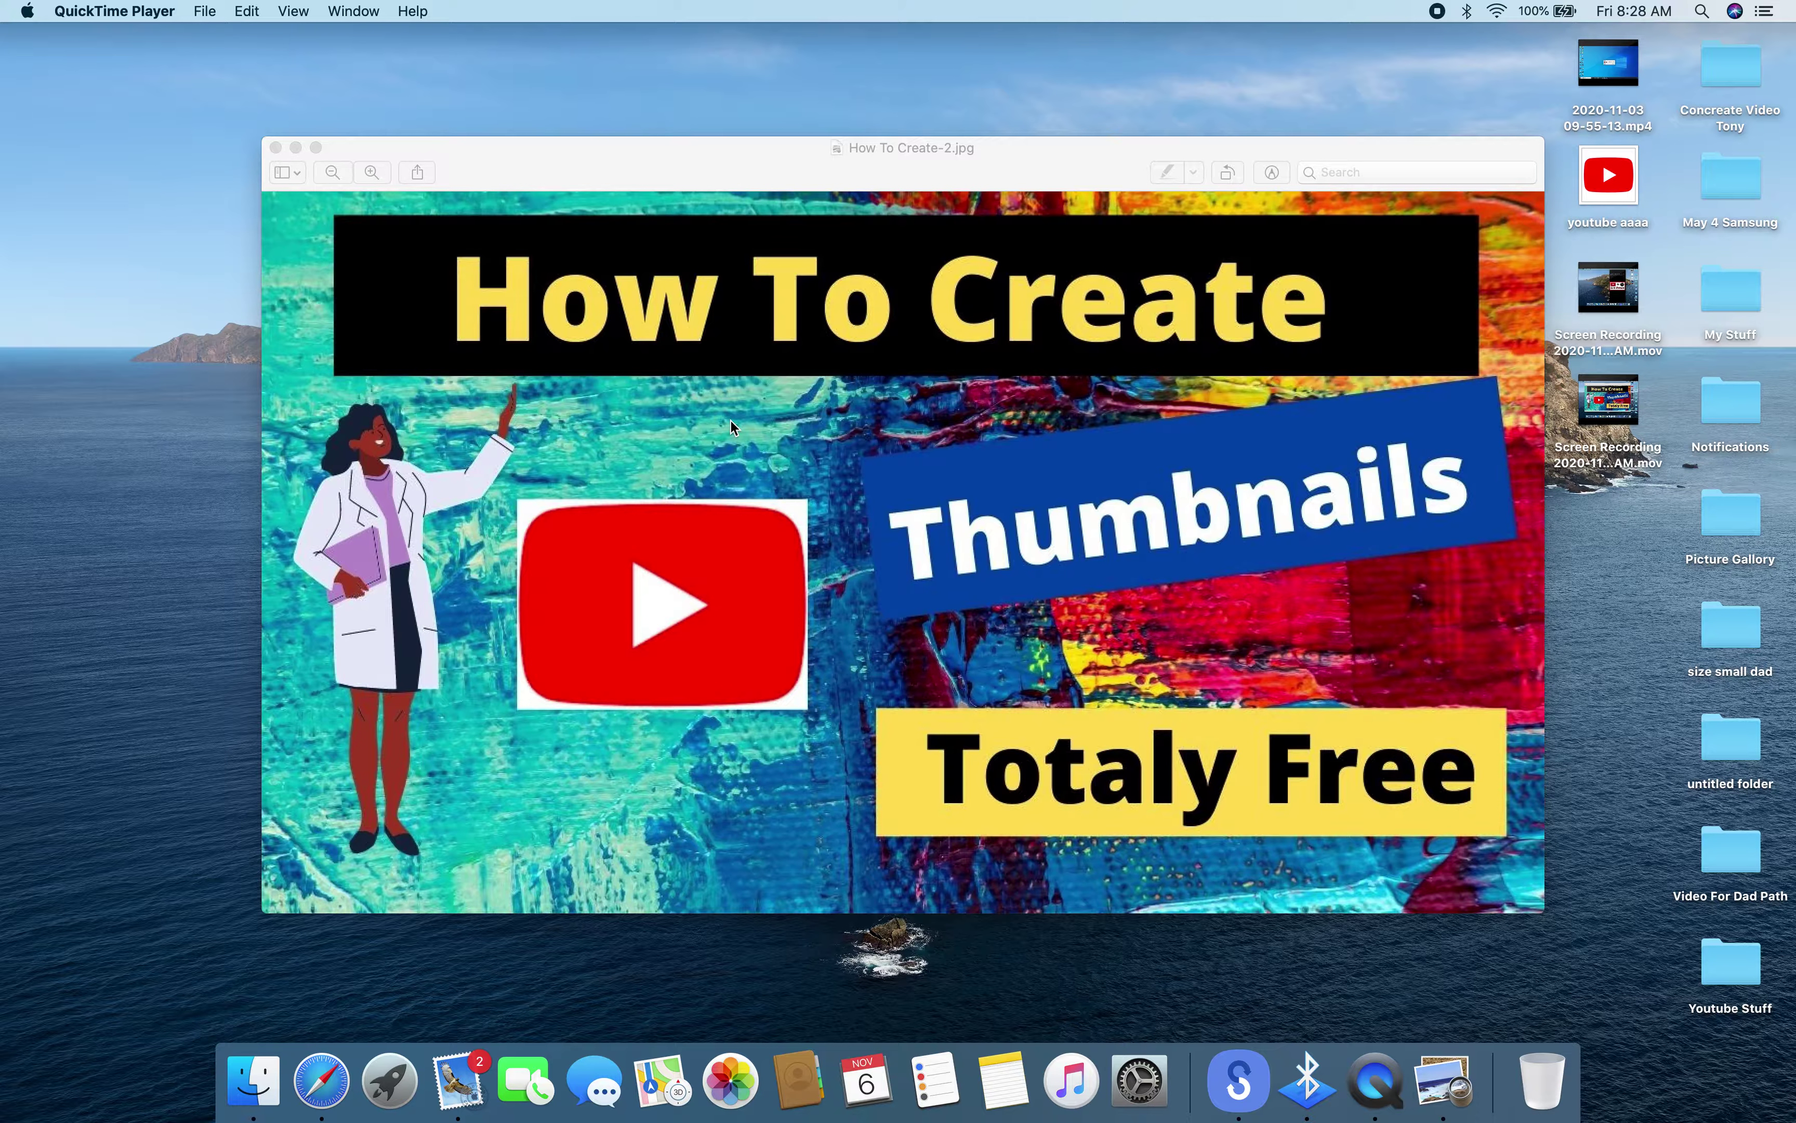
Close the finished thumbnail and open Google in a full-screen Safari window
{"action": "left_click", "coordinate": [275, 148]}
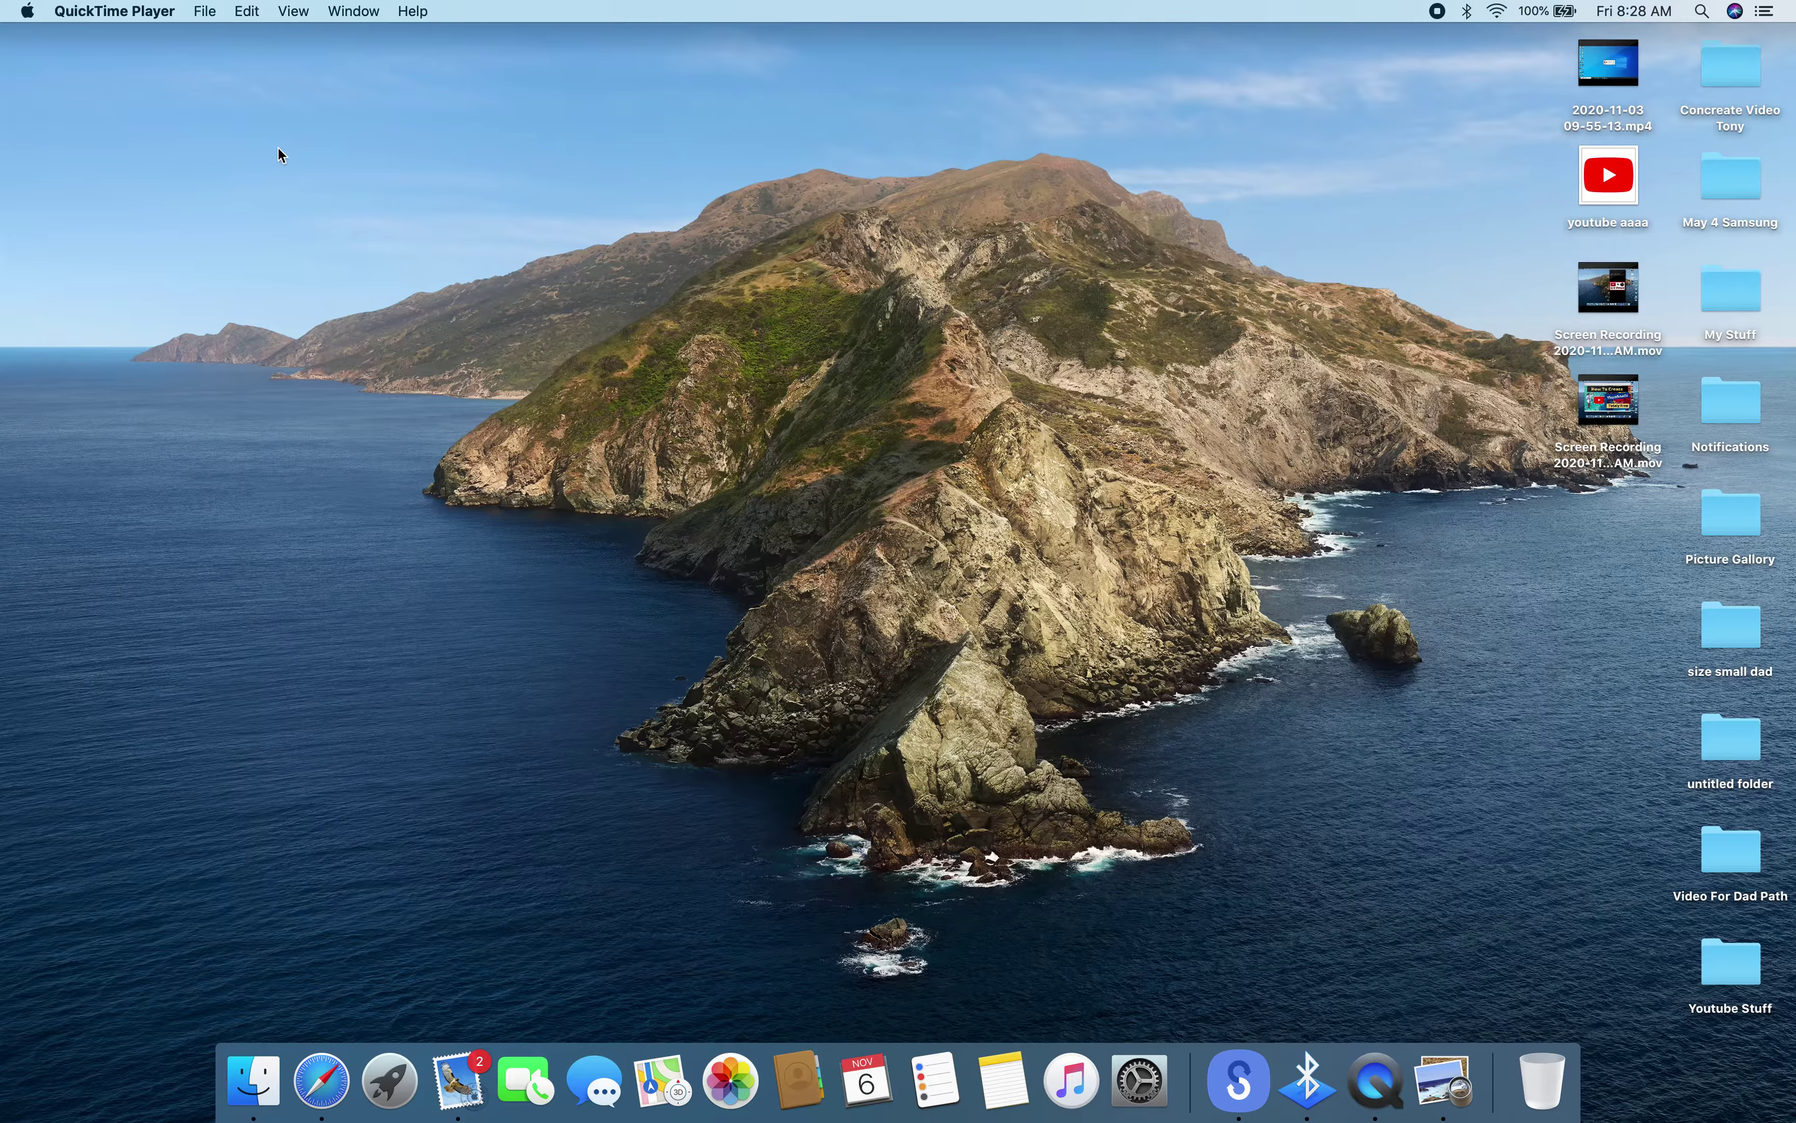
{"action": "left_click", "coordinate": [335, 1073]}
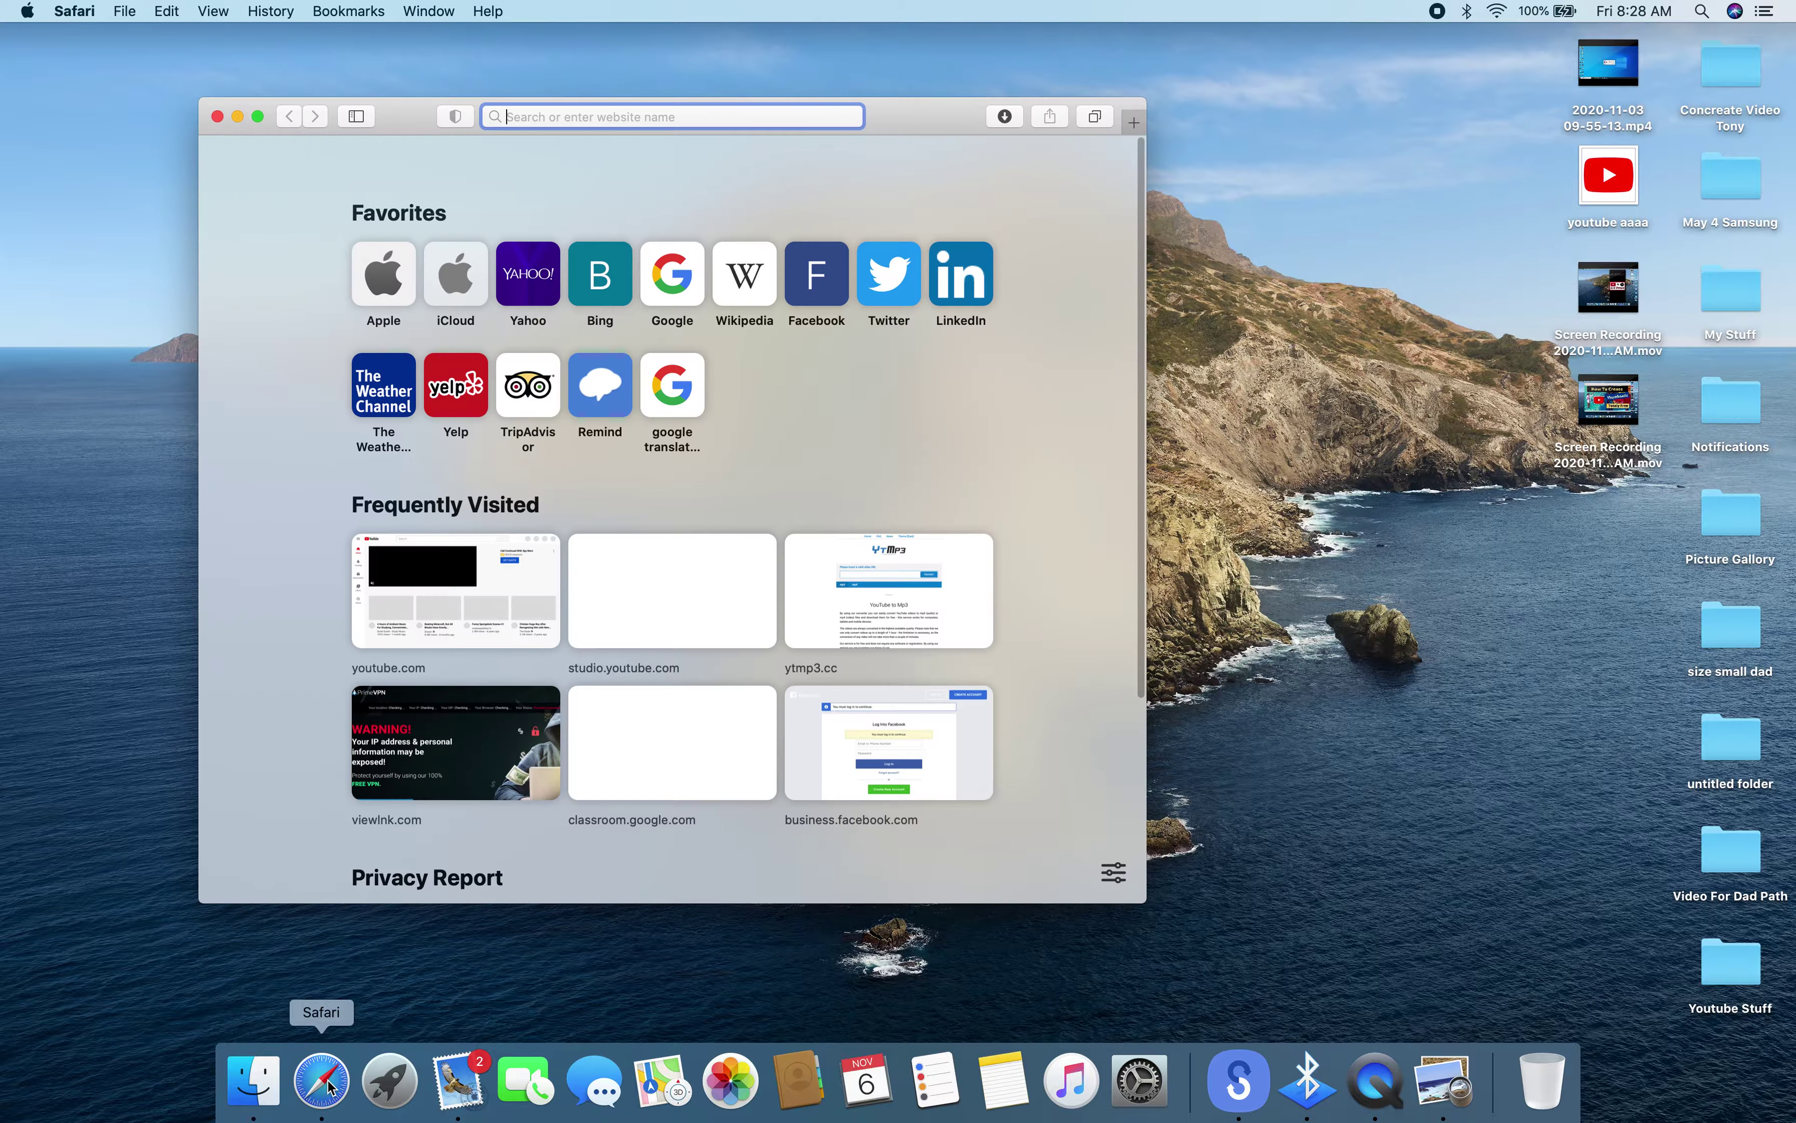
{"action": "left_click", "coordinate": [672, 273]}
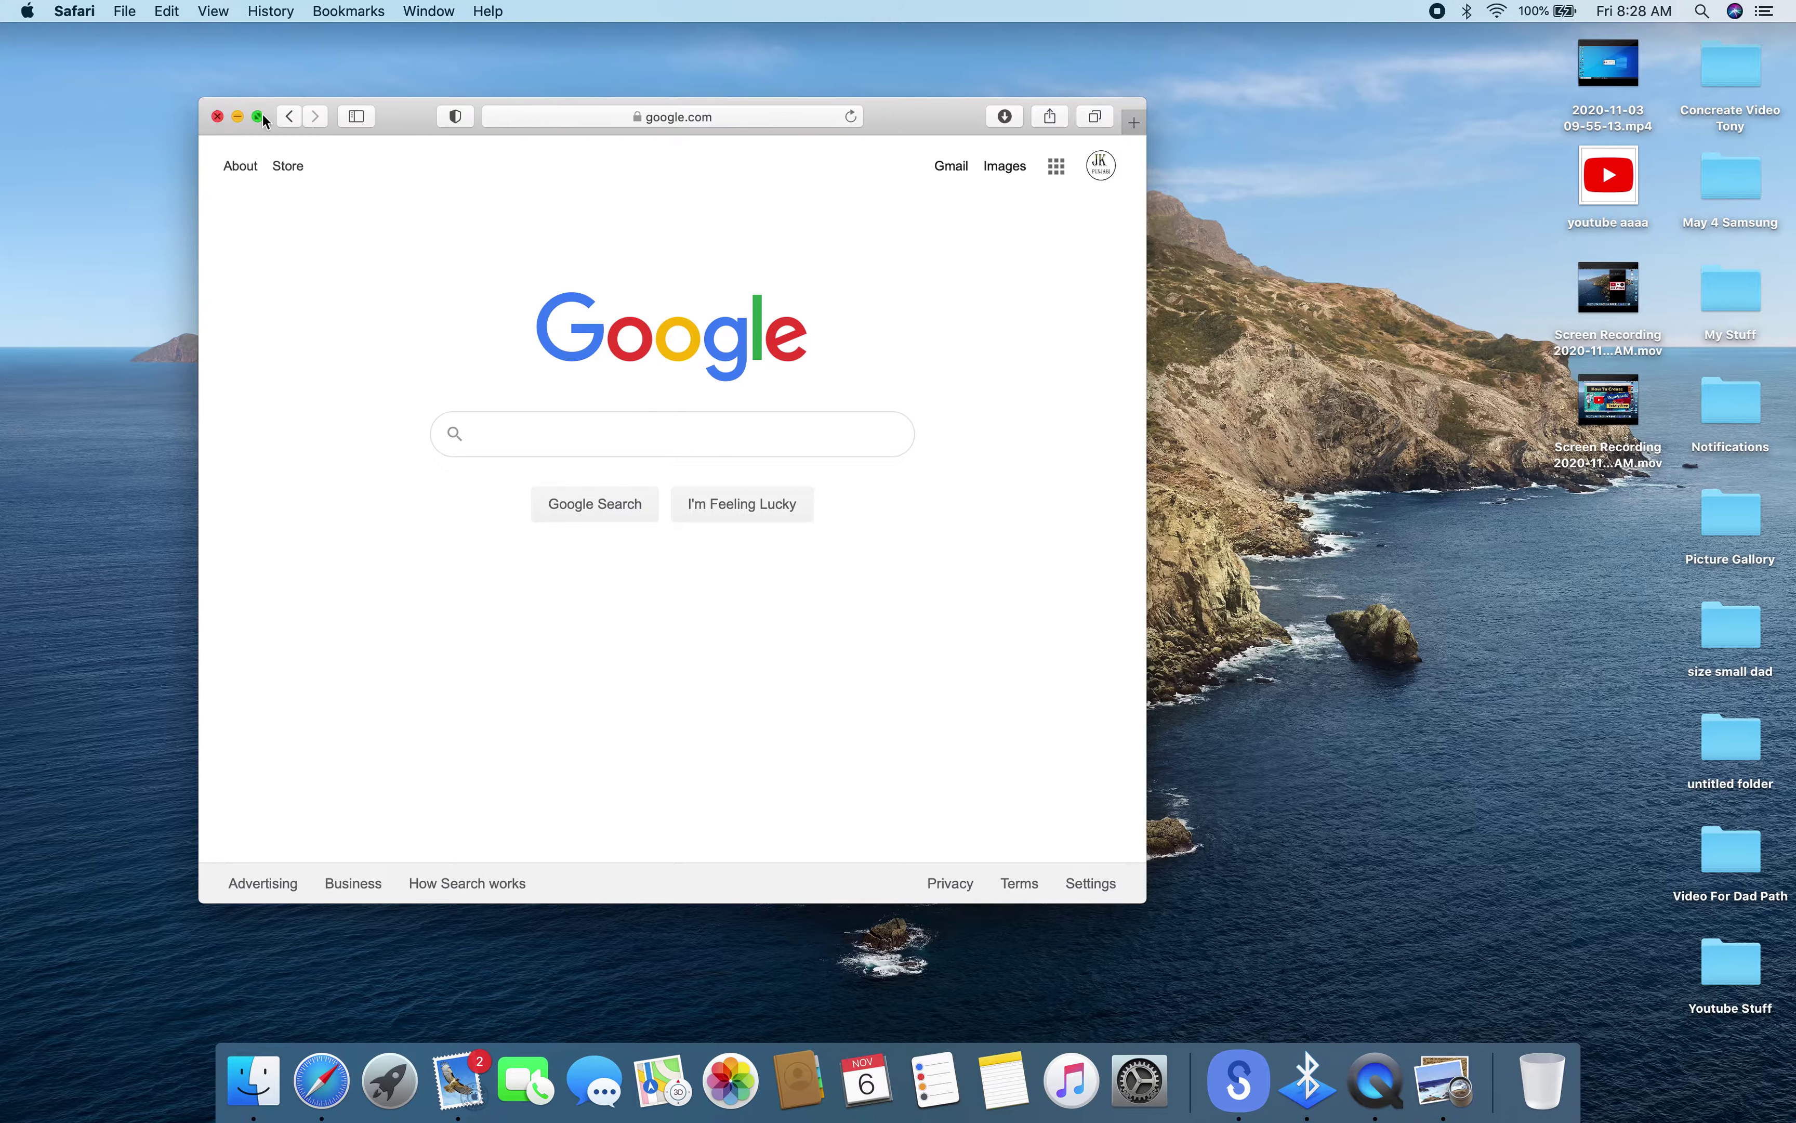
{"action": "left_click", "coordinate": [259, 116]}
Search Google for 'canva' and go to the Canva.com result
{"action": "left_click", "coordinate": [720, 380]}
{"action": "type", "text": "canva"}
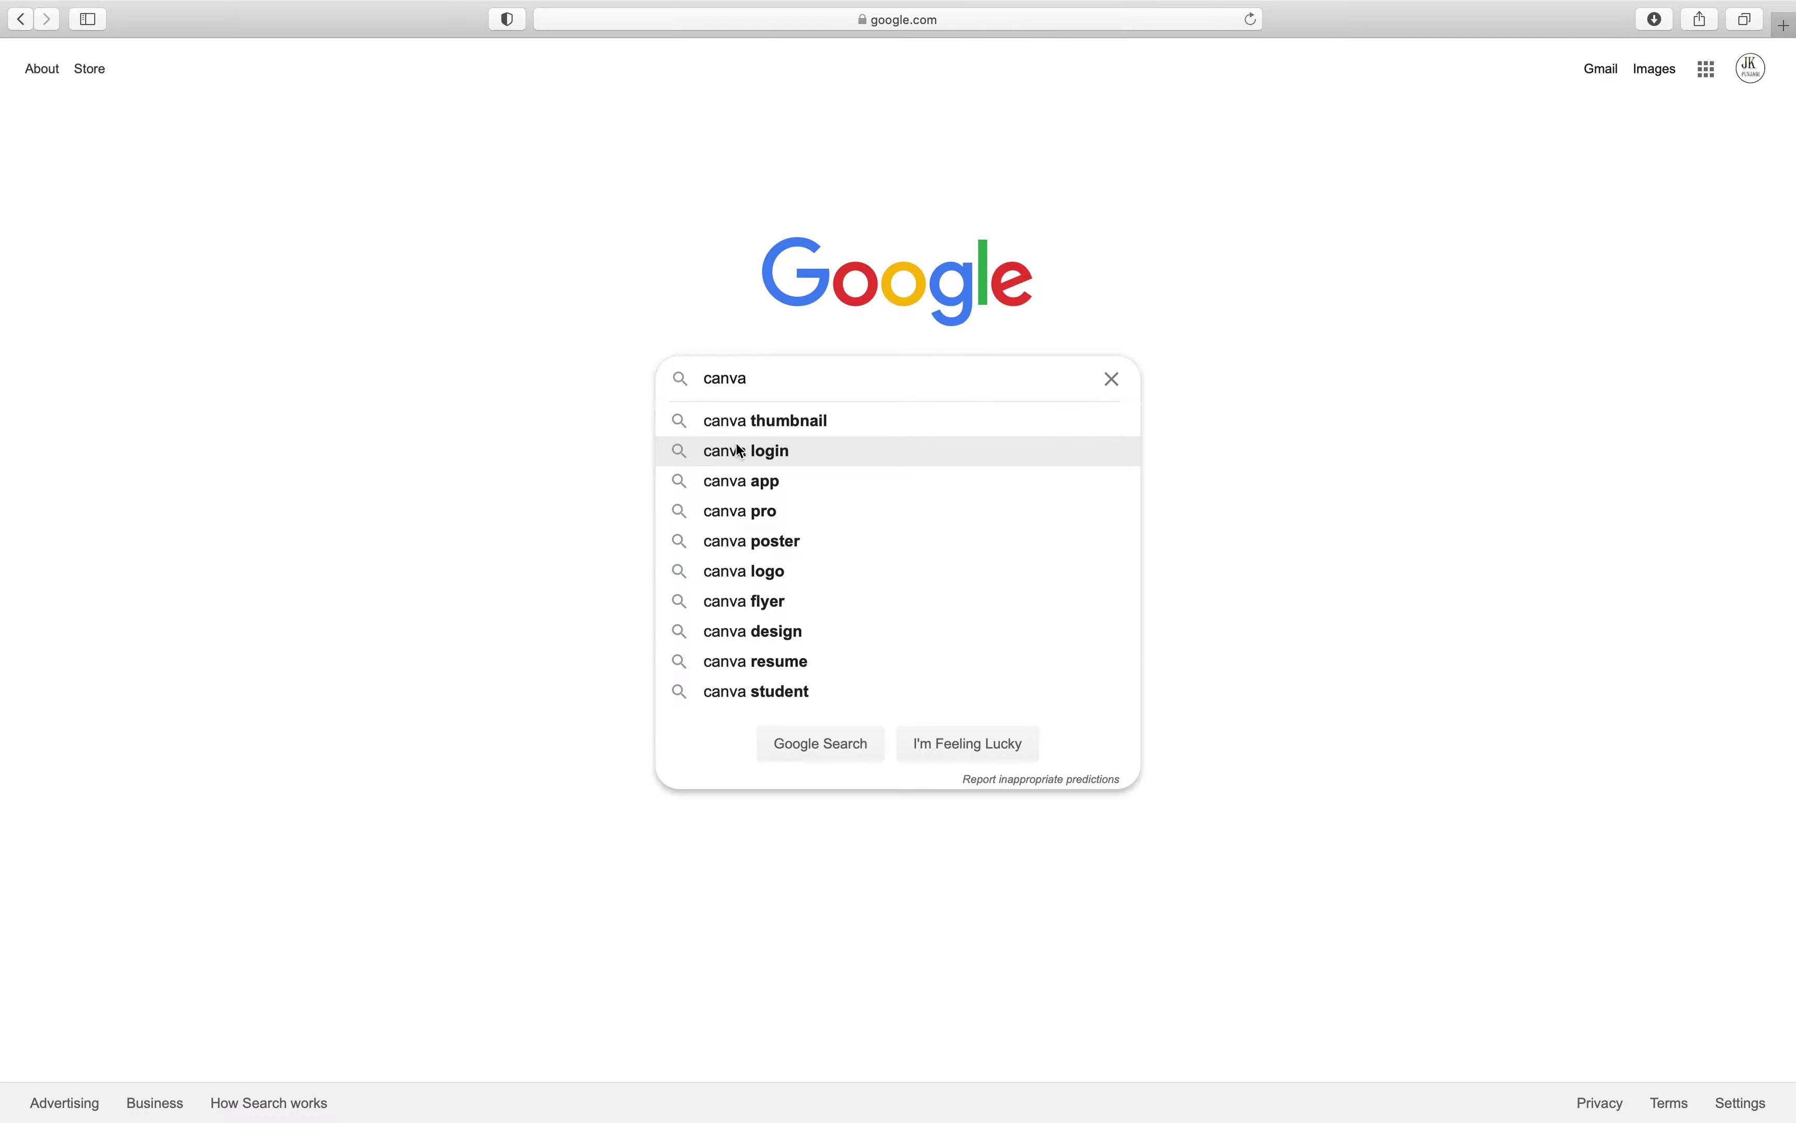
{"action": "key", "text": "Return"}
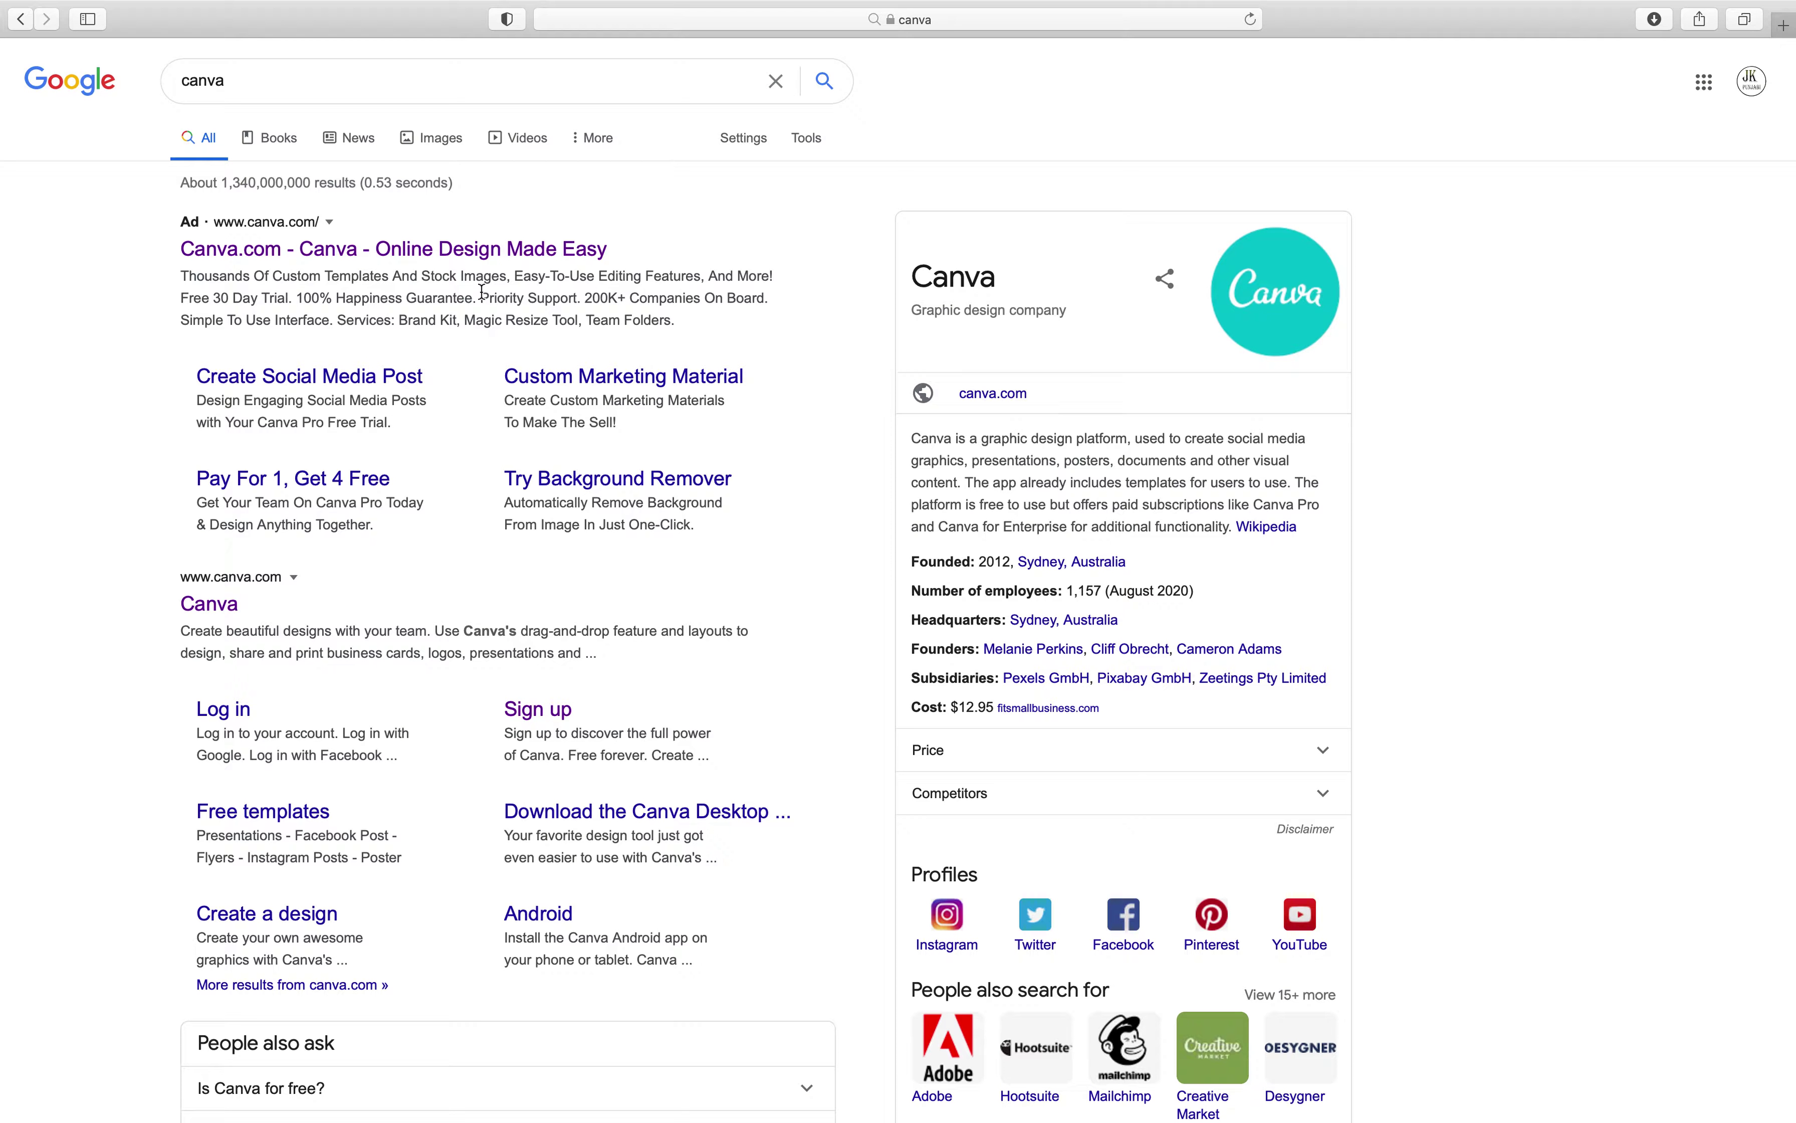
{"action": "left_click", "coordinate": [471, 262]}
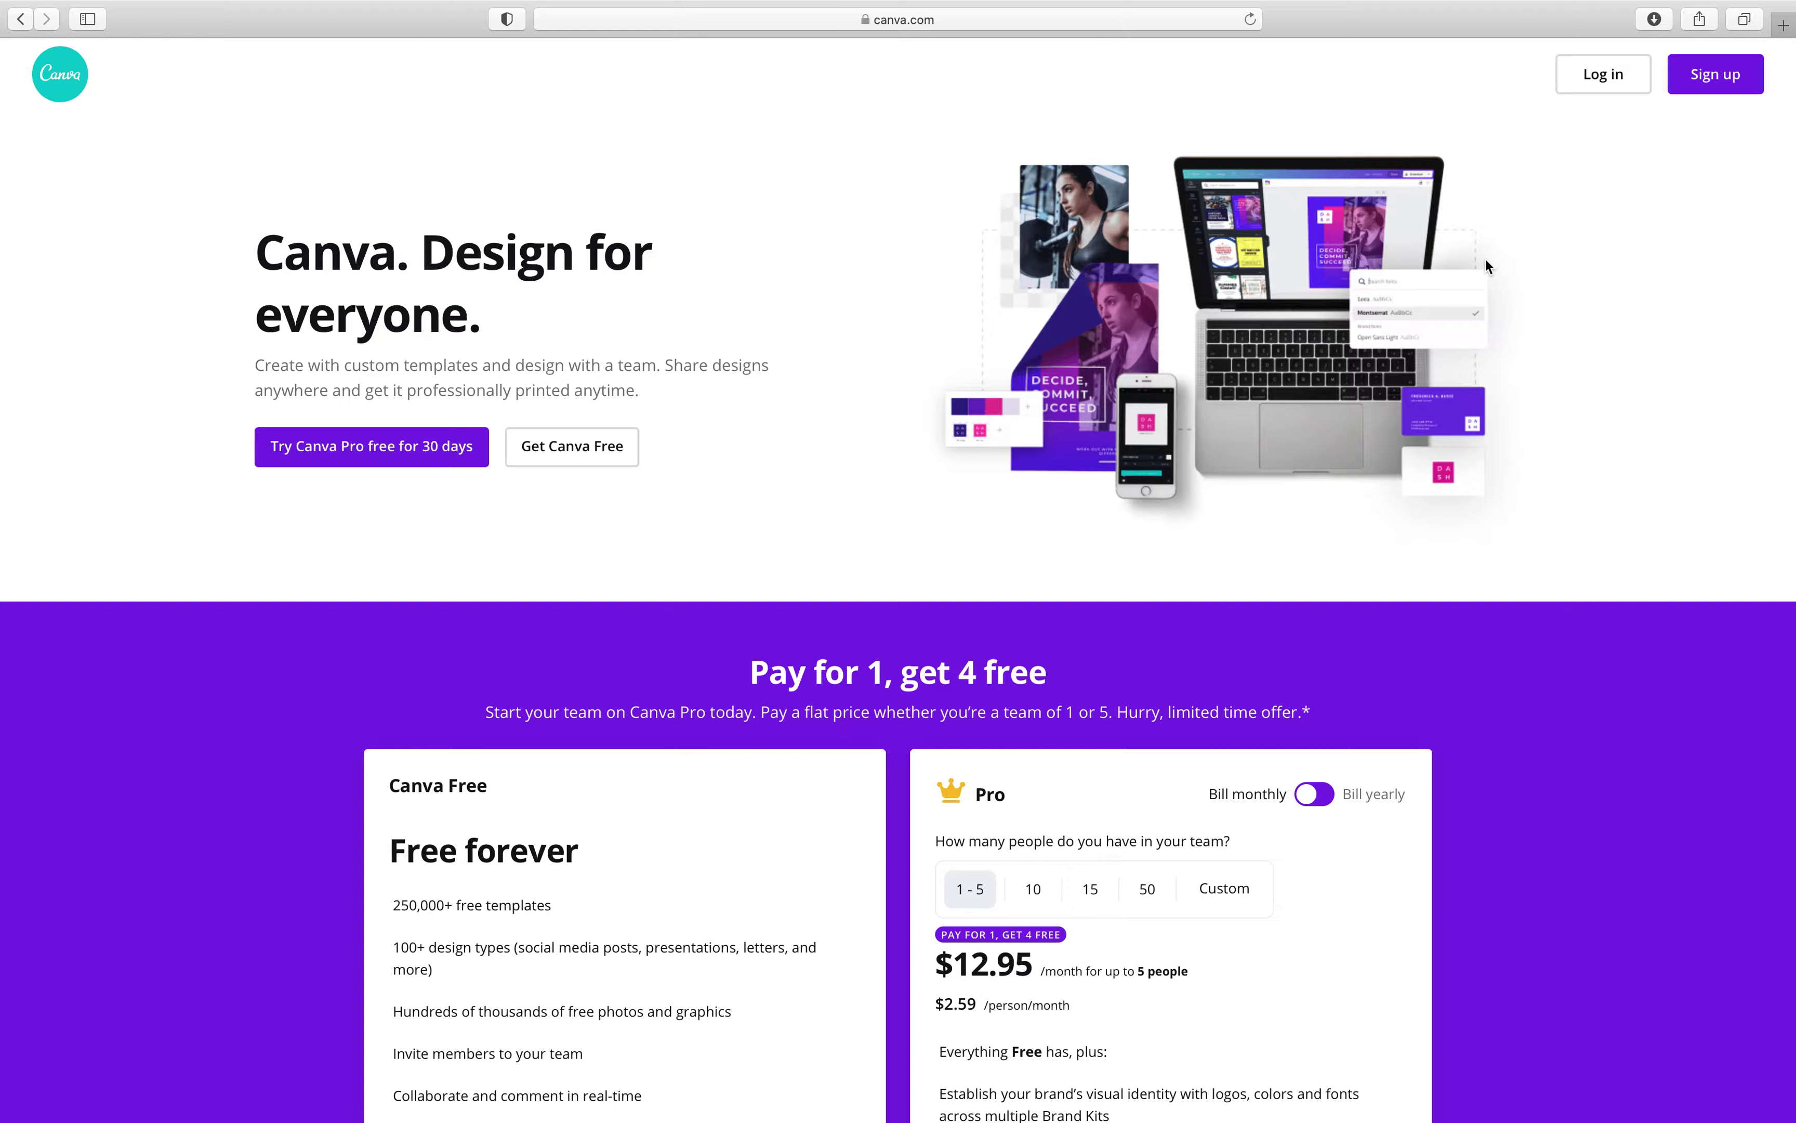
Log in to the Canva account
{"action": "left_click", "coordinate": [1615, 92]}
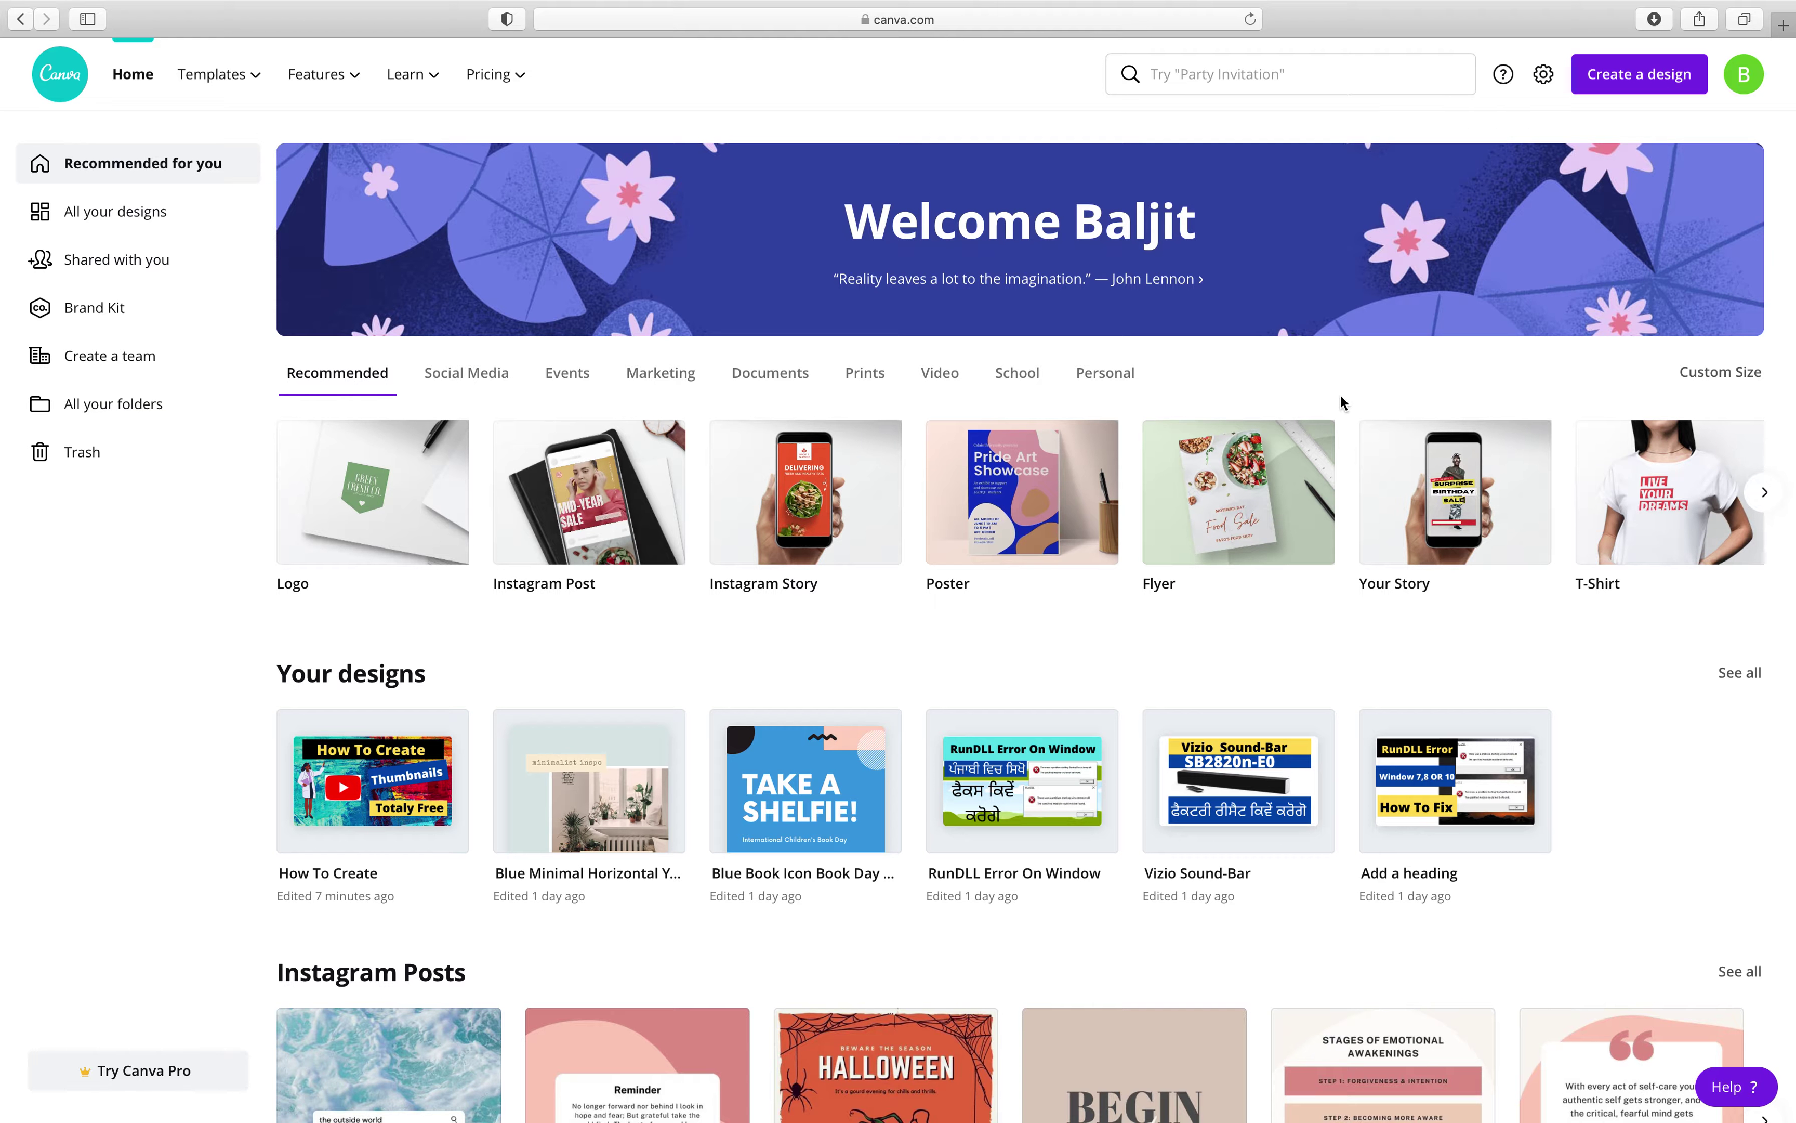
{"action": "scroll", "coordinate": [644, 607], "scroll_direction": "down", "scroll_amount": 20}
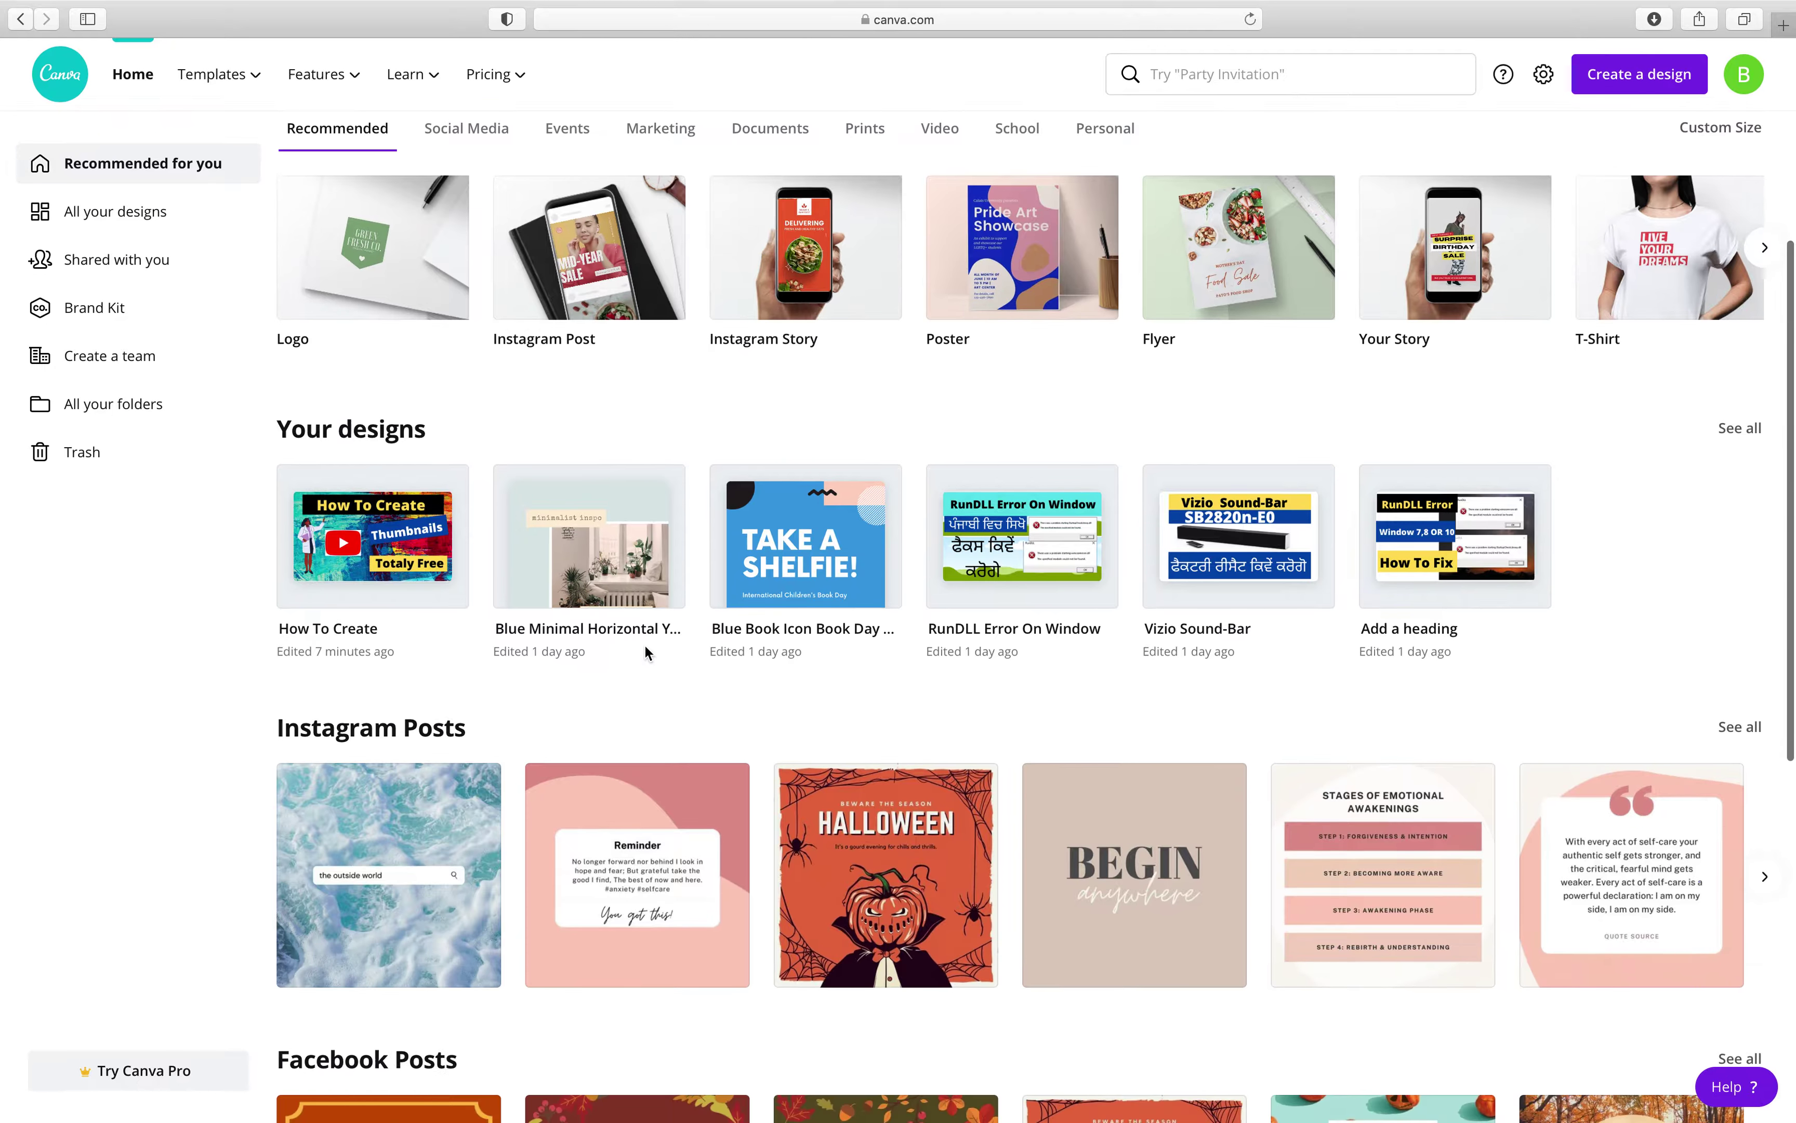
{"action": "scroll", "coordinate": [644, 652], "scroll_direction": "down", "scroll_amount": 10}
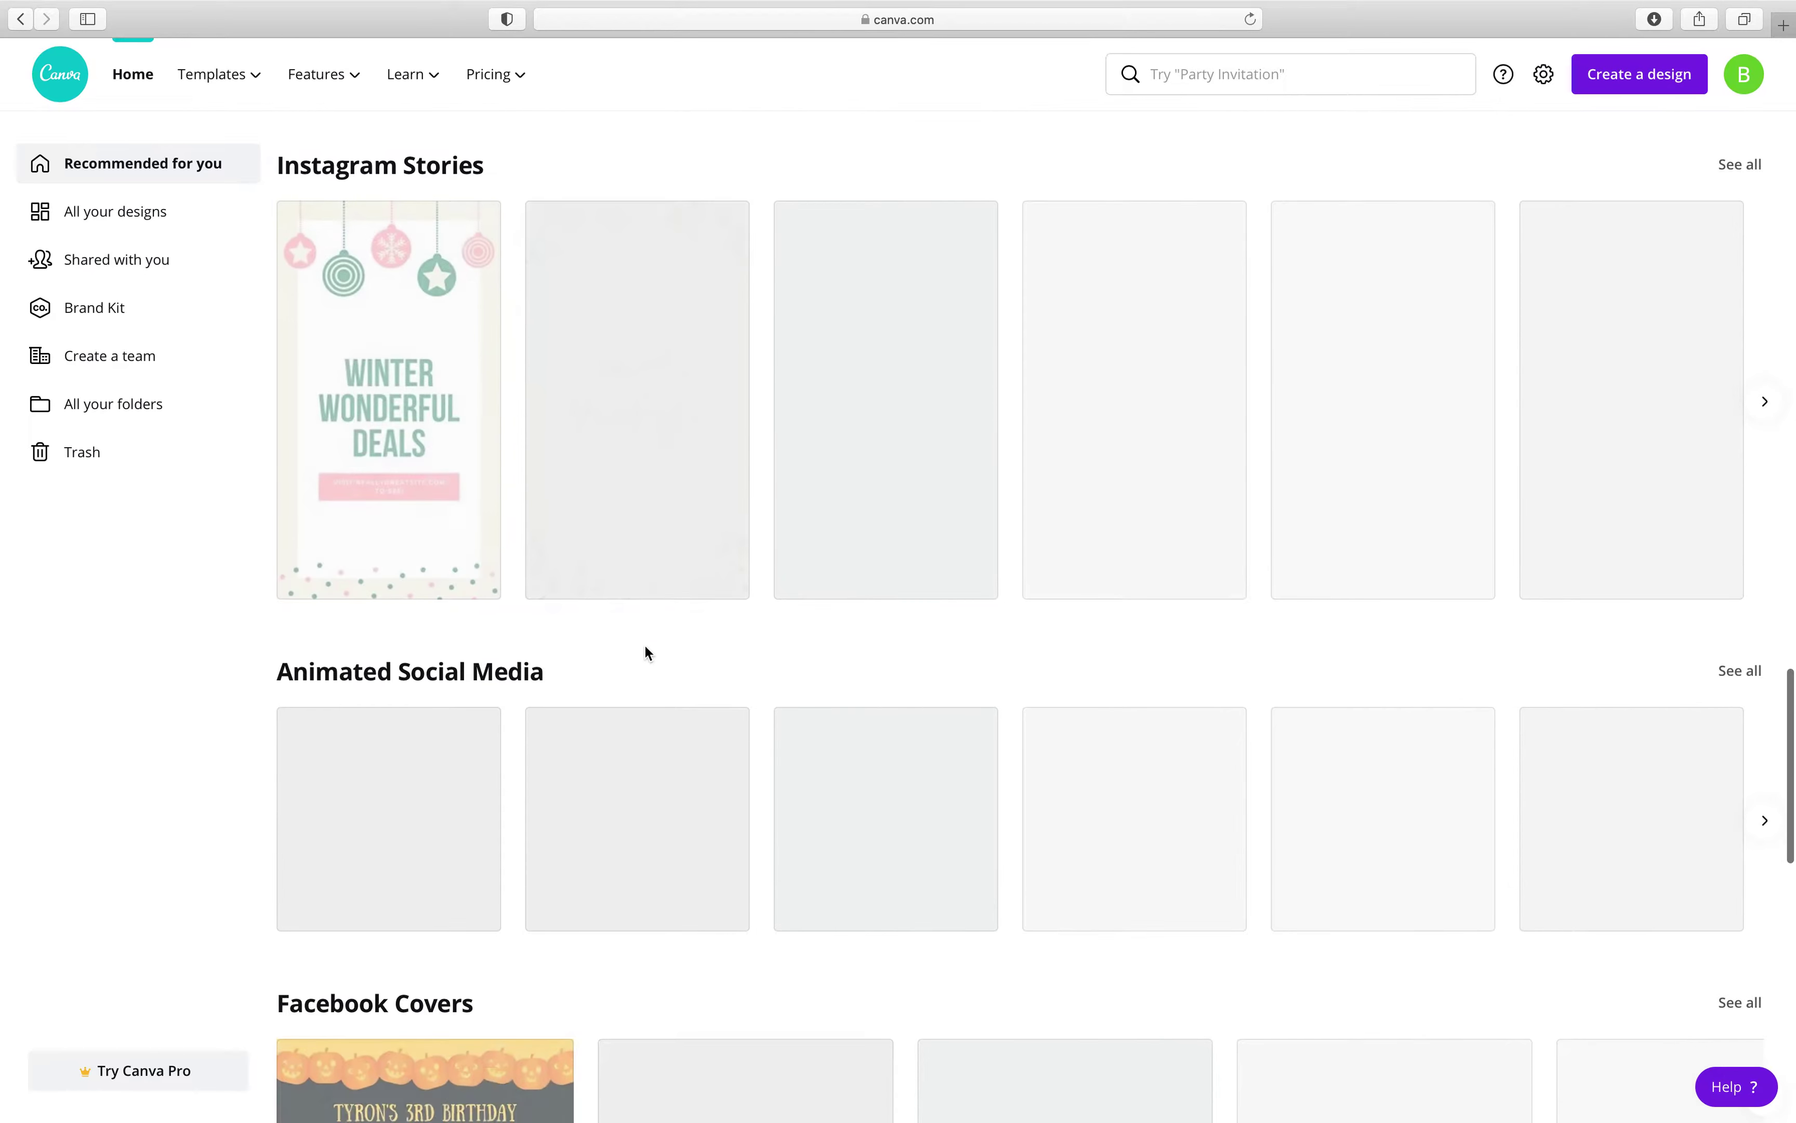
{"action": "scroll", "coordinate": [645, 652], "scroll_direction": "up", "scroll_amount": 20}
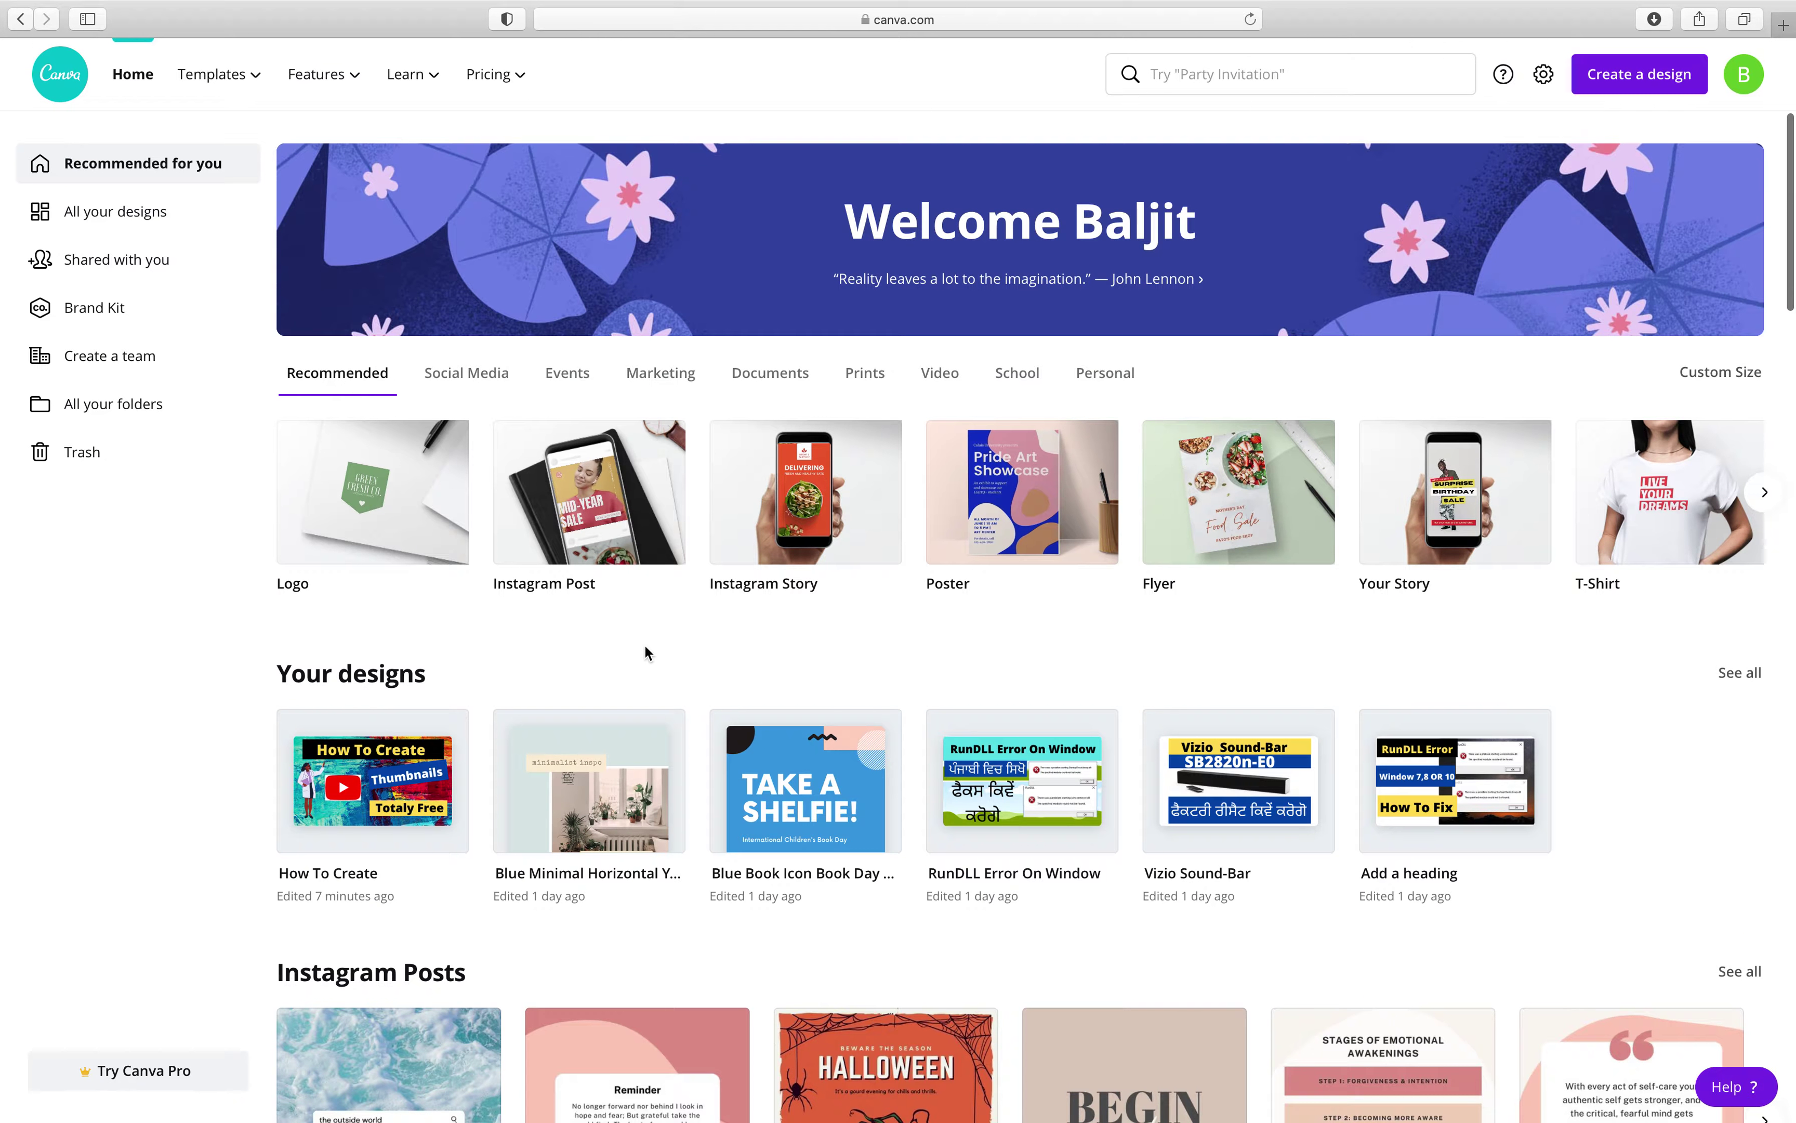
Search 'youtube th' and open the YouTube Thumbnail template results
{"action": "left_click", "coordinate": [1181, 77]}
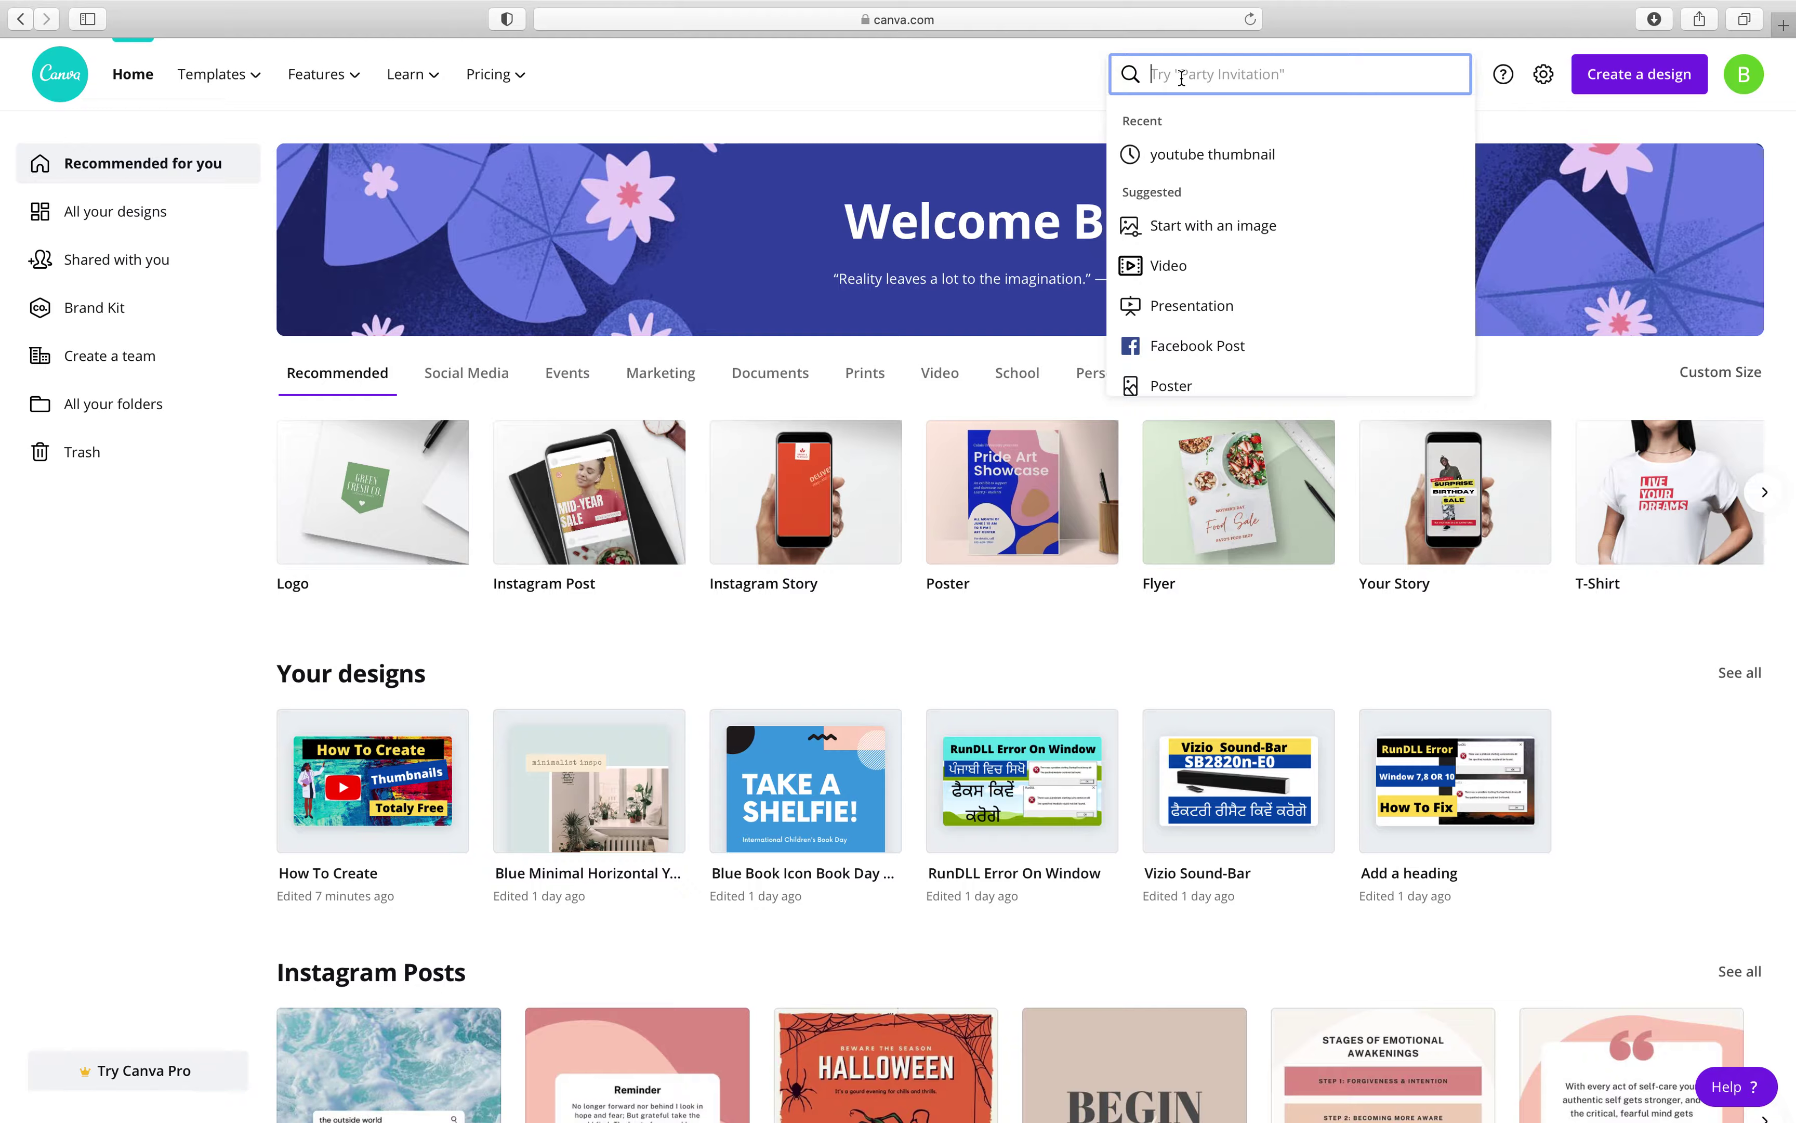
{"action": "type", "text": "youtube th"}
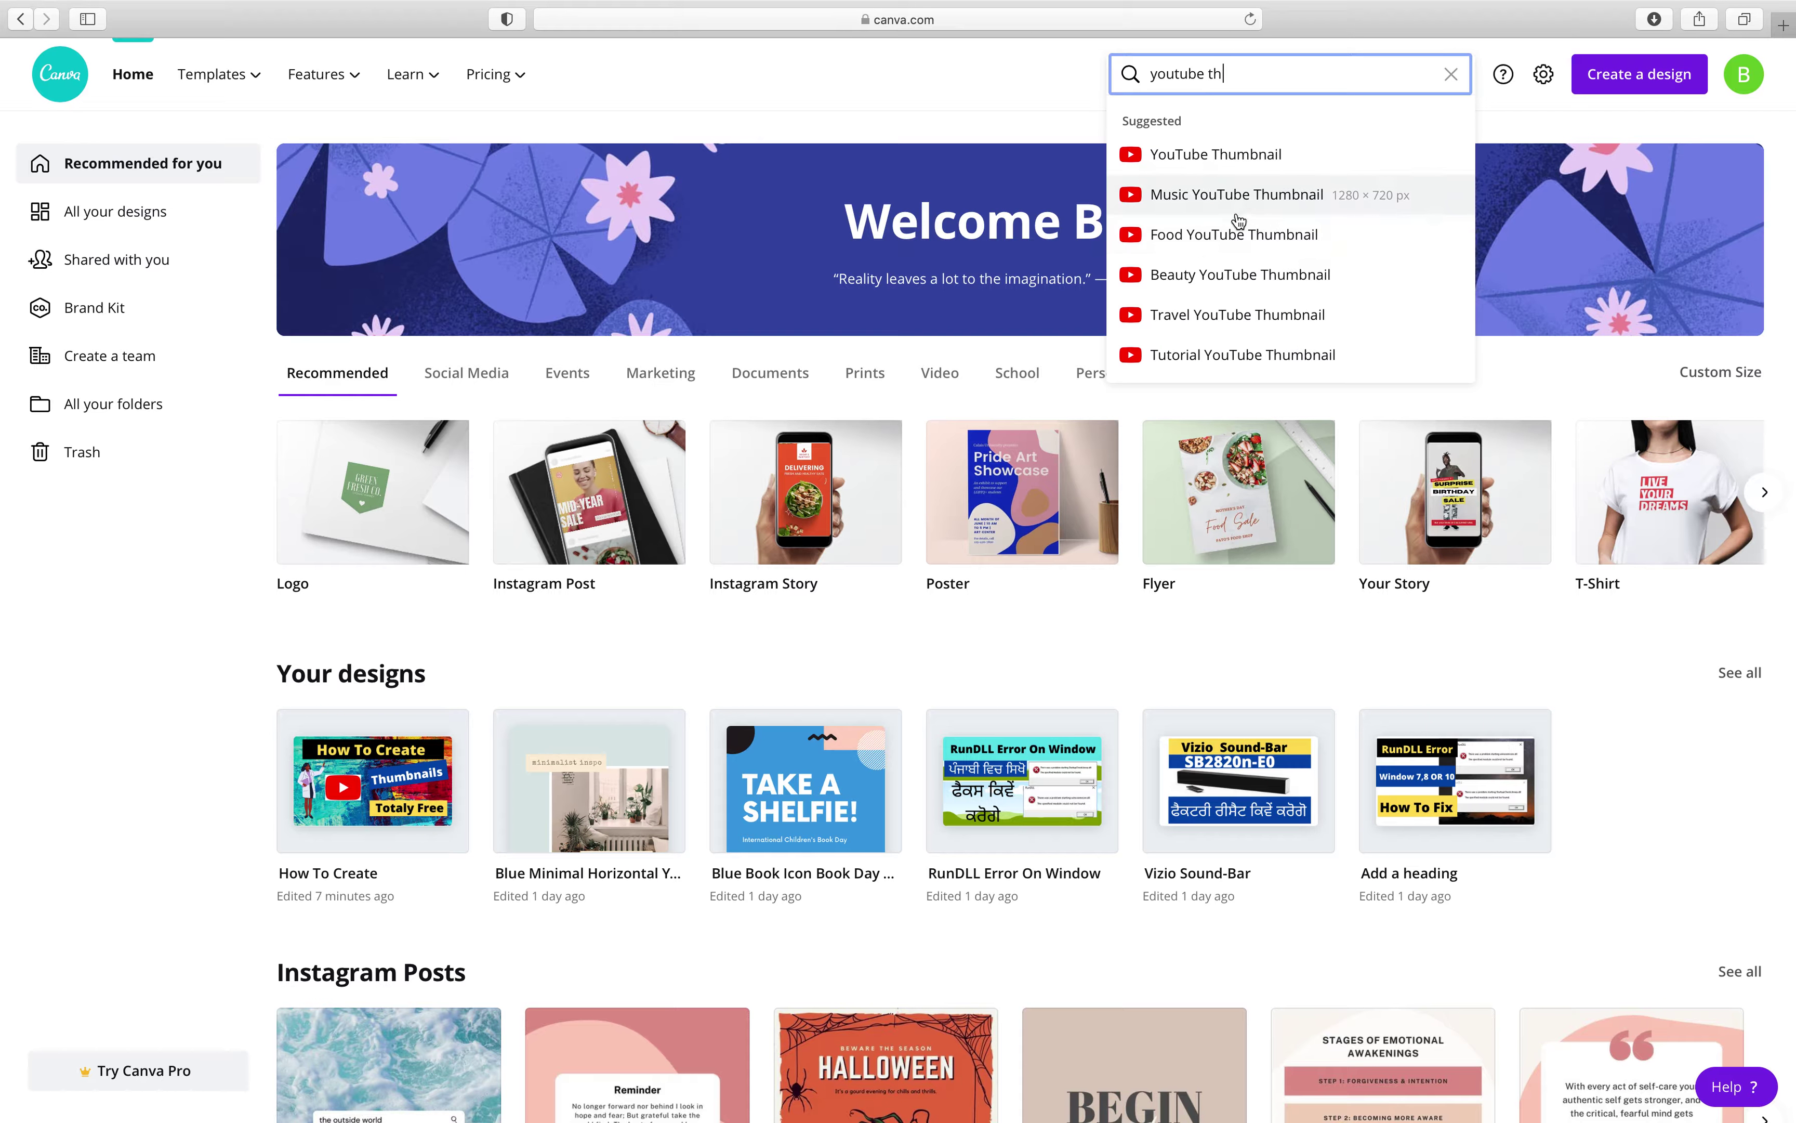
{"action": "left_click", "coordinate": [1221, 165]}
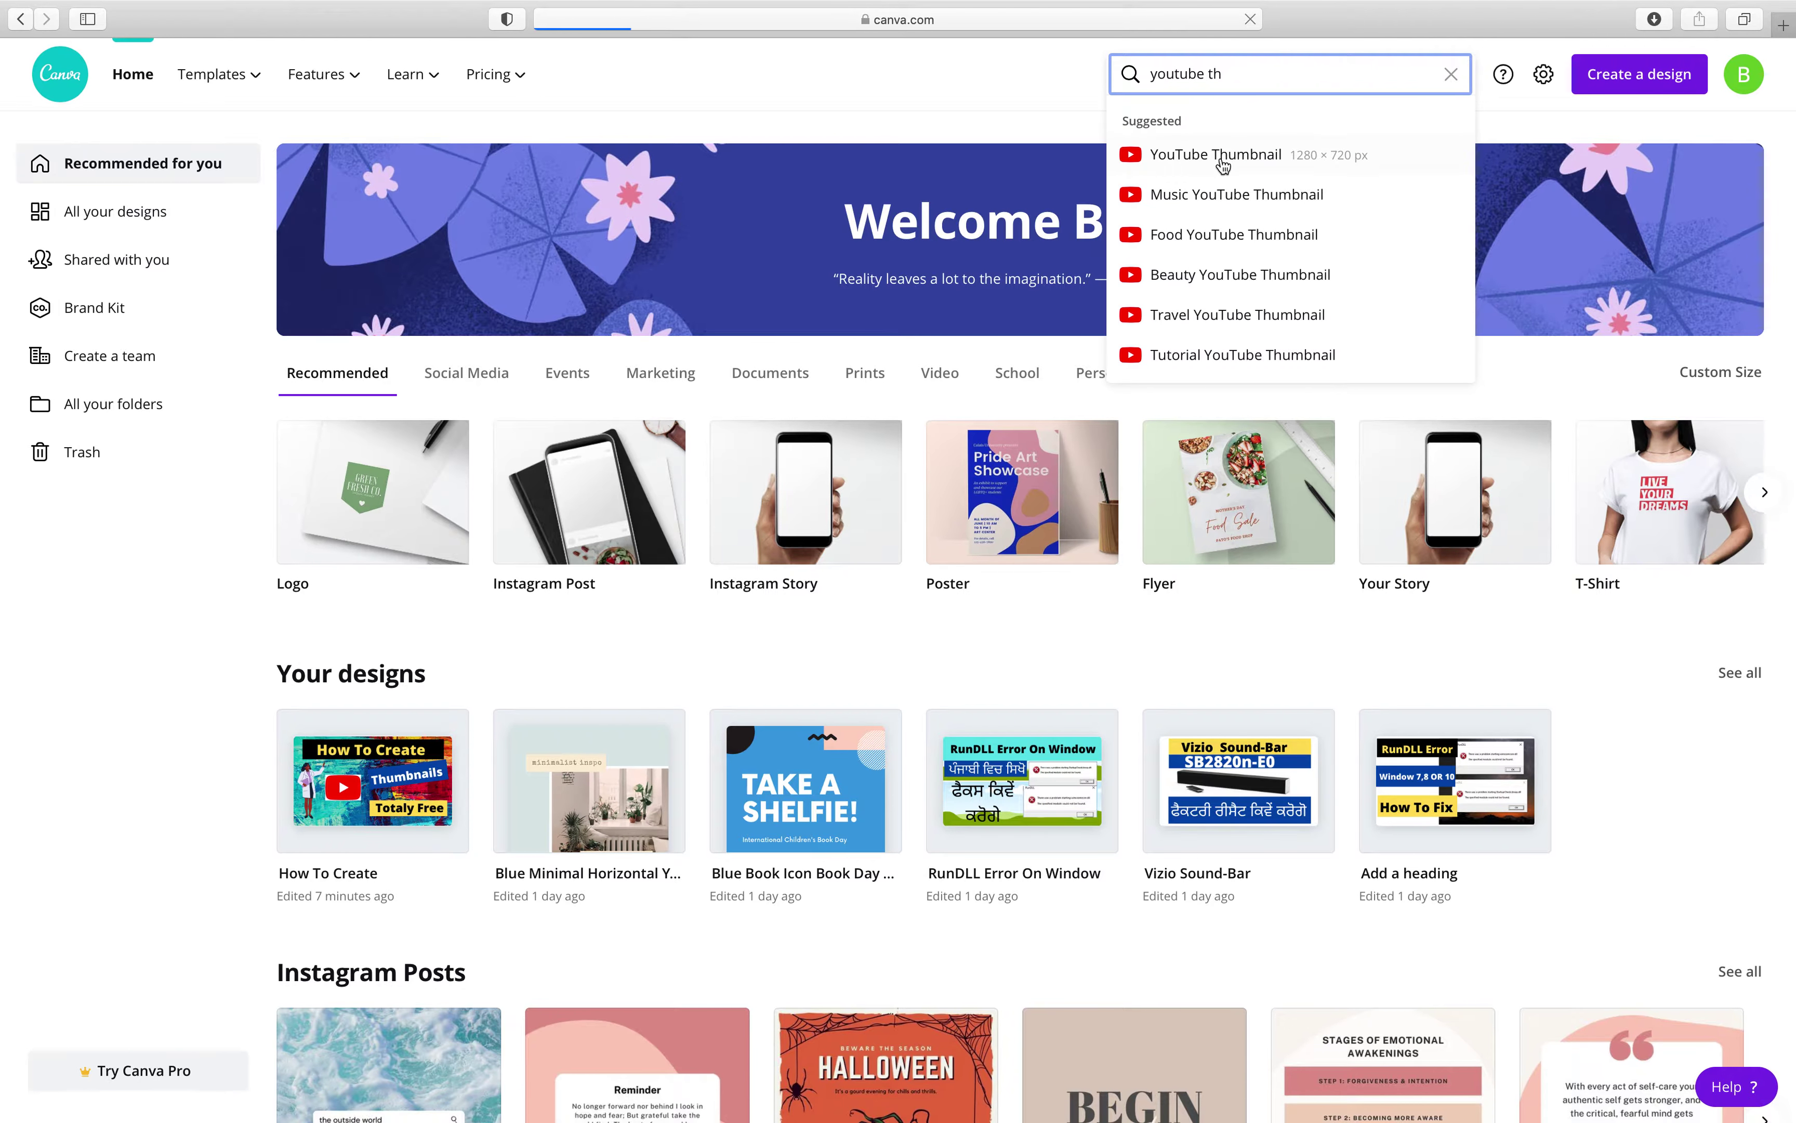
{"action": "scroll", "coordinate": [746, 665], "scroll_direction": "down", "scroll_amount": 10}
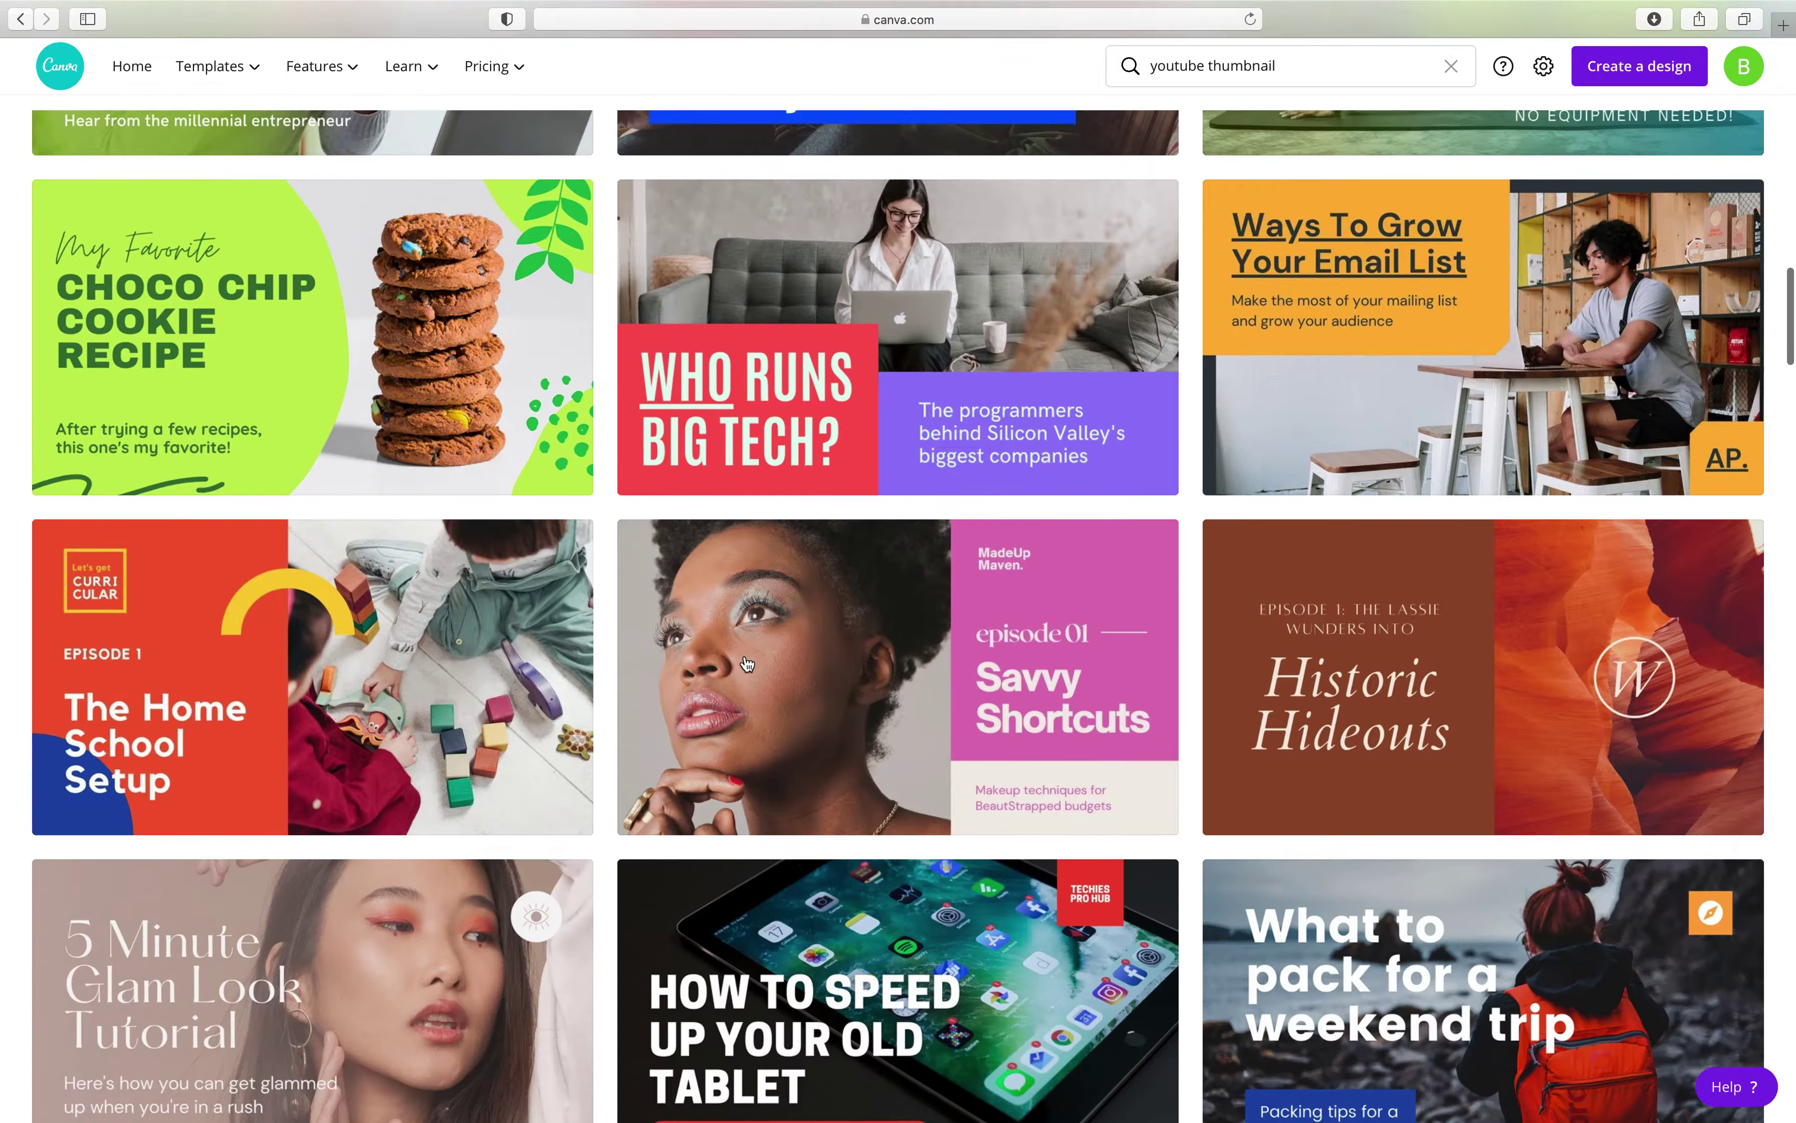
{"action": "scroll", "coordinate": [746, 663], "scroll_direction": "down", "scroll_amount": 15}
{"action": "scroll", "coordinate": [746, 663], "scroll_direction": "up", "scroll_amount": 5}
{"action": "scroll", "coordinate": [746, 663], "scroll_direction": "up", "scroll_amount": 5}
{"action": "scroll", "coordinate": [746, 663], "scroll_direction": "down", "scroll_amount": 15}
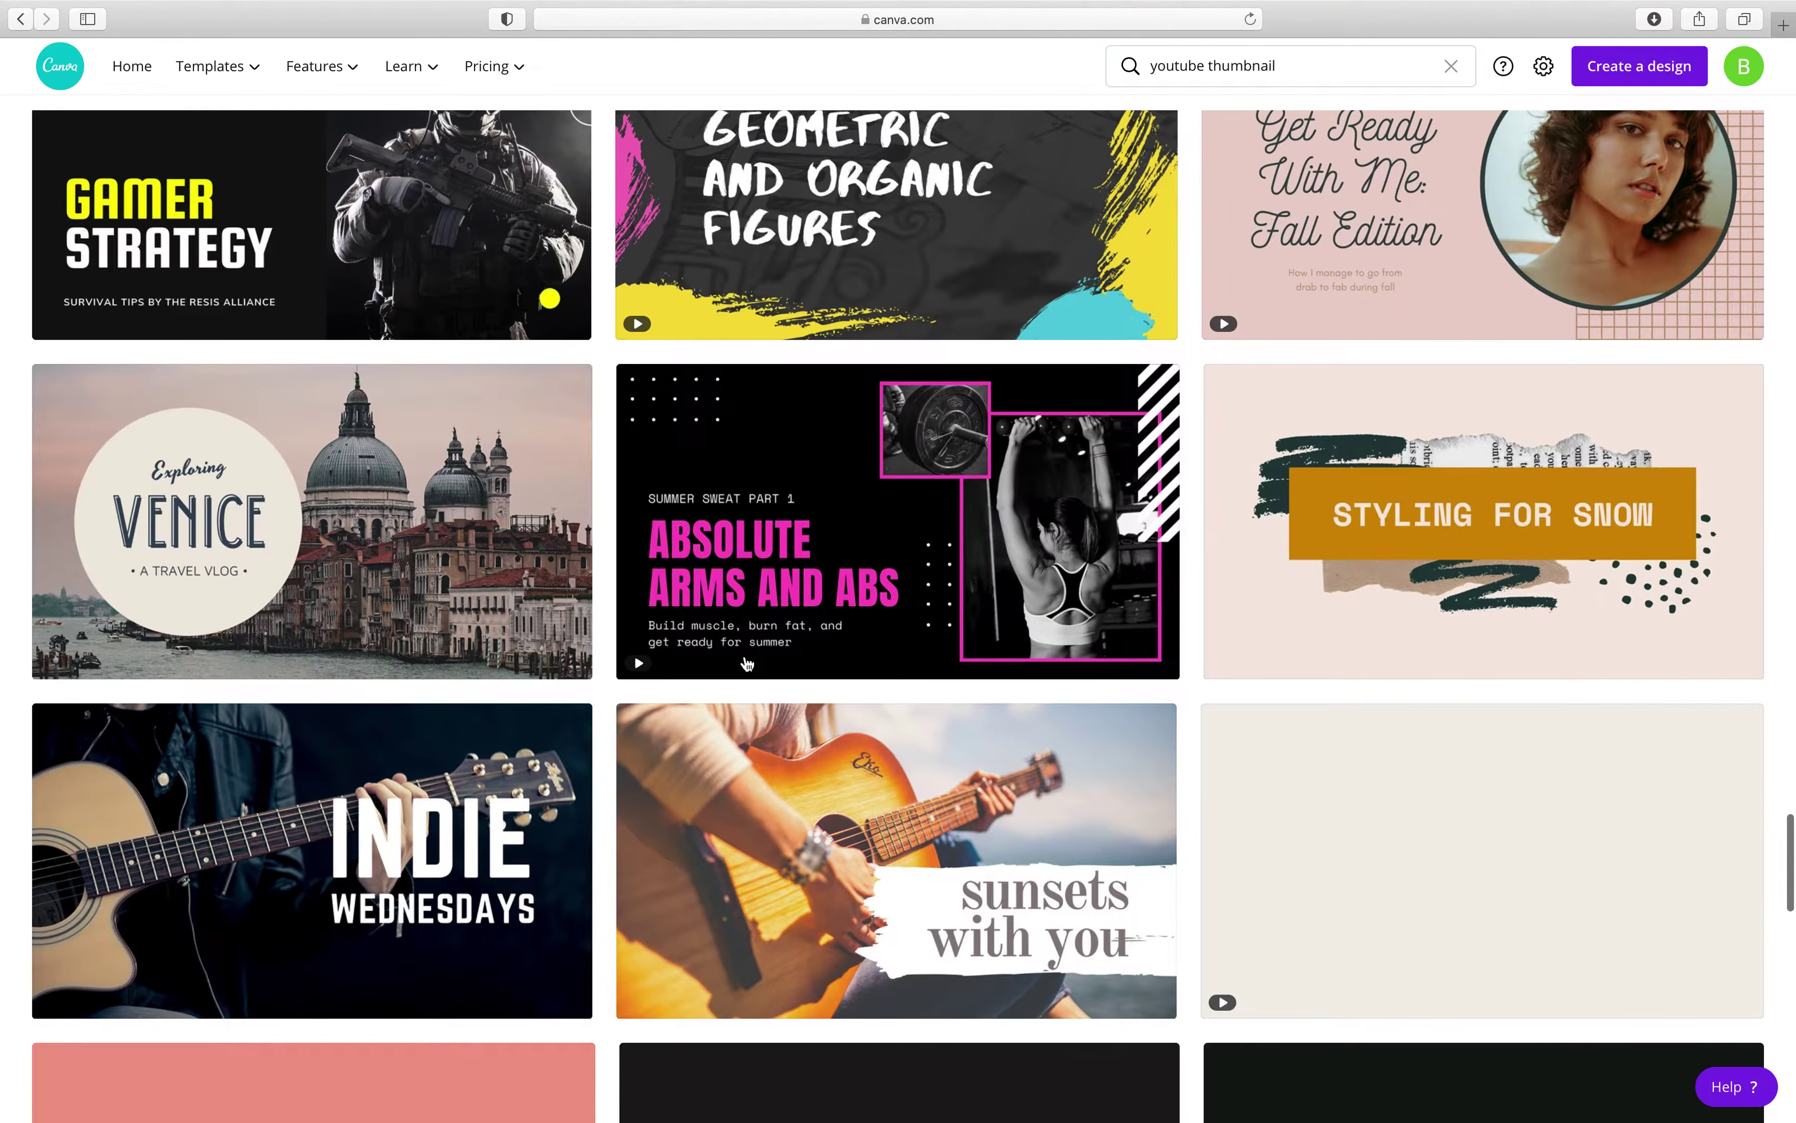
{"action": "scroll", "coordinate": [746, 663], "scroll_direction": "down", "scroll_amount": 2}
{"action": "scroll", "coordinate": [746, 663], "scroll_direction": "up", "scroll_amount": 15}
{"action": "scroll", "coordinate": [745, 663], "scroll_direction": "up", "scroll_amount": 15}
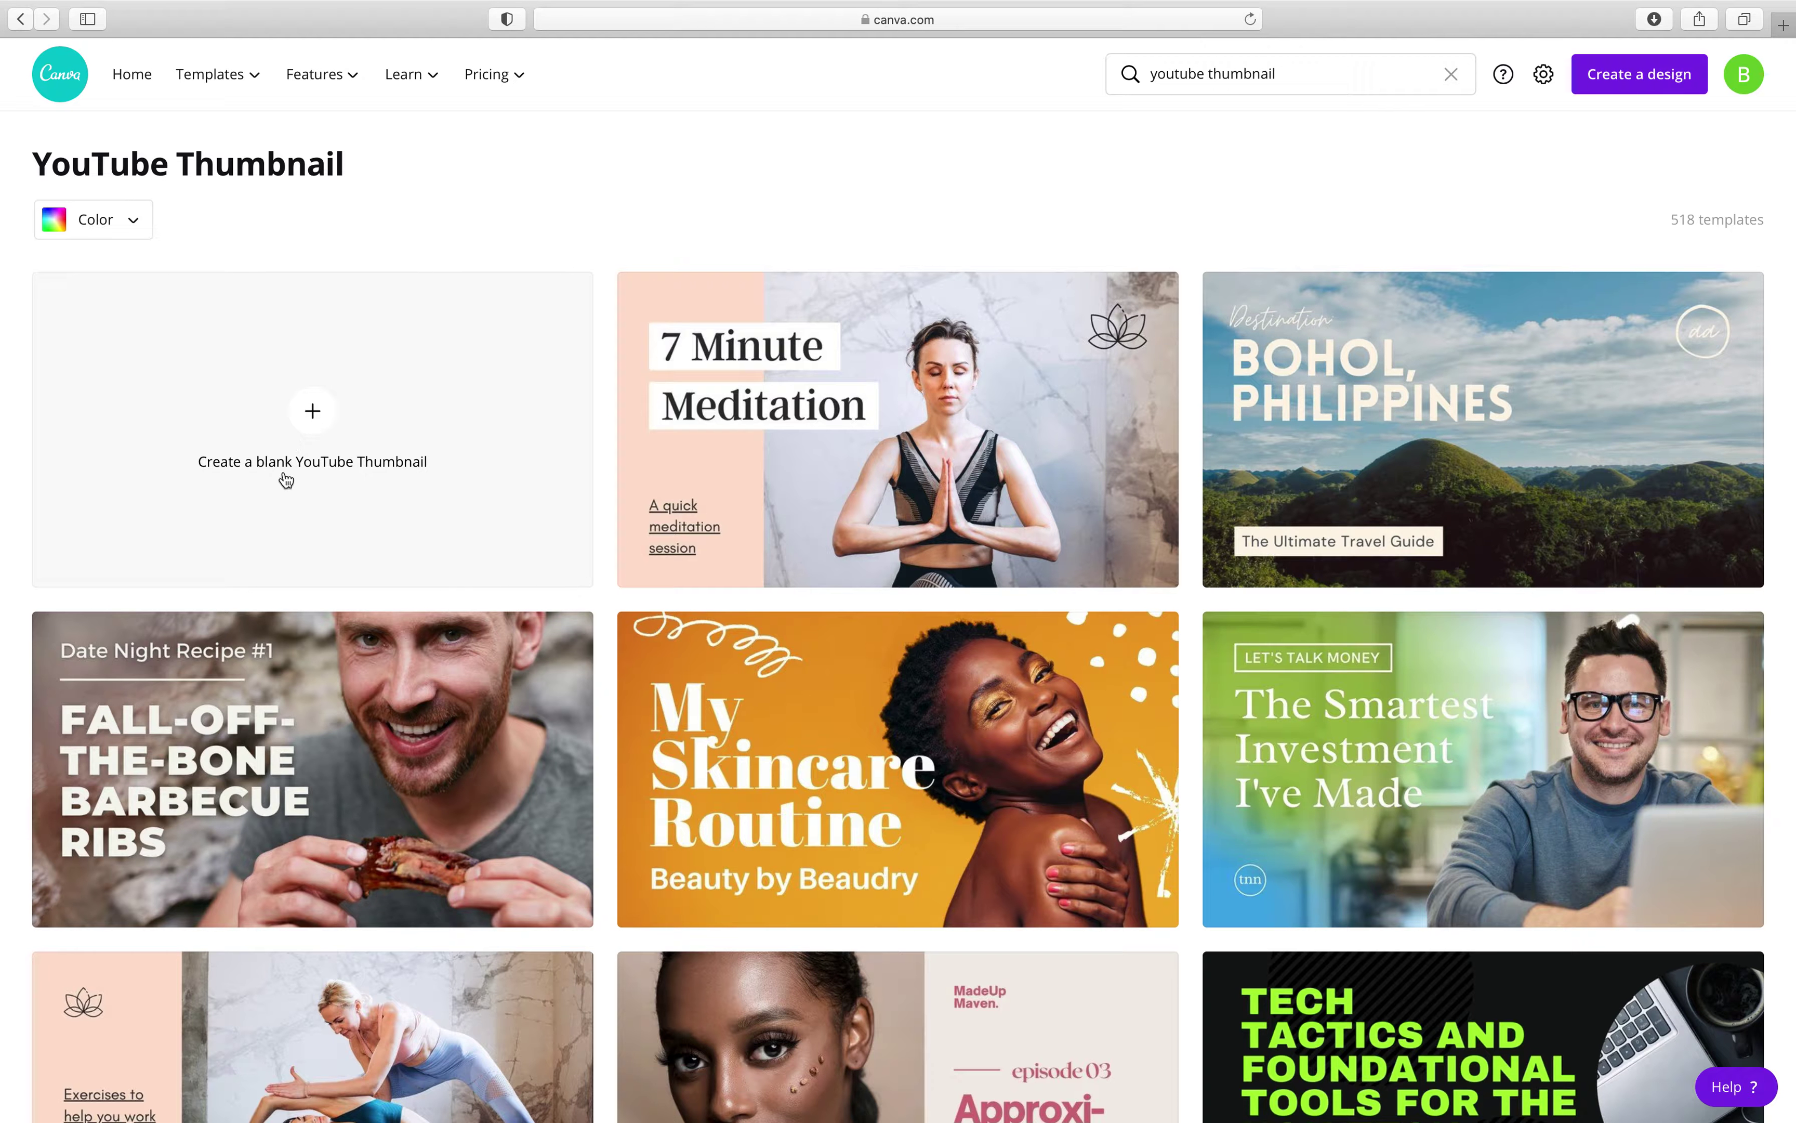
Create a blank YouTube Thumbnail design and select its empty page
{"action": "left_click", "coordinate": [315, 413]}
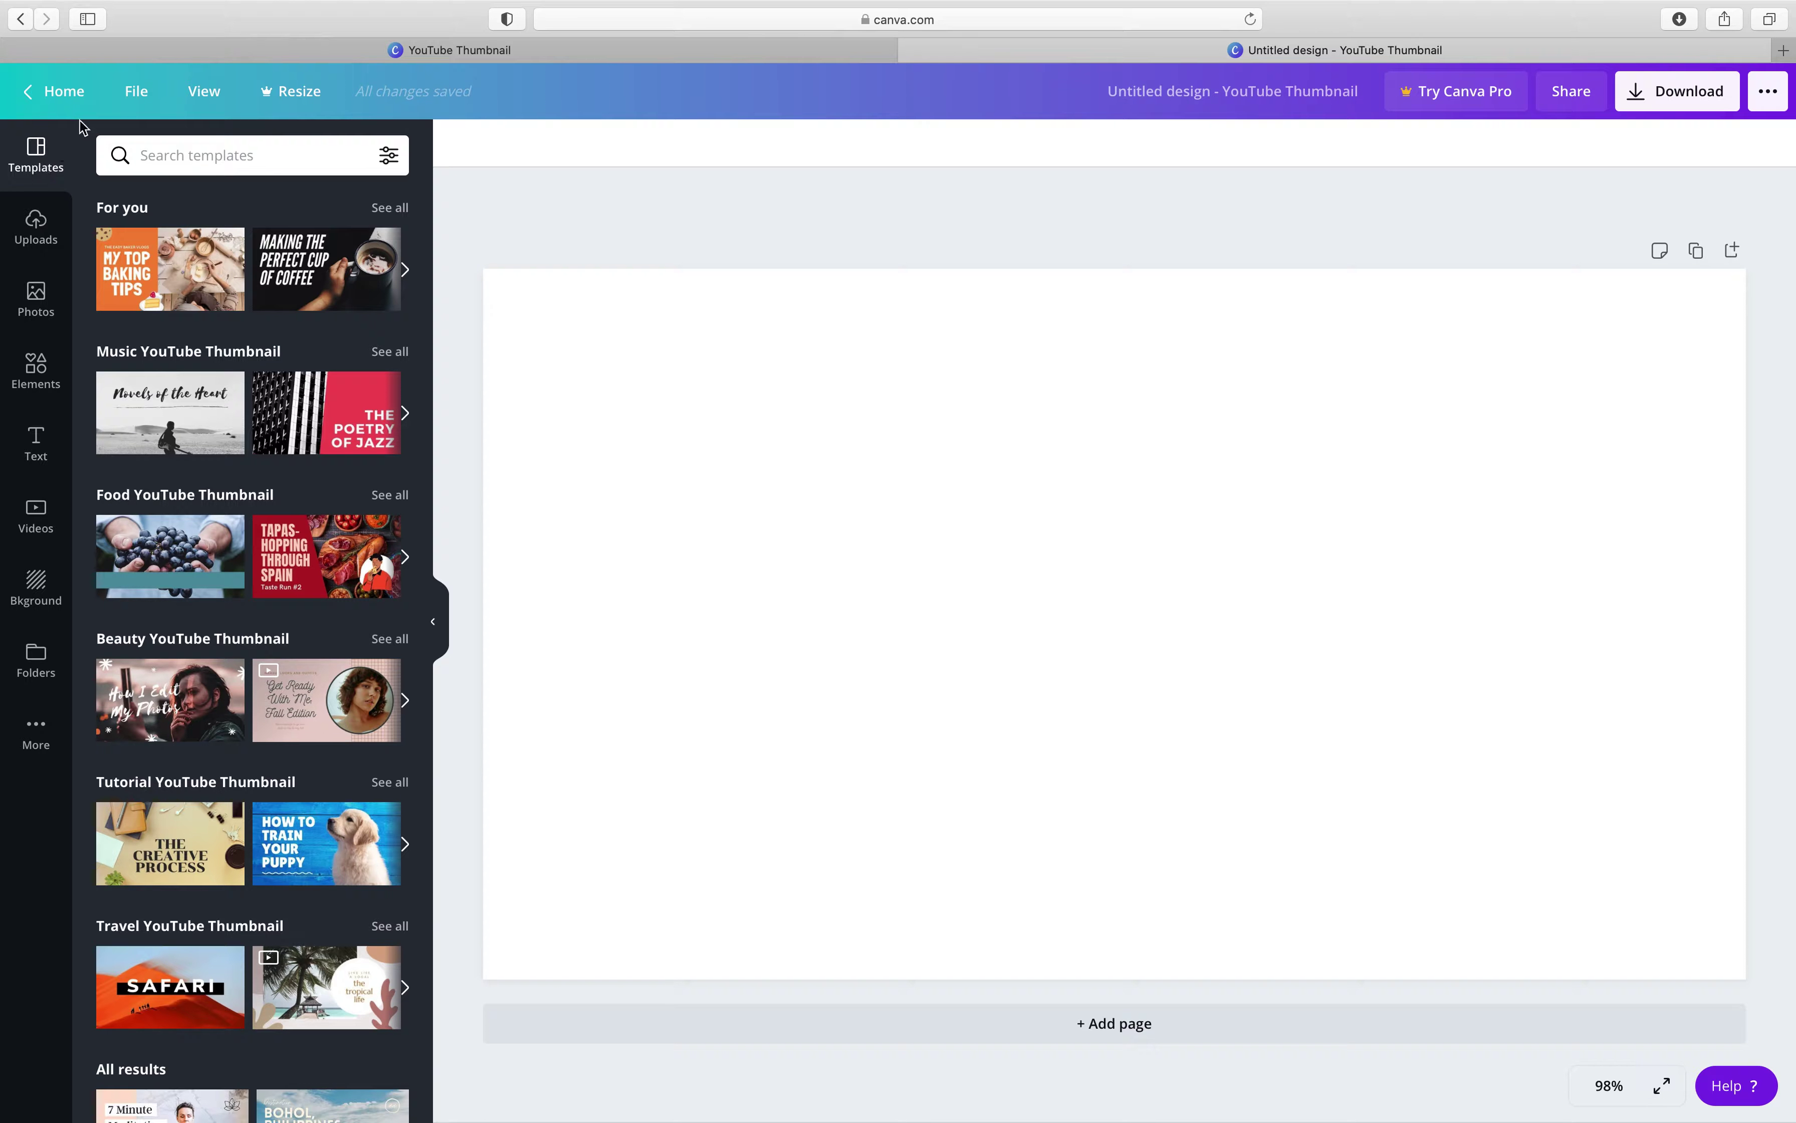
{"action": "left_click", "coordinate": [136, 90]}
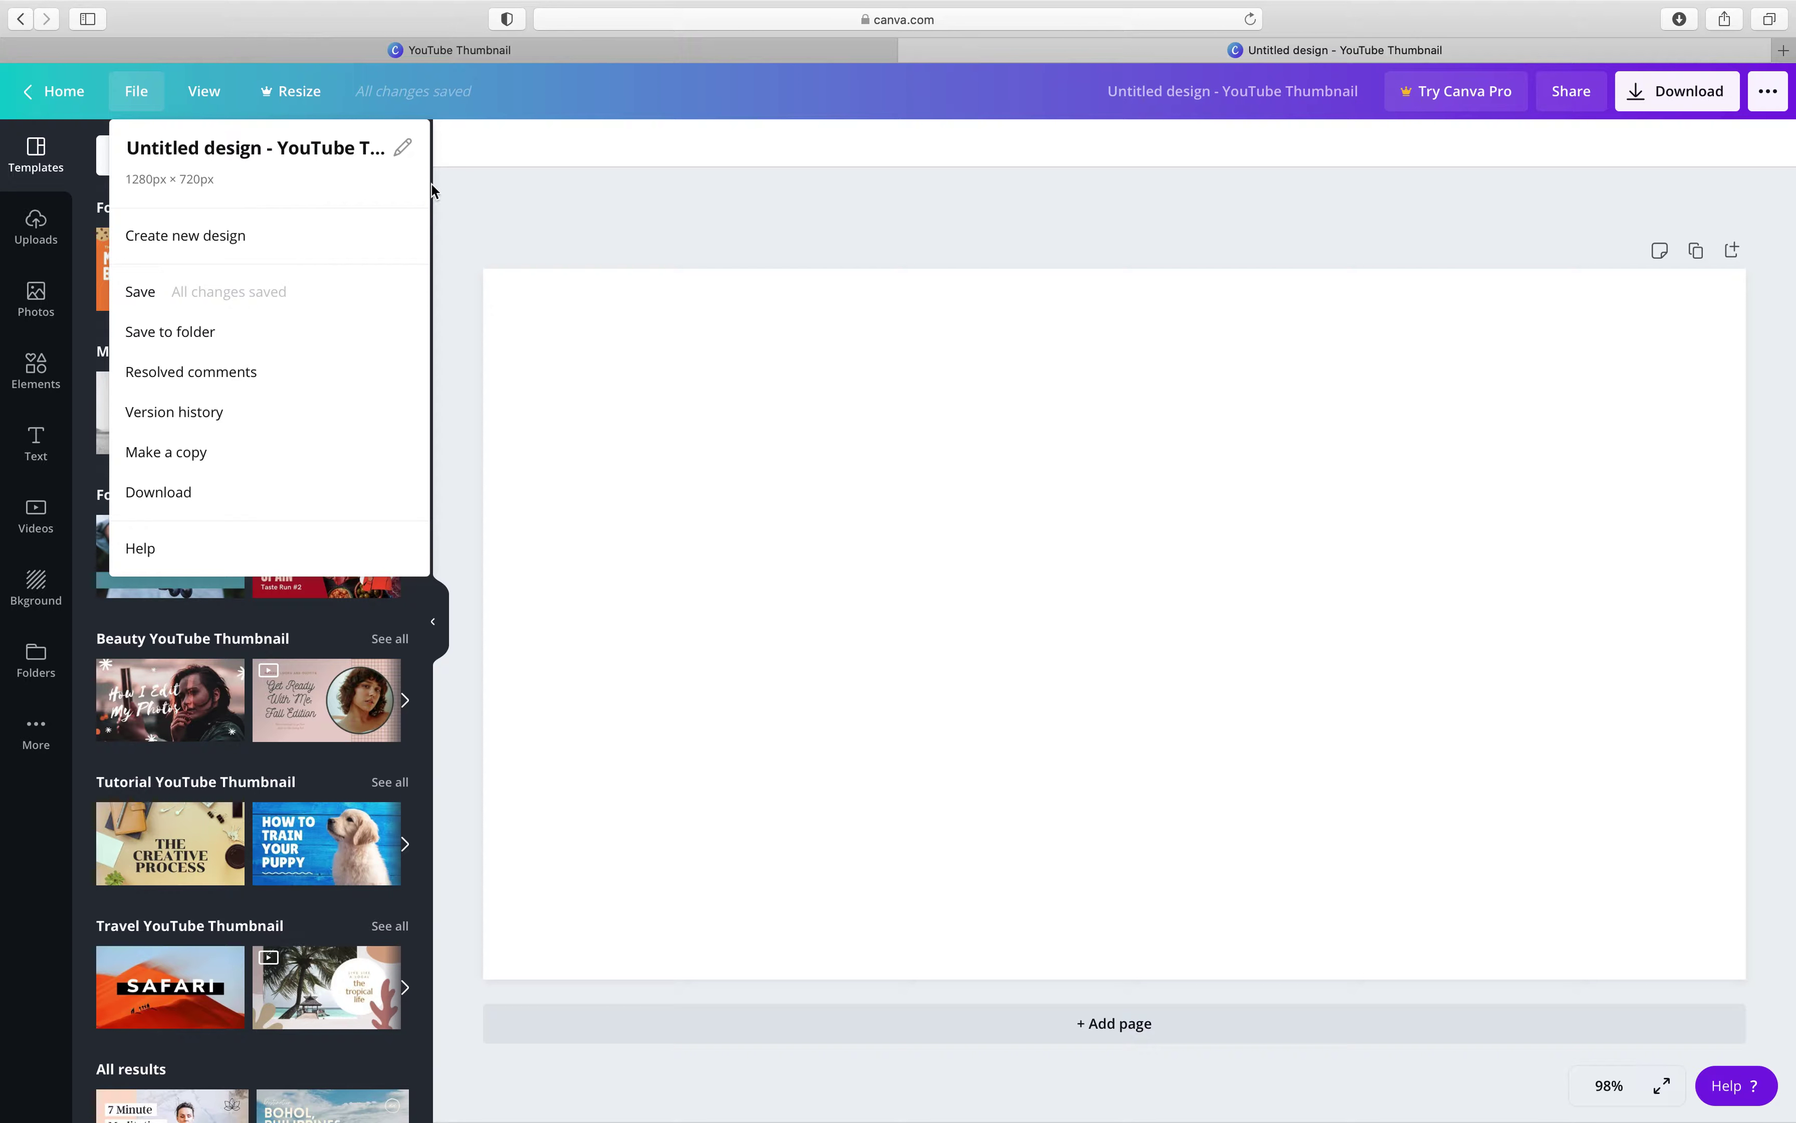
{"action": "left_click", "coordinate": [613, 332]}
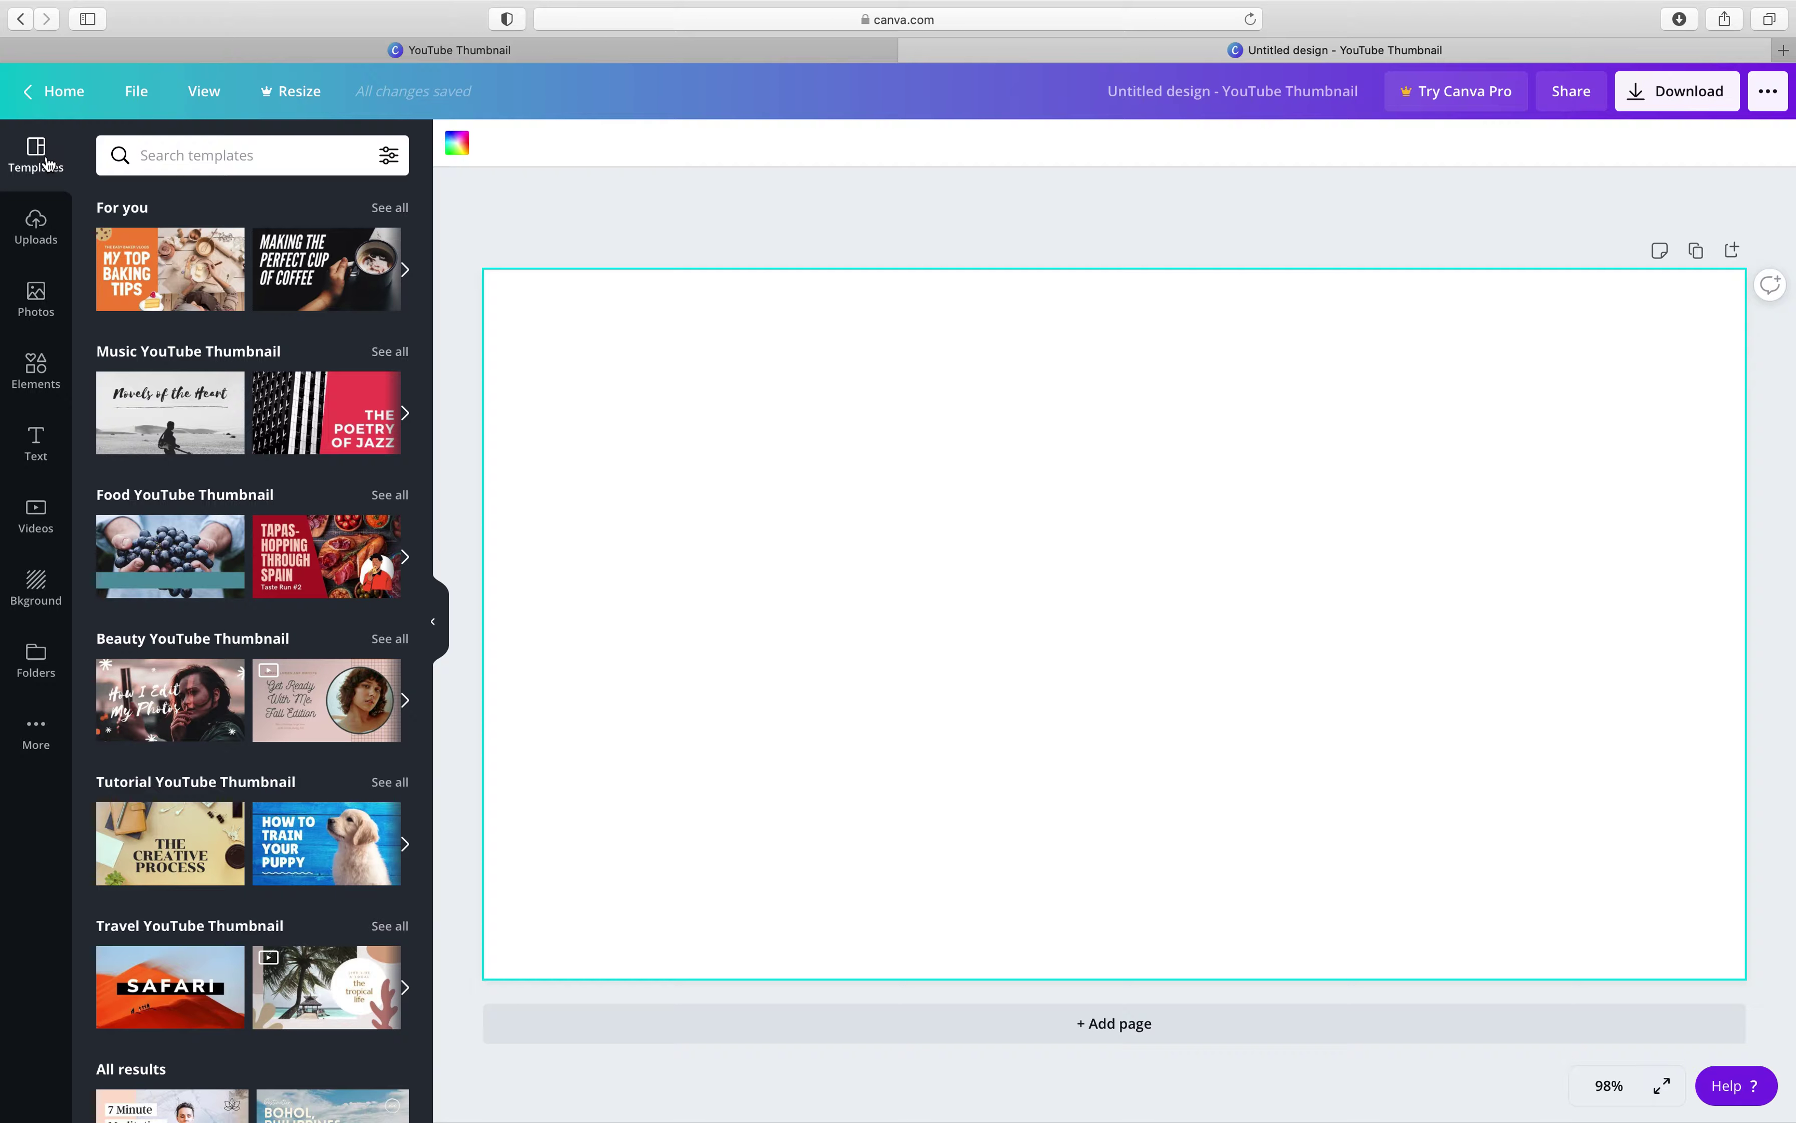
{"action": "scroll", "coordinate": [223, 504], "scroll_direction": "down", "scroll_amount": 15}
{"action": "scroll", "coordinate": [217, 514], "scroll_direction": "up", "scroll_amount": 15}
Browse the Uploads, Photos, Elements, Text, Videos, Background, Folders and More panels, ending on Background
{"action": "left_click", "coordinate": [36, 227]}
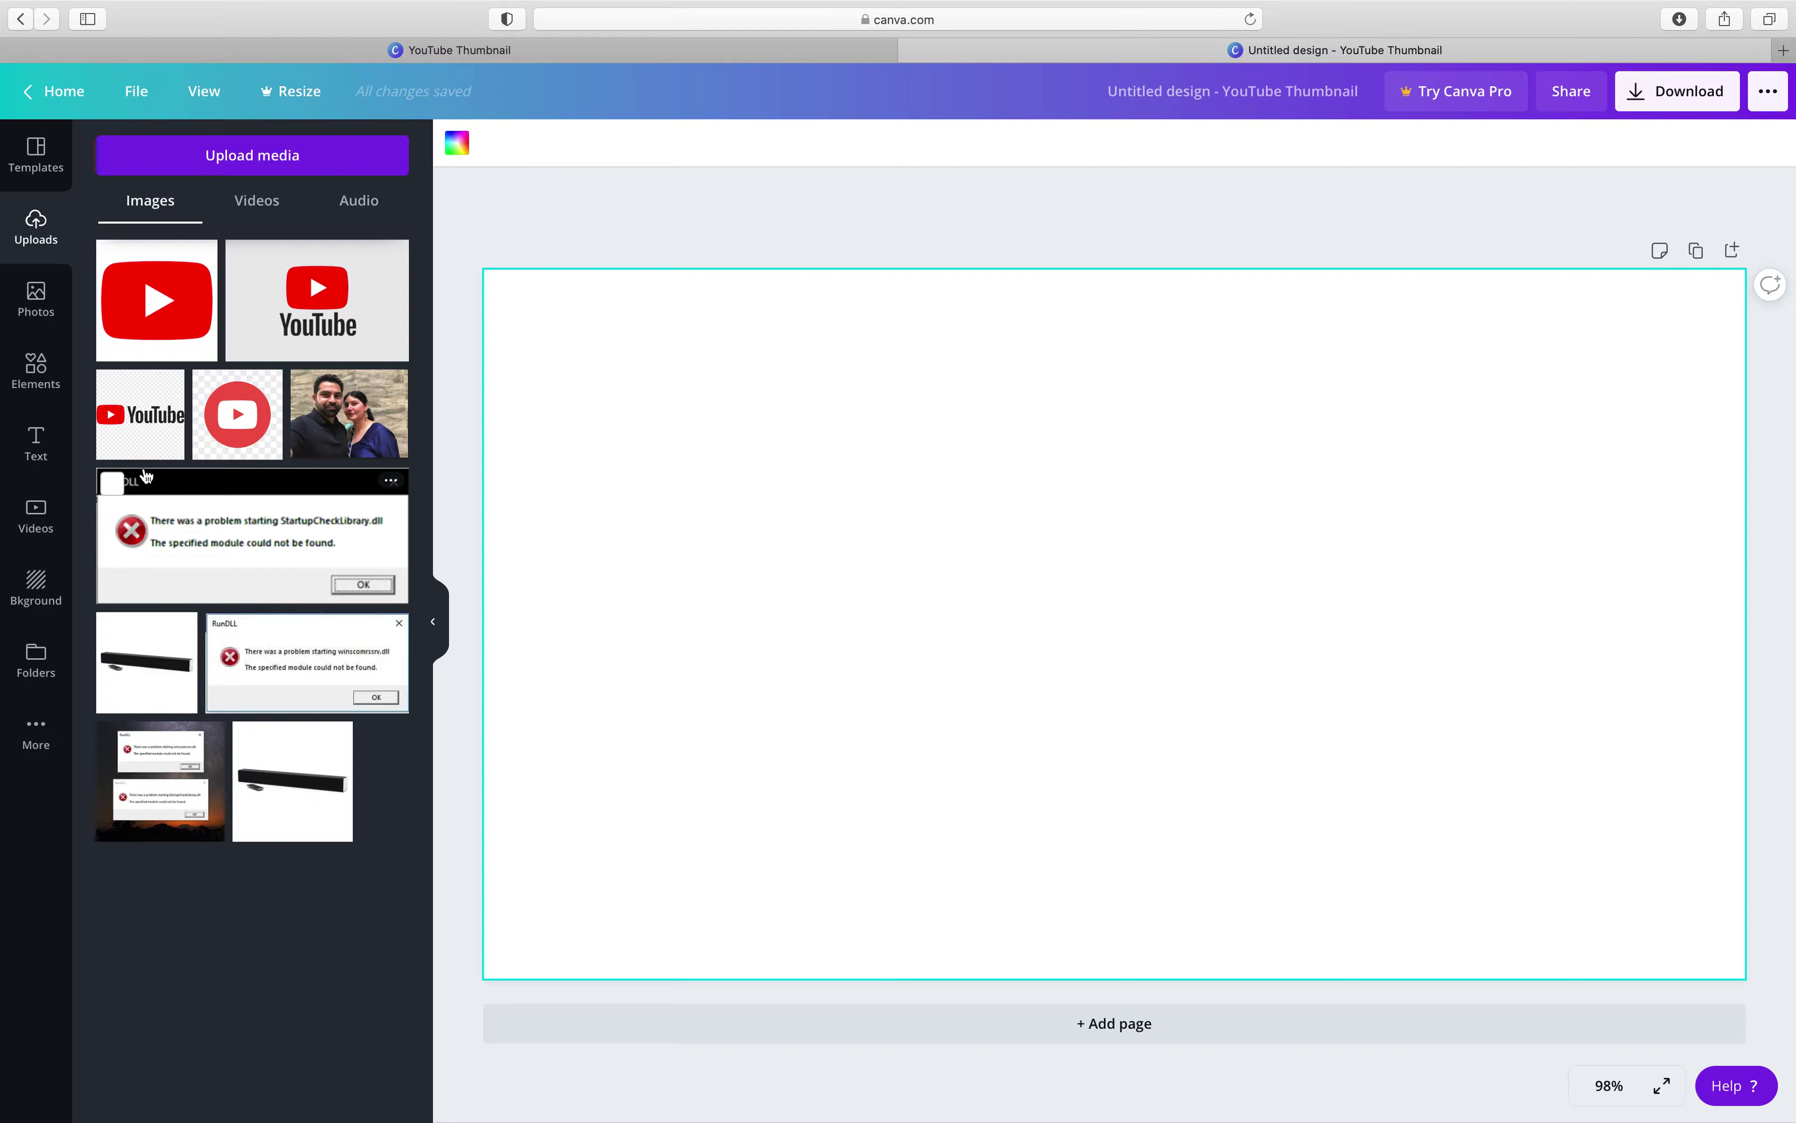
{"action": "left_click", "coordinate": [43, 312]}
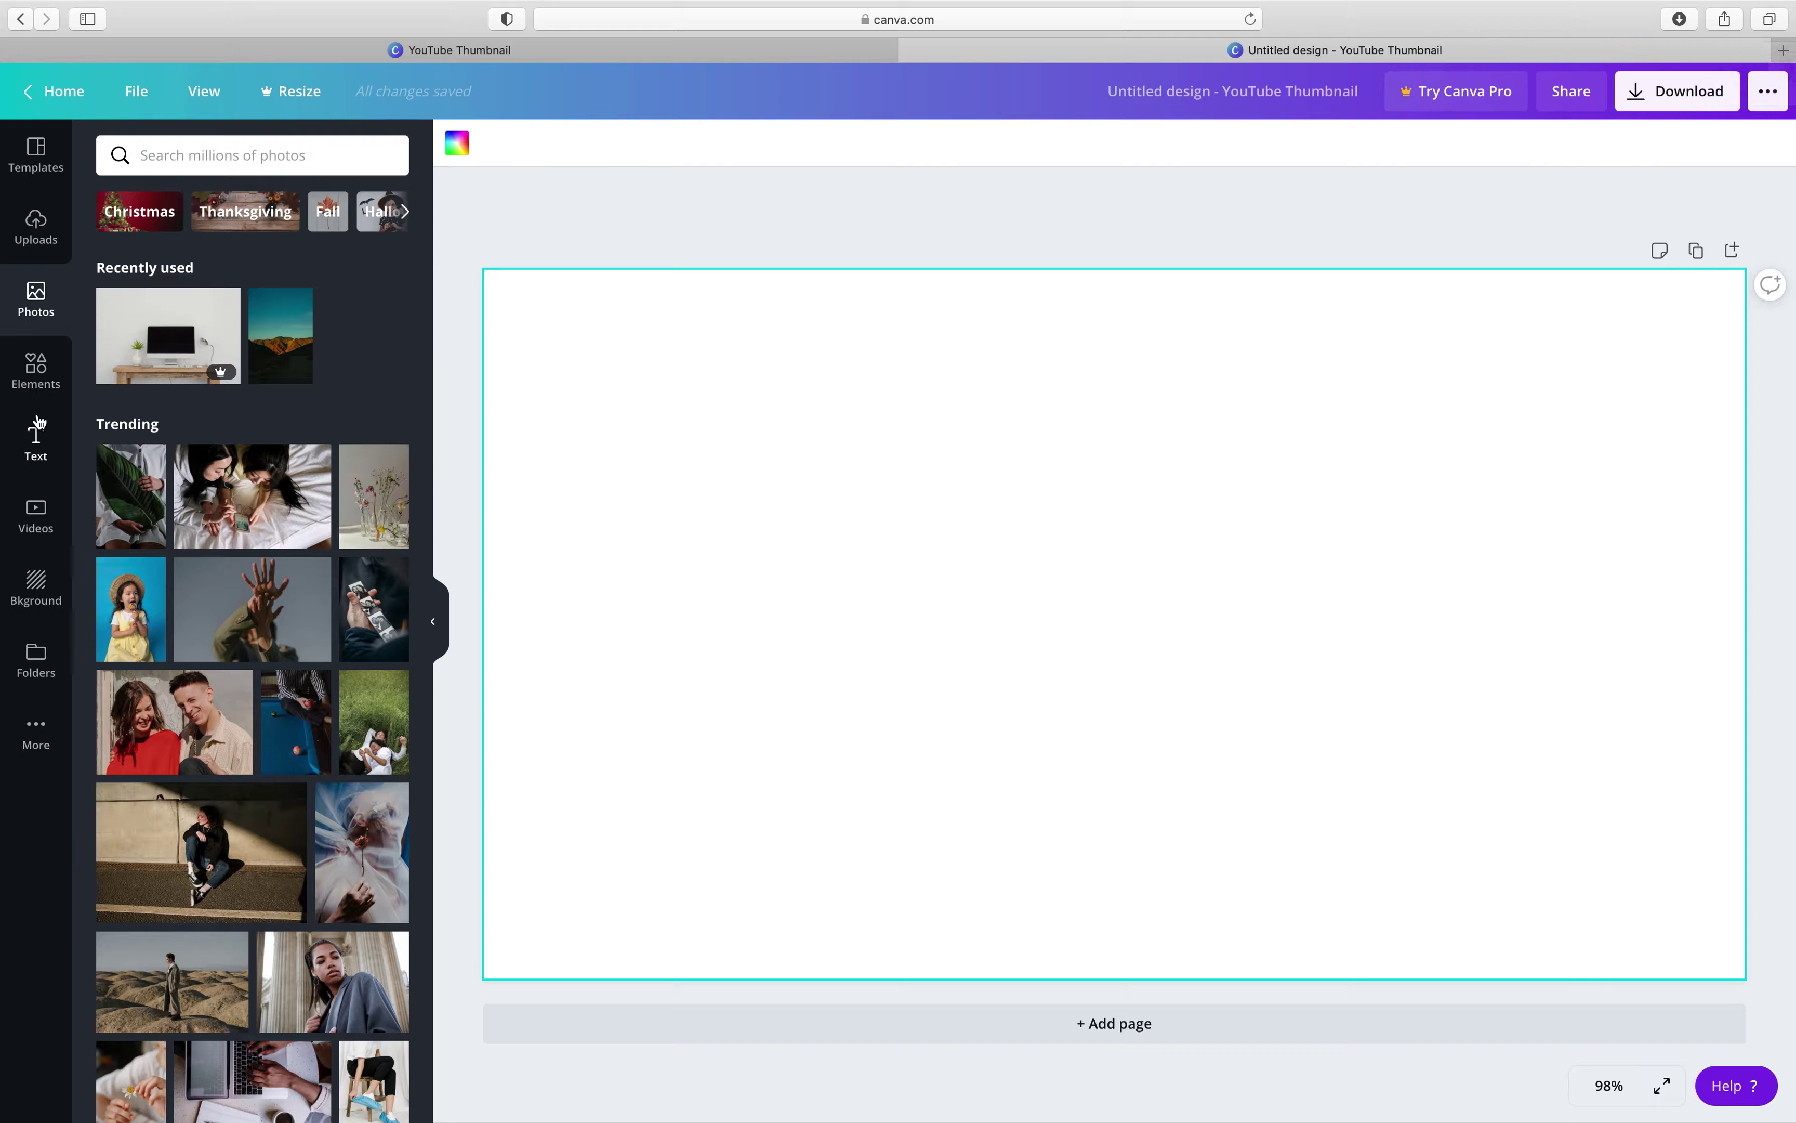
{"action": "left_click", "coordinate": [36, 367]}
{"action": "scroll", "coordinate": [220, 613], "scroll_direction": "down", "scroll_amount": 10}
{"action": "scroll", "coordinate": [220, 613], "scroll_direction": "up", "scroll_amount": 10}
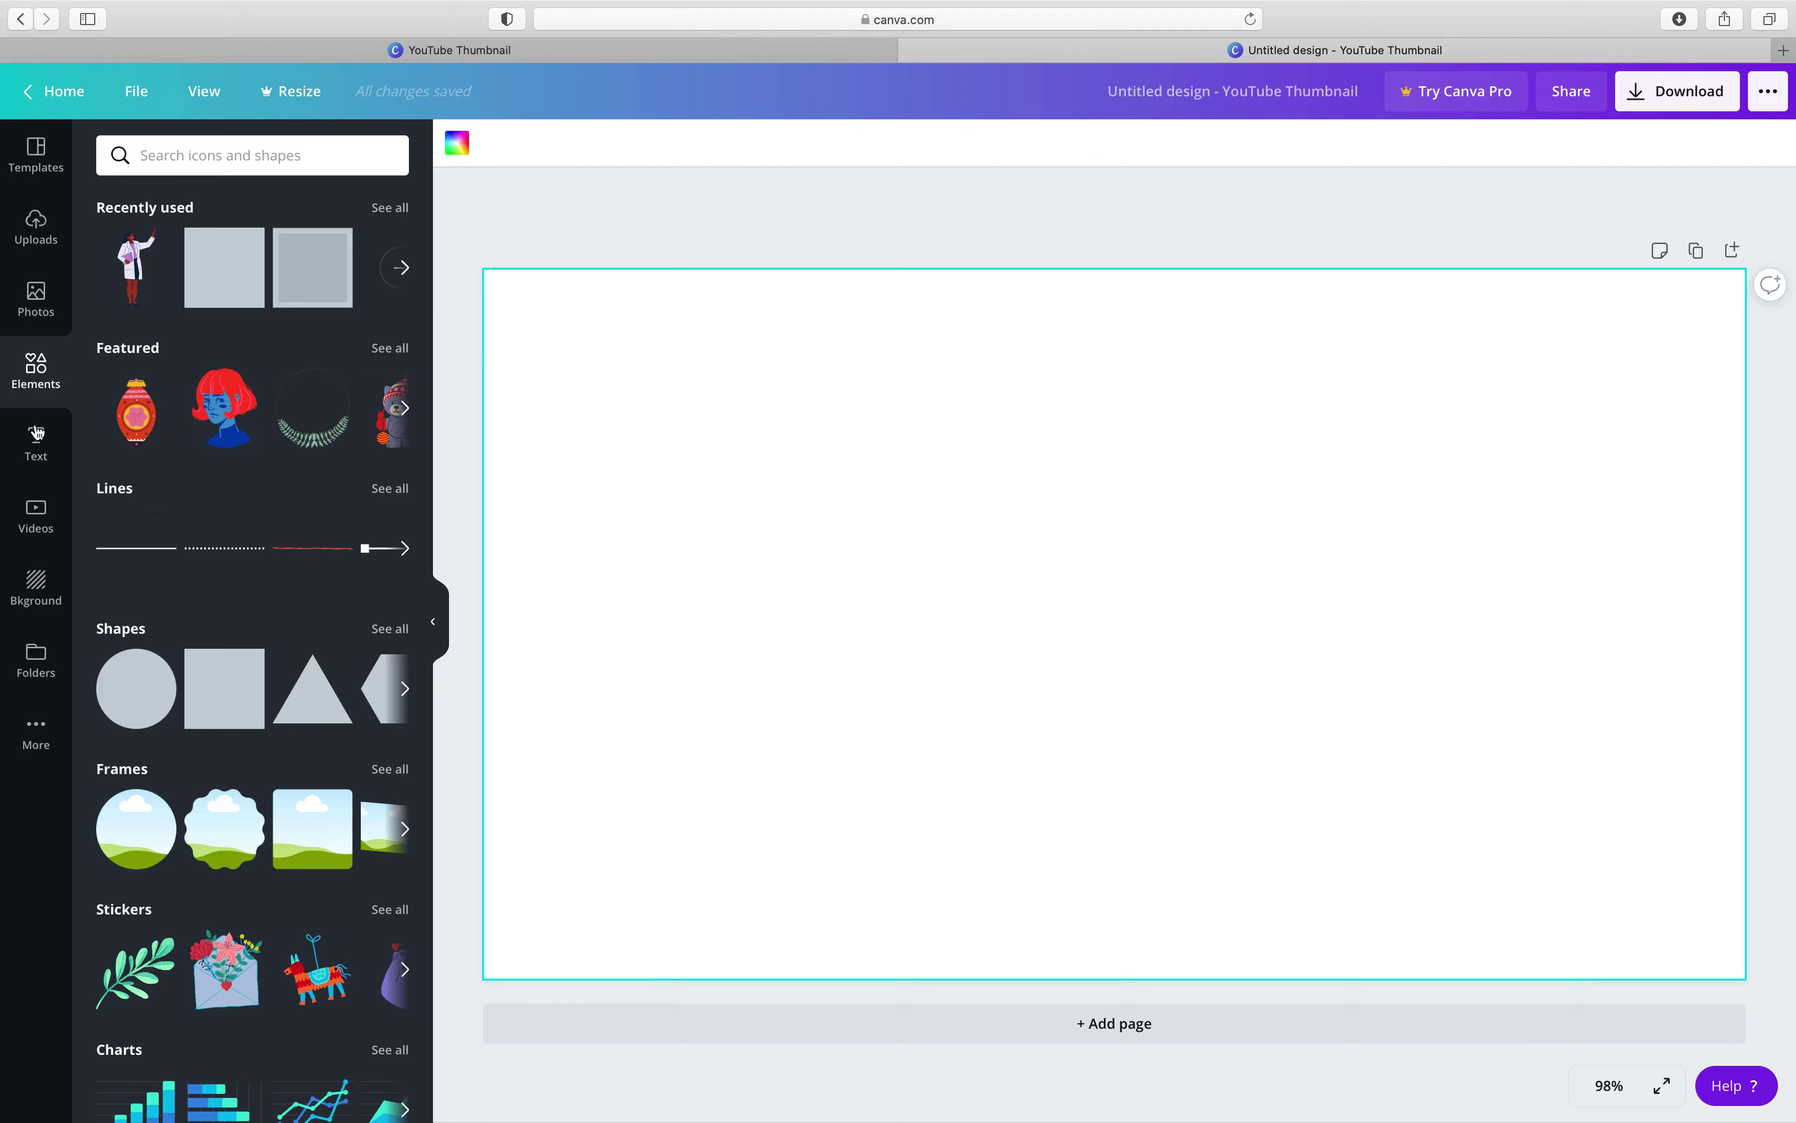
{"action": "left_click", "coordinate": [36, 443]}
{"action": "left_click", "coordinate": [41, 524]}
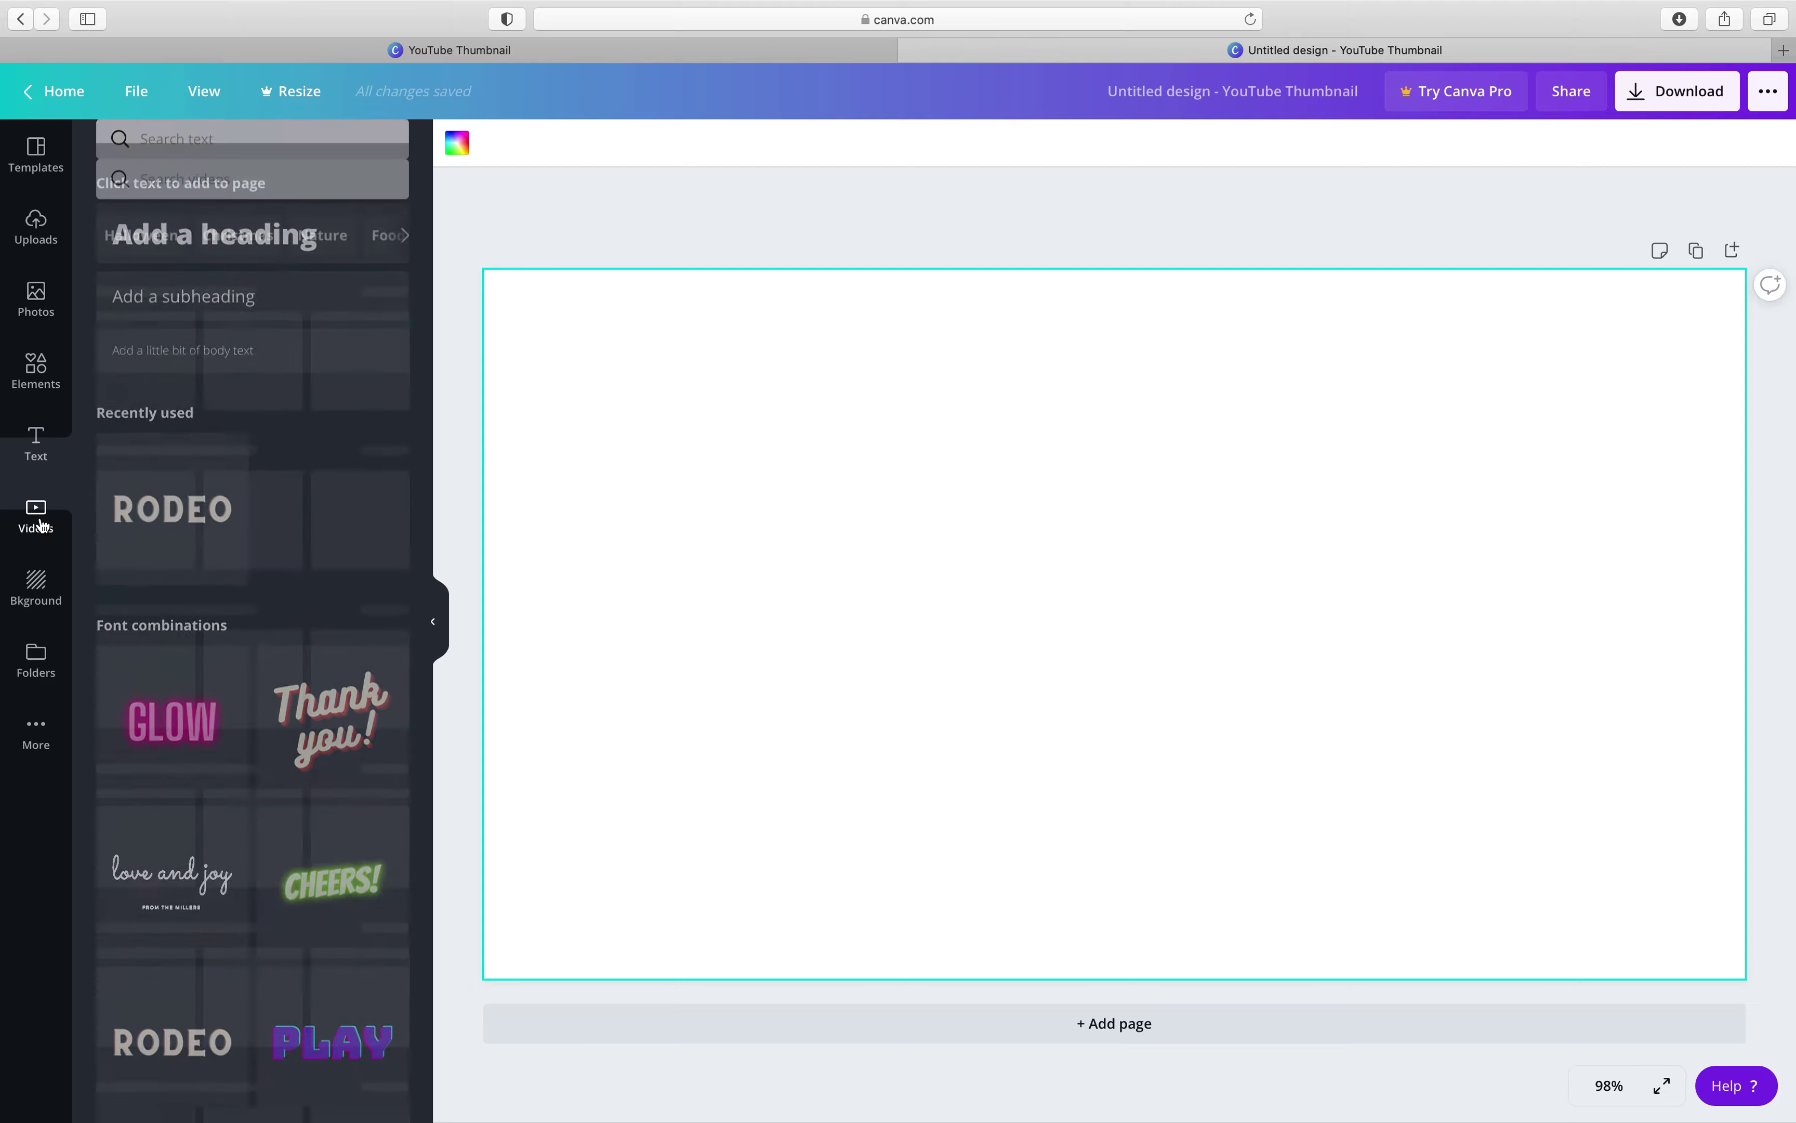
{"action": "left_click", "coordinate": [43, 591]}
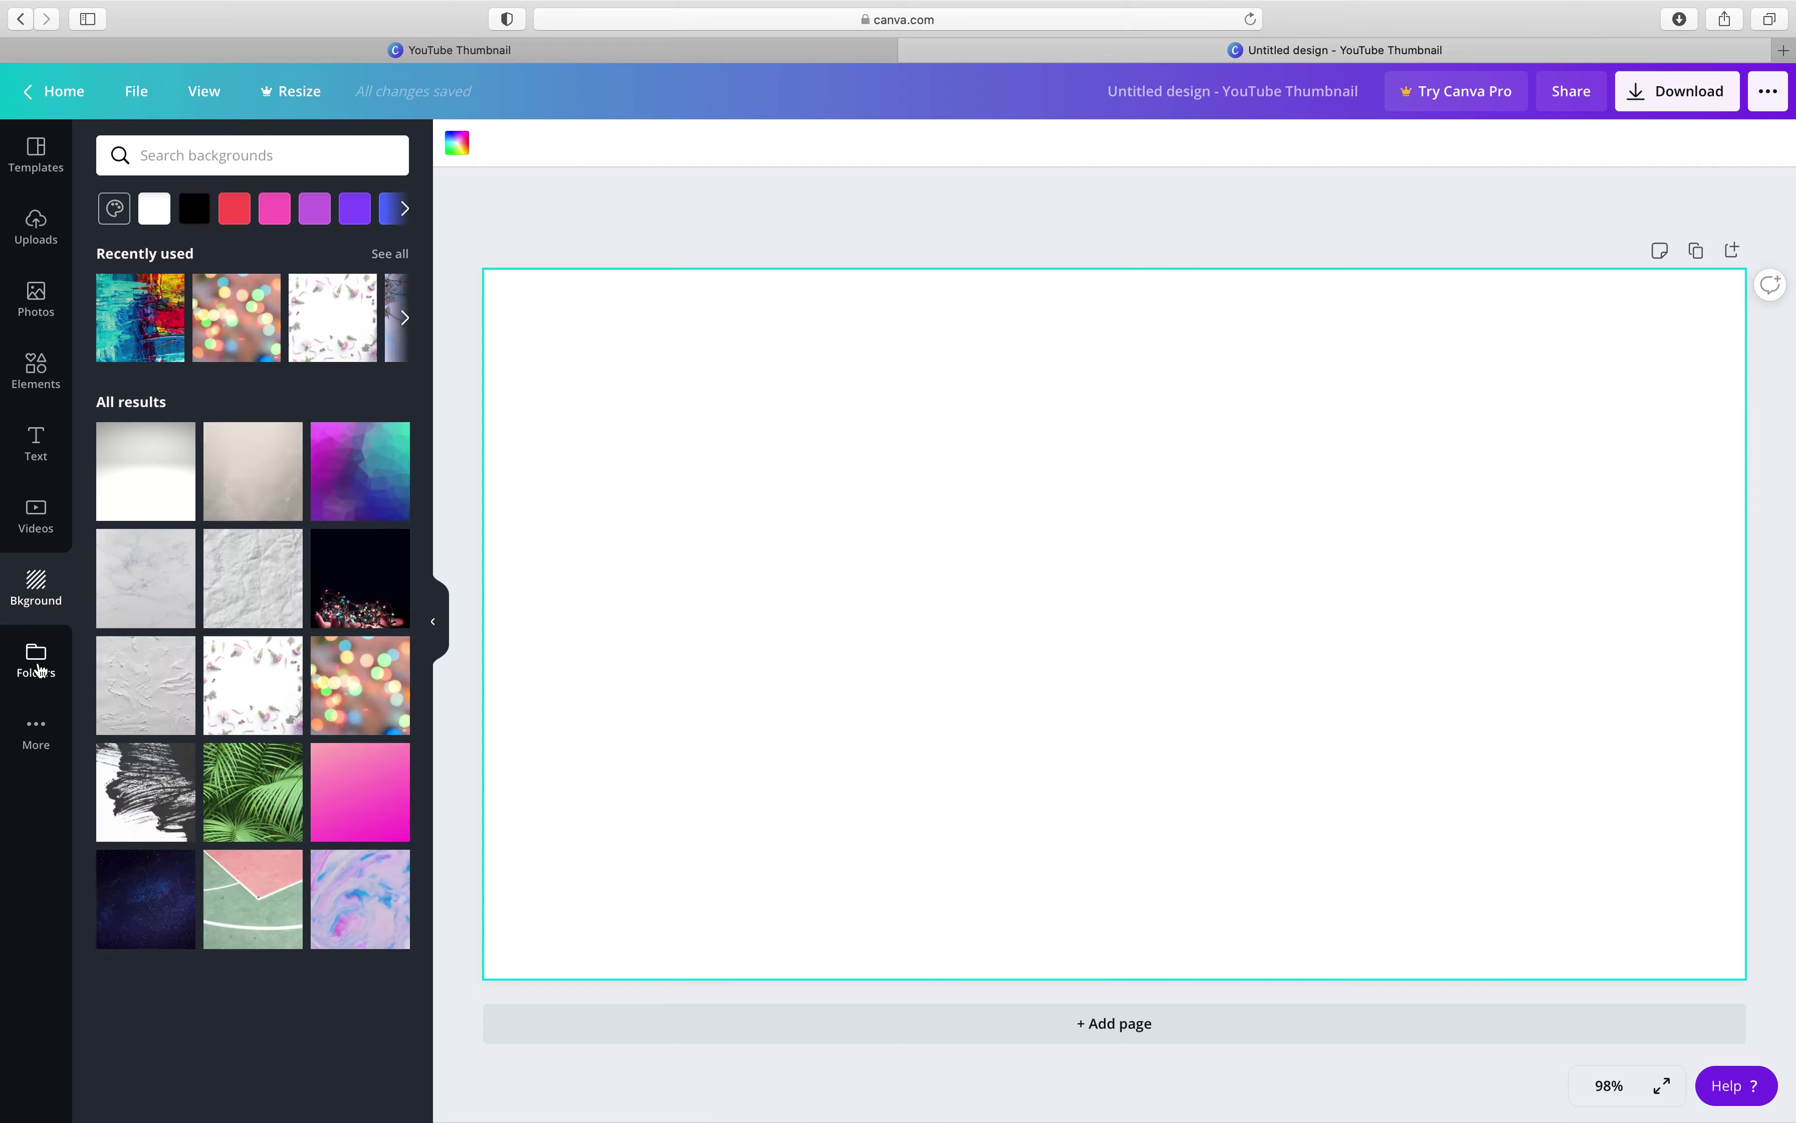
{"action": "left_click", "coordinate": [36, 663]}
{"action": "left_click", "coordinate": [37, 733]}
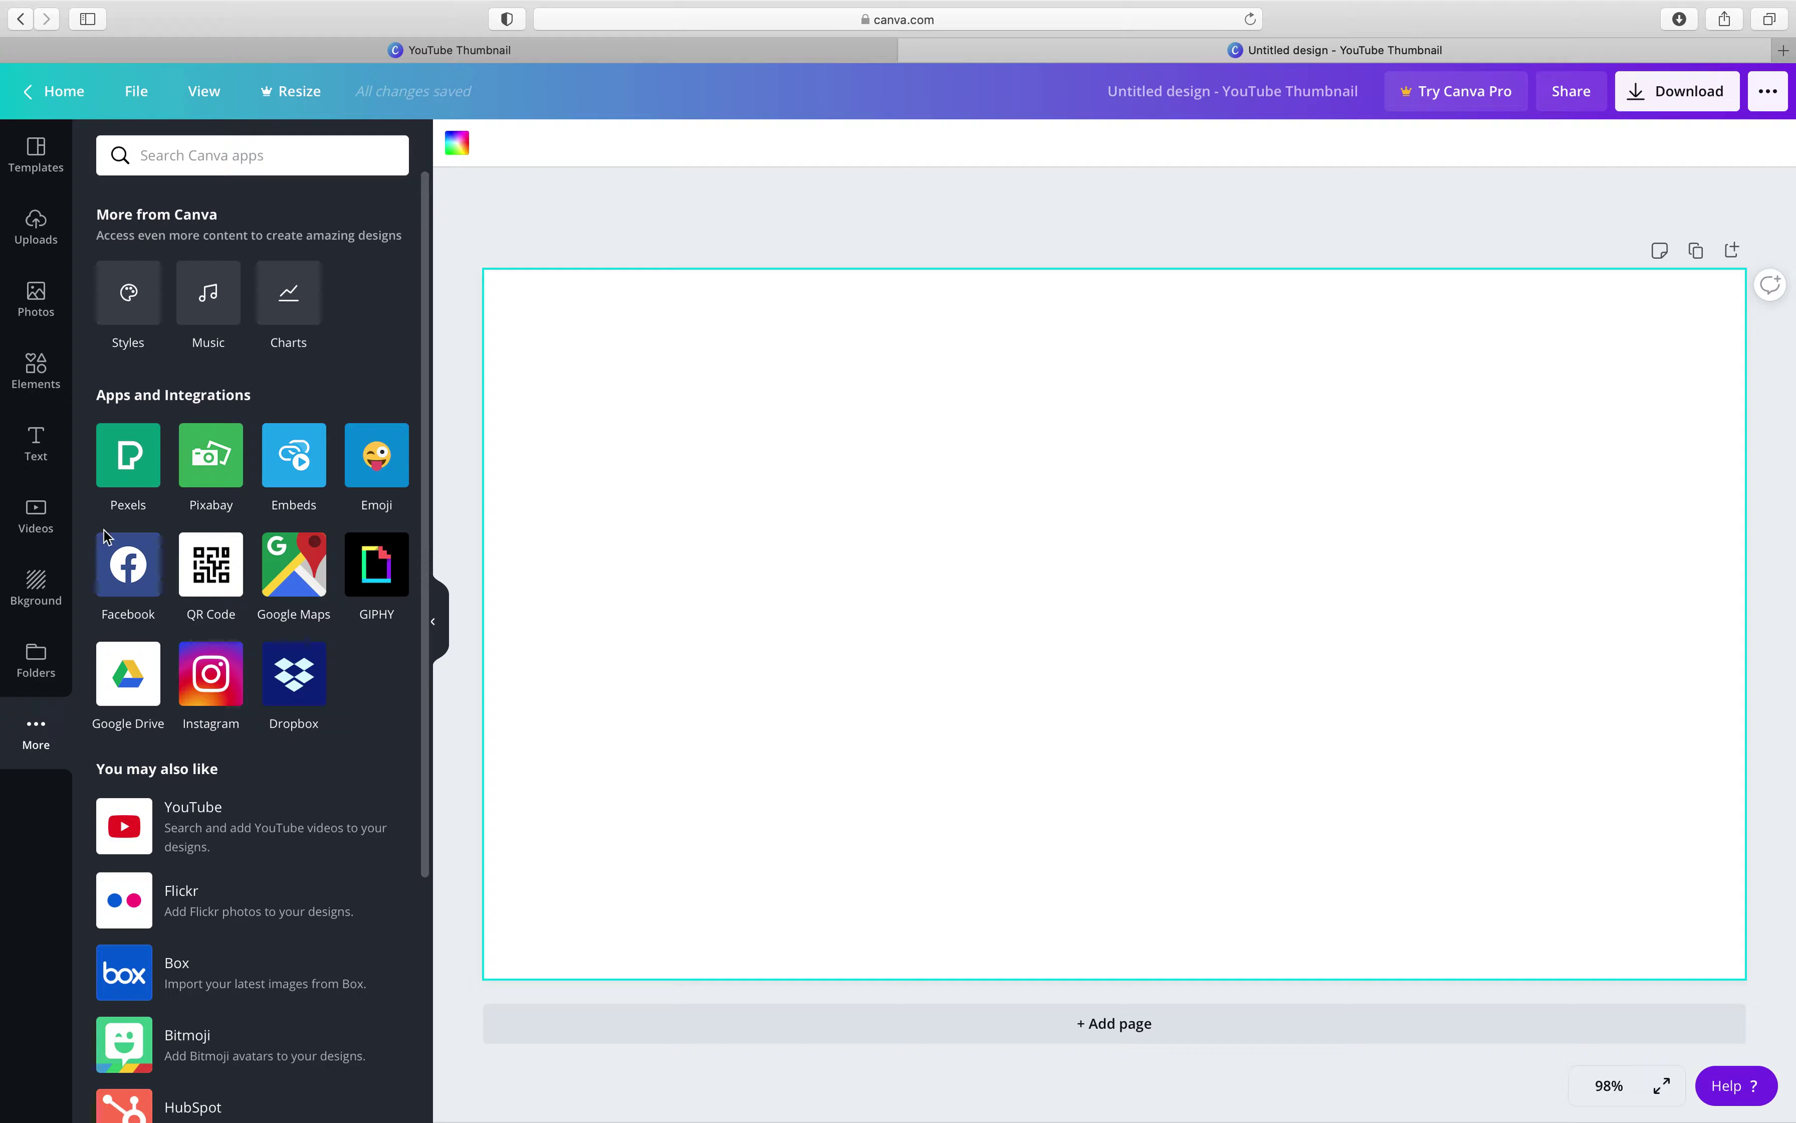
{"action": "left_click", "coordinate": [39, 590]}
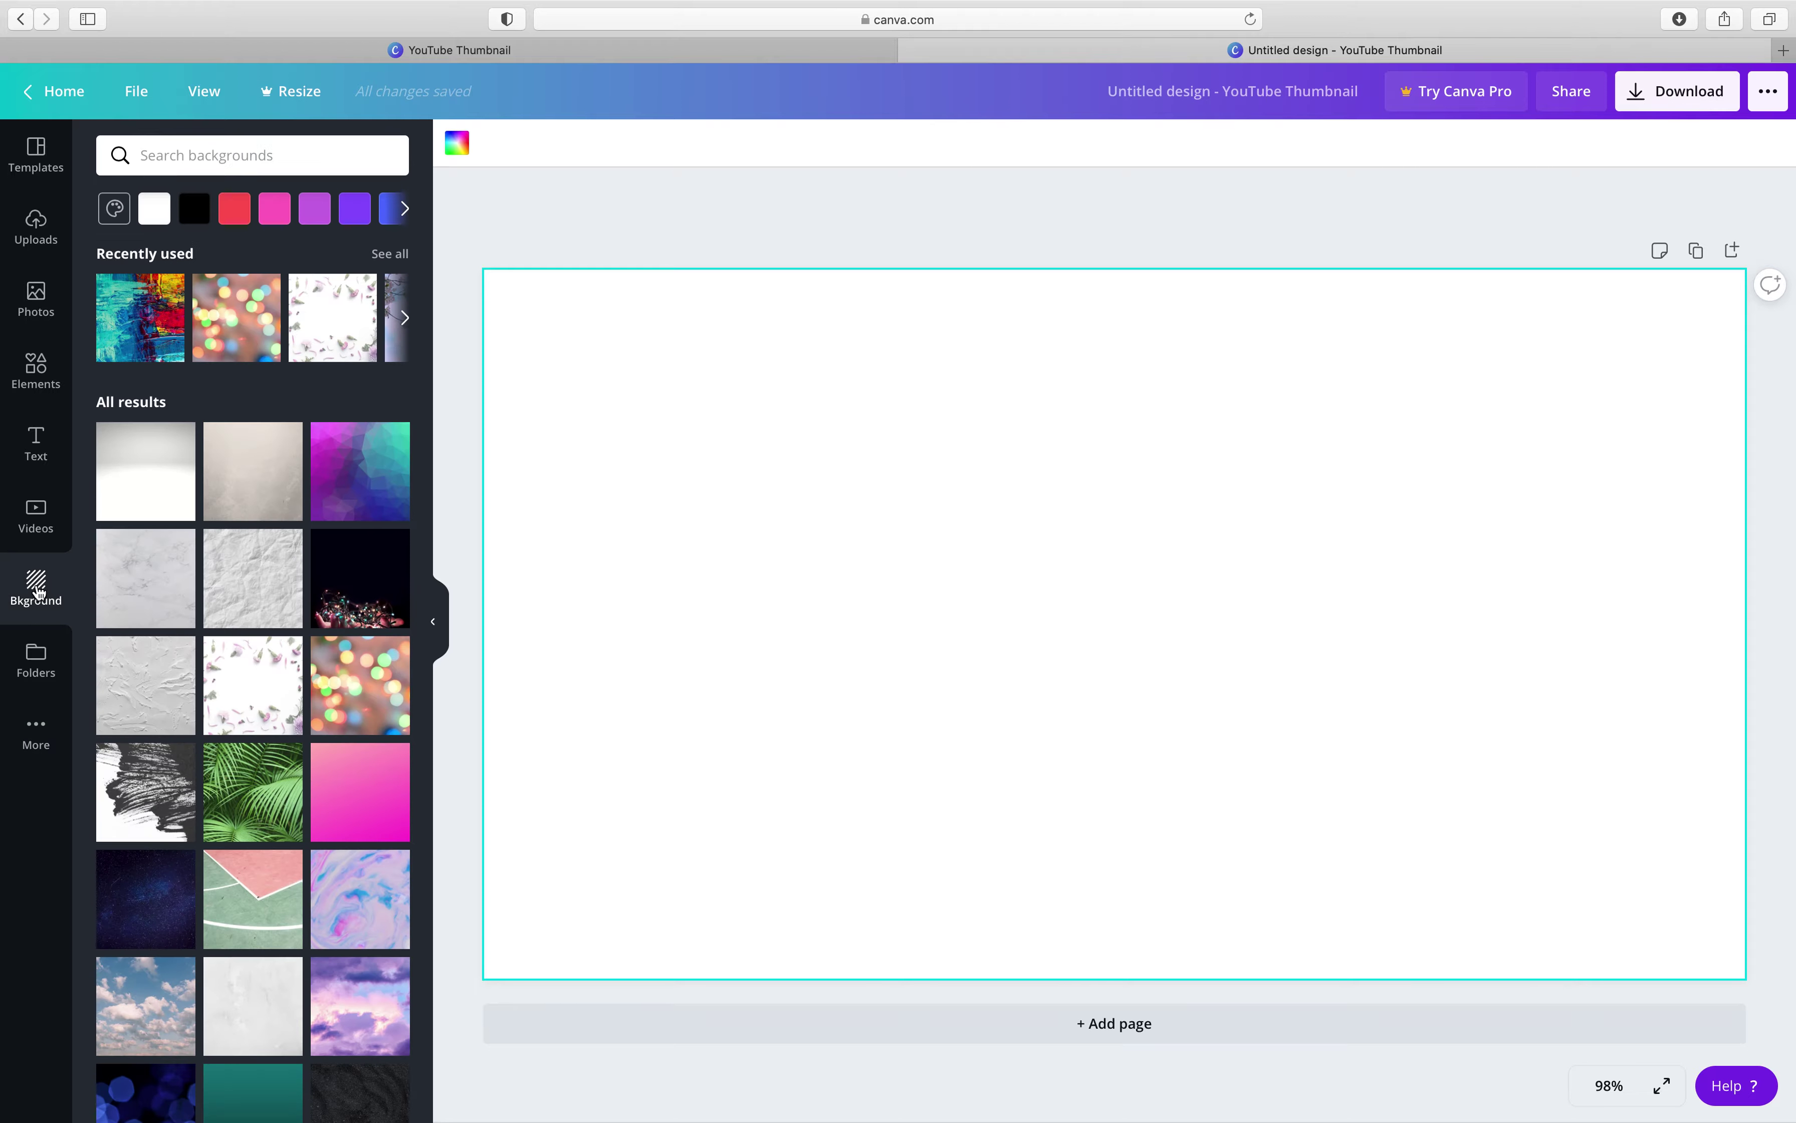
Try white, red, pink and purple fills, then apply the colourful paint-texture background image
{"action": "left_click", "coordinate": [155, 208]}
{"action": "left_click", "coordinate": [234, 211]}
{"action": "left_click", "coordinate": [276, 213]}
{"action": "left_click", "coordinate": [315, 215]}
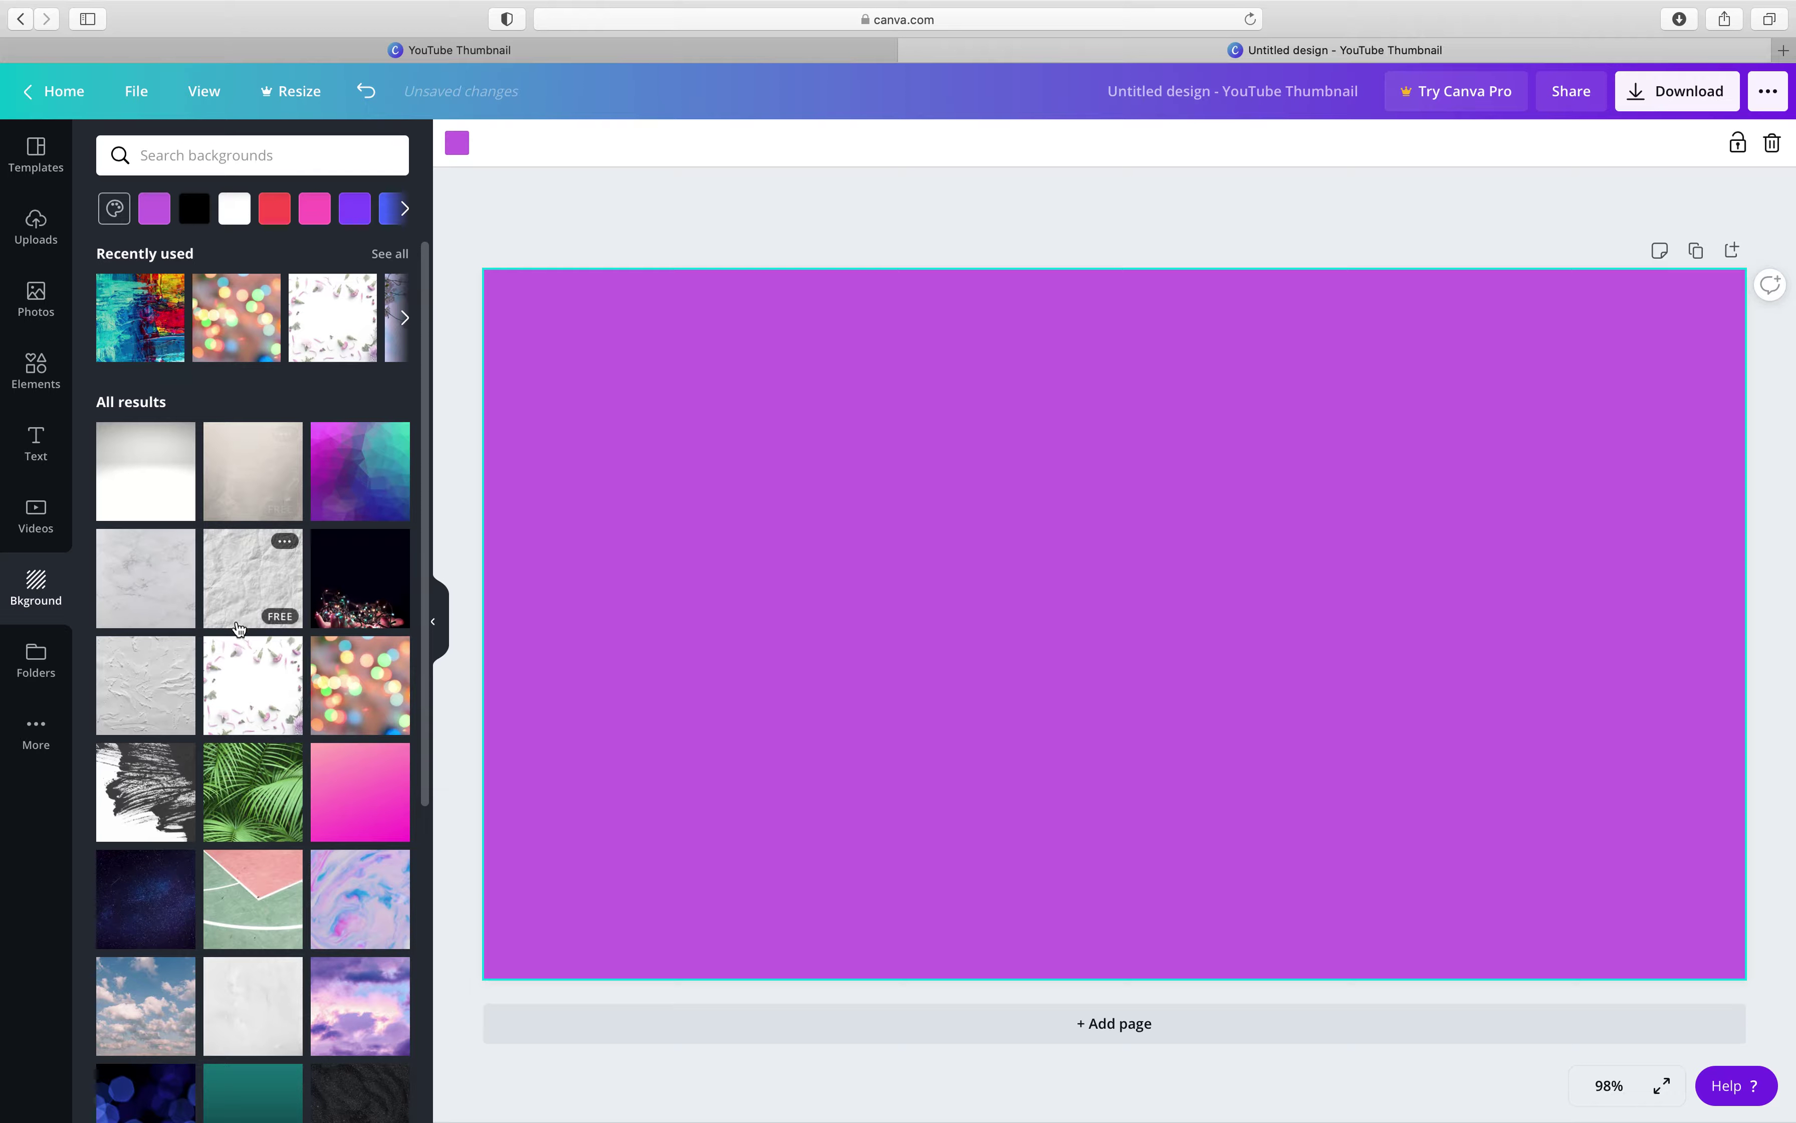
{"action": "scroll", "coordinate": [277, 668], "scroll_direction": "down", "scroll_amount": 10}
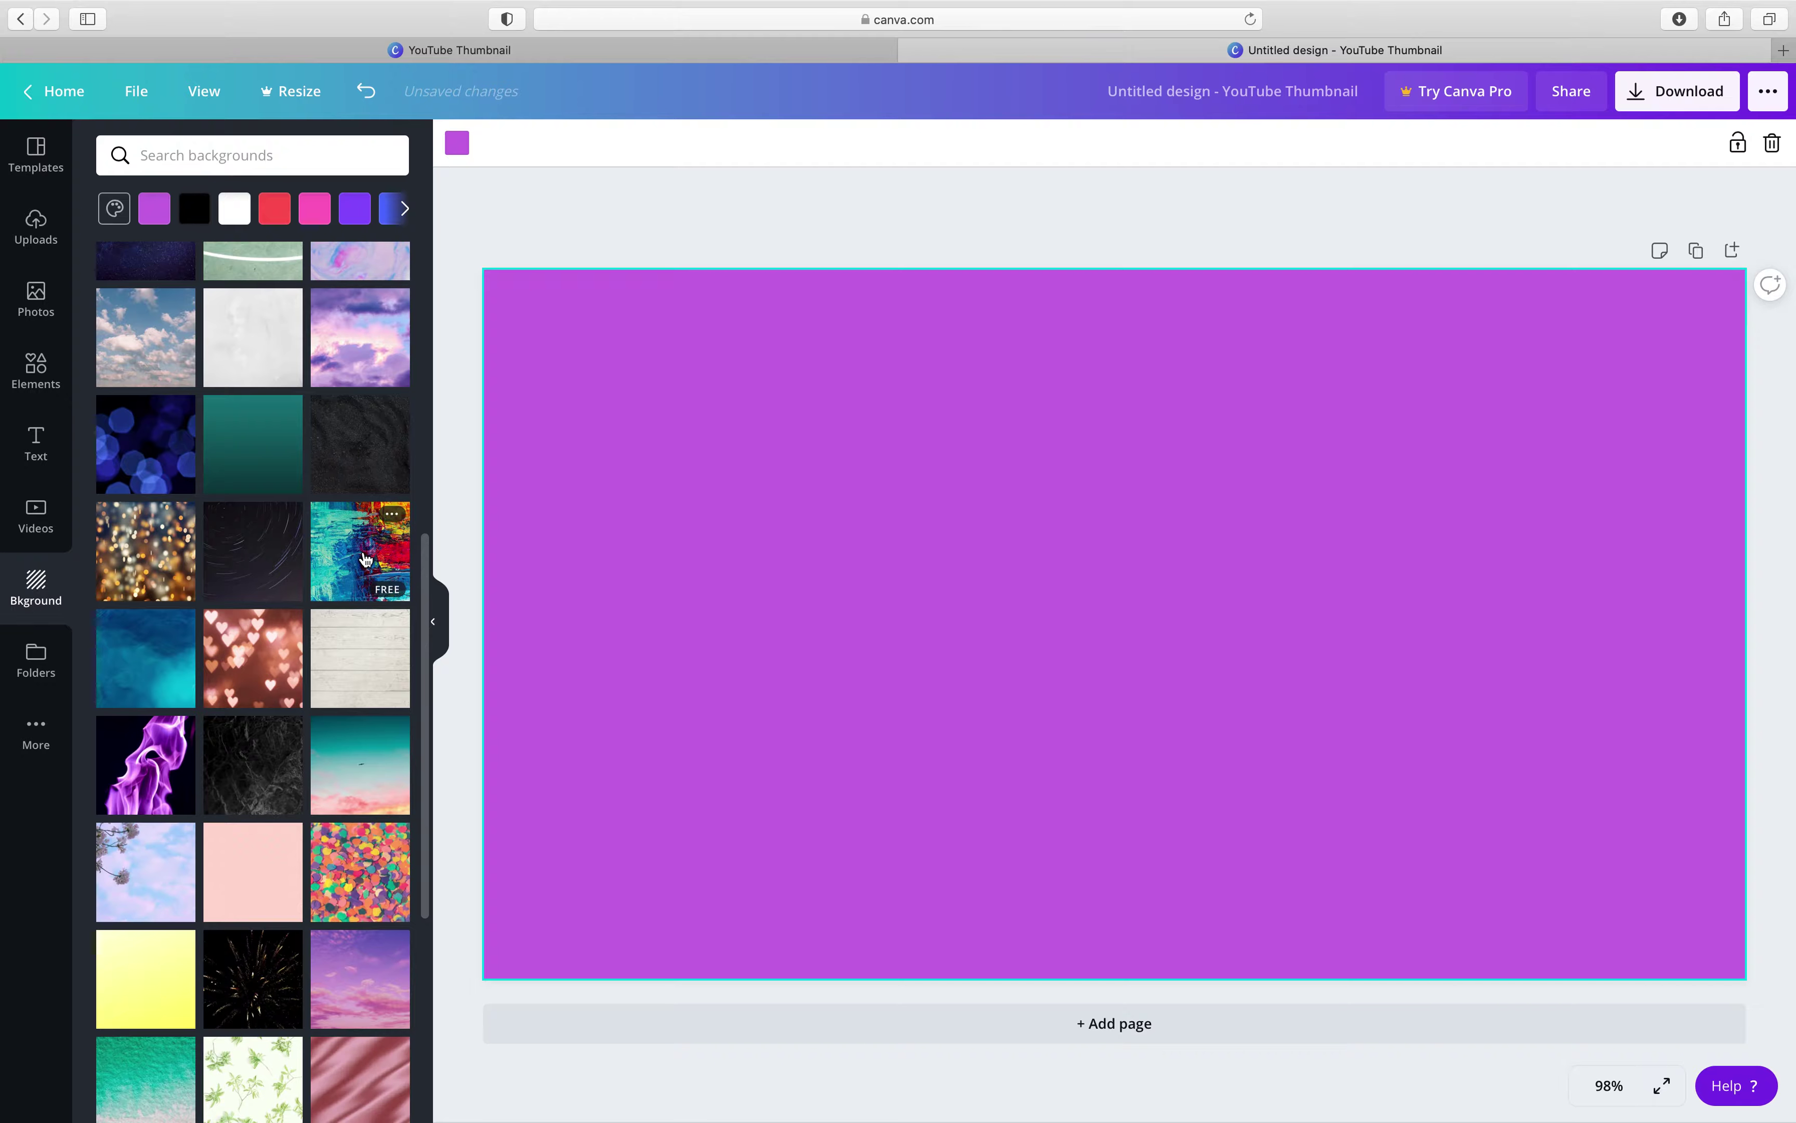
{"action": "left_click", "coordinate": [362, 559]}
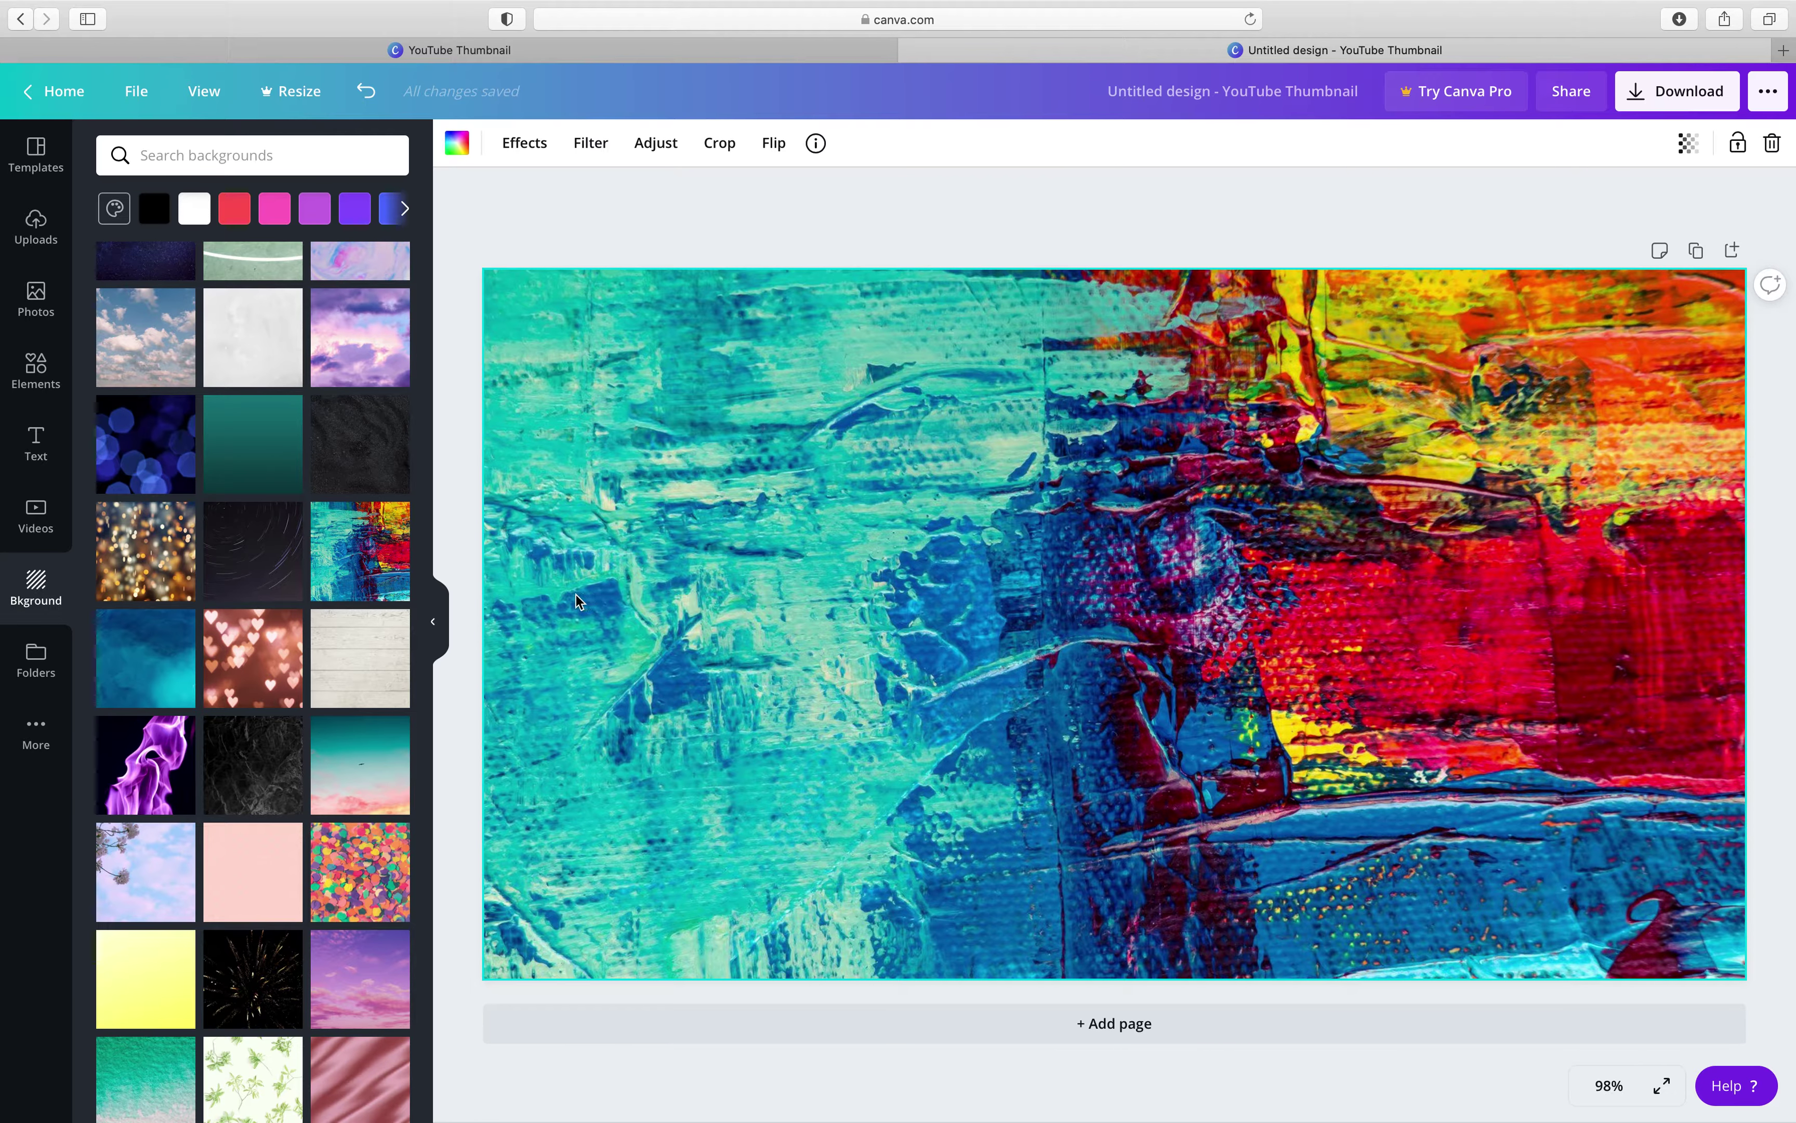
{"action": "scroll", "coordinate": [378, 594], "scroll_direction": "up", "scroll_amount": 8}
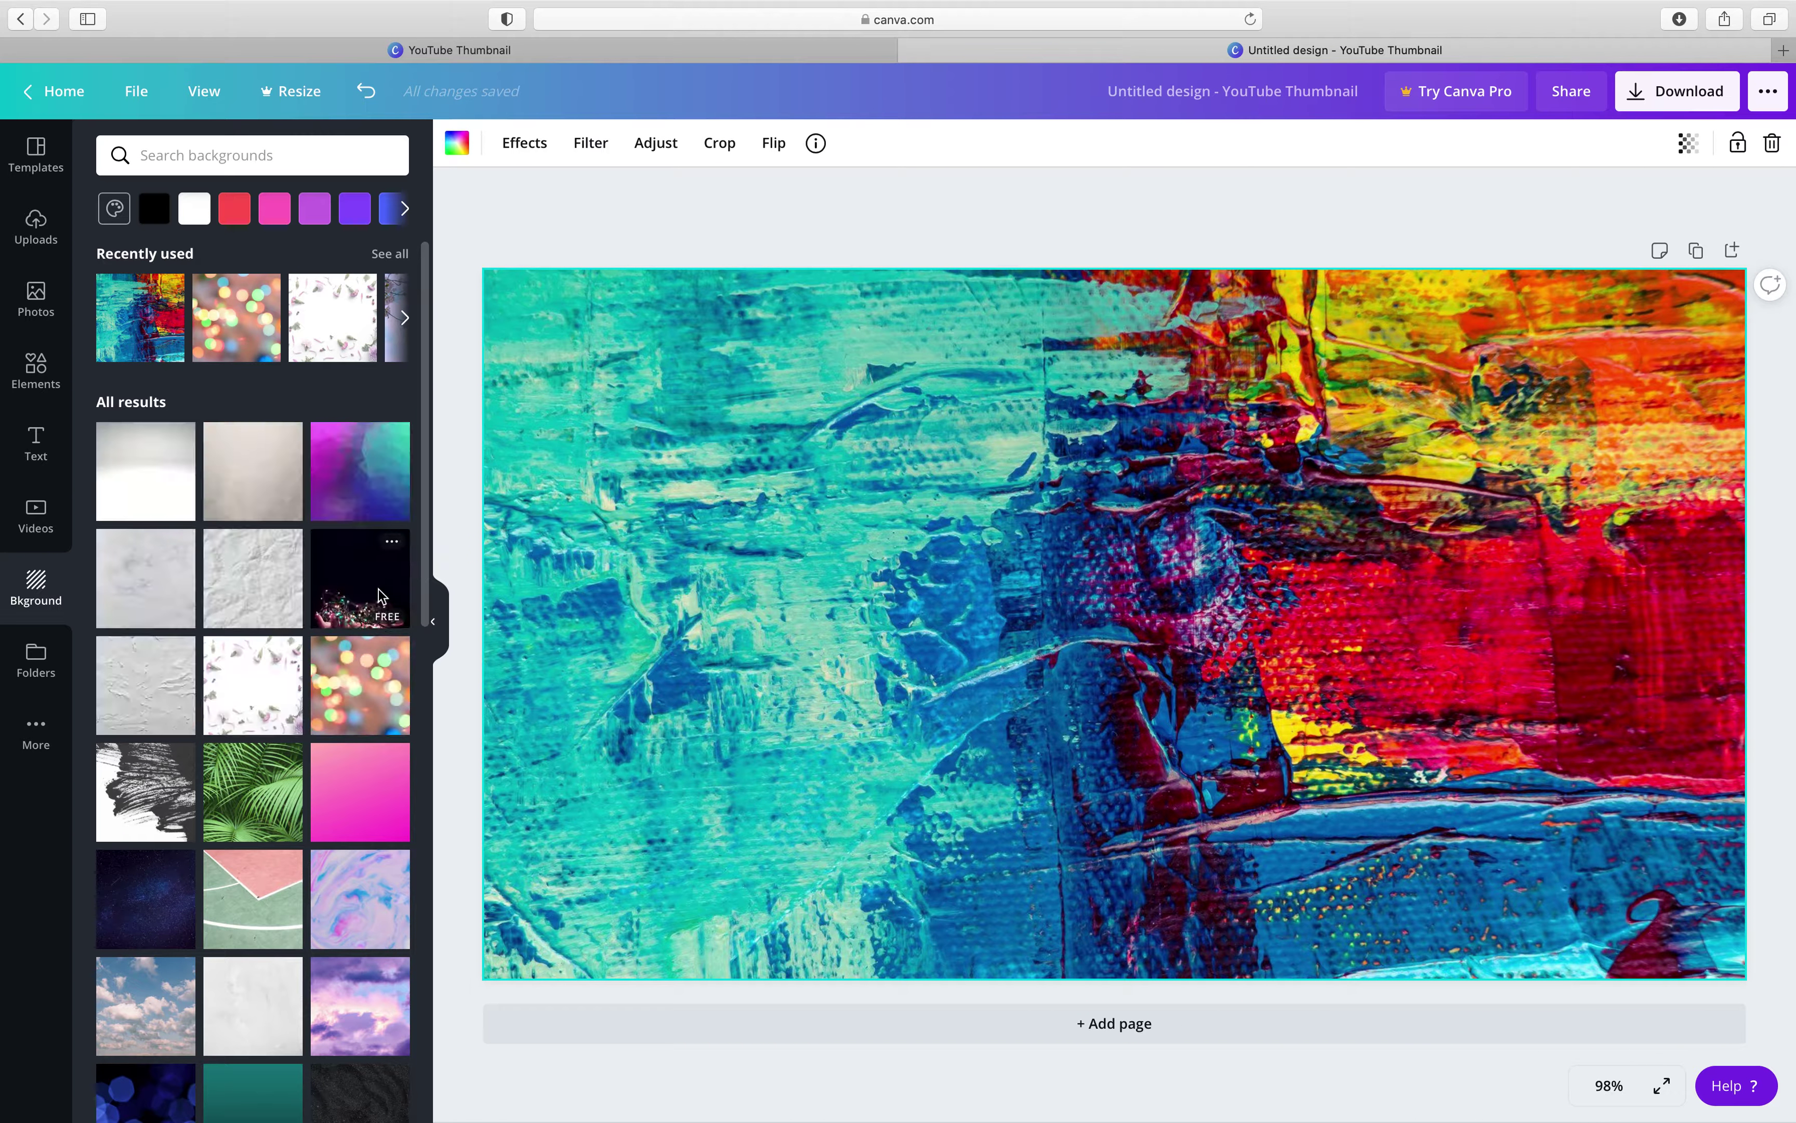
Upload the 'youtube aaaa' image from the computer into Canva uploads
{"action": "left_click", "coordinate": [29, 234]}
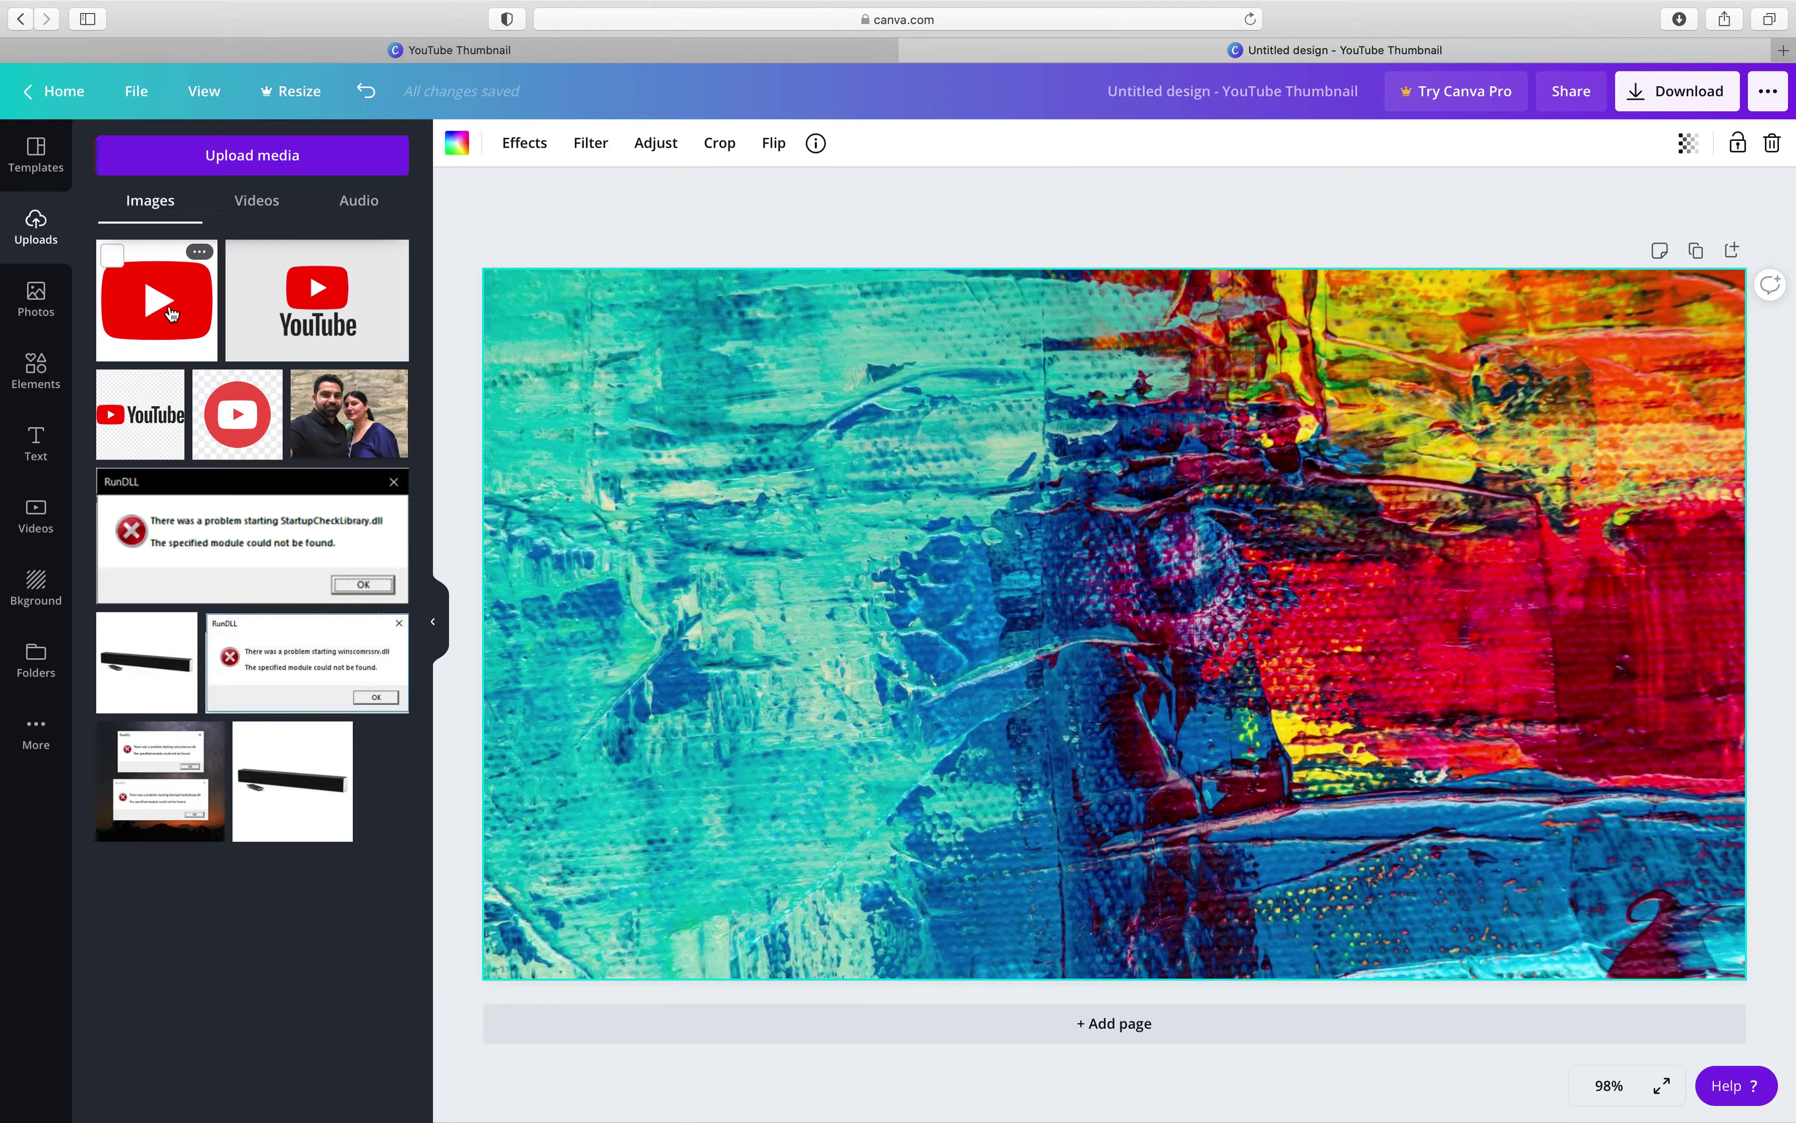
{"action": "left_click", "coordinate": [282, 163]}
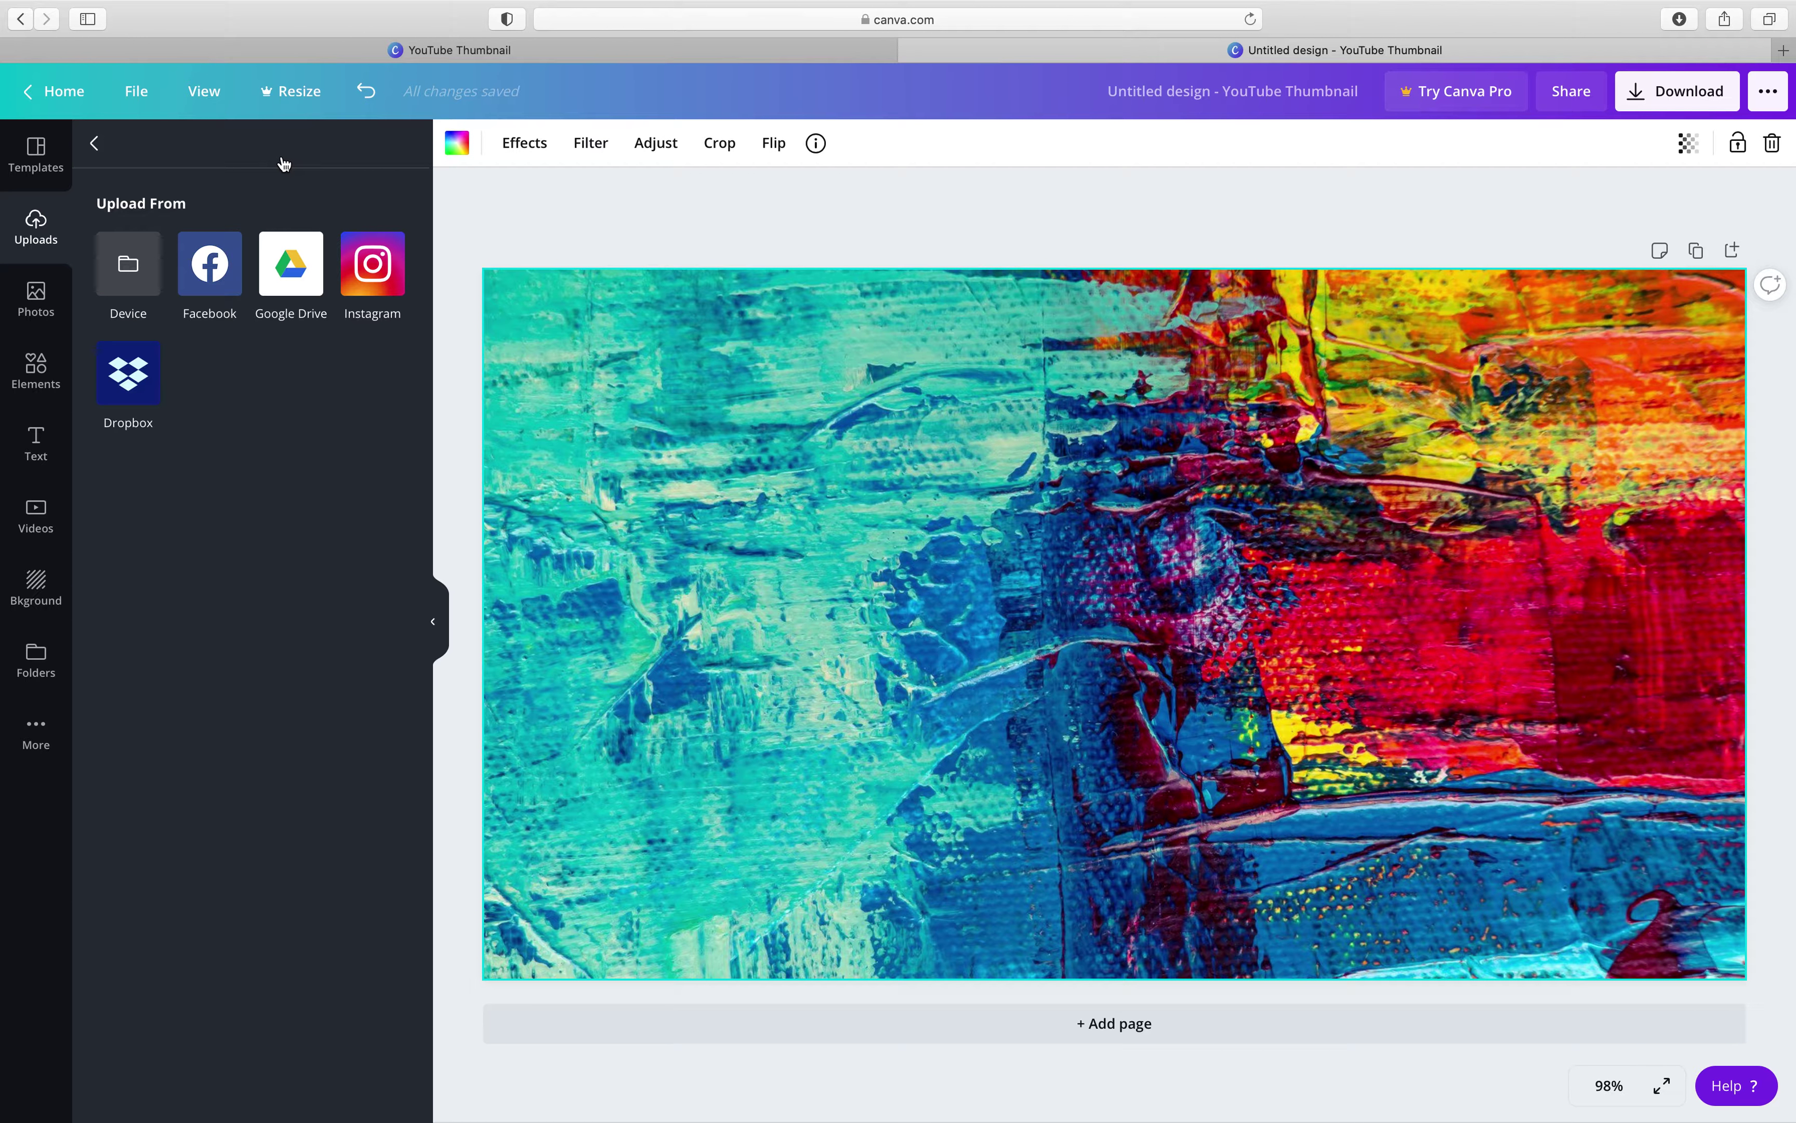
{"action": "left_click", "coordinate": [127, 256]}
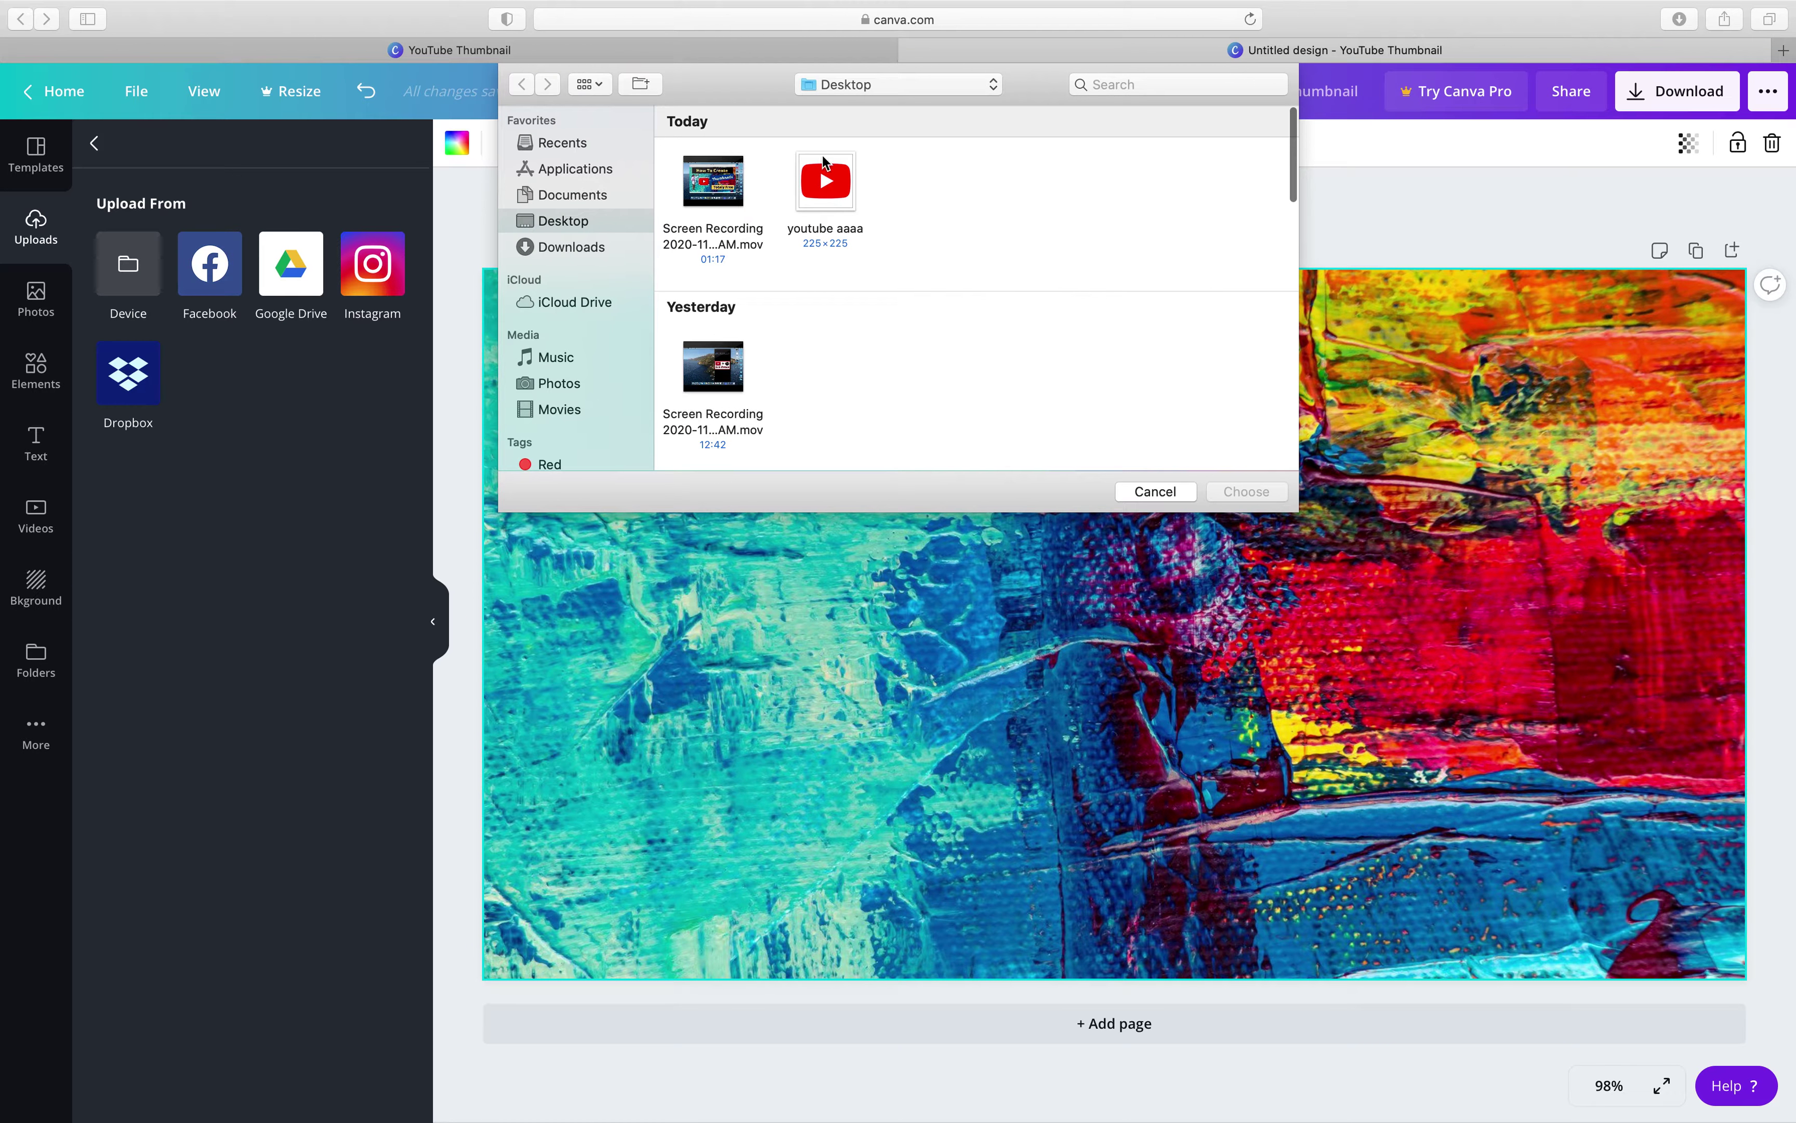
{"action": "left_click", "coordinate": [828, 197]}
{"action": "left_click", "coordinate": [1247, 492]}
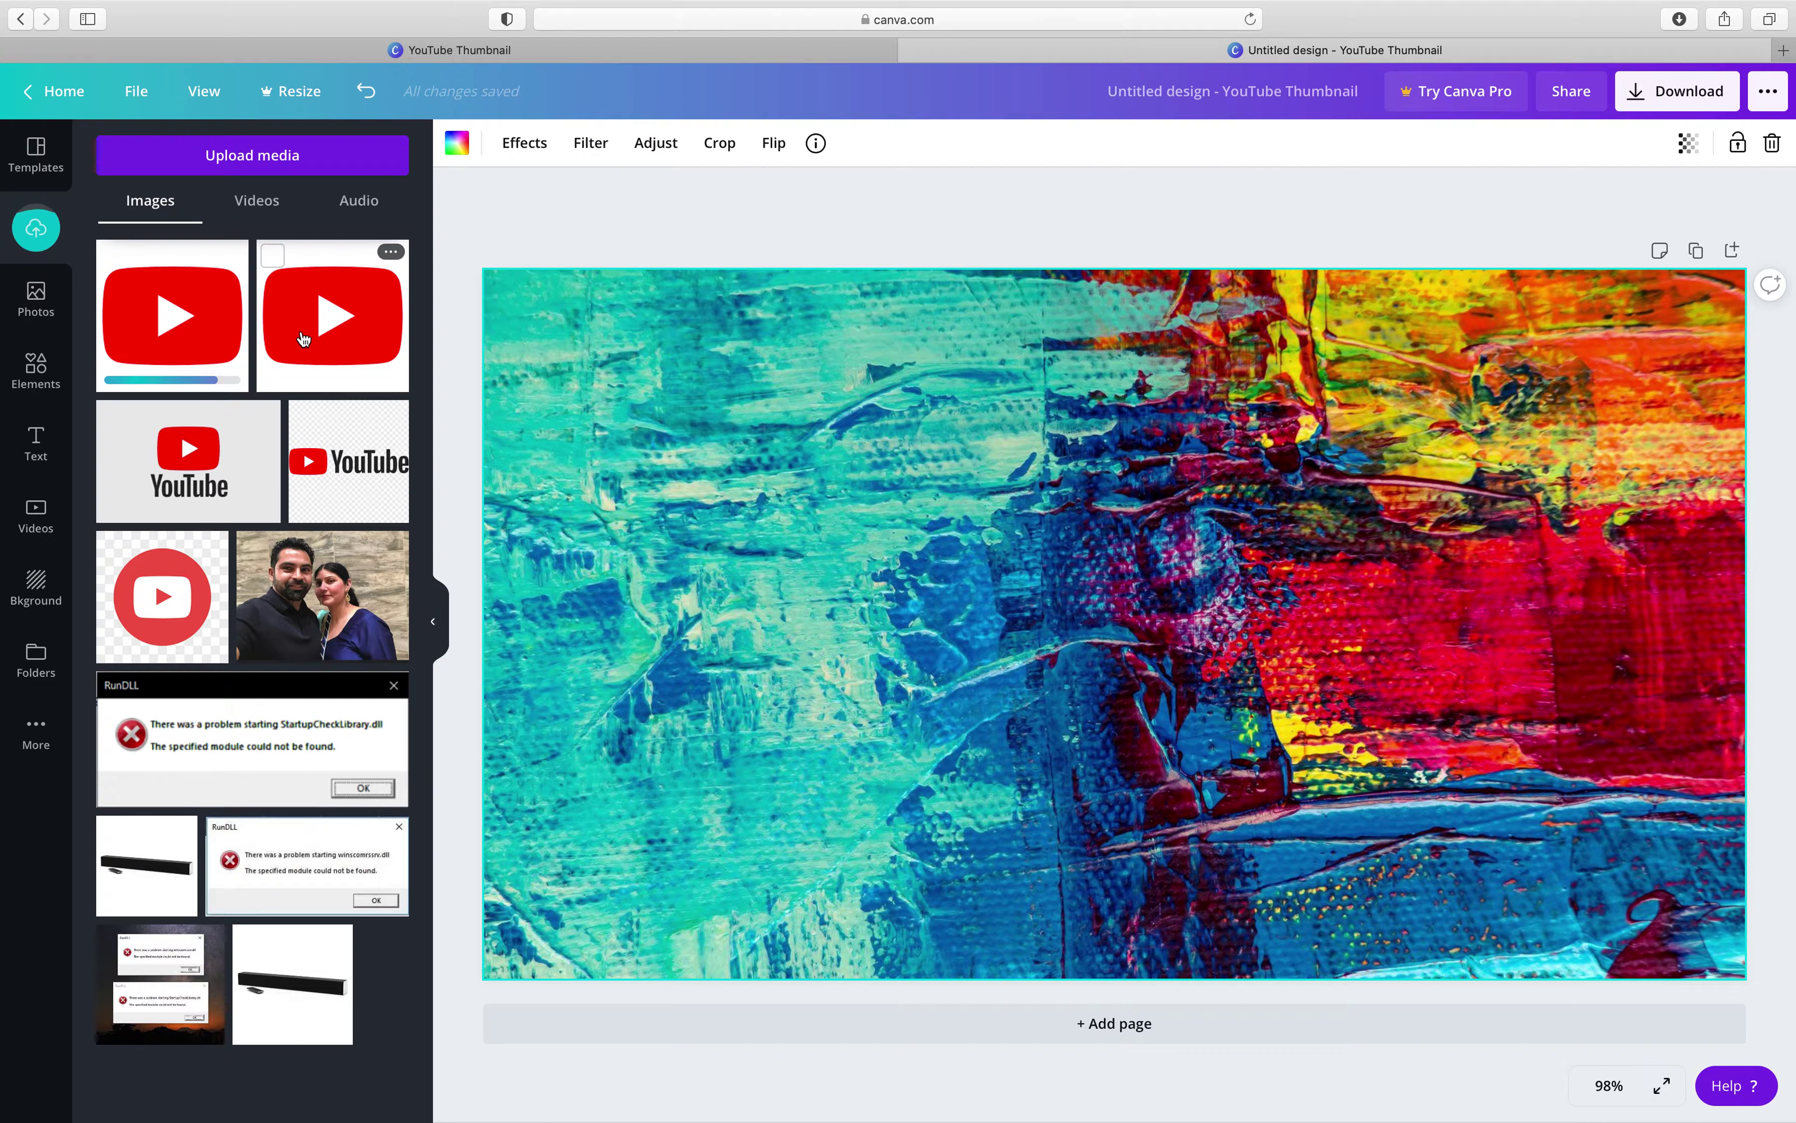
Place the YouTube logo on the painted background and shrink it to about 316 × 316
{"action": "left_click", "coordinate": [605, 569]}
{"action": "left_click_drag", "start_coordinate": [604, 568], "coordinate": [685, 598]}
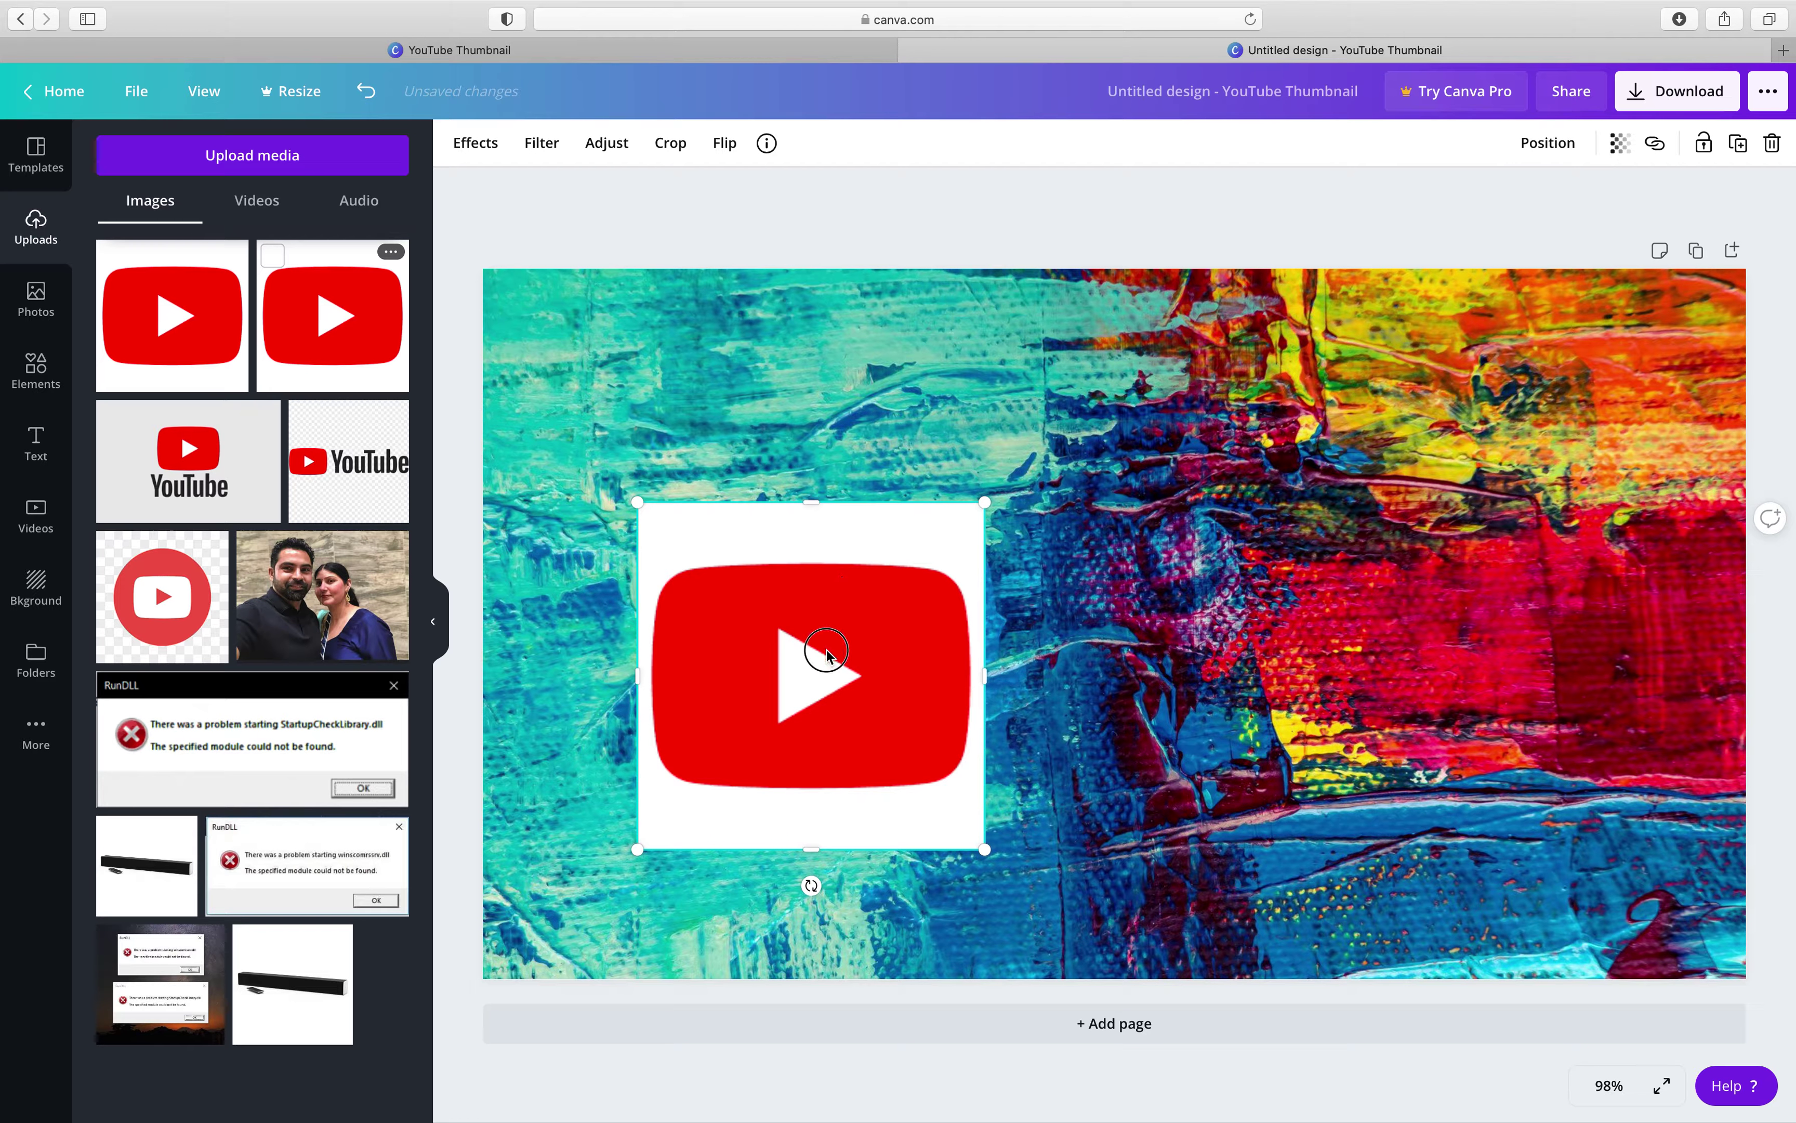
{"action": "left_click_drag", "start_coordinate": [822, 641], "coordinate": [907, 590]}
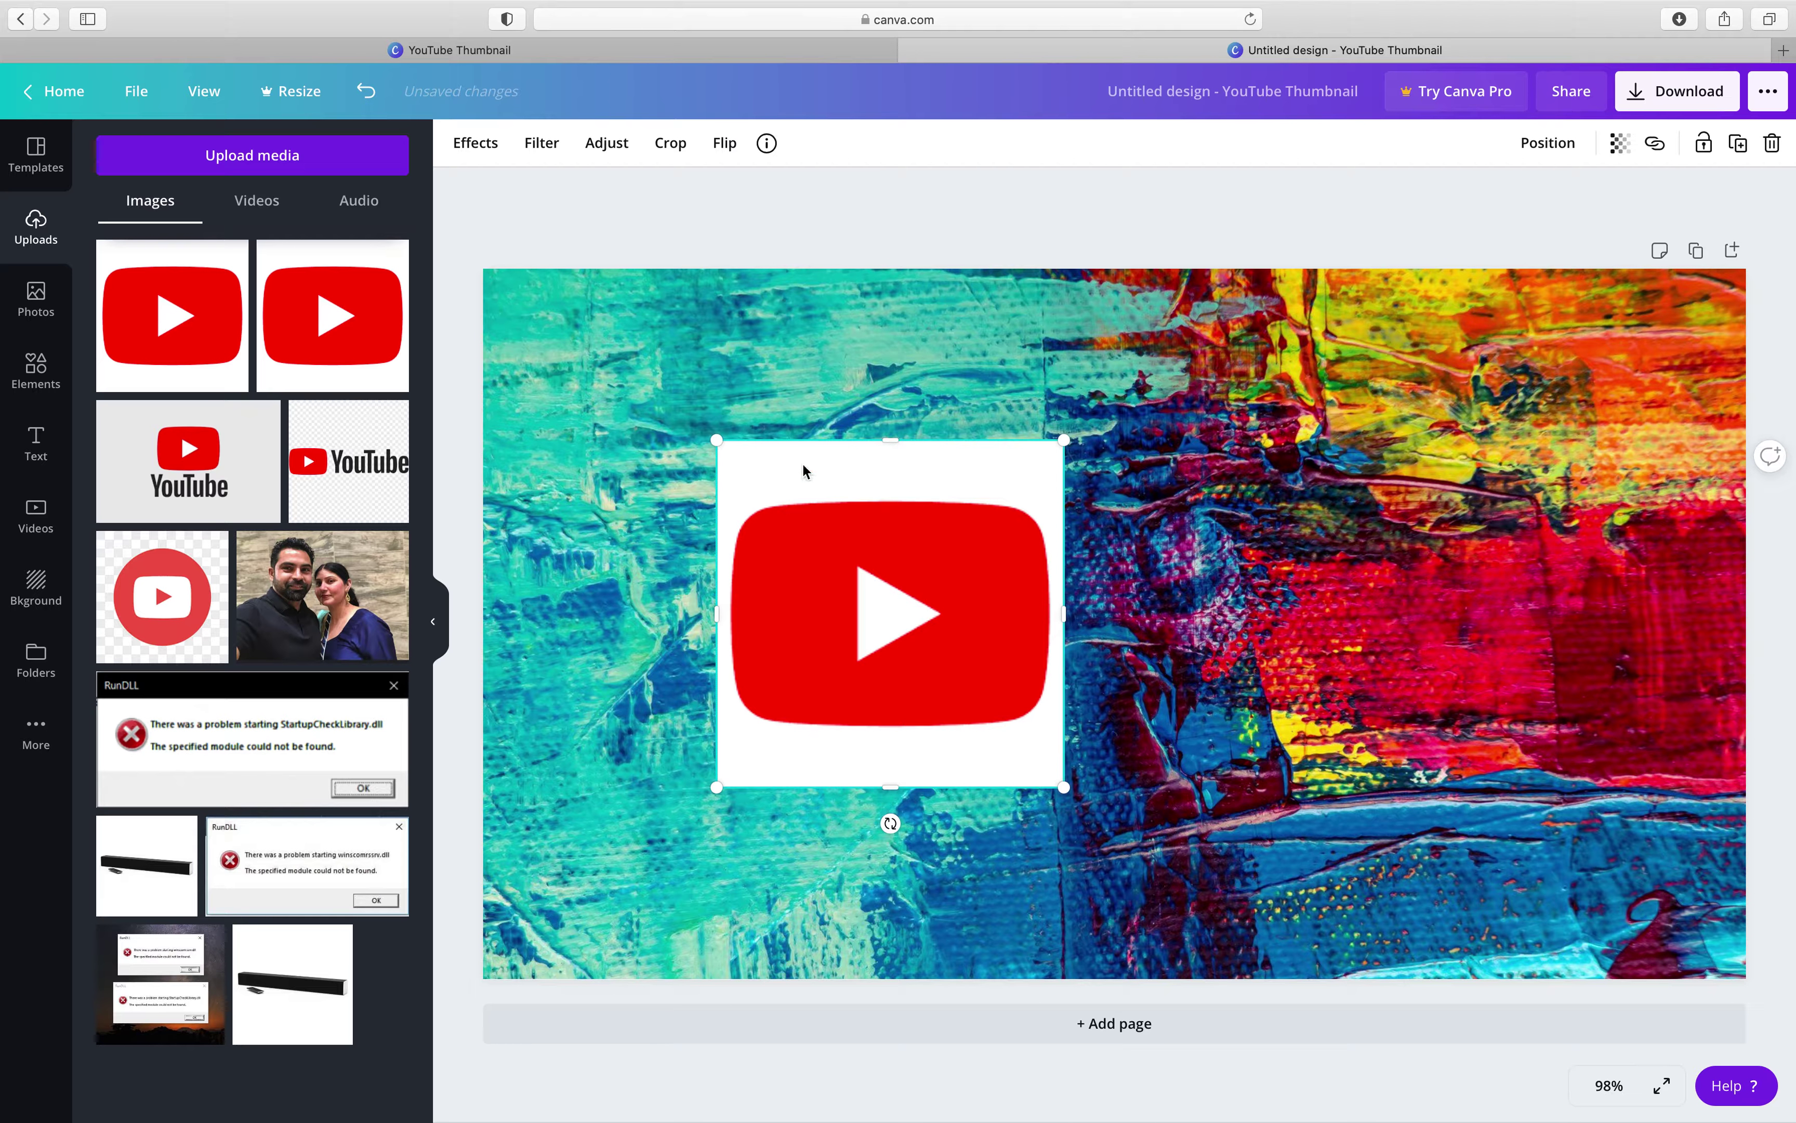
{"action": "mouse_move", "coordinate": [718, 445]}
{"action": "left_mouse_down"}
{"action": "mouse_move", "coordinate": [816, 549]}
{"action": "mouse_move", "coordinate": [690, 453]}
{"action": "mouse_move", "coordinate": [706, 429]}
{"action": "left_mouse_up"}
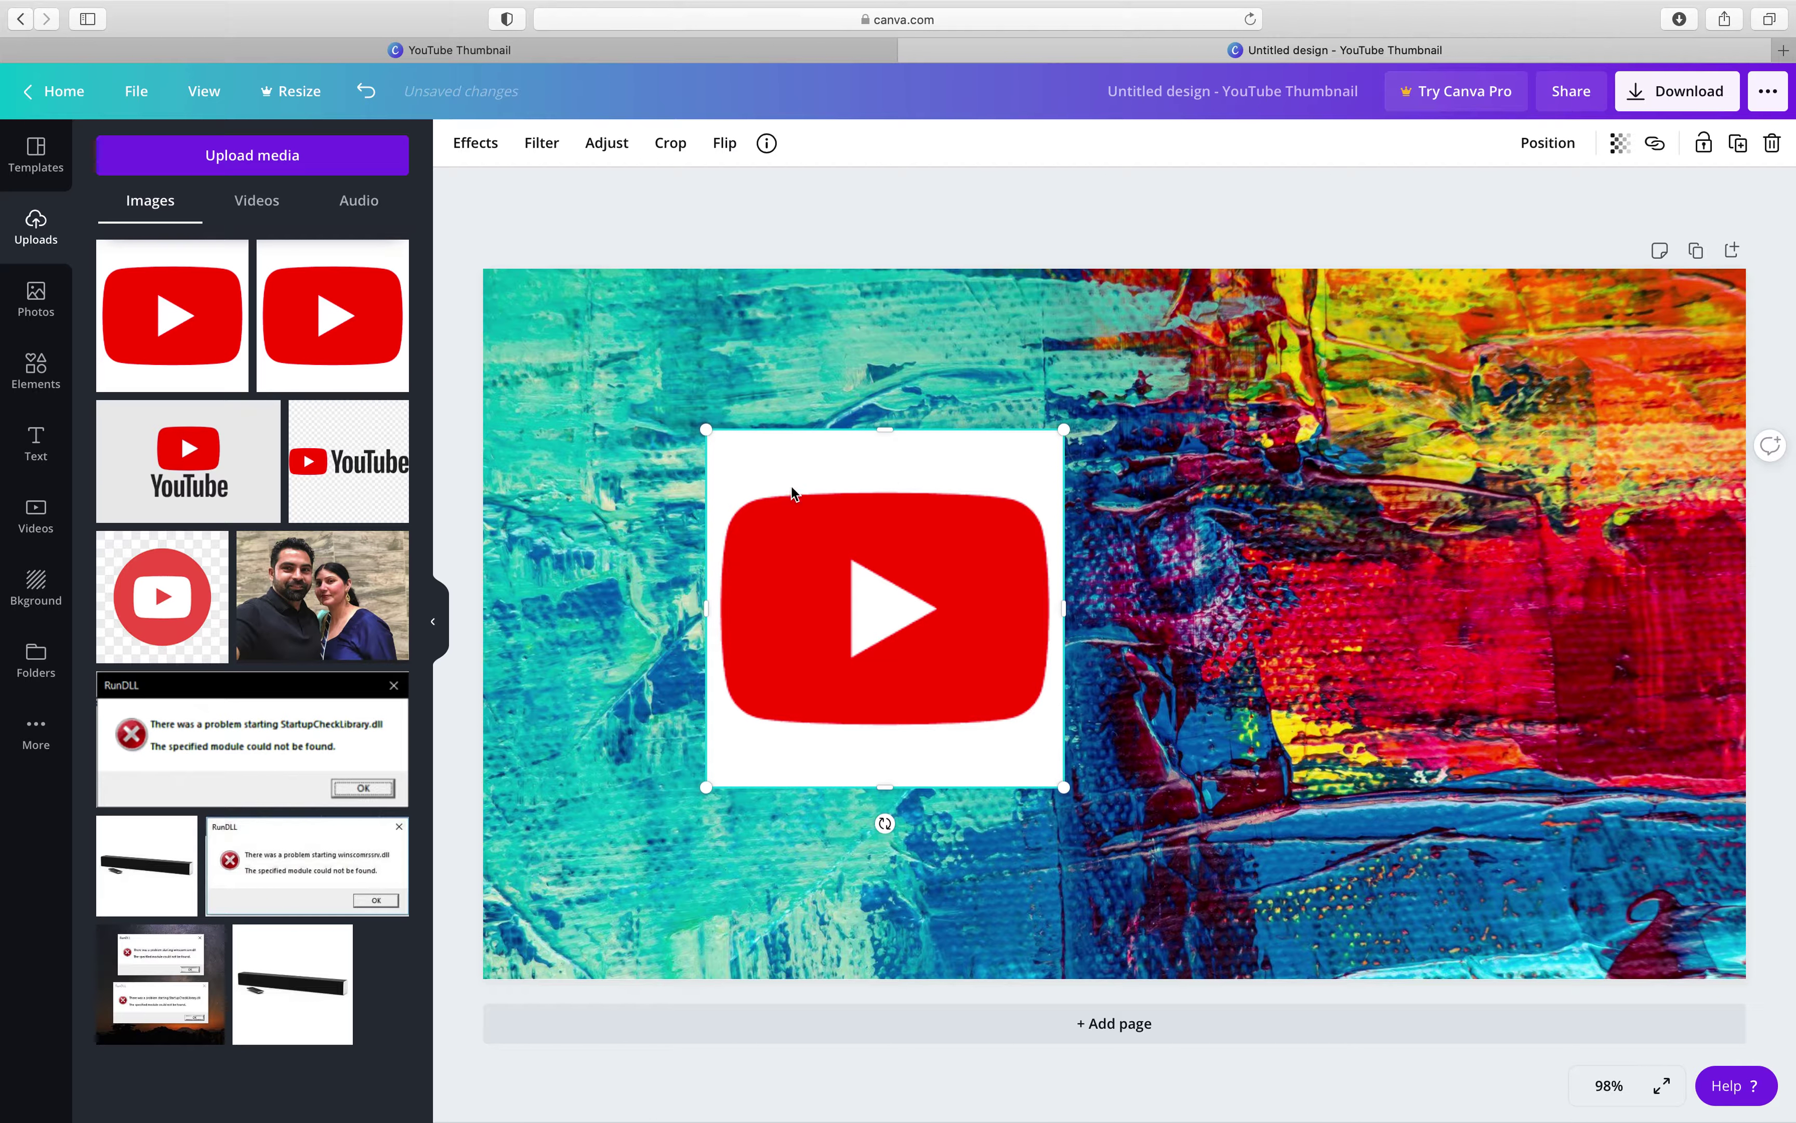
Crop the logo's white edges, resize it to about 326 × 234, and centre it
{"action": "left_click_drag", "start_coordinate": [886, 427], "coordinate": [895, 490]}
{"action": "left_click_drag", "start_coordinate": [894, 490], "coordinate": [894, 490]}
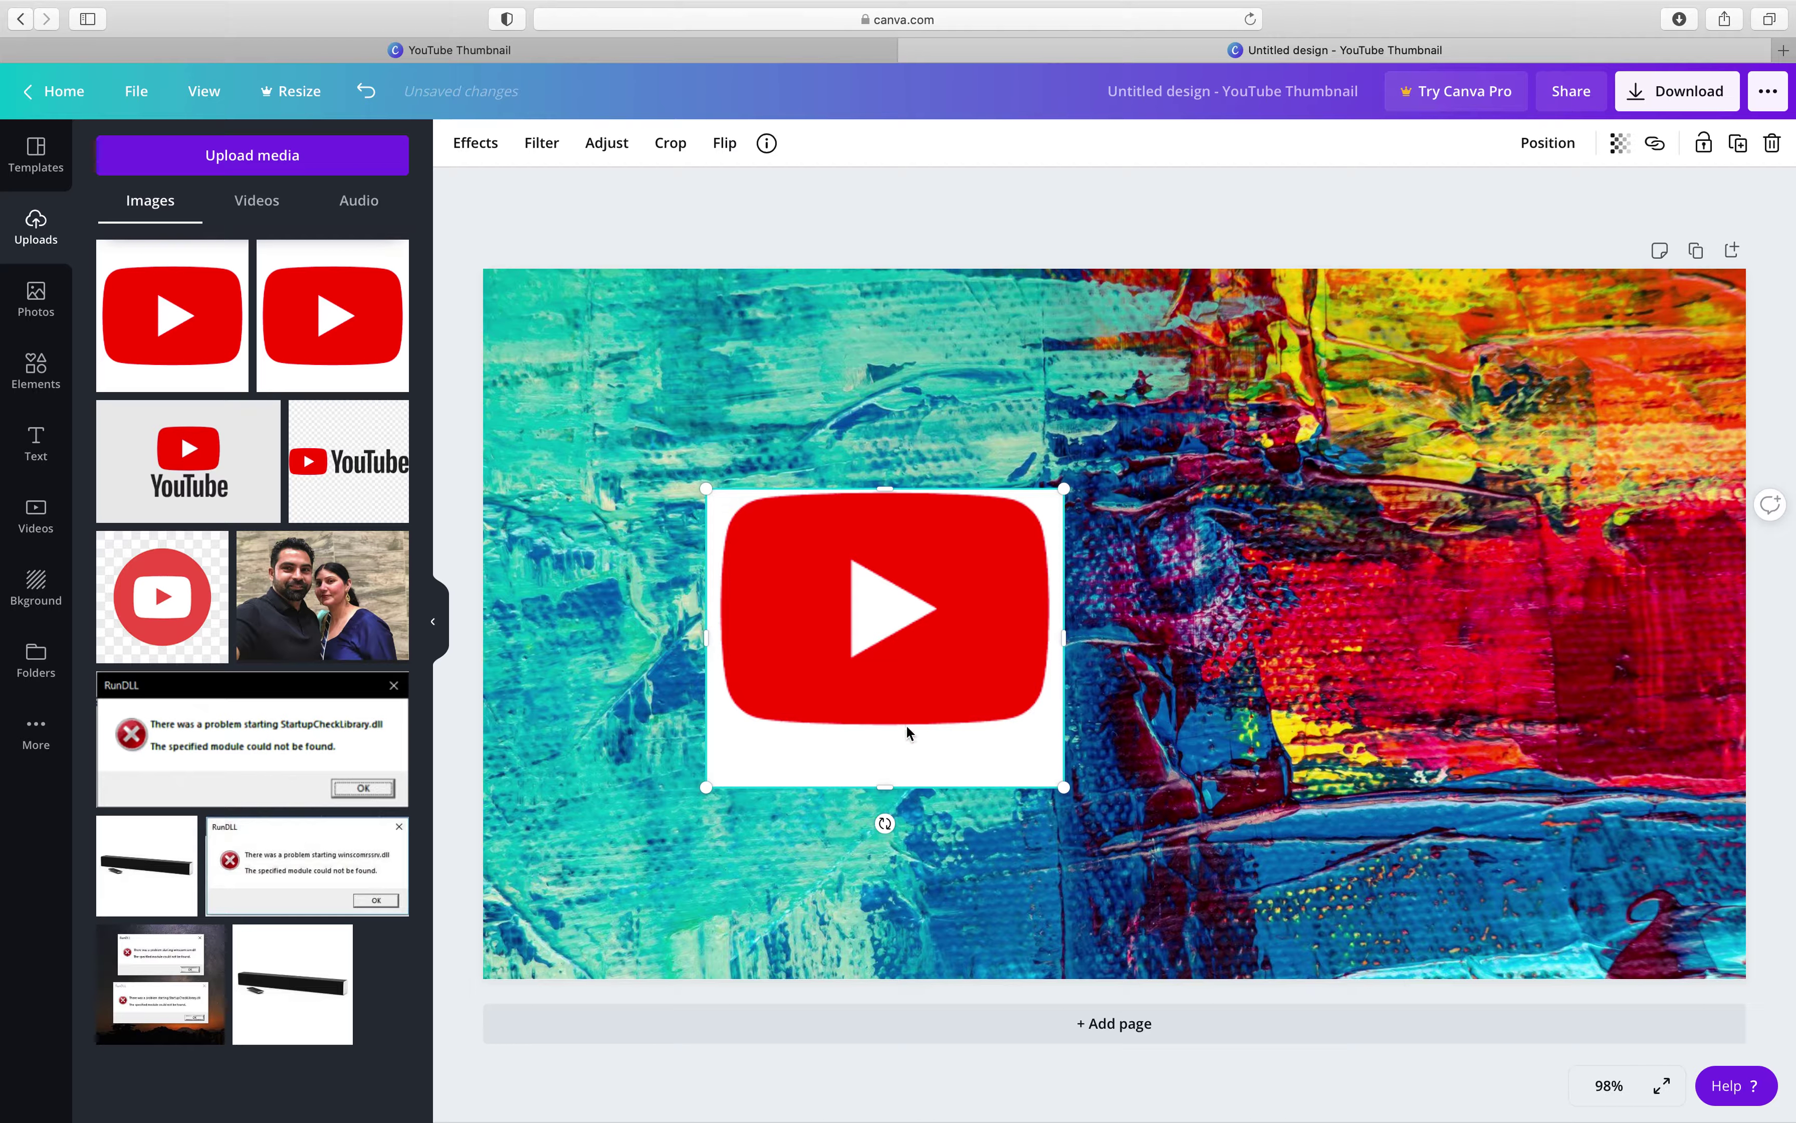
{"action": "left_click_drag", "start_coordinate": [885, 784], "coordinate": [842, 700]}
{"action": "left_click_drag", "start_coordinate": [706, 606], "coordinate": [717, 608]}
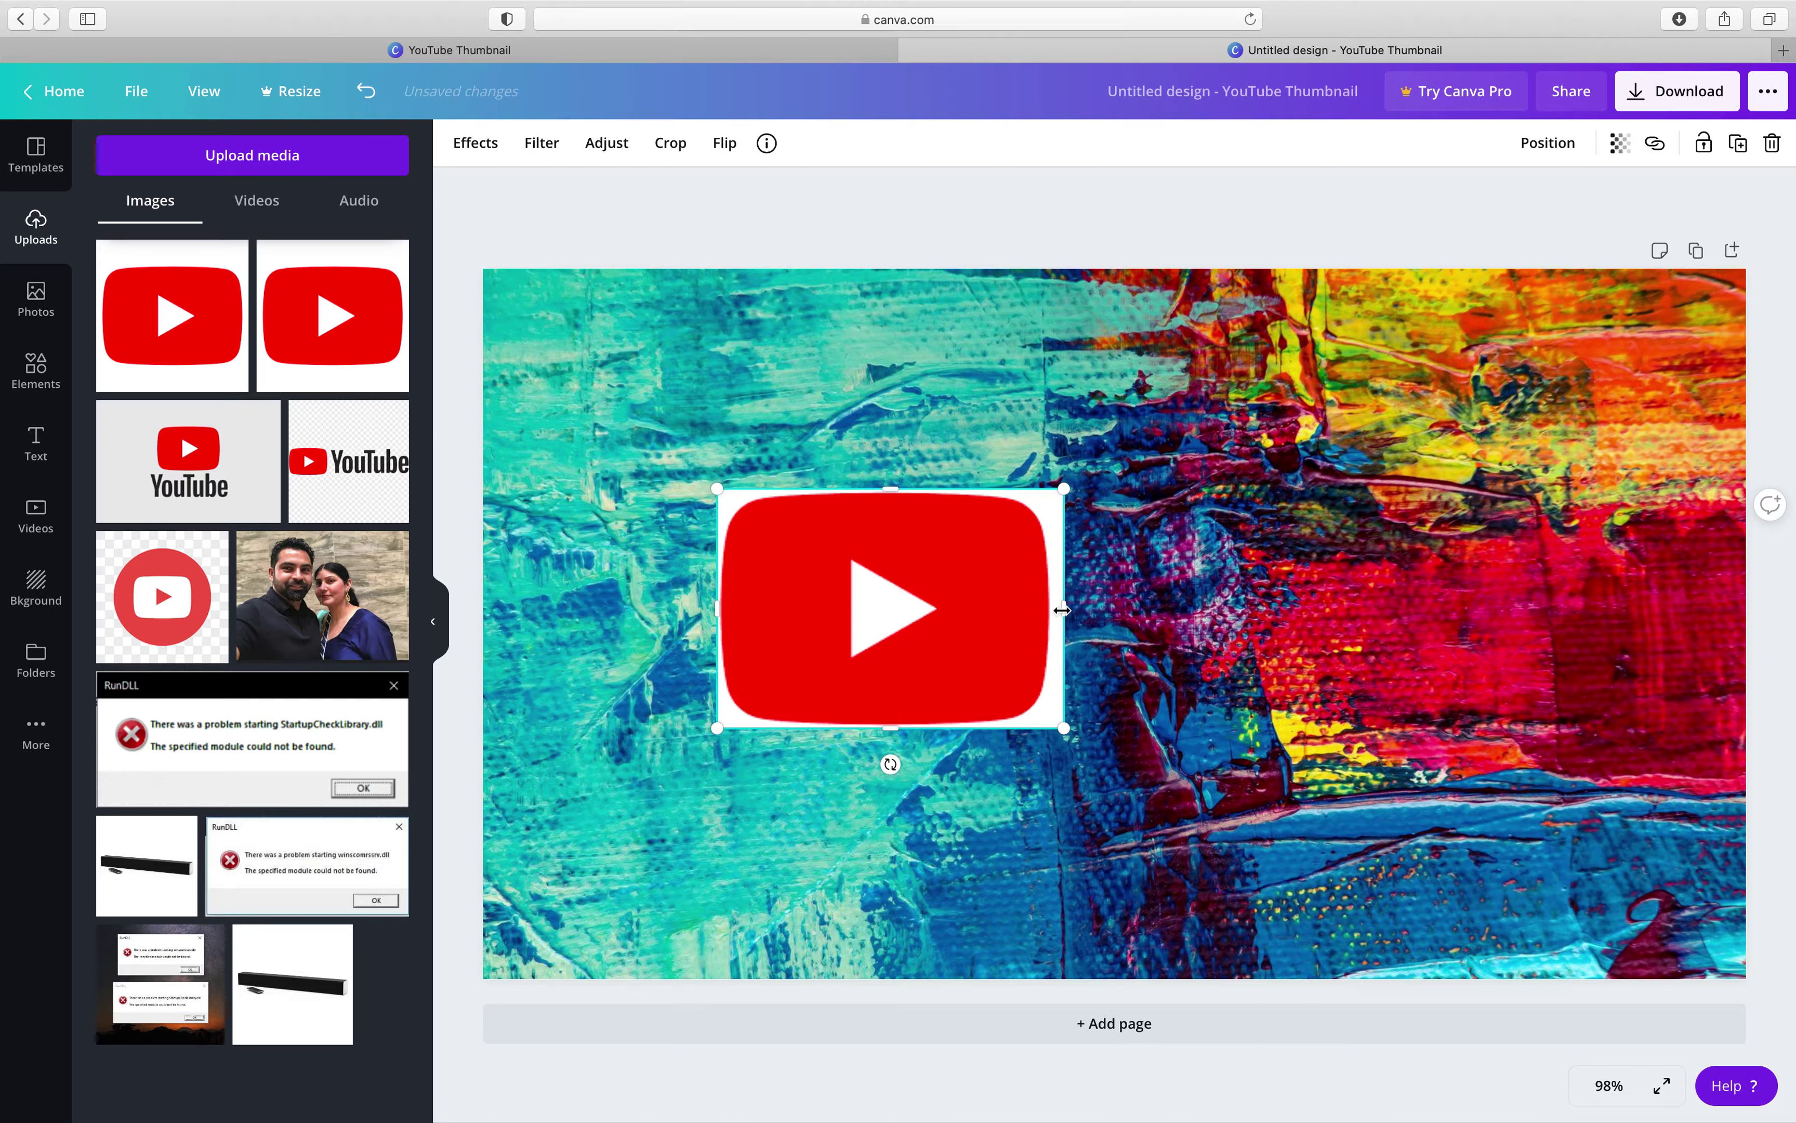
{"action": "left_click_drag", "start_coordinate": [1044, 610], "coordinate": [1048, 610]}
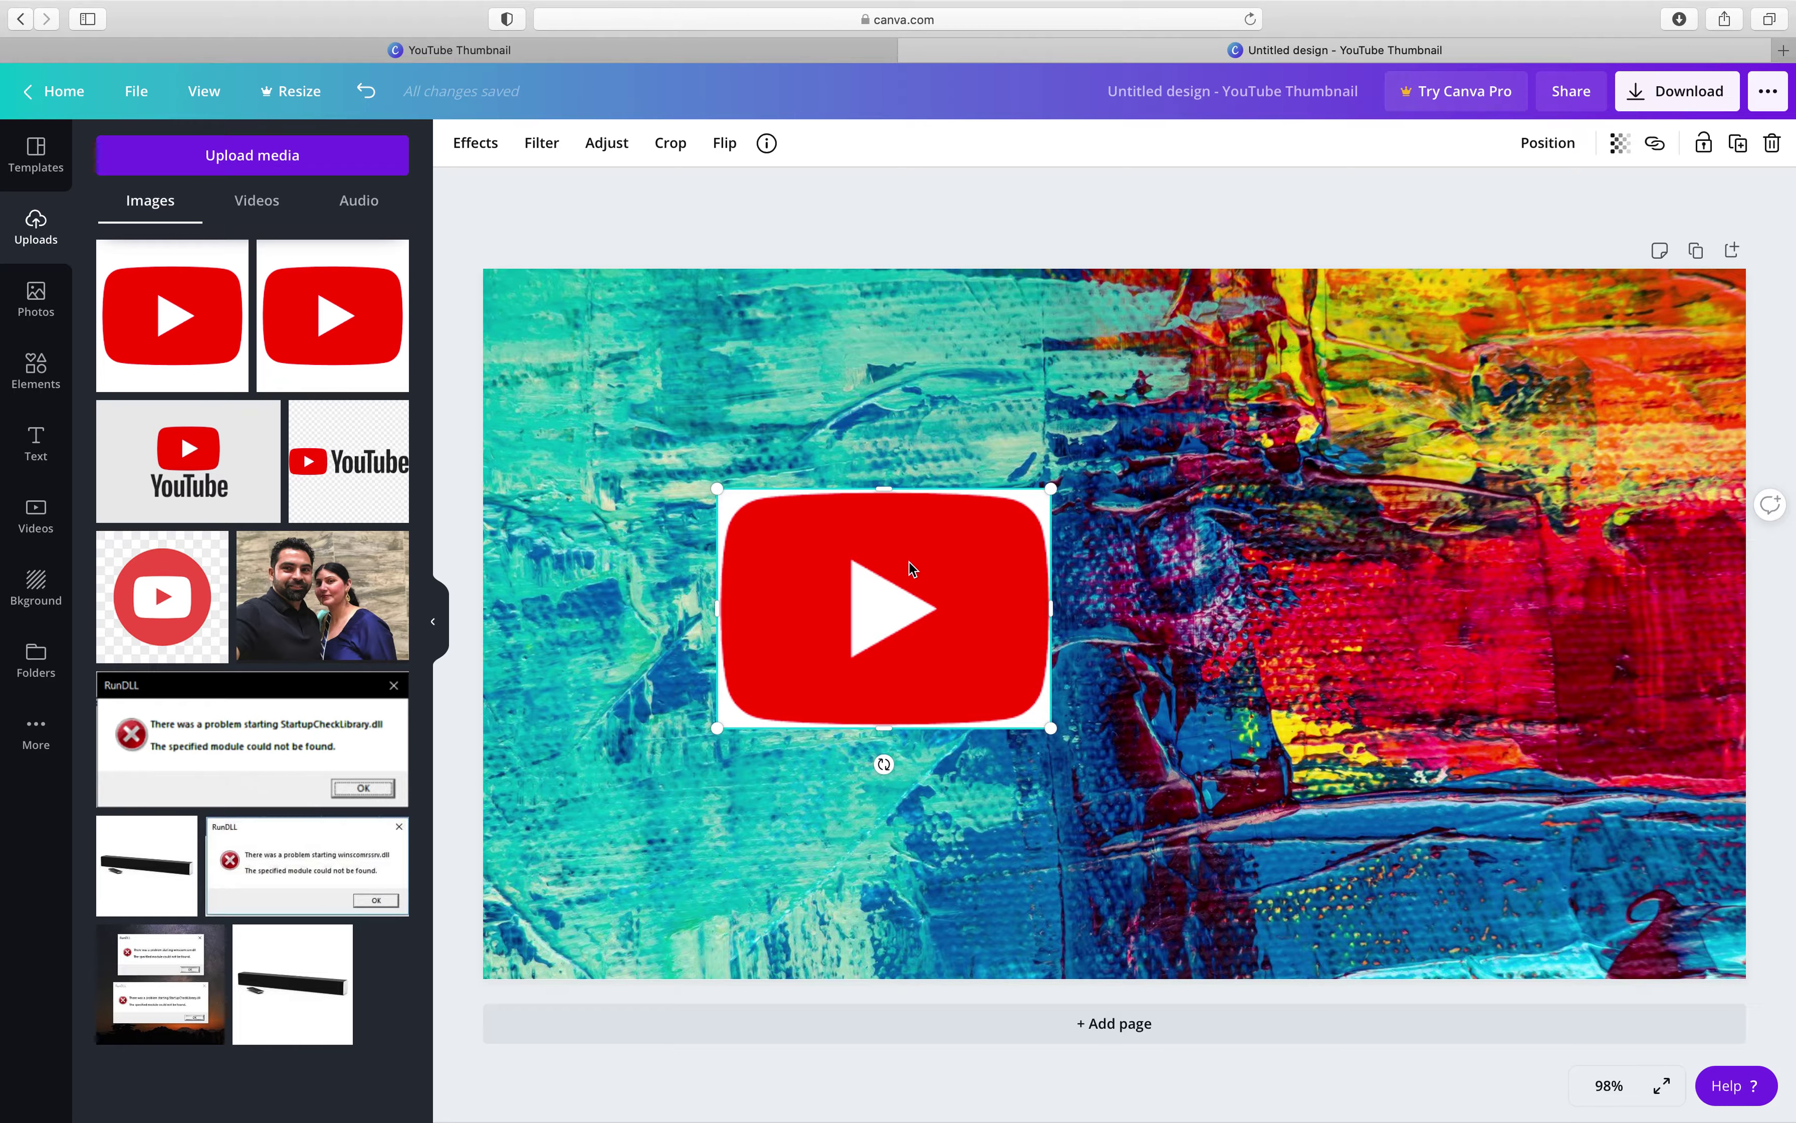
{"action": "left_click_drag", "start_coordinate": [713, 489], "coordinate": [752, 514]}
{"action": "left_click_drag", "start_coordinate": [968, 598], "coordinate": [965, 629]}
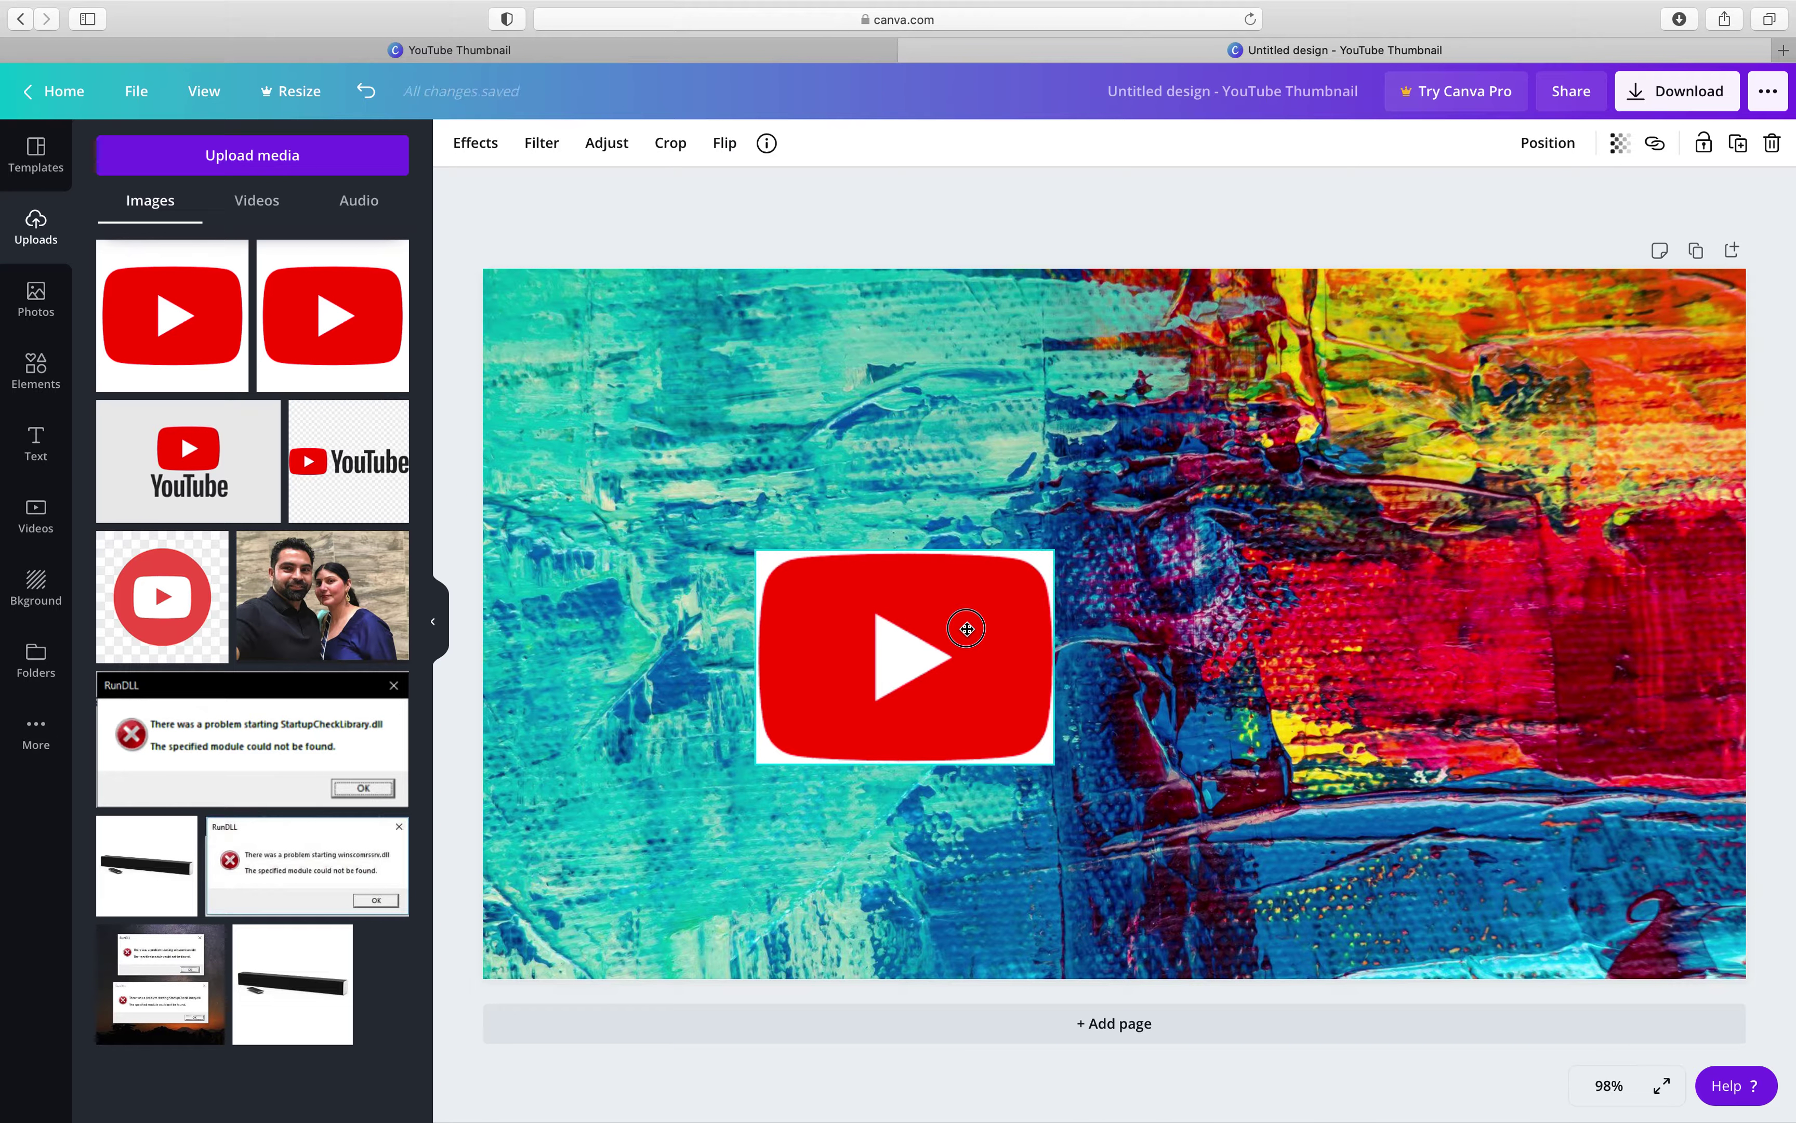
Add the Coronavirus doctor illustration, enlarge it to 214 × 451, and place it left of the logo
{"action": "left_click", "coordinate": [36, 371]}
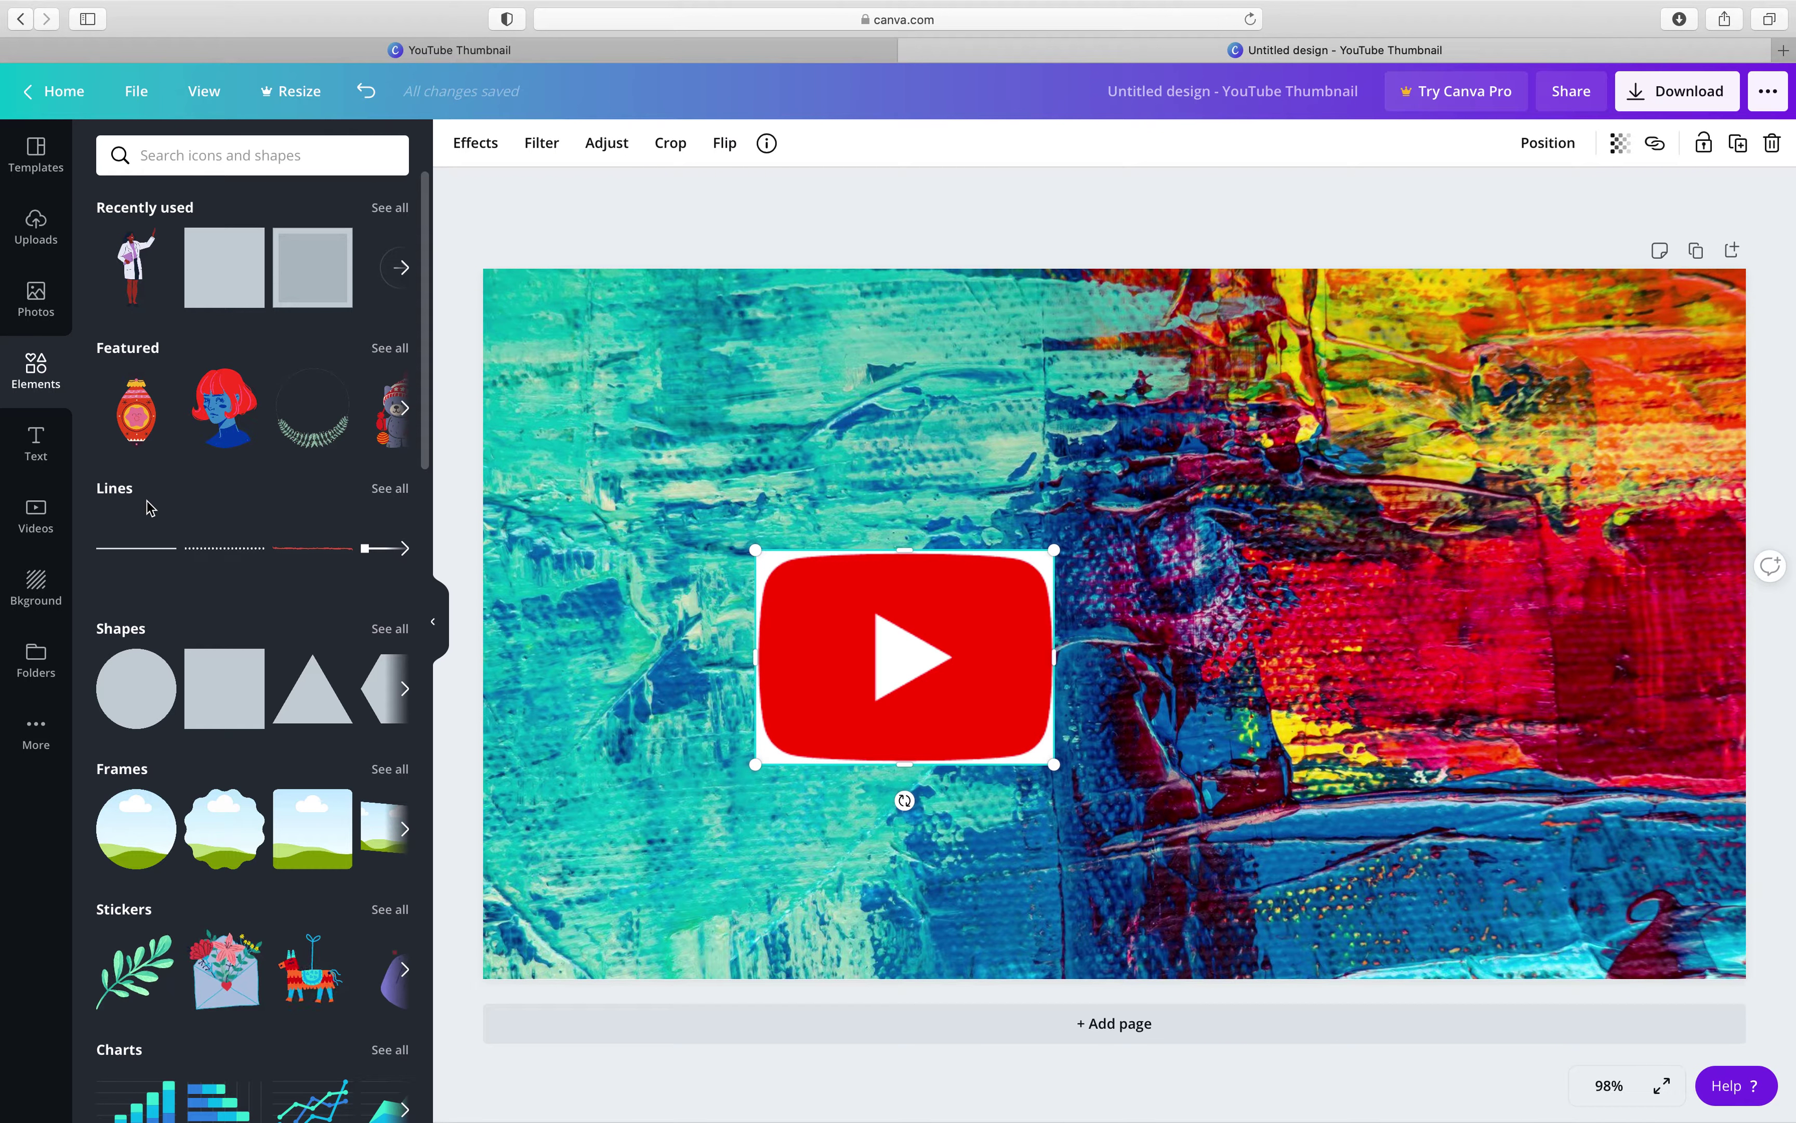
{"action": "scroll", "coordinate": [148, 509], "scroll_direction": "down", "scroll_amount": 1}
{"action": "scroll", "coordinate": [149, 508], "scroll_direction": "down", "scroll_amount": 10}
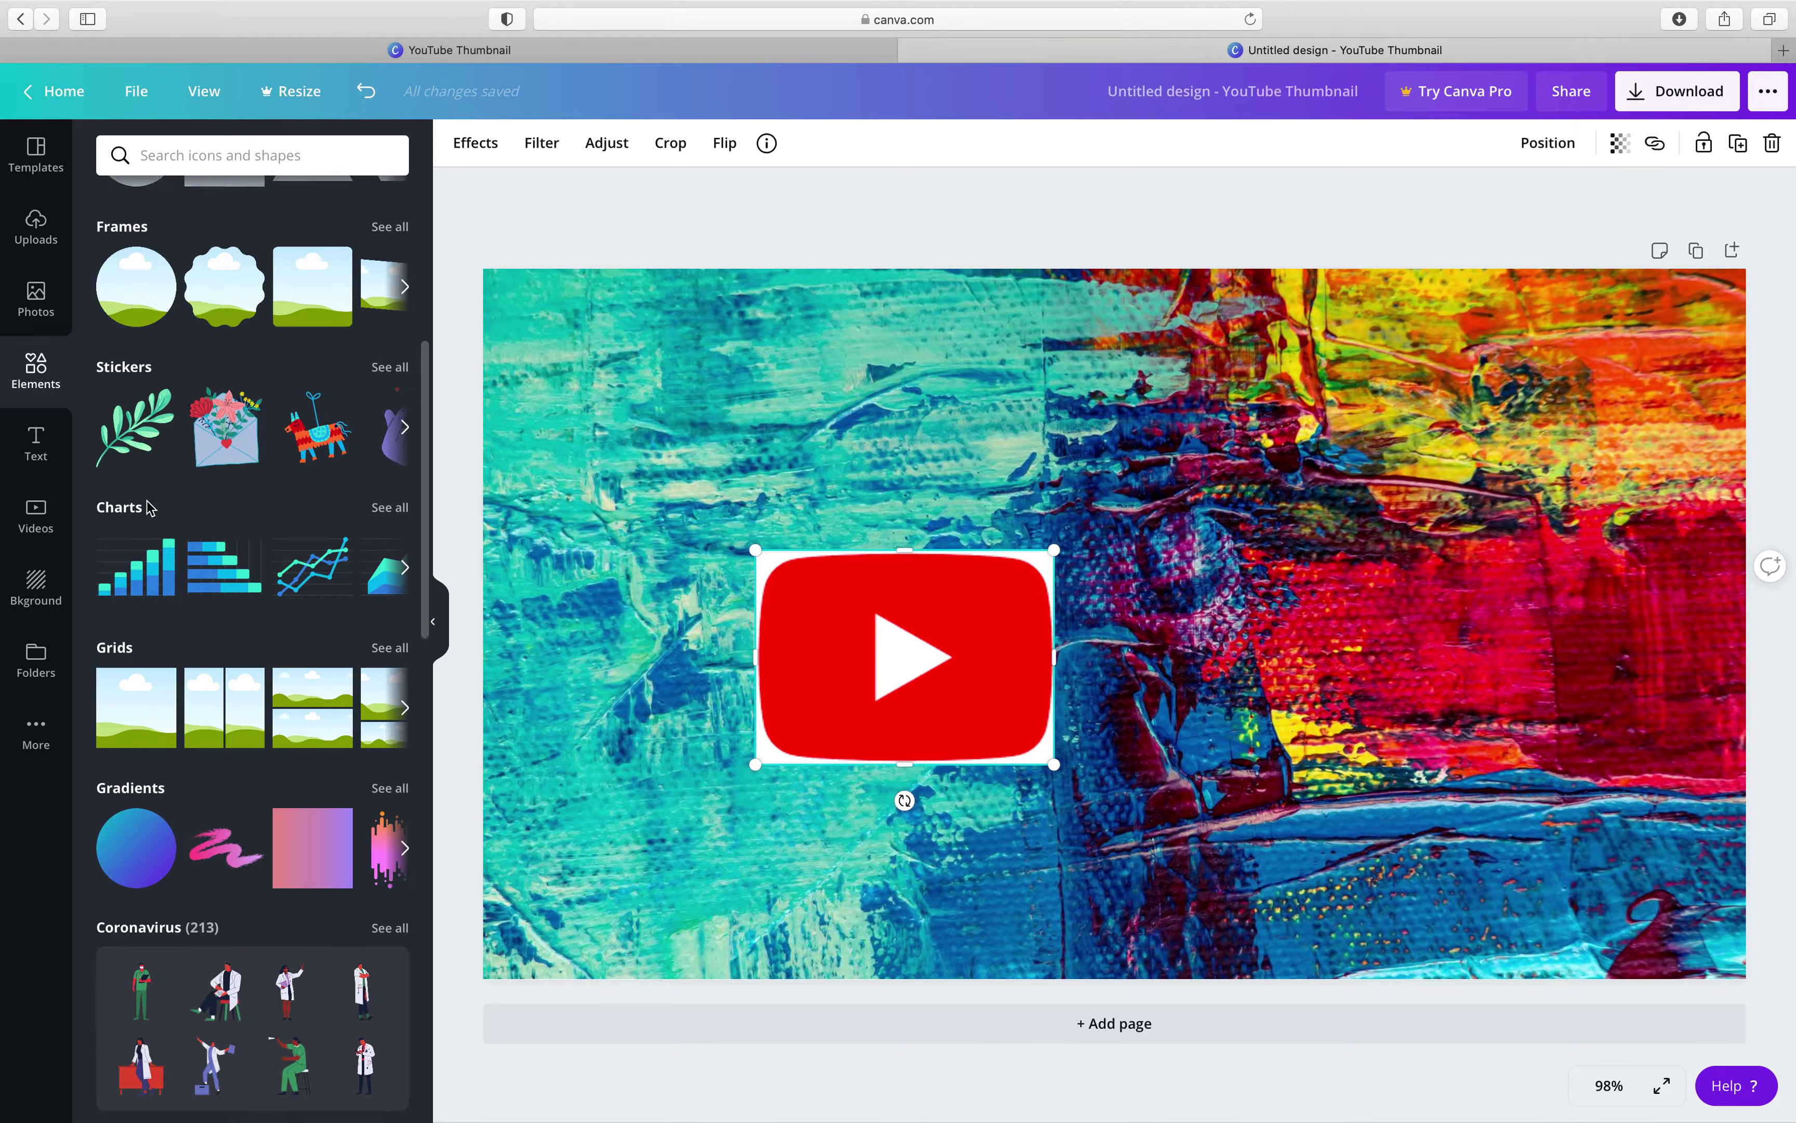
{"action": "scroll", "coordinate": [149, 509], "scroll_direction": "down", "scroll_amount": 2}
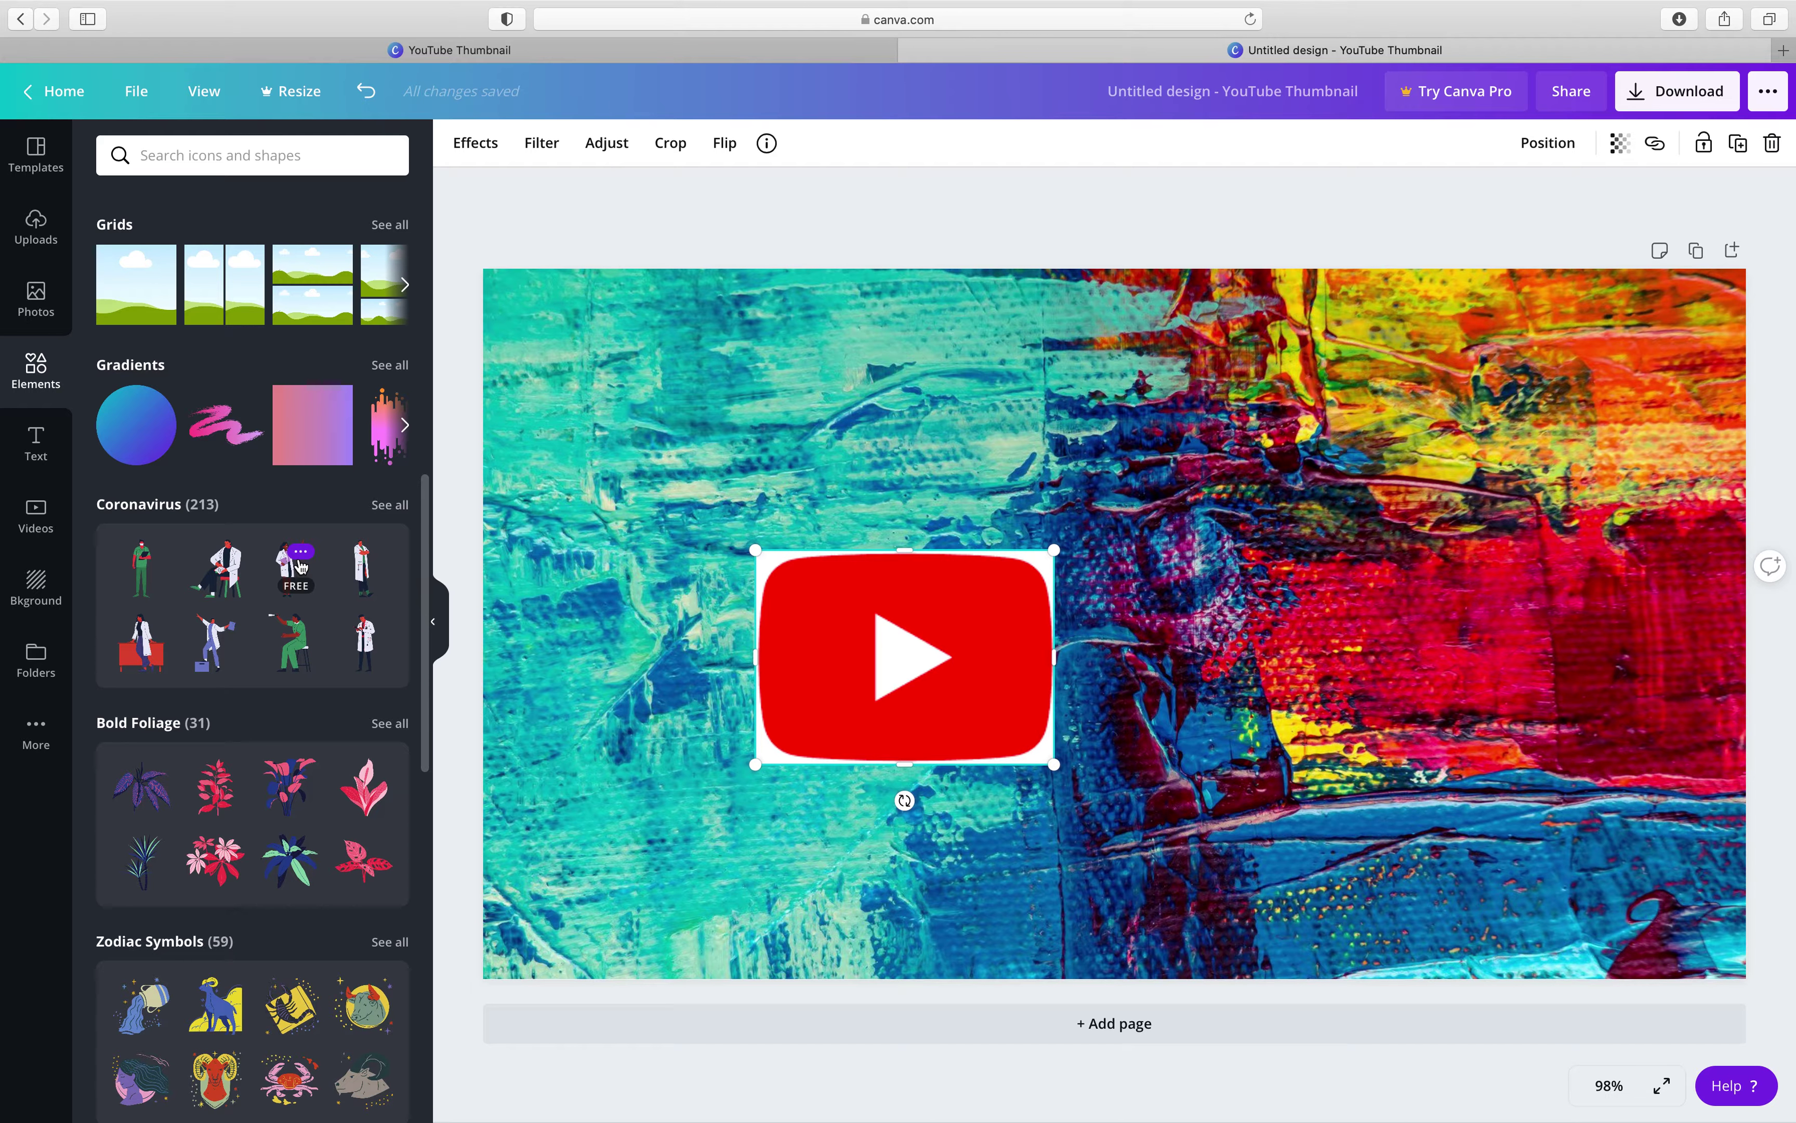
{"action": "left_click_drag", "start_coordinate": [293, 577], "coordinate": [622, 623]}
{"action": "left_click_drag", "start_coordinate": [739, 478], "coordinate": [772, 416]}
{"action": "left_click_drag", "start_coordinate": [662, 598], "coordinate": [651, 649]}
{"action": "left_click_drag", "start_coordinate": [741, 479], "coordinate": [745, 464]}
{"action": "left_click_drag", "start_coordinate": [688, 594], "coordinate": [688, 605]}
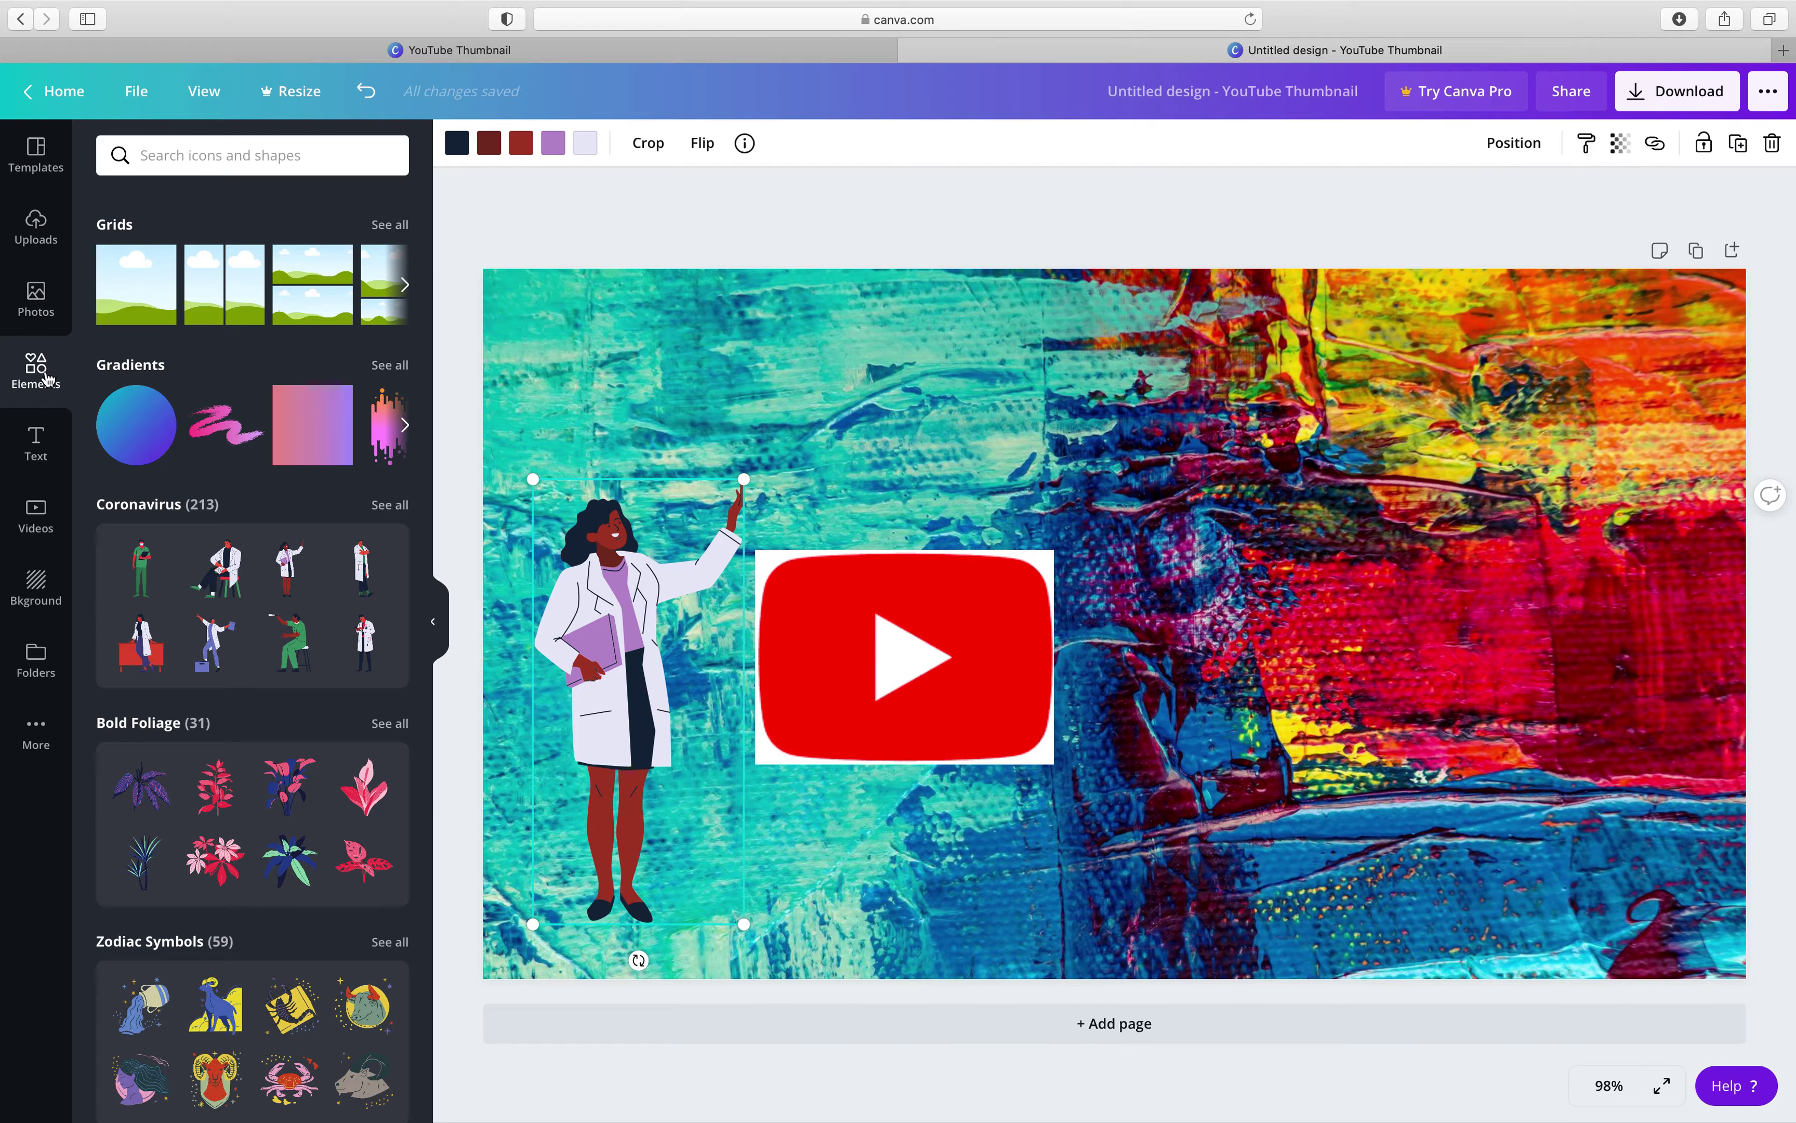
{"action": "scroll", "coordinate": [152, 412], "scroll_direction": "up", "scroll_amount": 10}
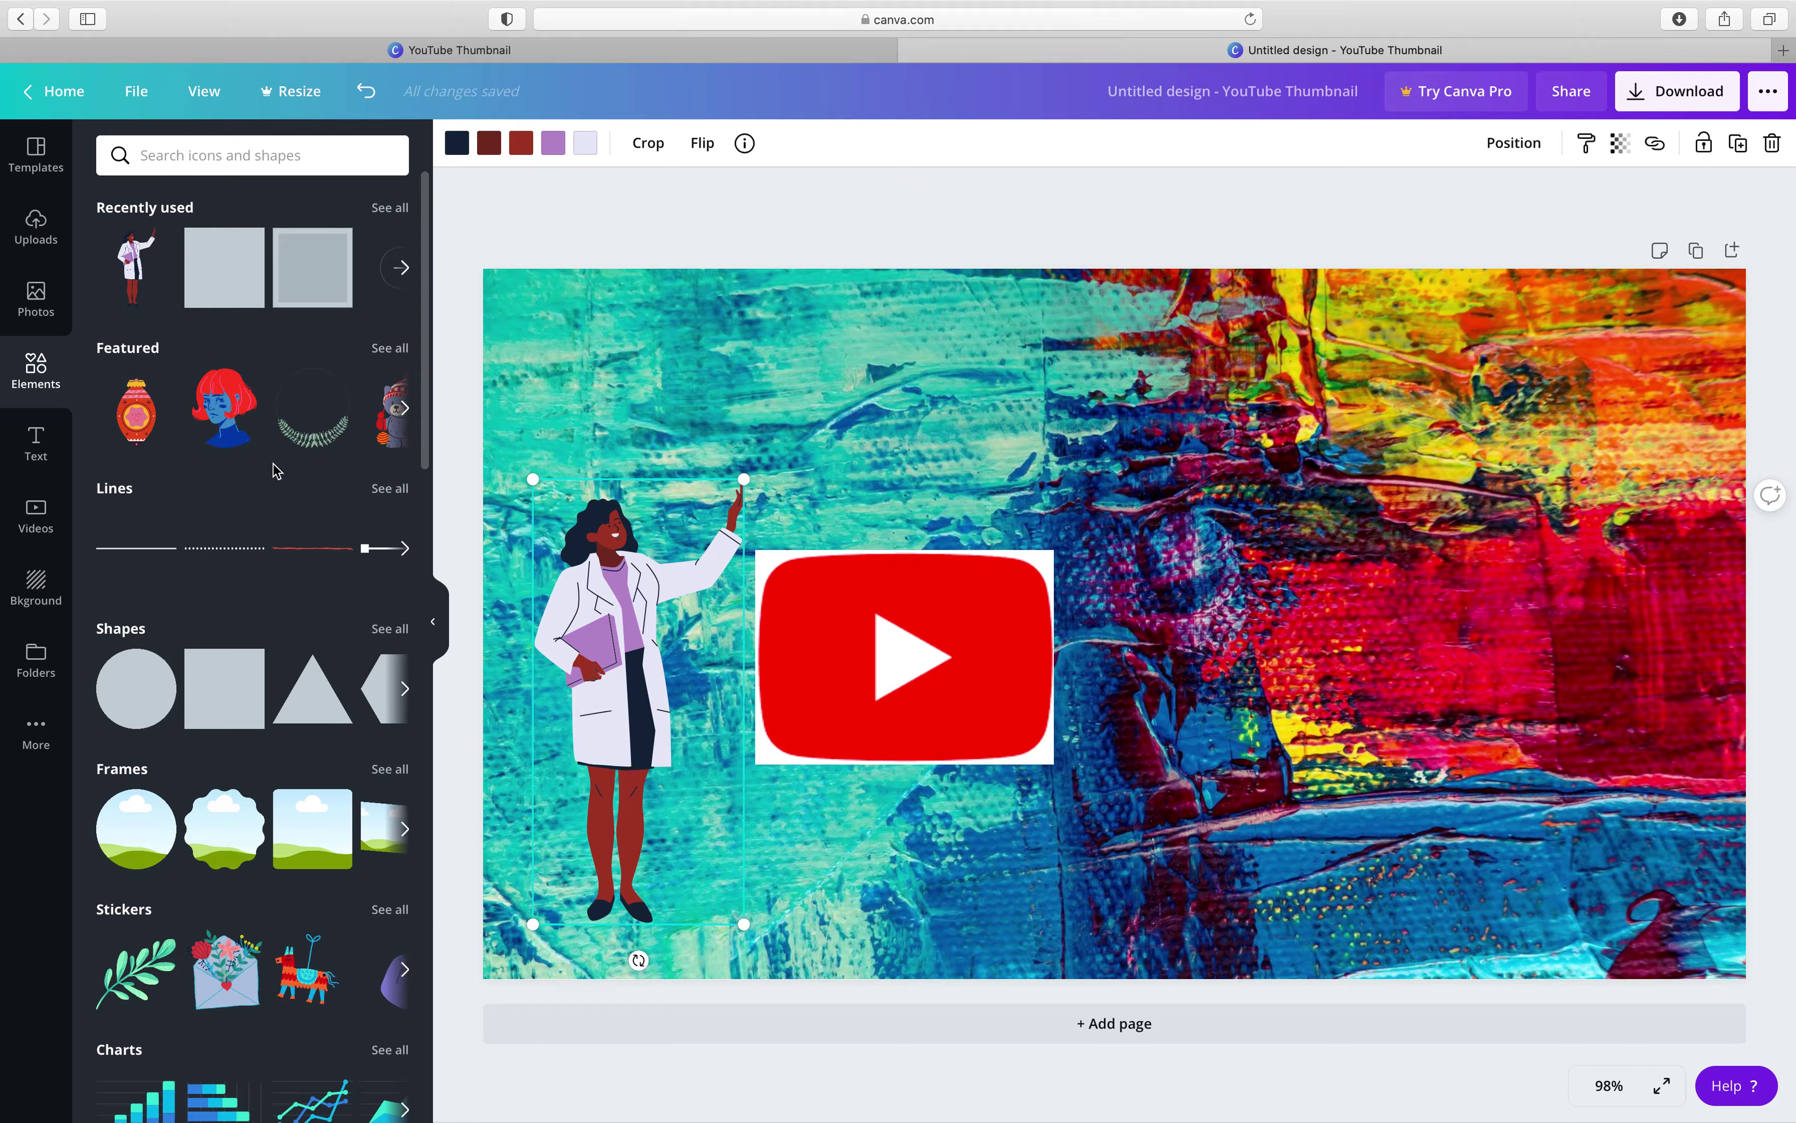
Add a dark red square and stretch it into a wide bar across the top
{"action": "left_click", "coordinate": [232, 272]}
{"action": "left_click_drag", "start_coordinate": [1037, 544], "coordinate": [934, 359]}
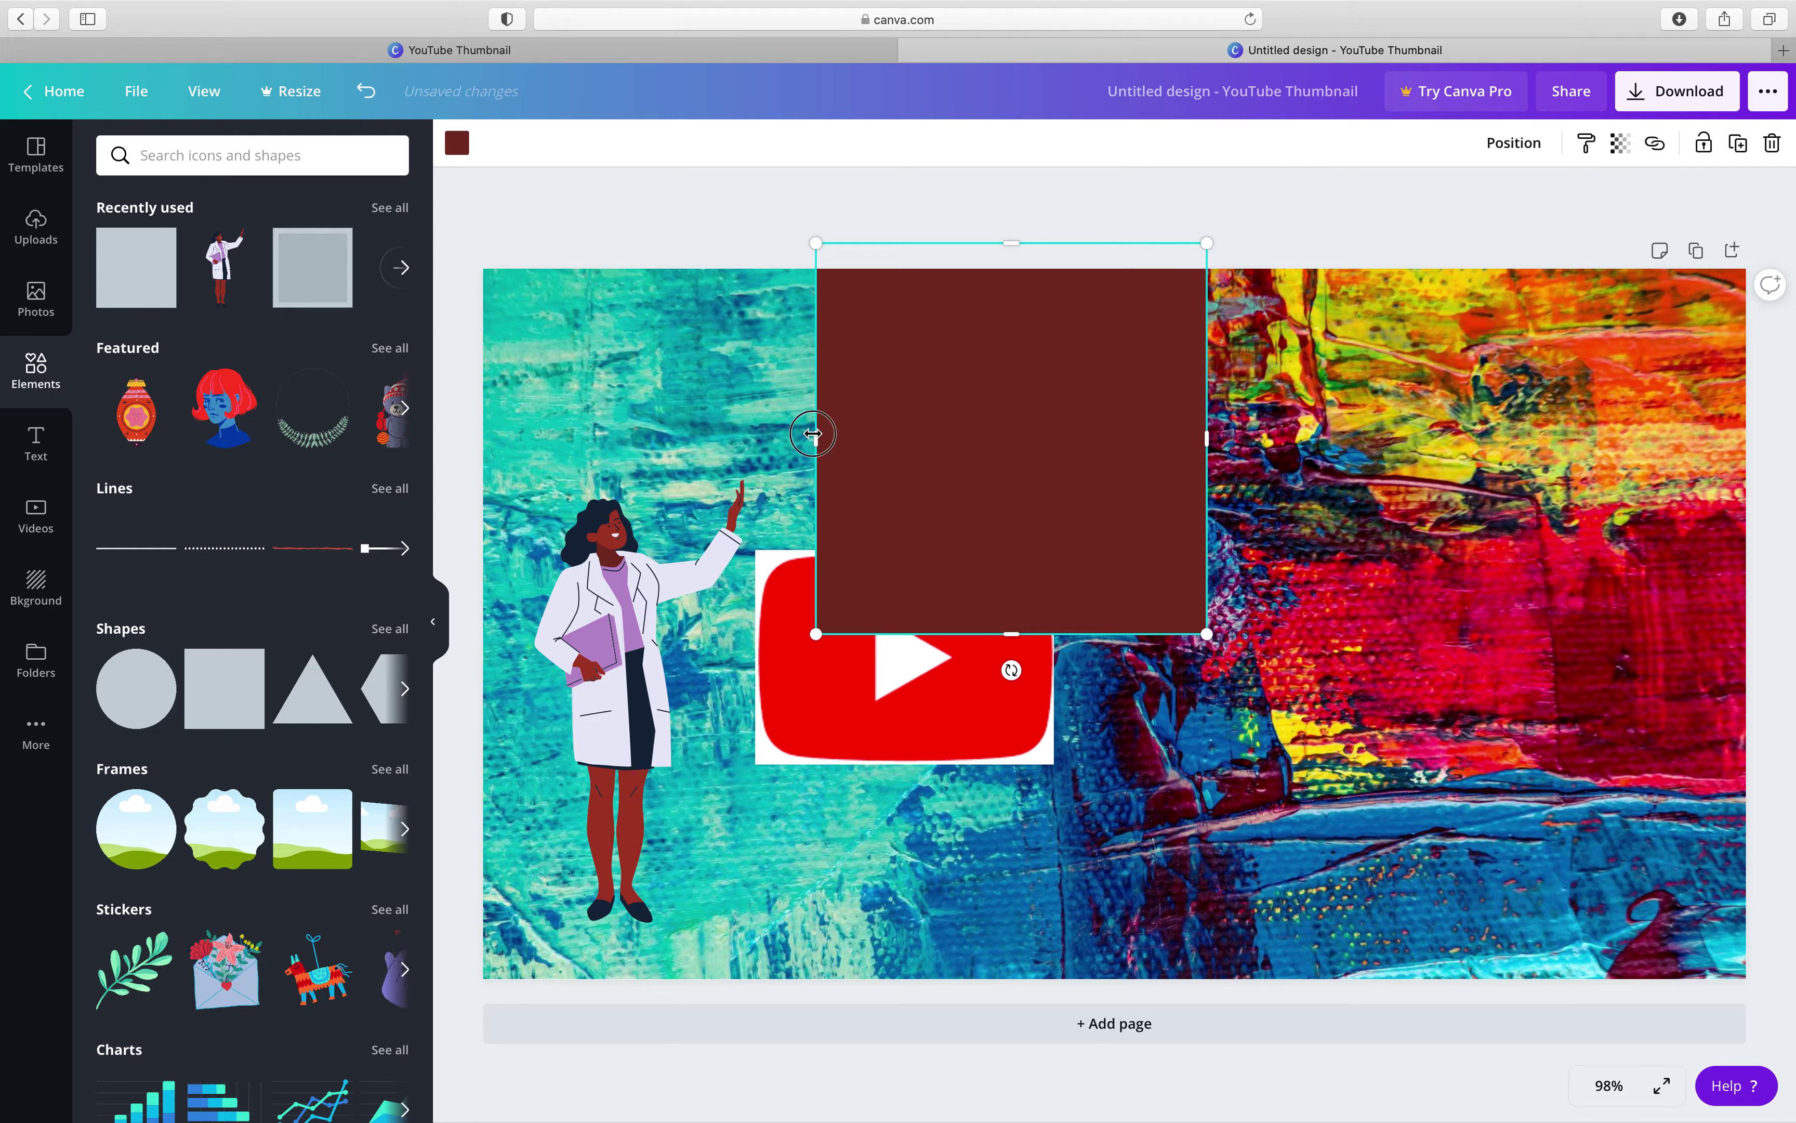
{"action": "left_click_drag", "start_coordinate": [699, 446], "coordinate": [554, 461]}
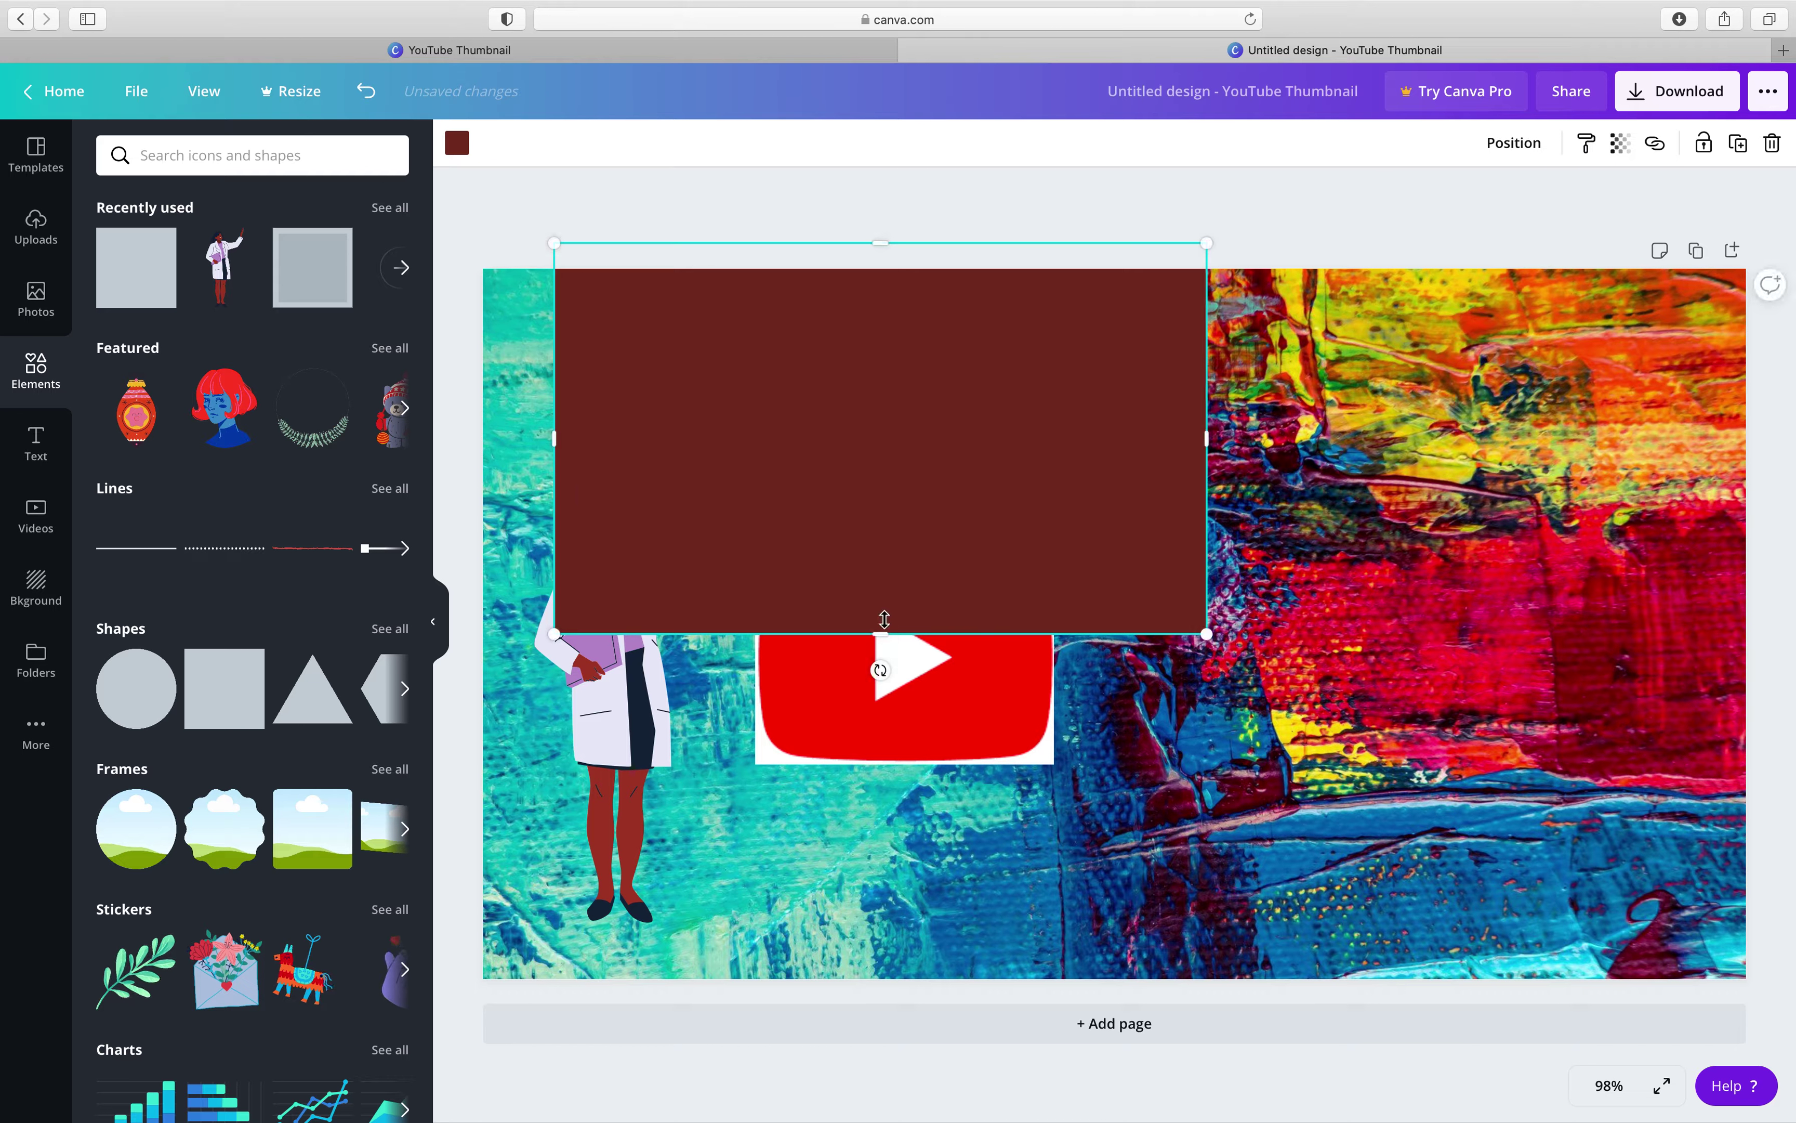
{"action": "left_click_drag", "start_coordinate": [881, 630], "coordinate": [876, 438]}
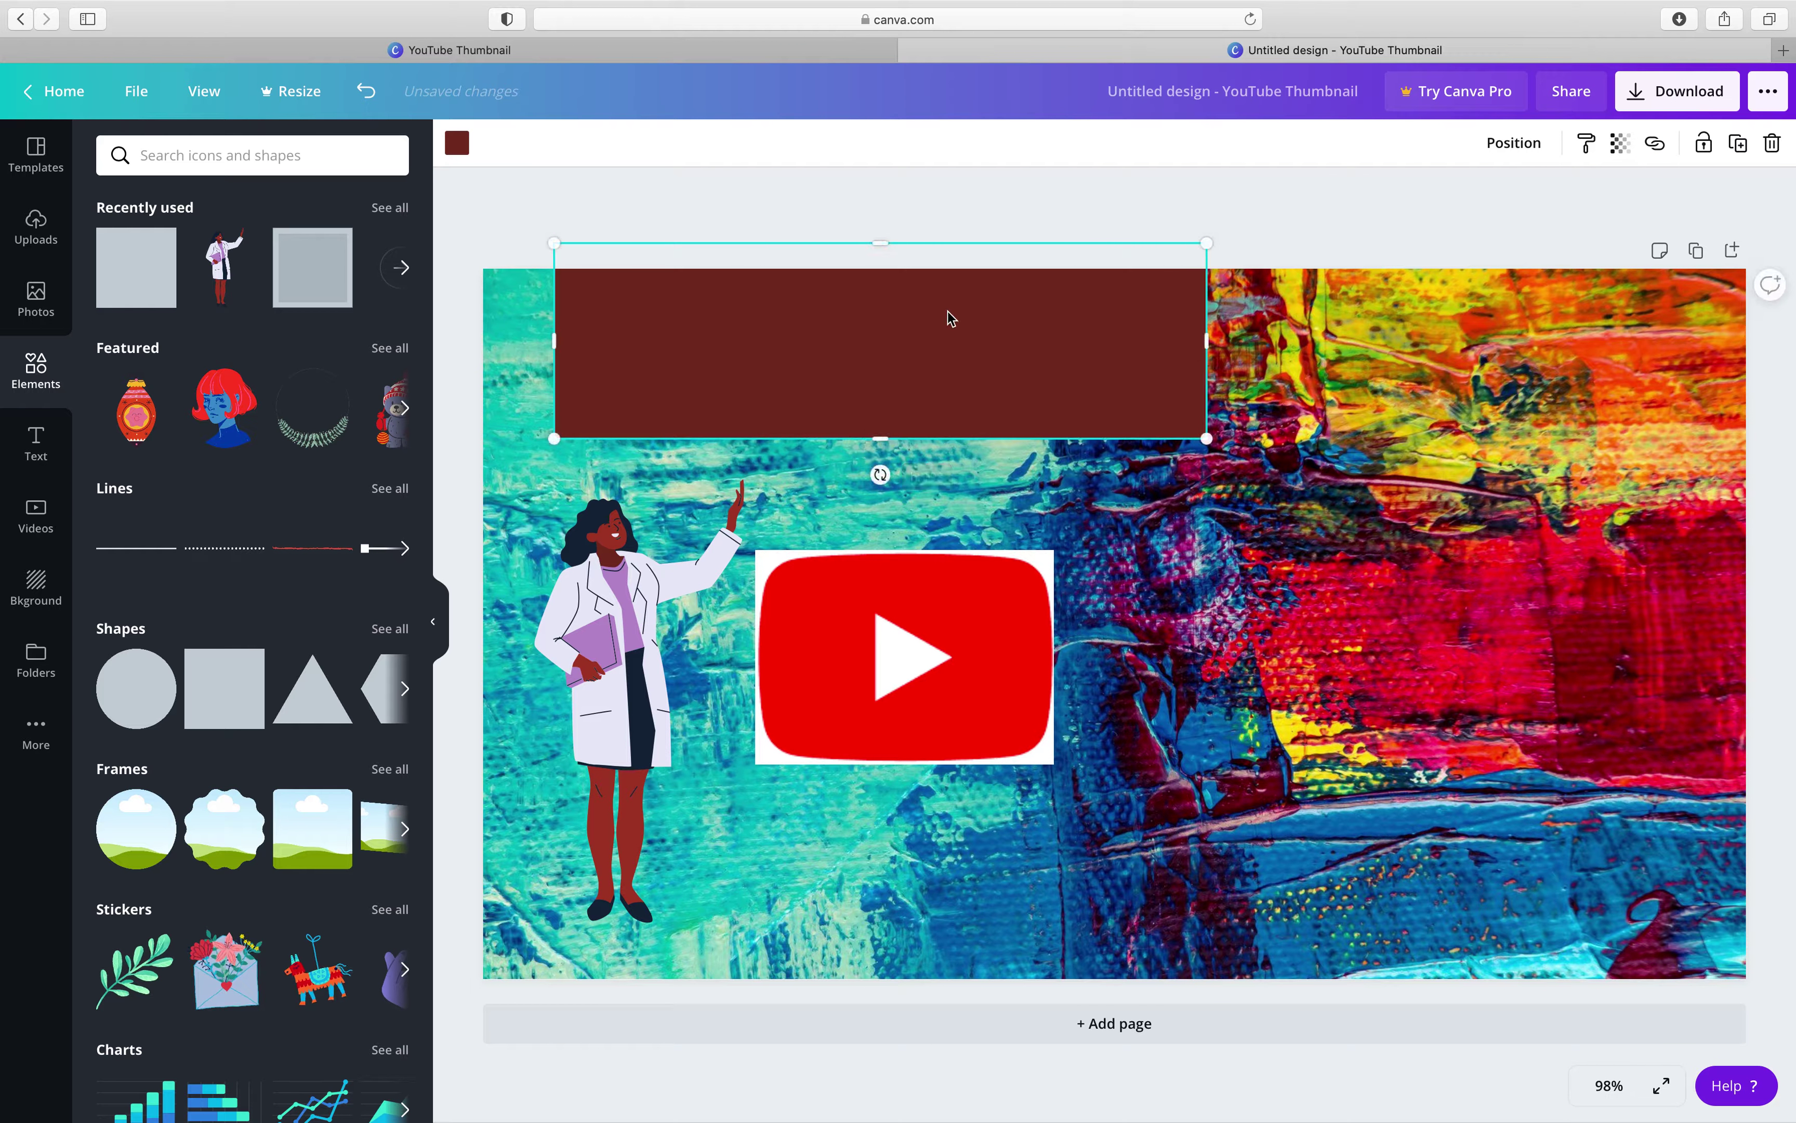
{"action": "left_click_drag", "start_coordinate": [990, 388], "coordinate": [1075, 369]}
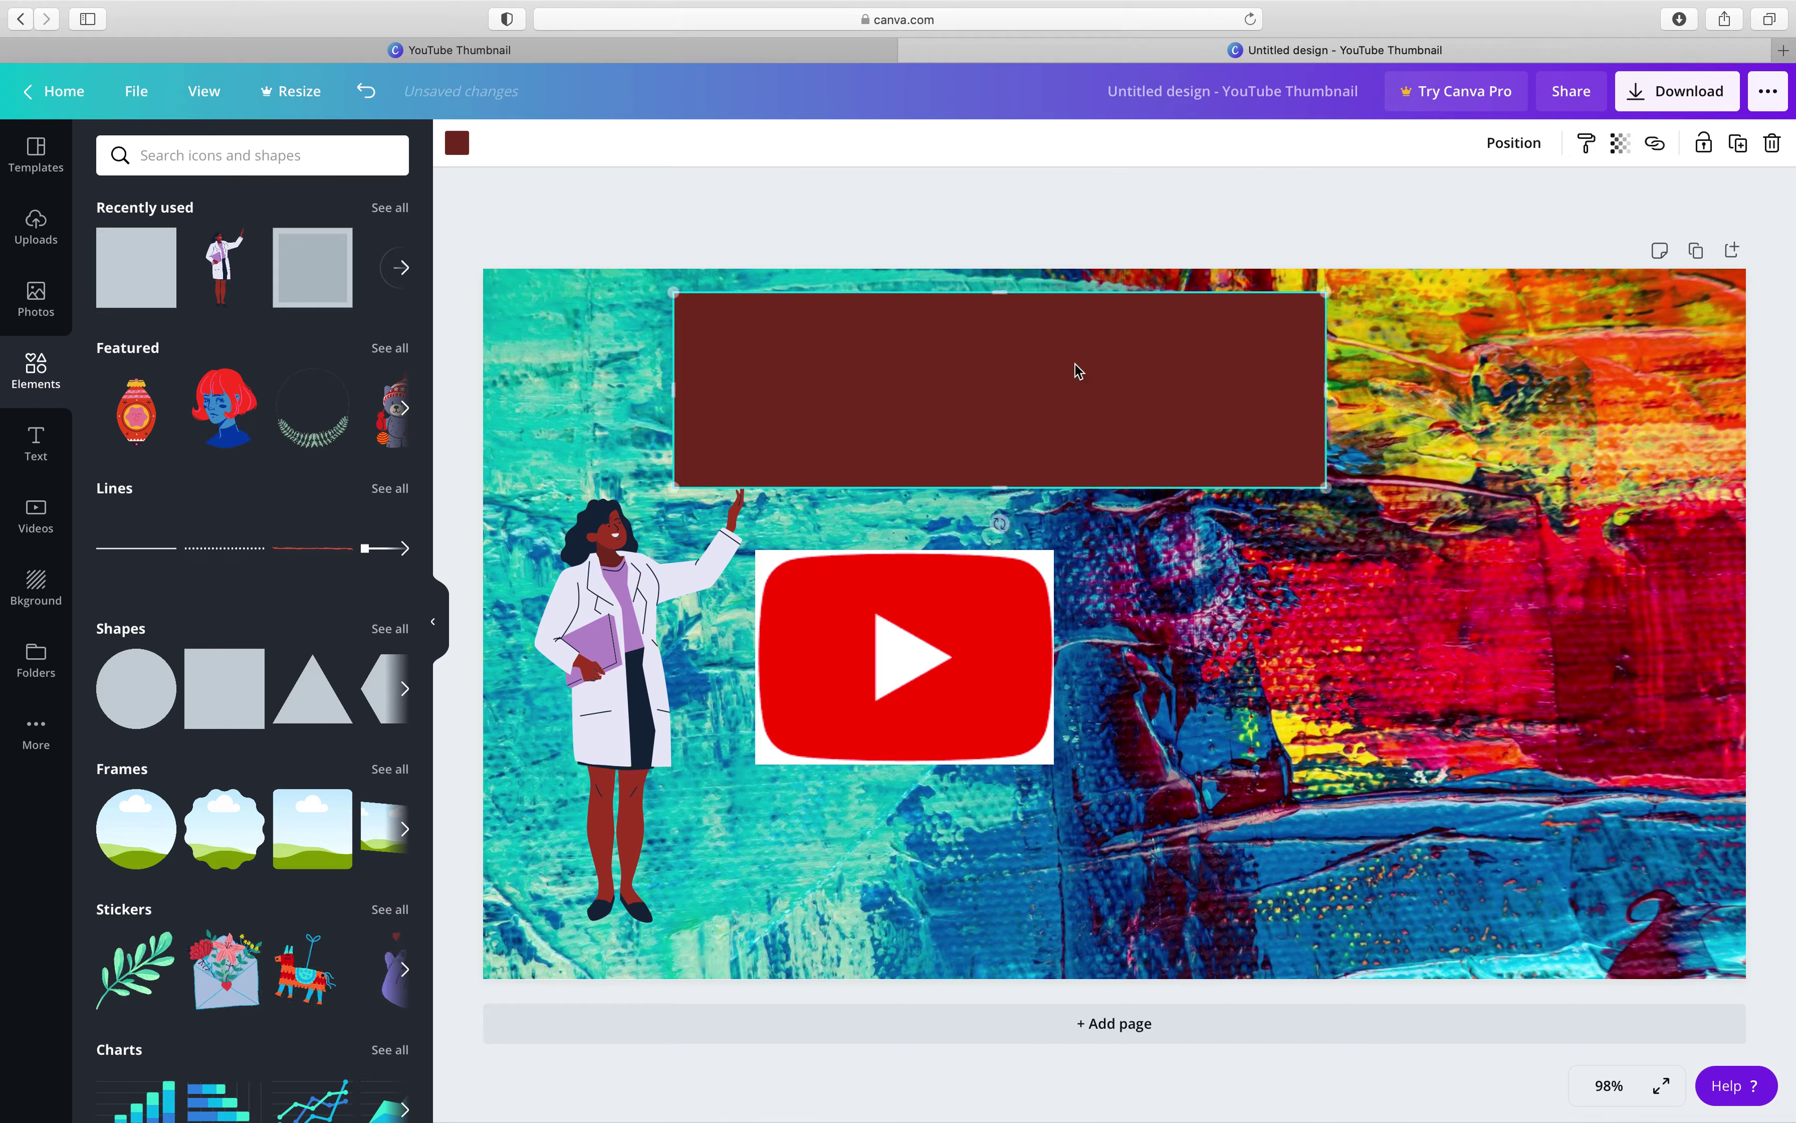
{"action": "left_click_drag", "start_coordinate": [1325, 389], "coordinate": [1711, 360]}
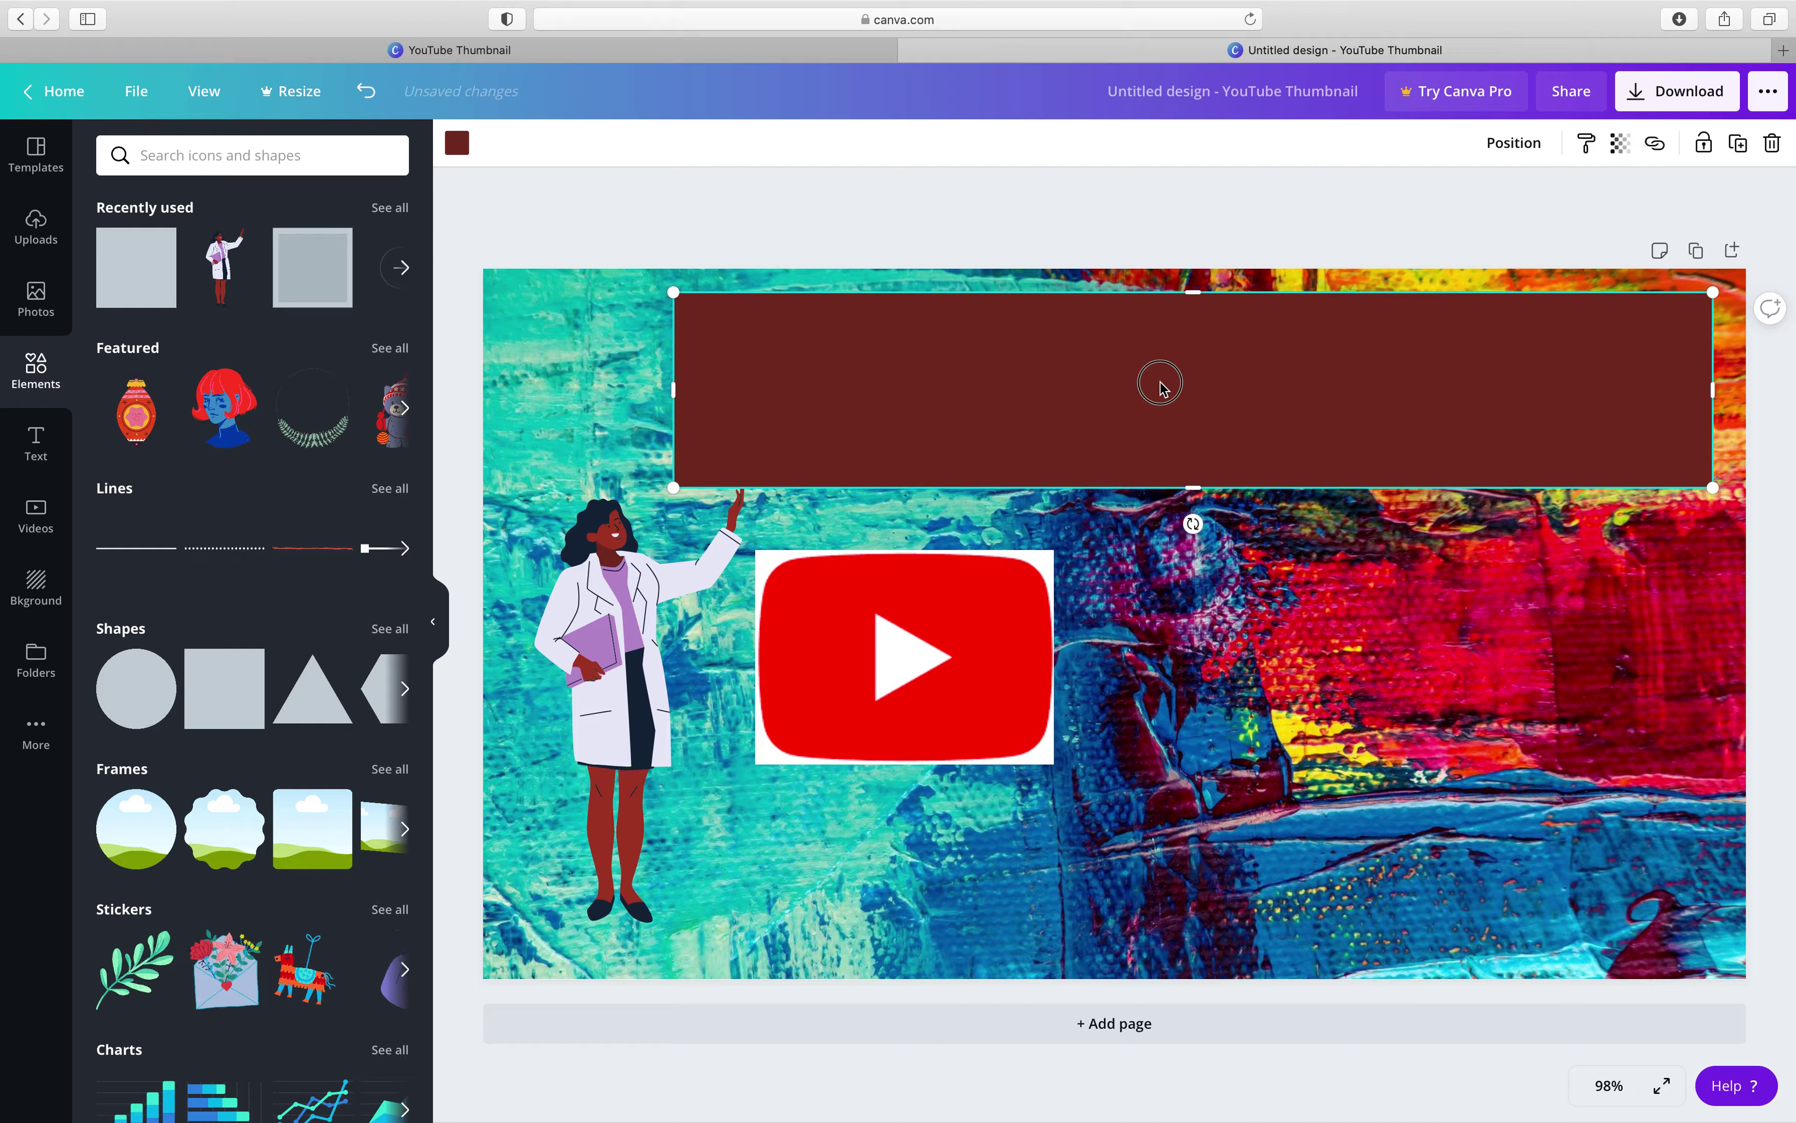
{"action": "left_click_drag", "start_coordinate": [1158, 381], "coordinate": [1025, 380]}
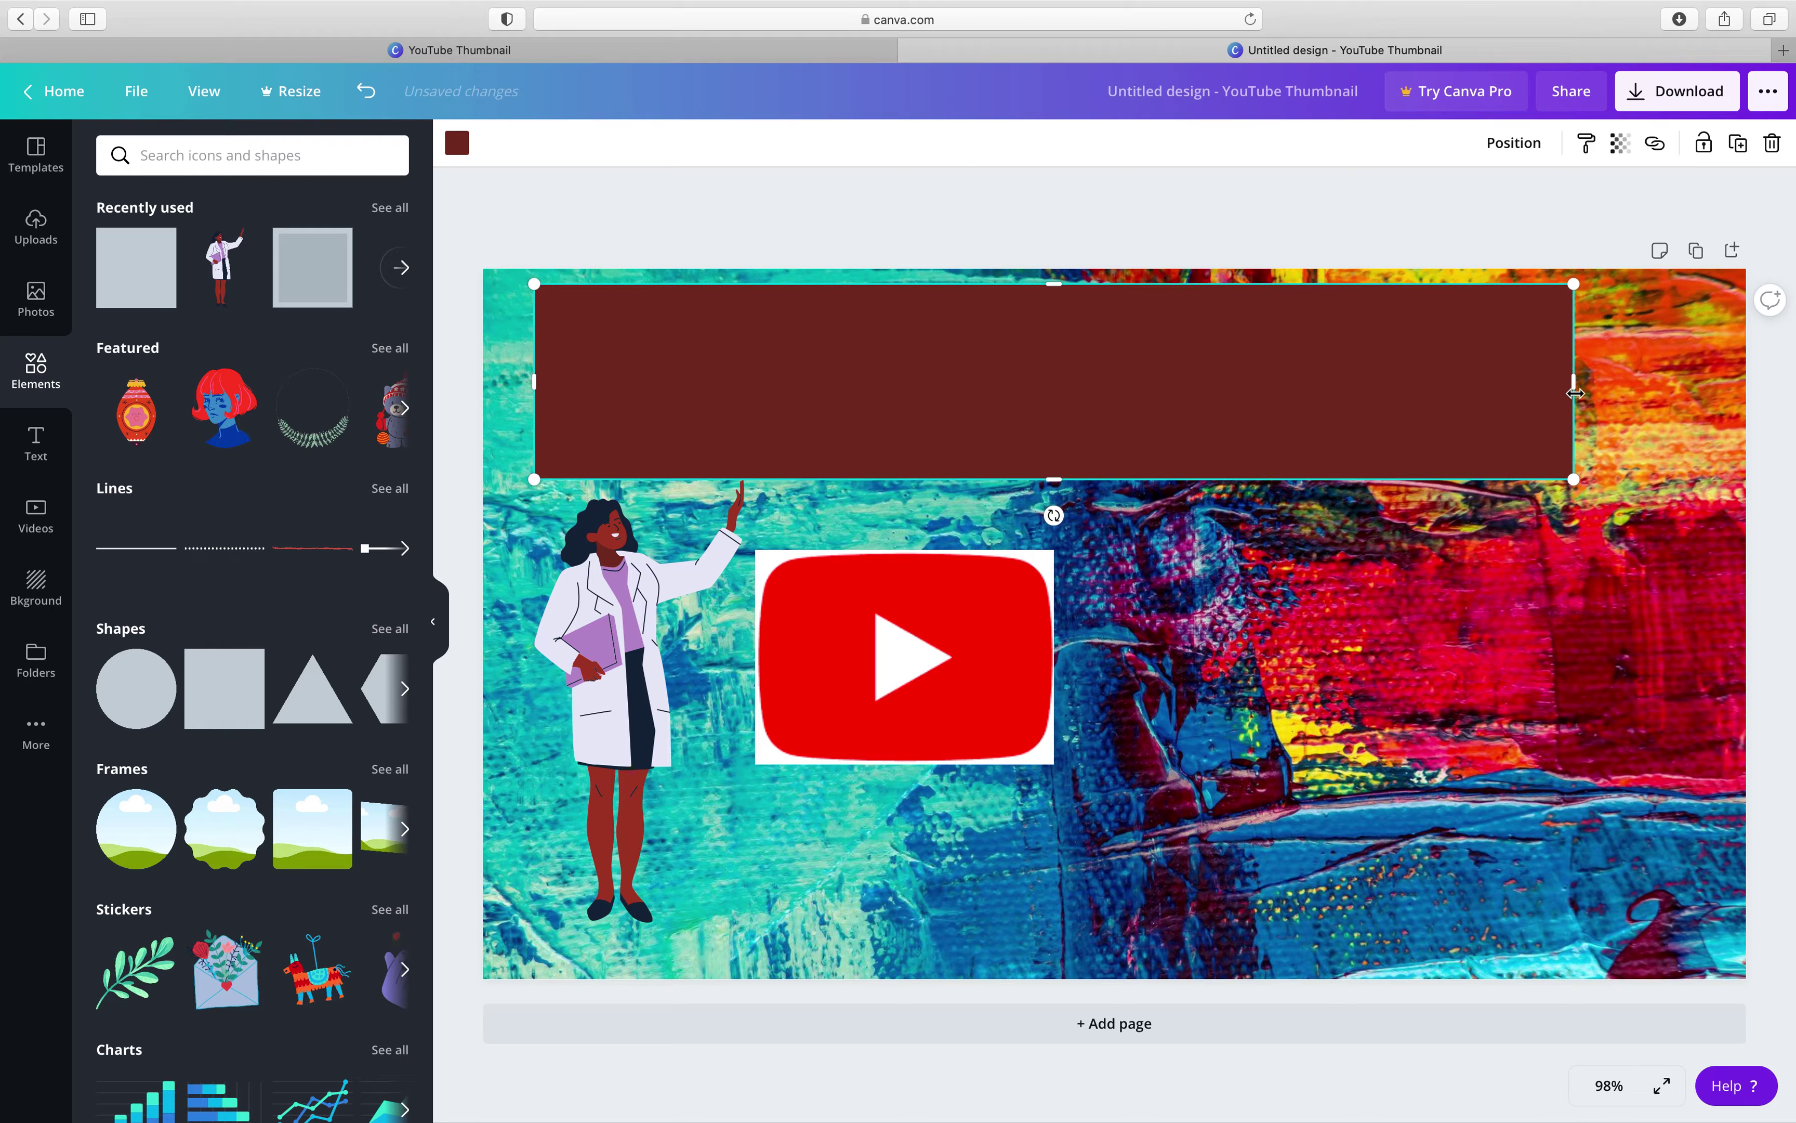
{"action": "left_click_drag", "start_coordinate": [1575, 389], "coordinate": [1711, 387]}
{"action": "left_click_drag", "start_coordinate": [1122, 479], "coordinate": [1122, 452]}
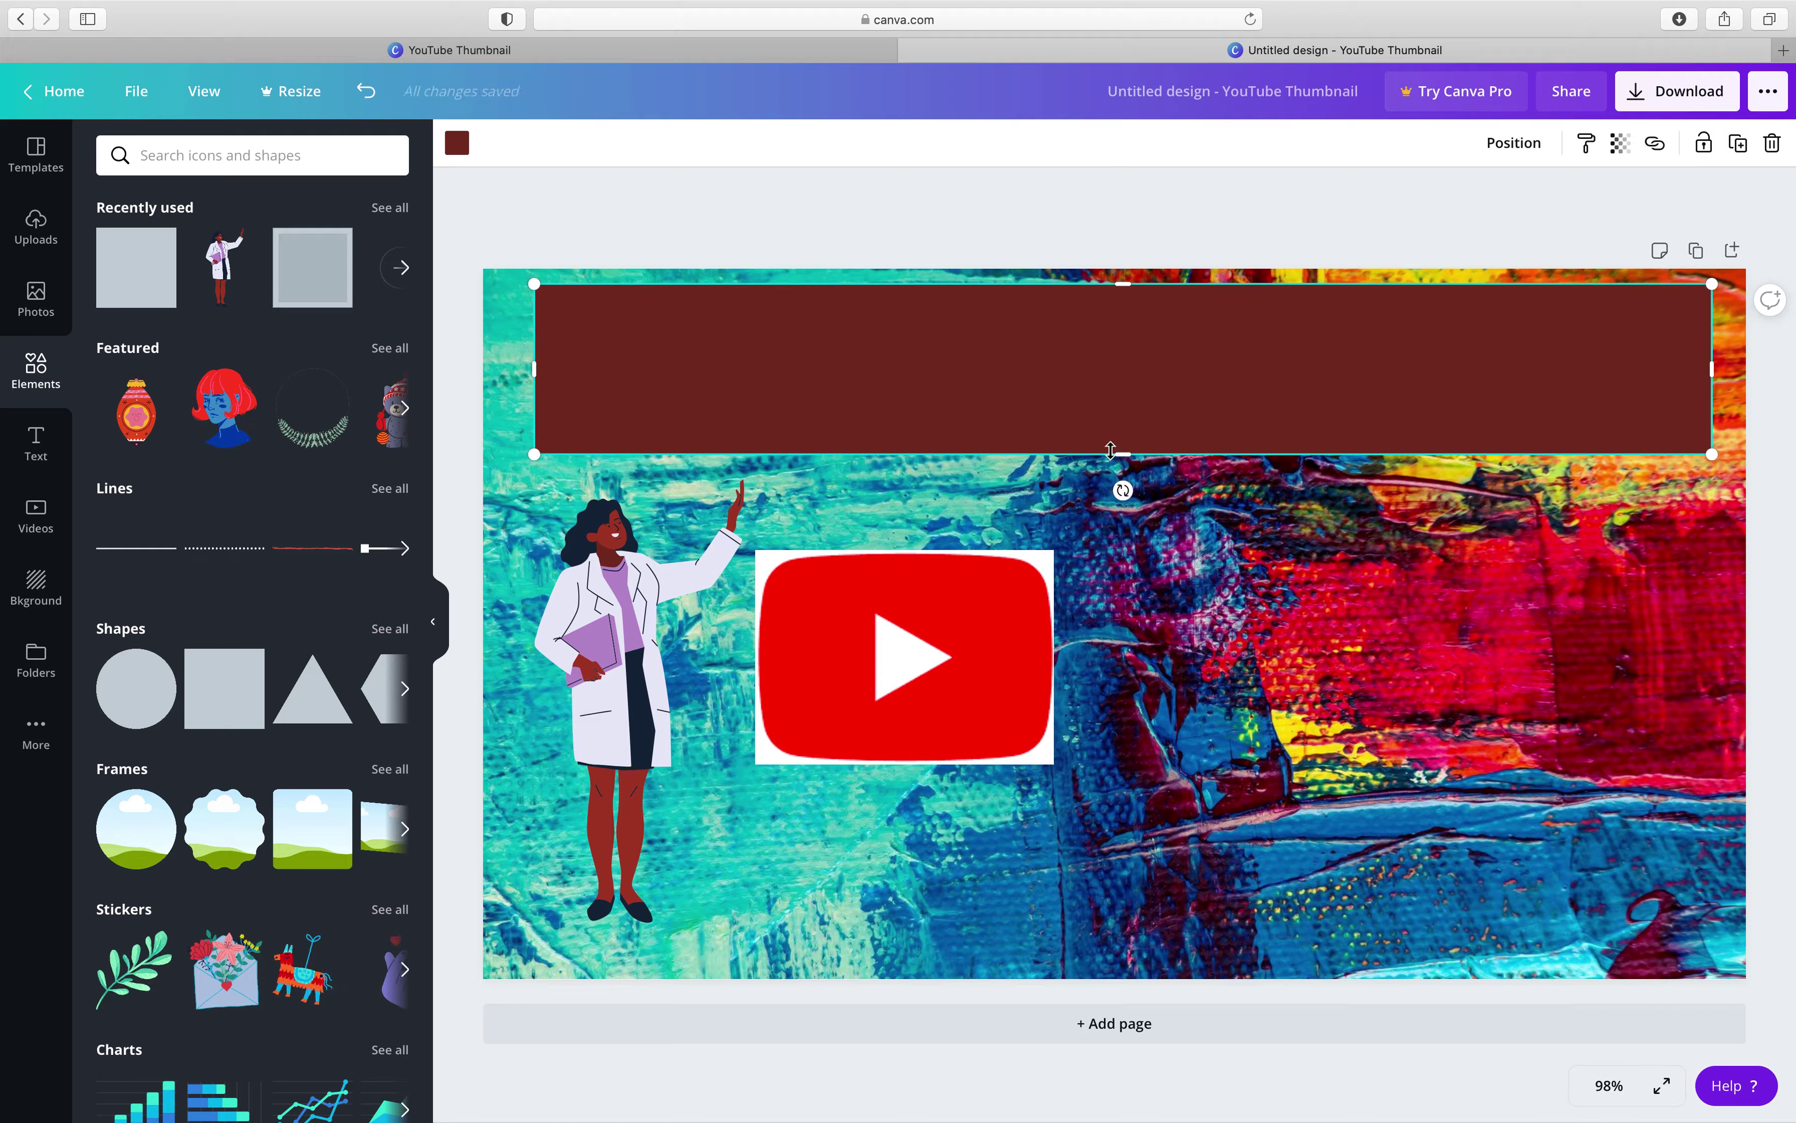
Duplicate the top bar and move a smaller copy to the canvas bottom
{"action": "key", "text": "super+d"}
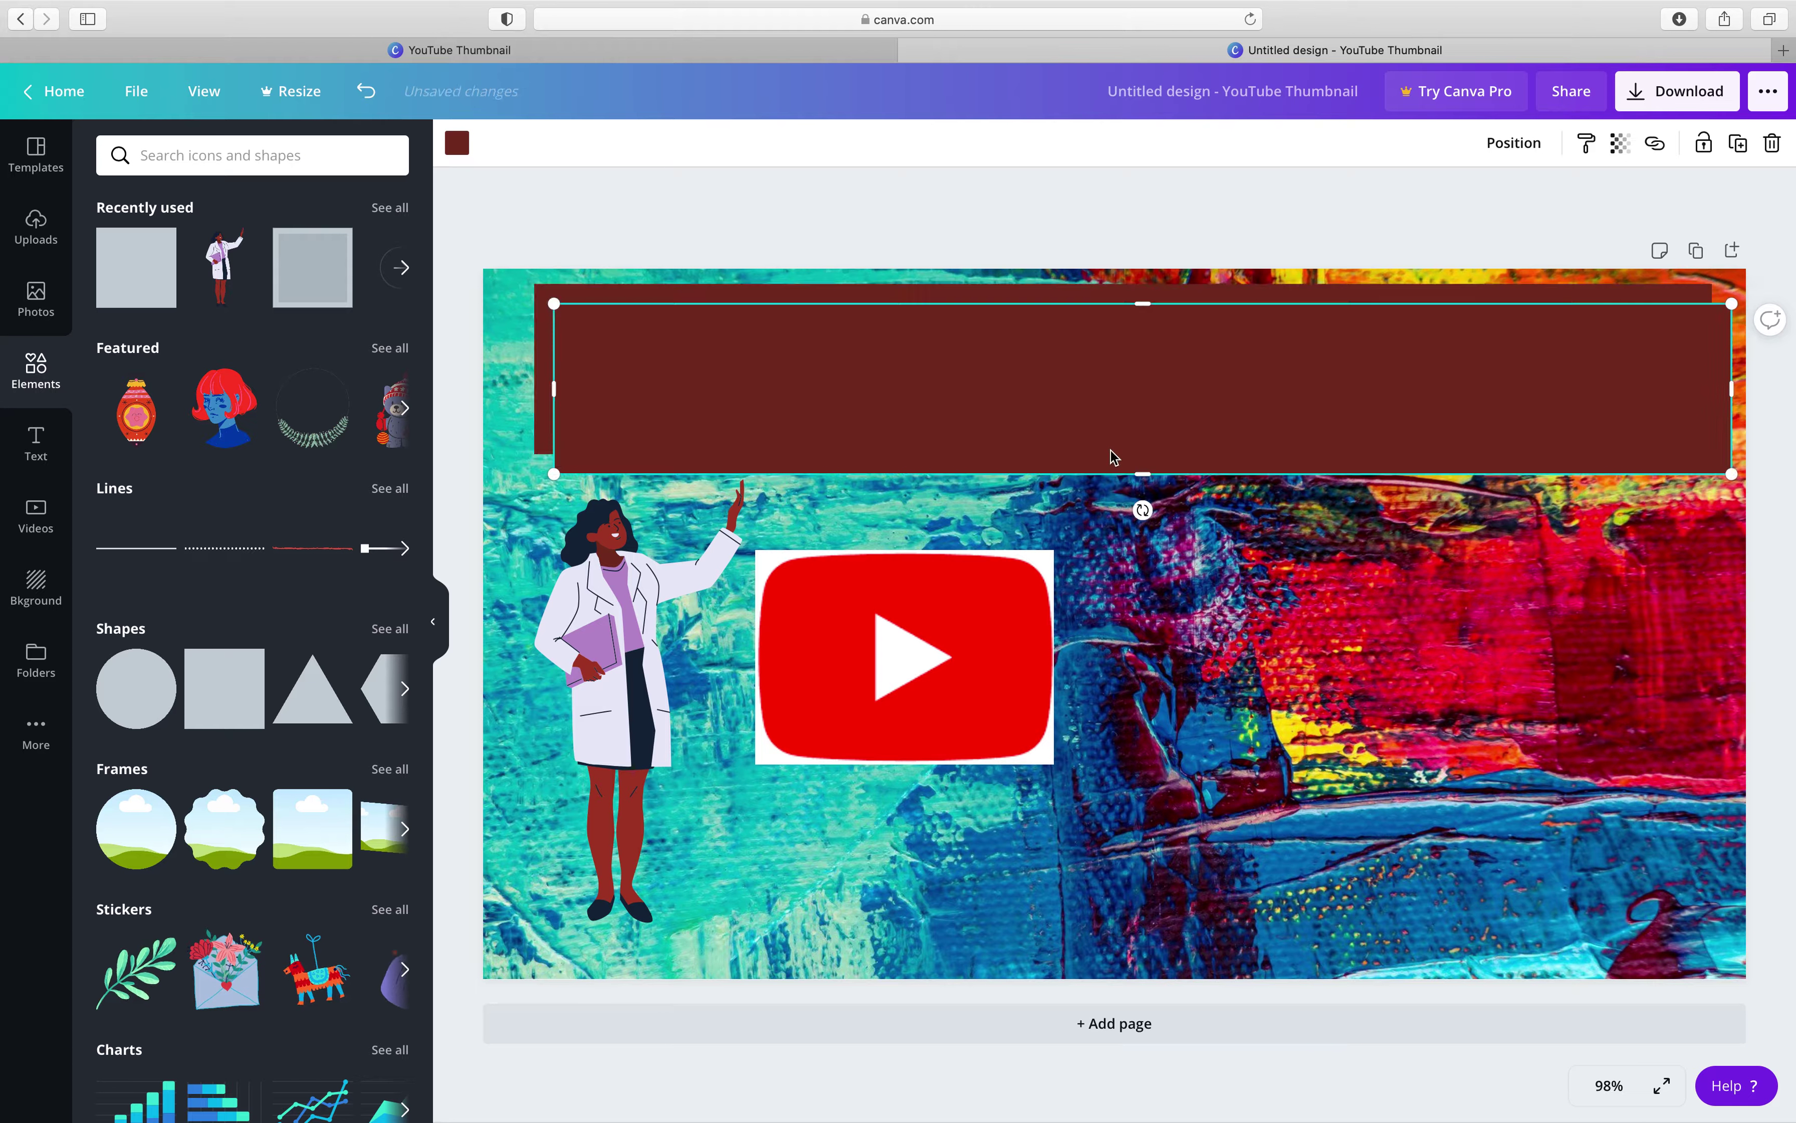
{"action": "left_click_drag", "start_coordinate": [1114, 451], "coordinate": [1136, 600]}
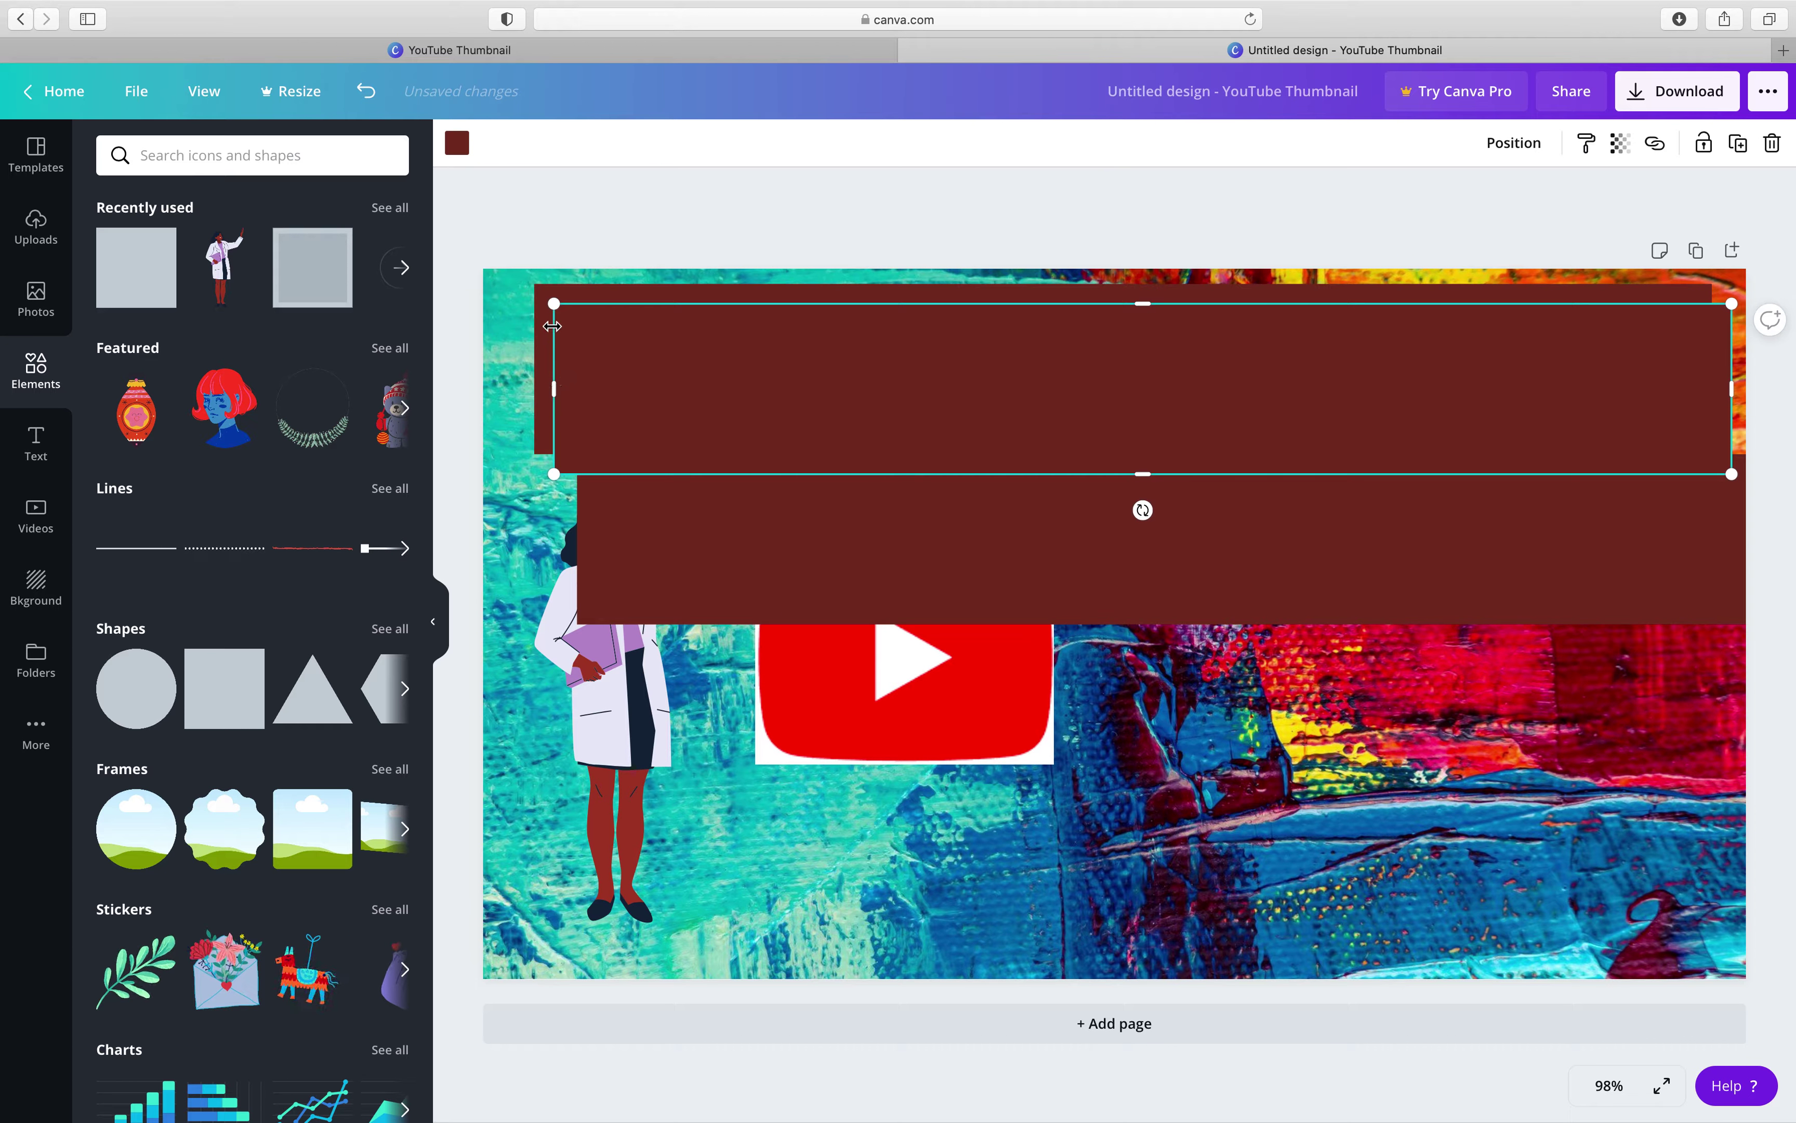
{"action": "left_click_drag", "start_coordinate": [557, 309], "coordinate": [961, 417]}
{"action": "left_click_drag", "start_coordinate": [1099, 429], "coordinate": [1051, 906]}
Size the middle bar right of the logo and widen and heighten the bottom bar
{"action": "left_click", "coordinate": [640, 462]}
{"action": "left_click_drag", "start_coordinate": [581, 457], "coordinate": [1305, 565]}
{"action": "left_click_drag", "start_coordinate": [1466, 540], "coordinate": [1339, 558]}
{"action": "left_click_drag", "start_coordinate": [1565, 647], "coordinate": [1712, 657]}
{"action": "left_click", "coordinate": [1638, 852]}
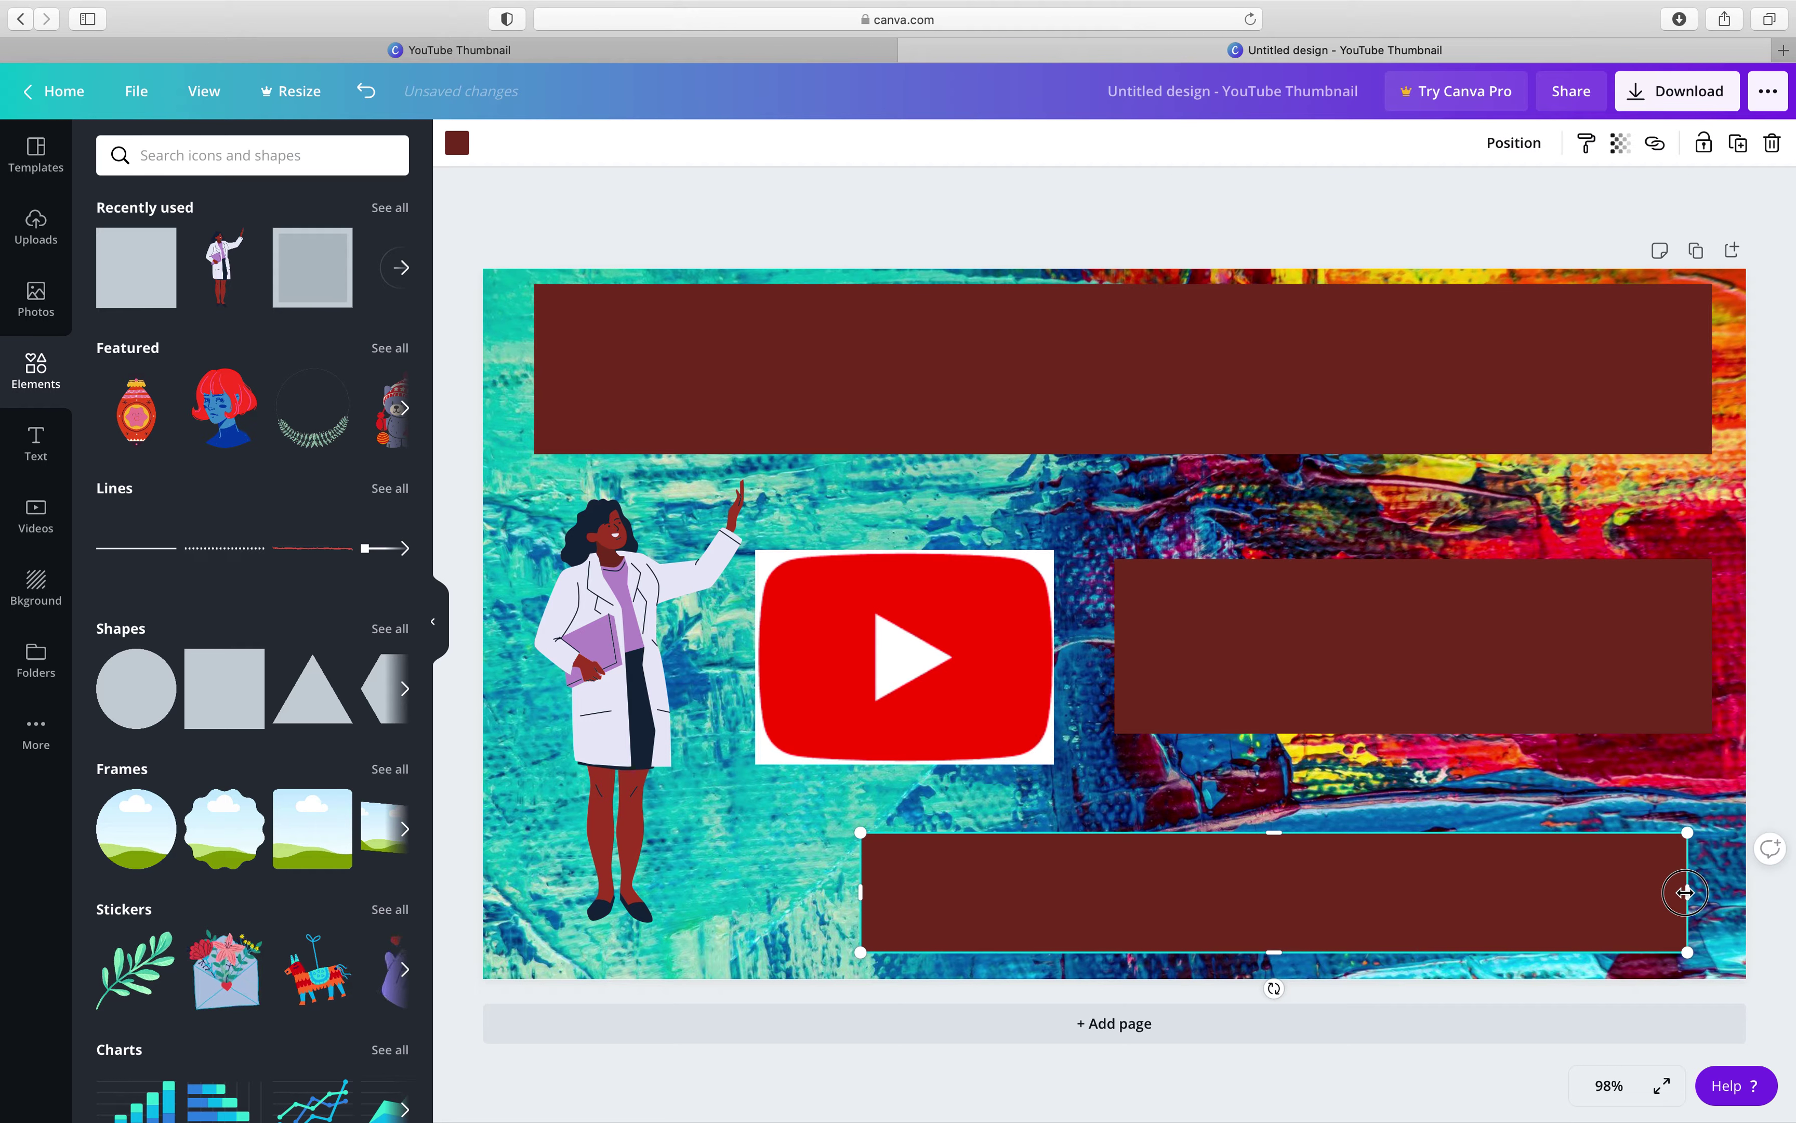
{"action": "left_click_drag", "start_coordinate": [1685, 892], "coordinate": [1712, 892]}
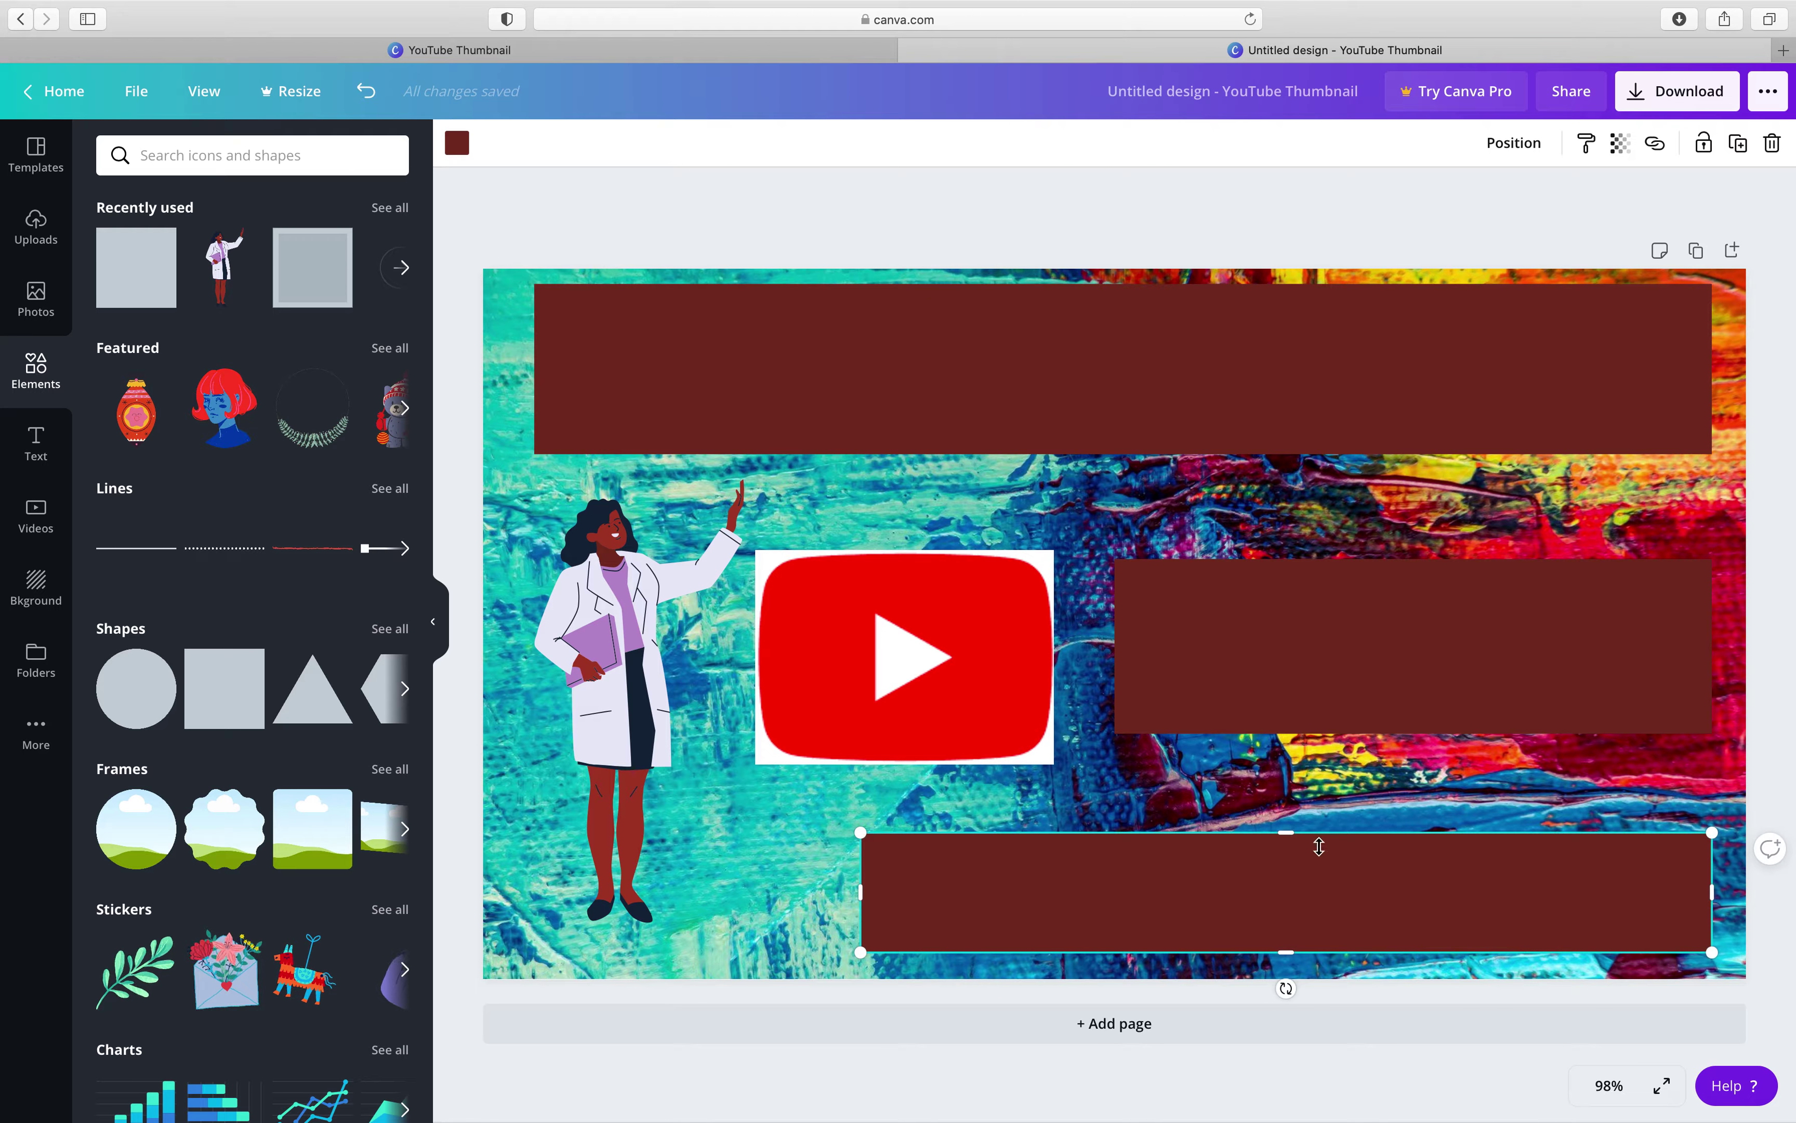
{"action": "left_click_drag", "start_coordinate": [1292, 830], "coordinate": [1292, 804]}
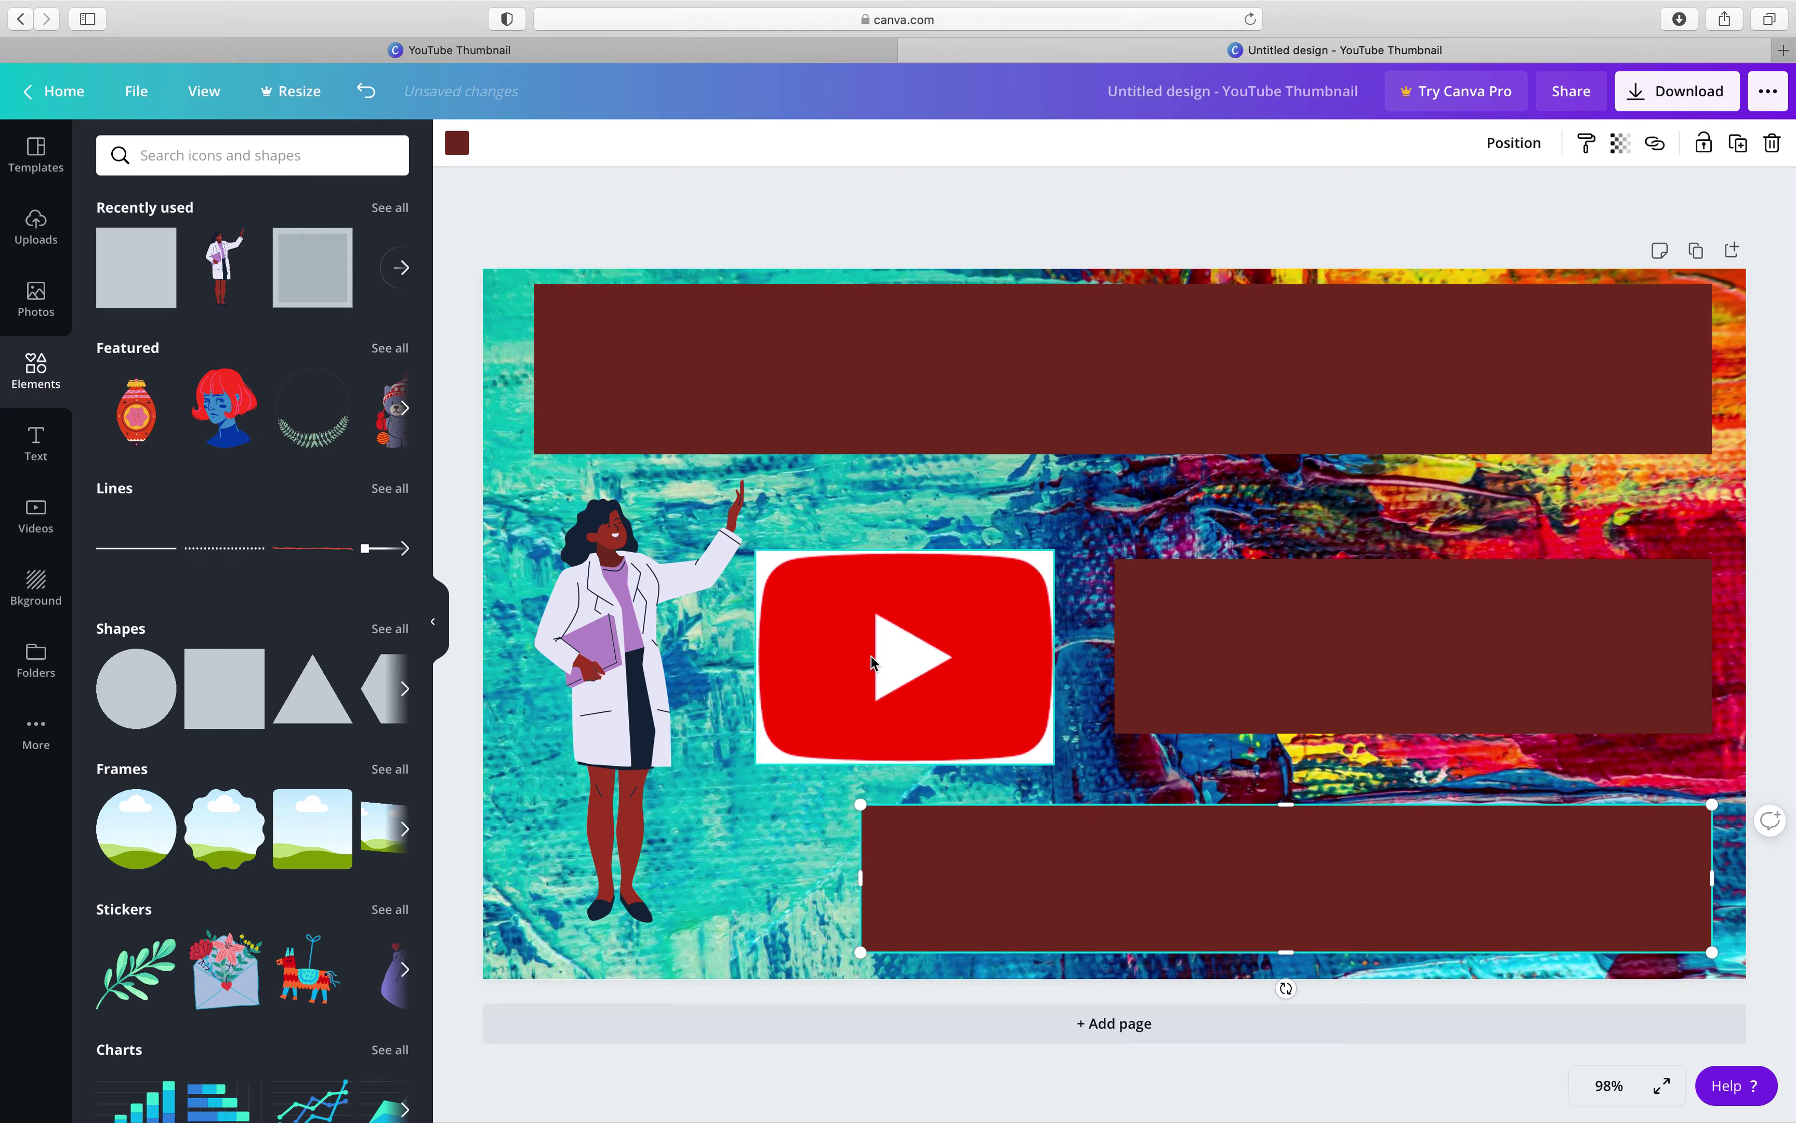
Recolour the bars: top black, middle dark blue, bottom yellow
{"action": "left_click", "coordinate": [1007, 398]}
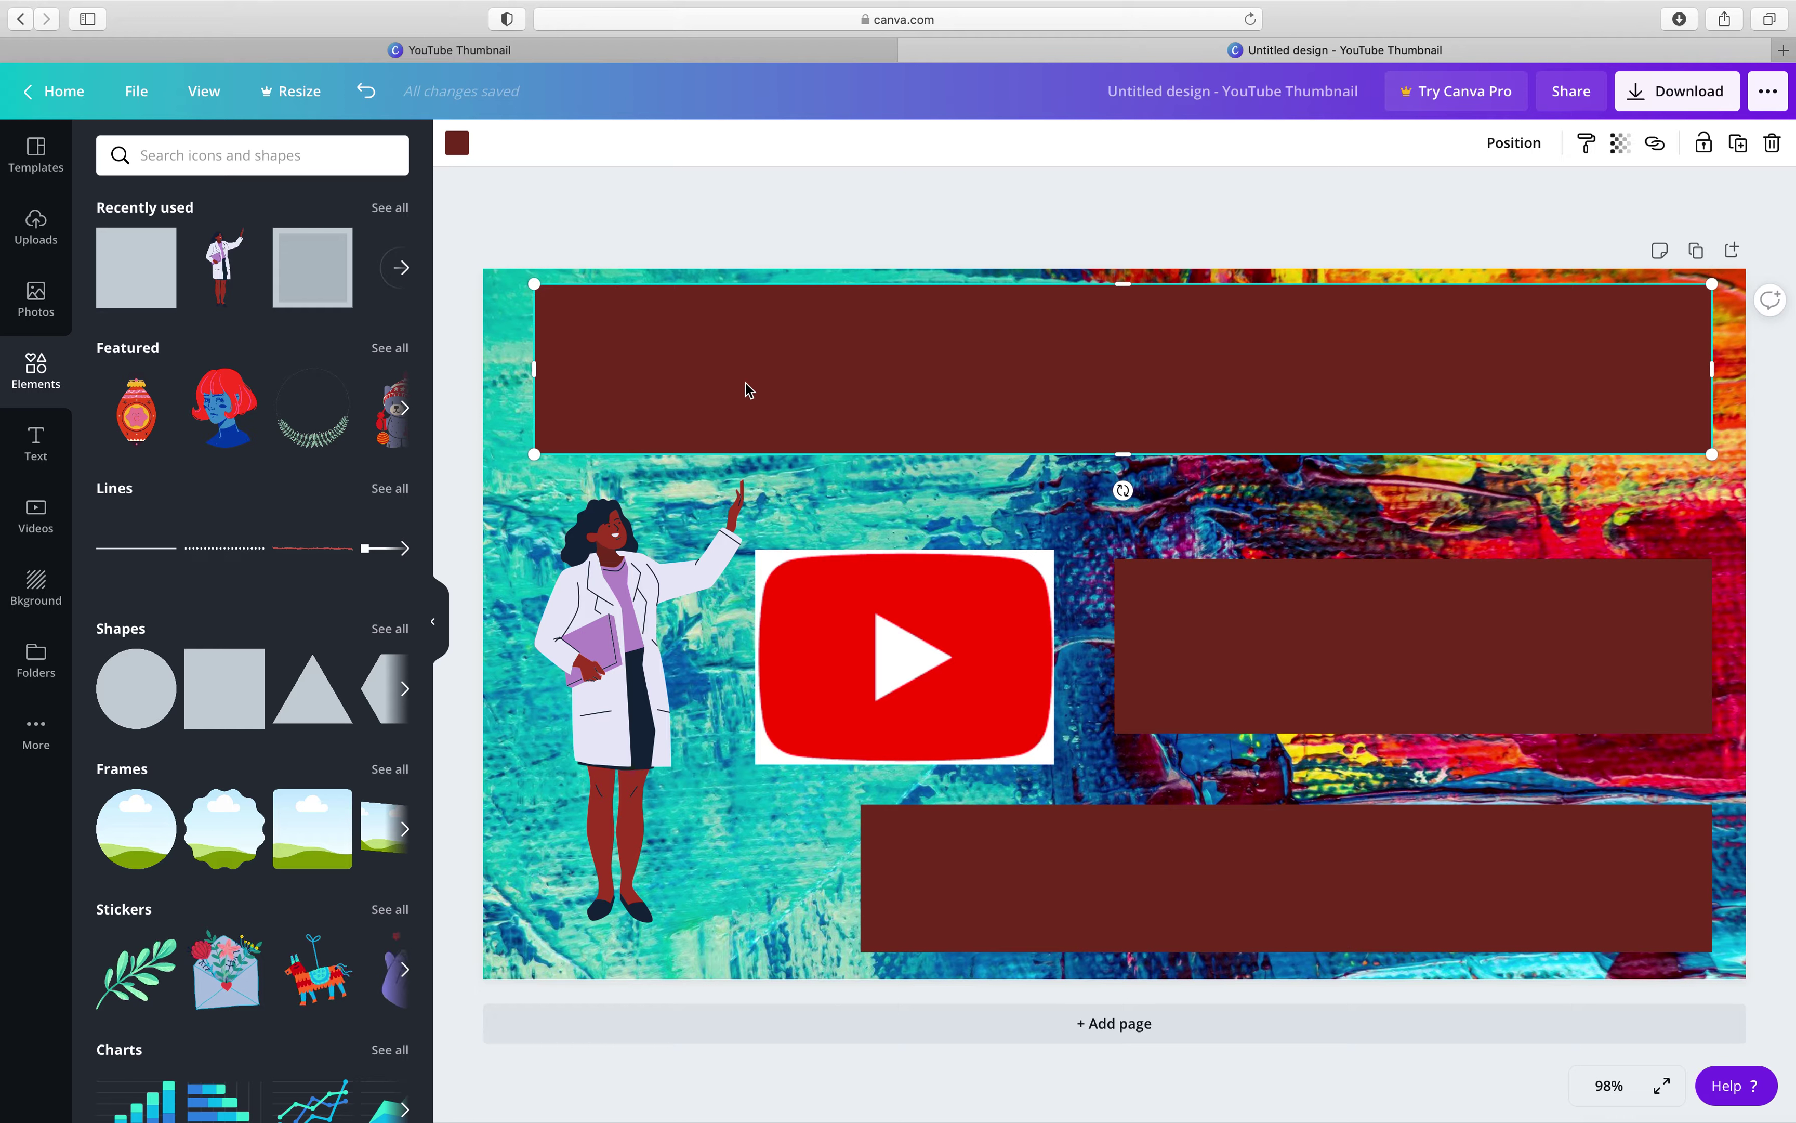
{"action": "left_click", "coordinate": [457, 149]}
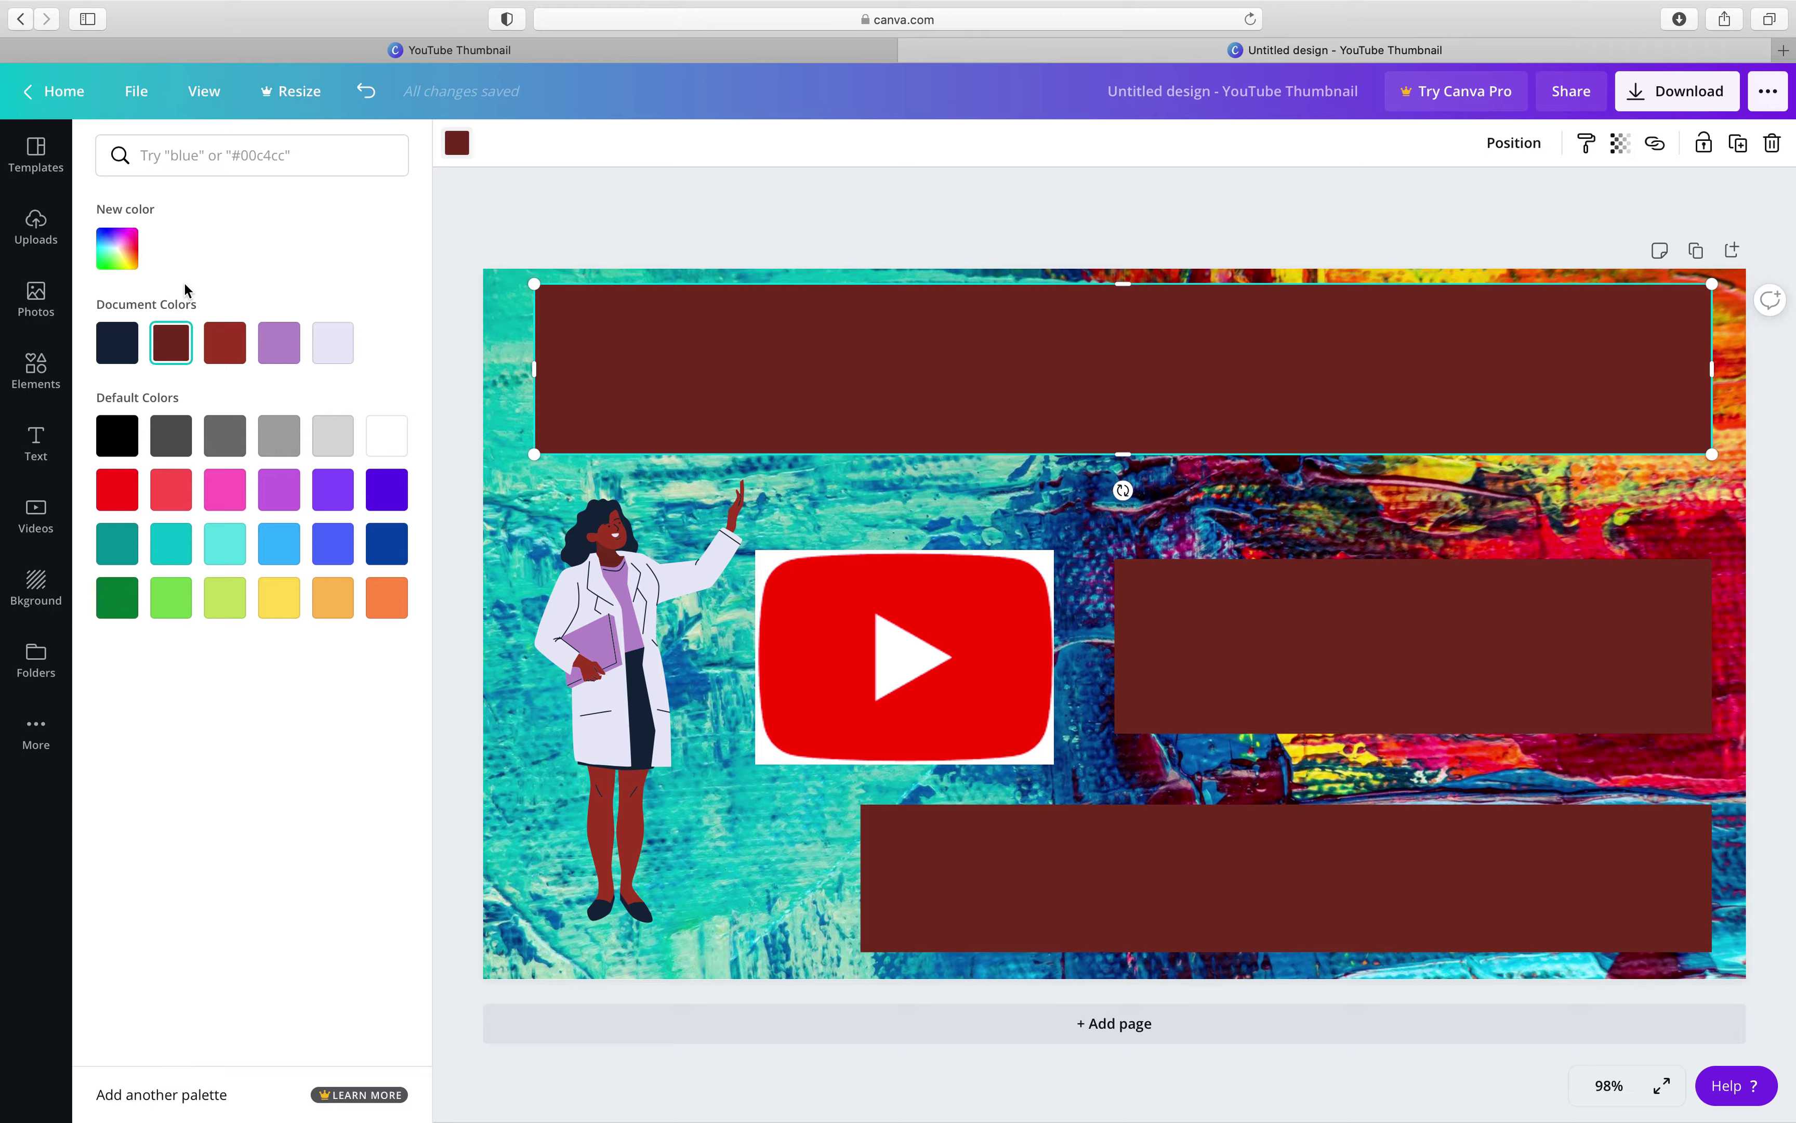
{"action": "left_click", "coordinate": [121, 438]}
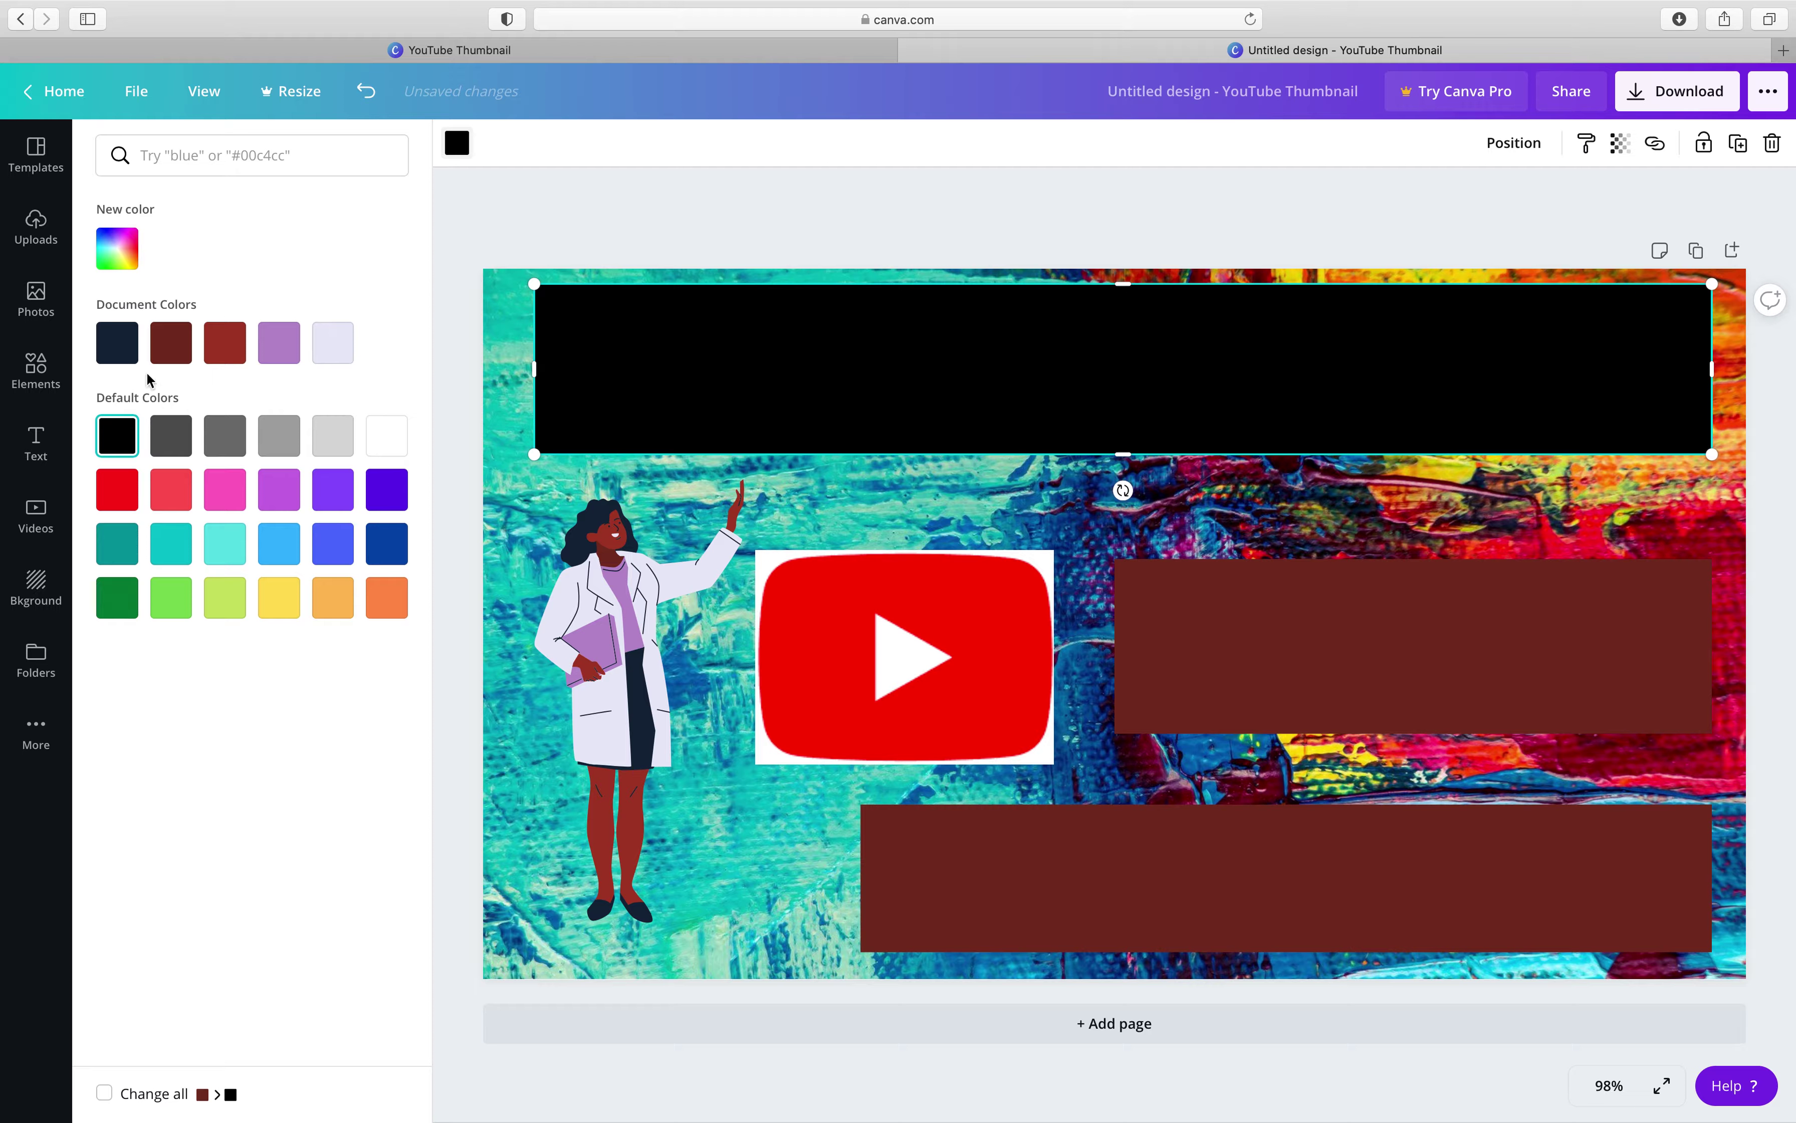
{"action": "left_click", "coordinate": [1235, 631]}
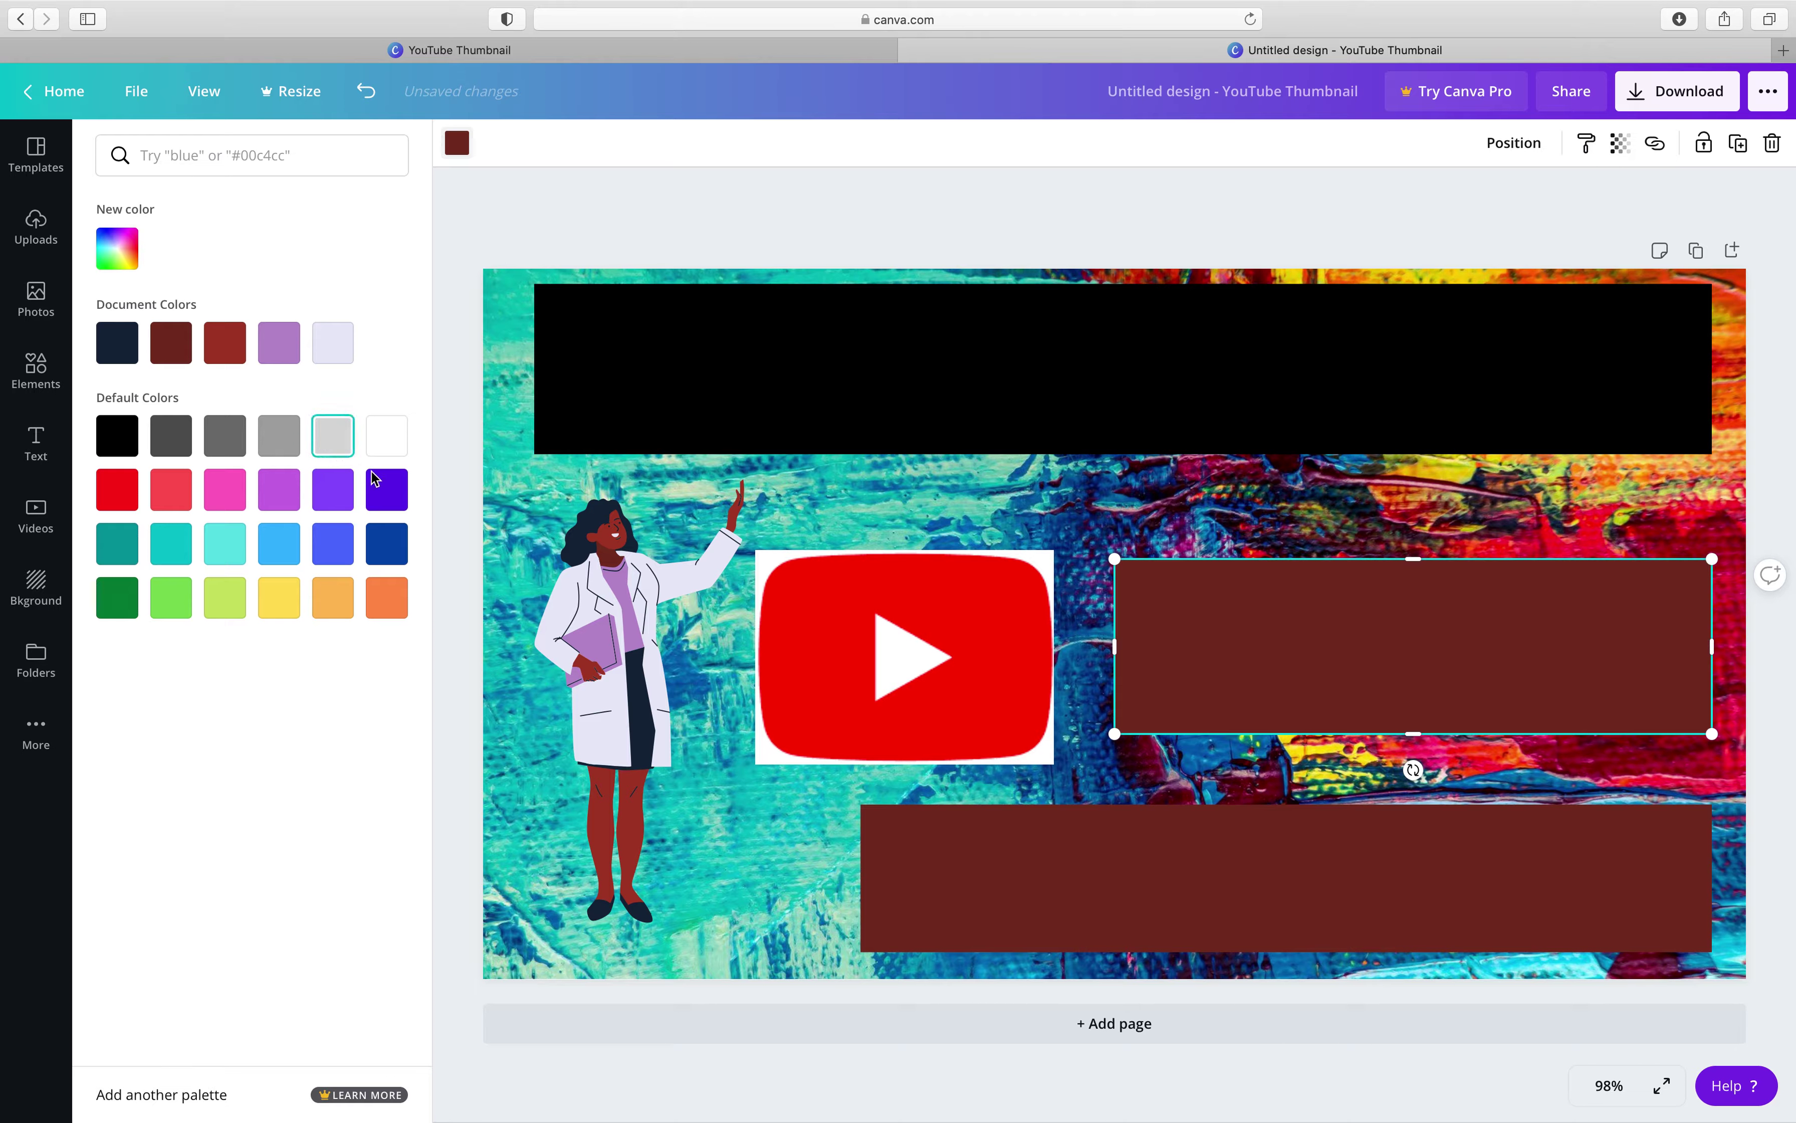
{"action": "left_click", "coordinate": [387, 544]}
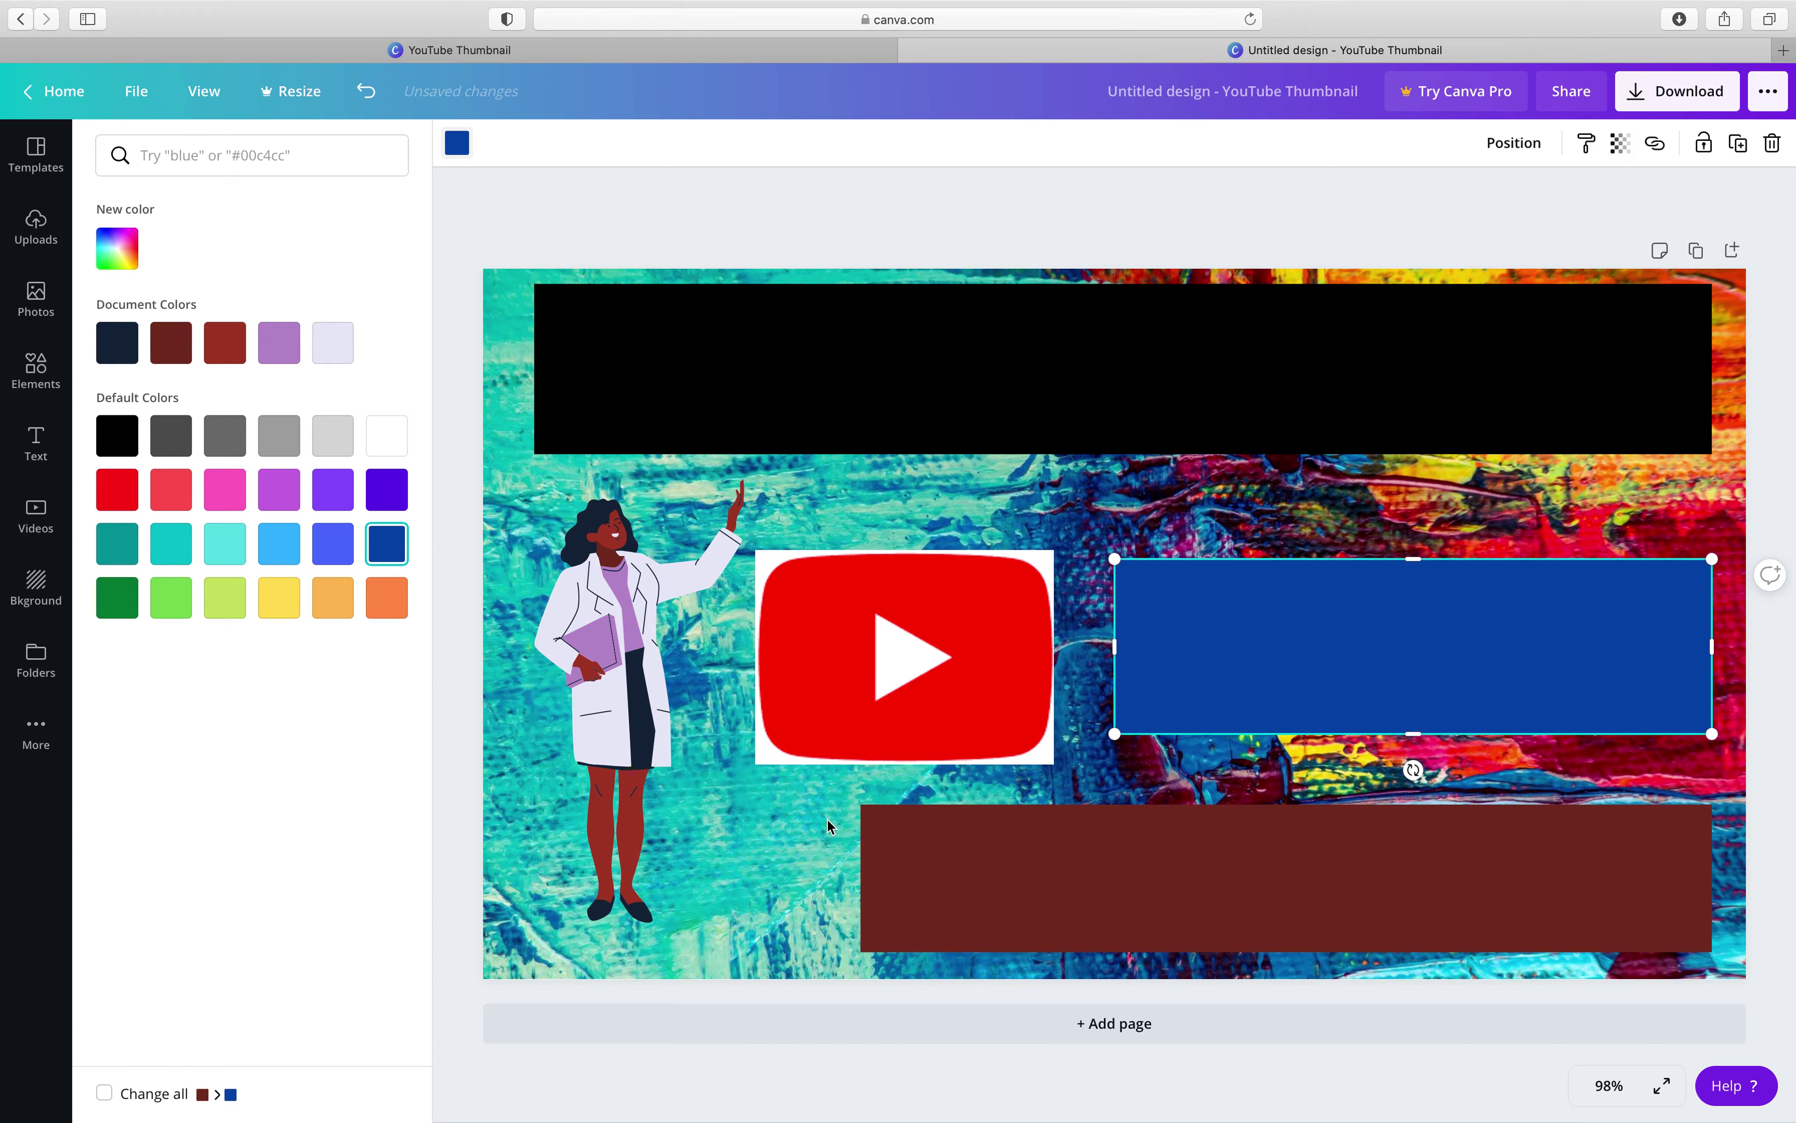
{"action": "left_click", "coordinate": [962, 870]}
{"action": "left_click", "coordinate": [279, 606]}
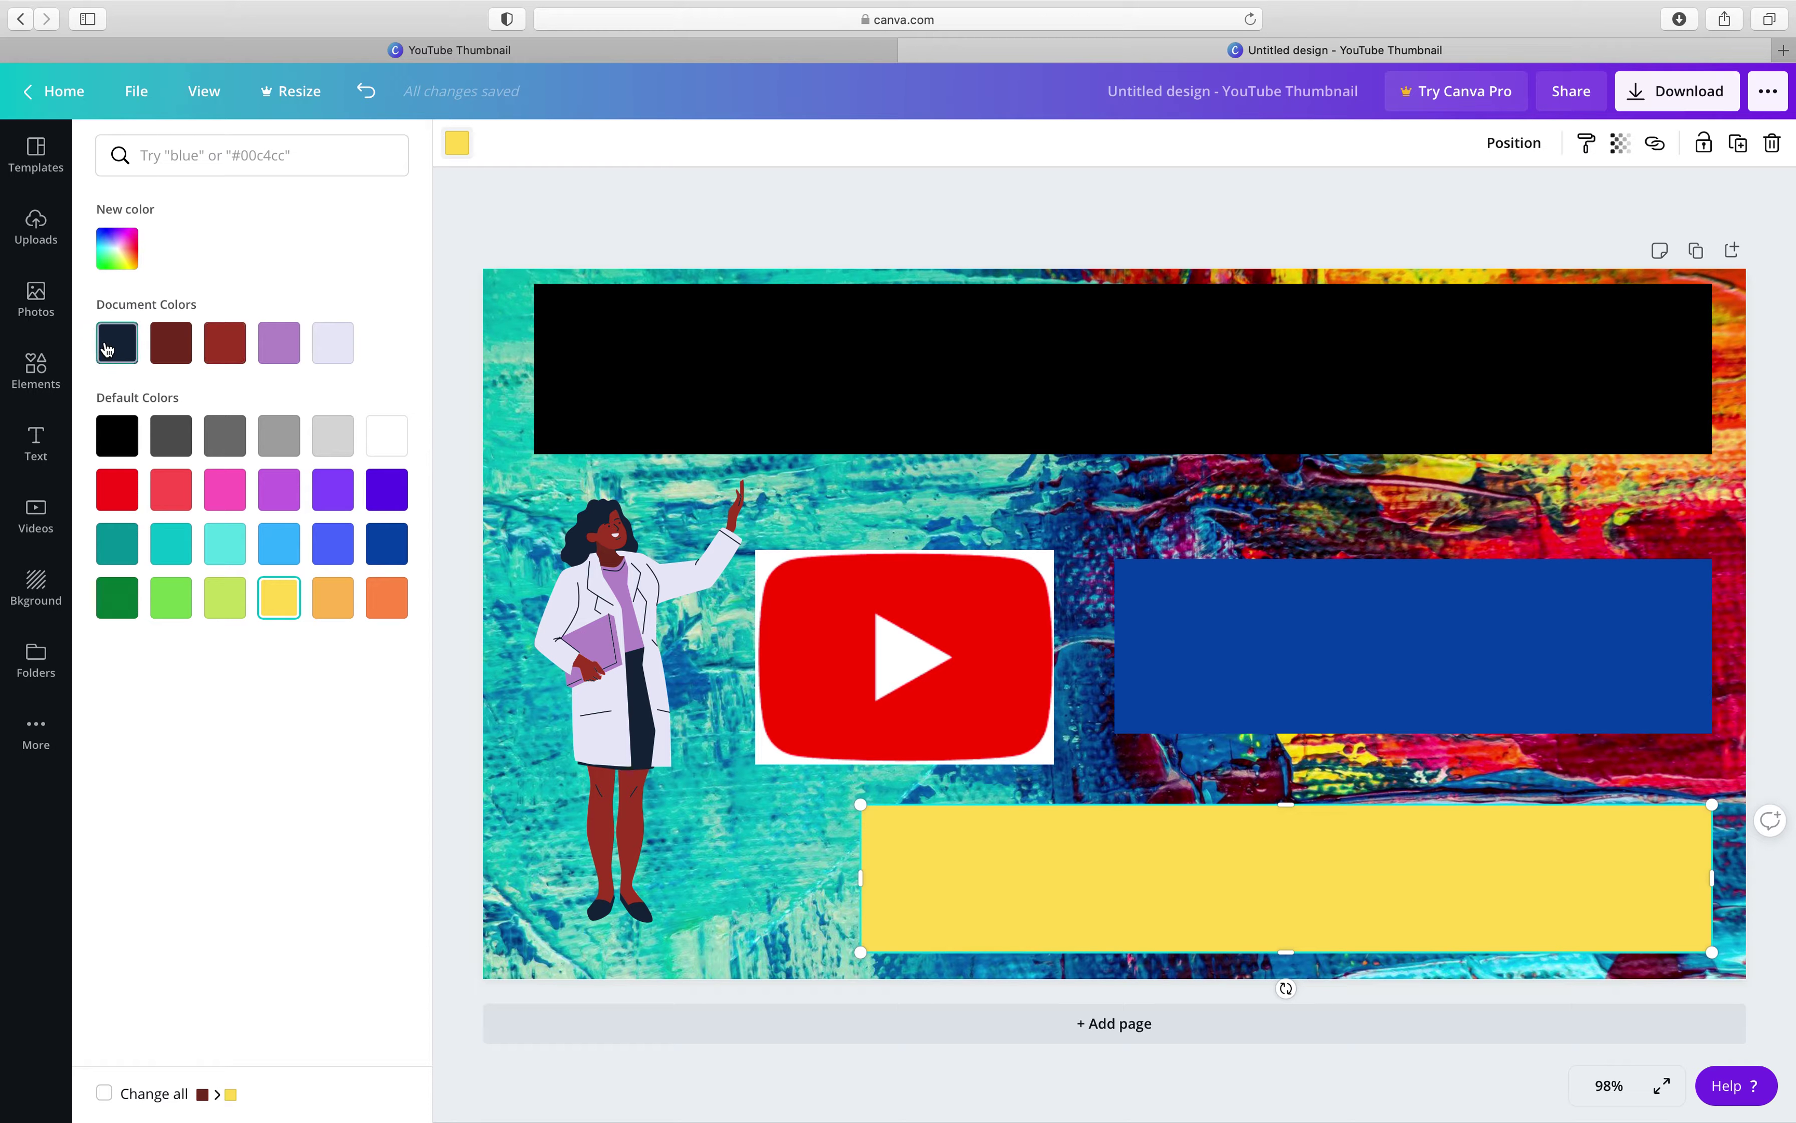
{"action": "left_click", "coordinate": [39, 450]}
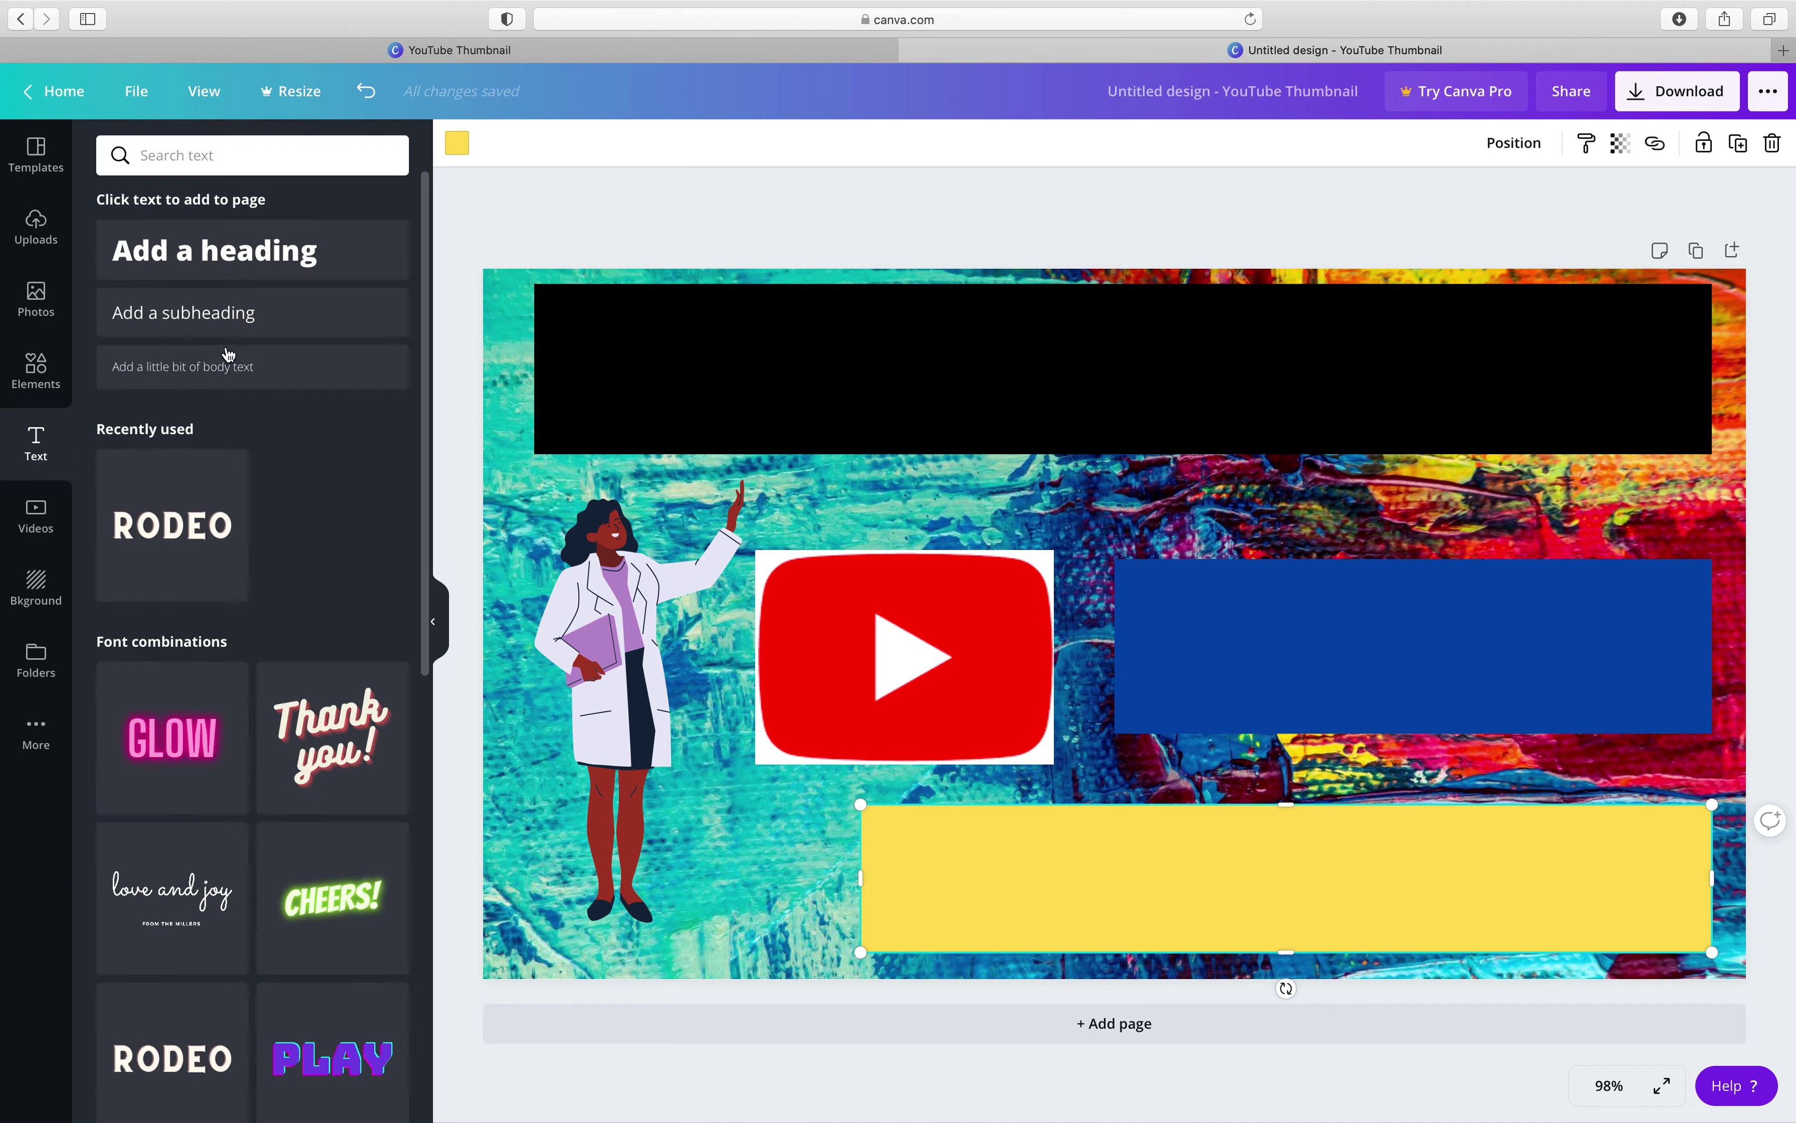
Add a heading in the black top bar reading 'How To Create'
{"action": "left_click", "coordinate": [222, 266]}
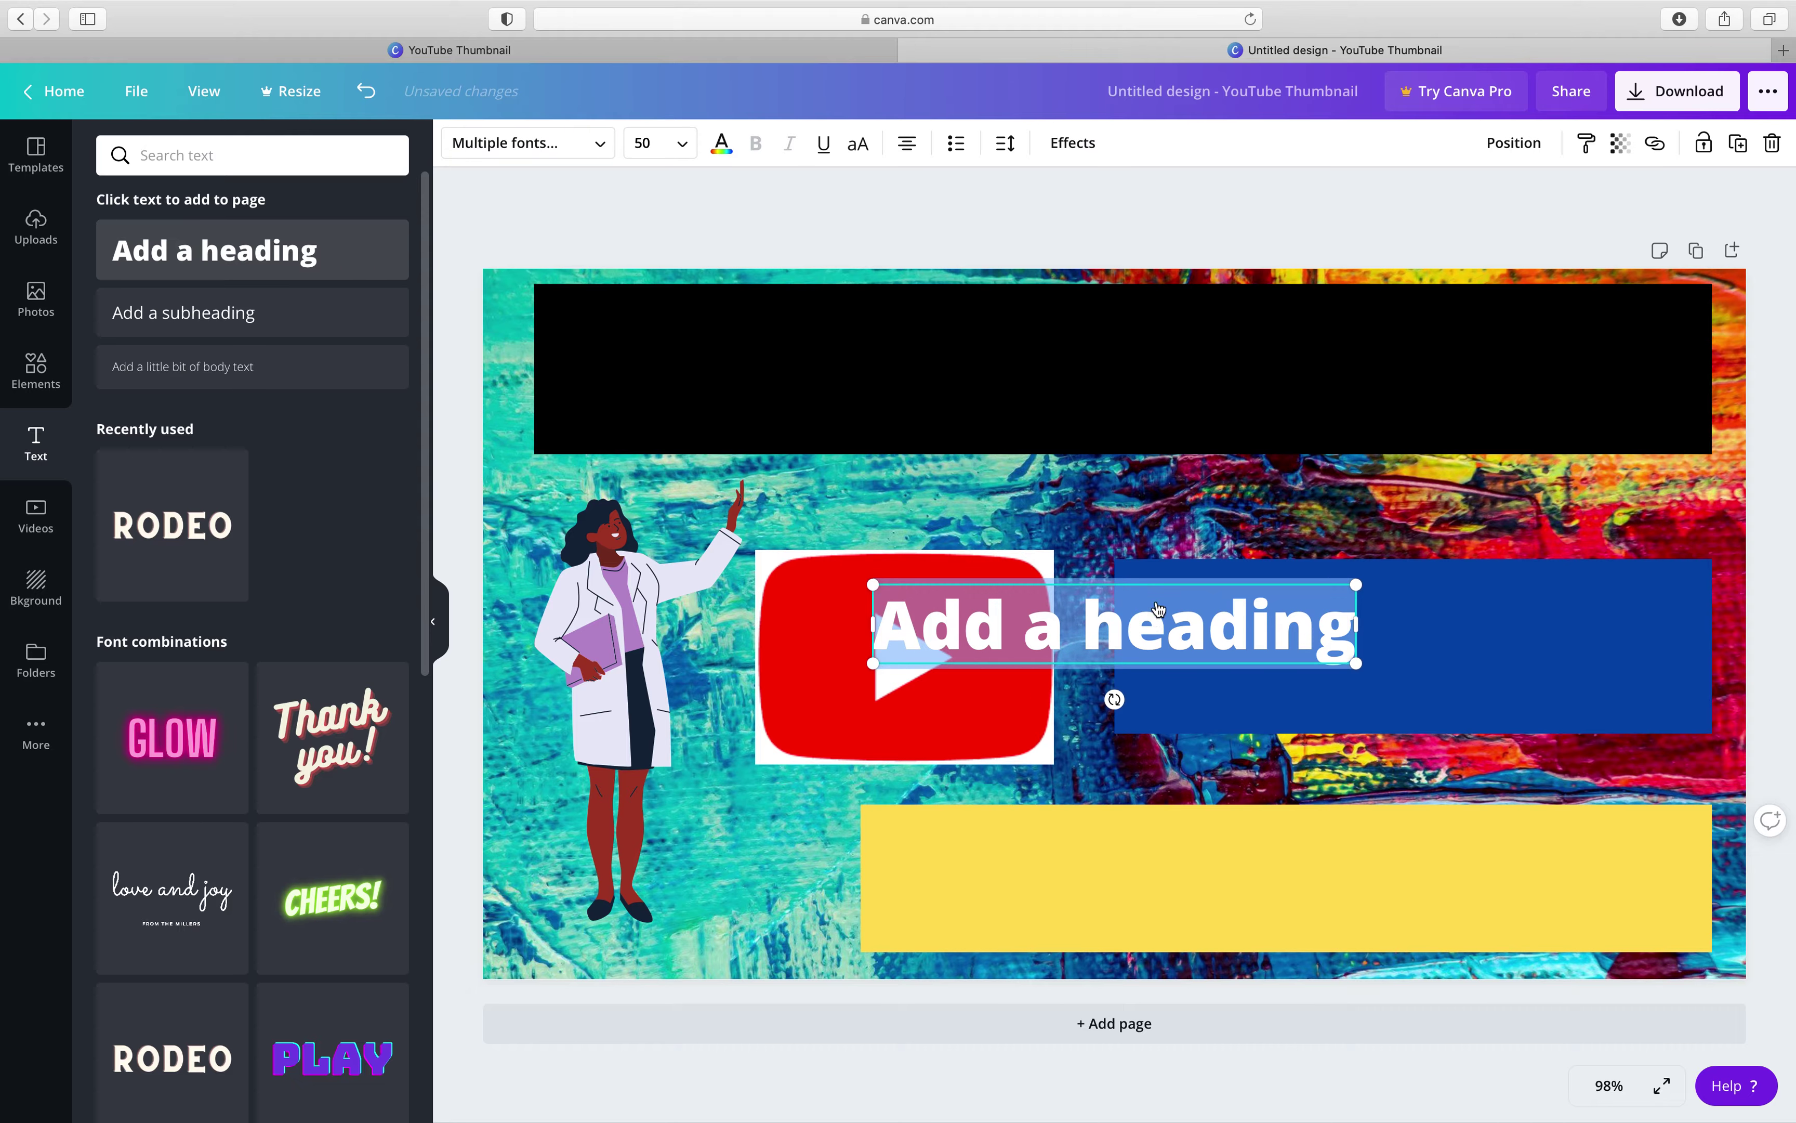
{"action": "left_click_drag", "start_coordinate": [1127, 623], "coordinate": [1123, 374]}
{"action": "left_click", "coordinate": [999, 634]}
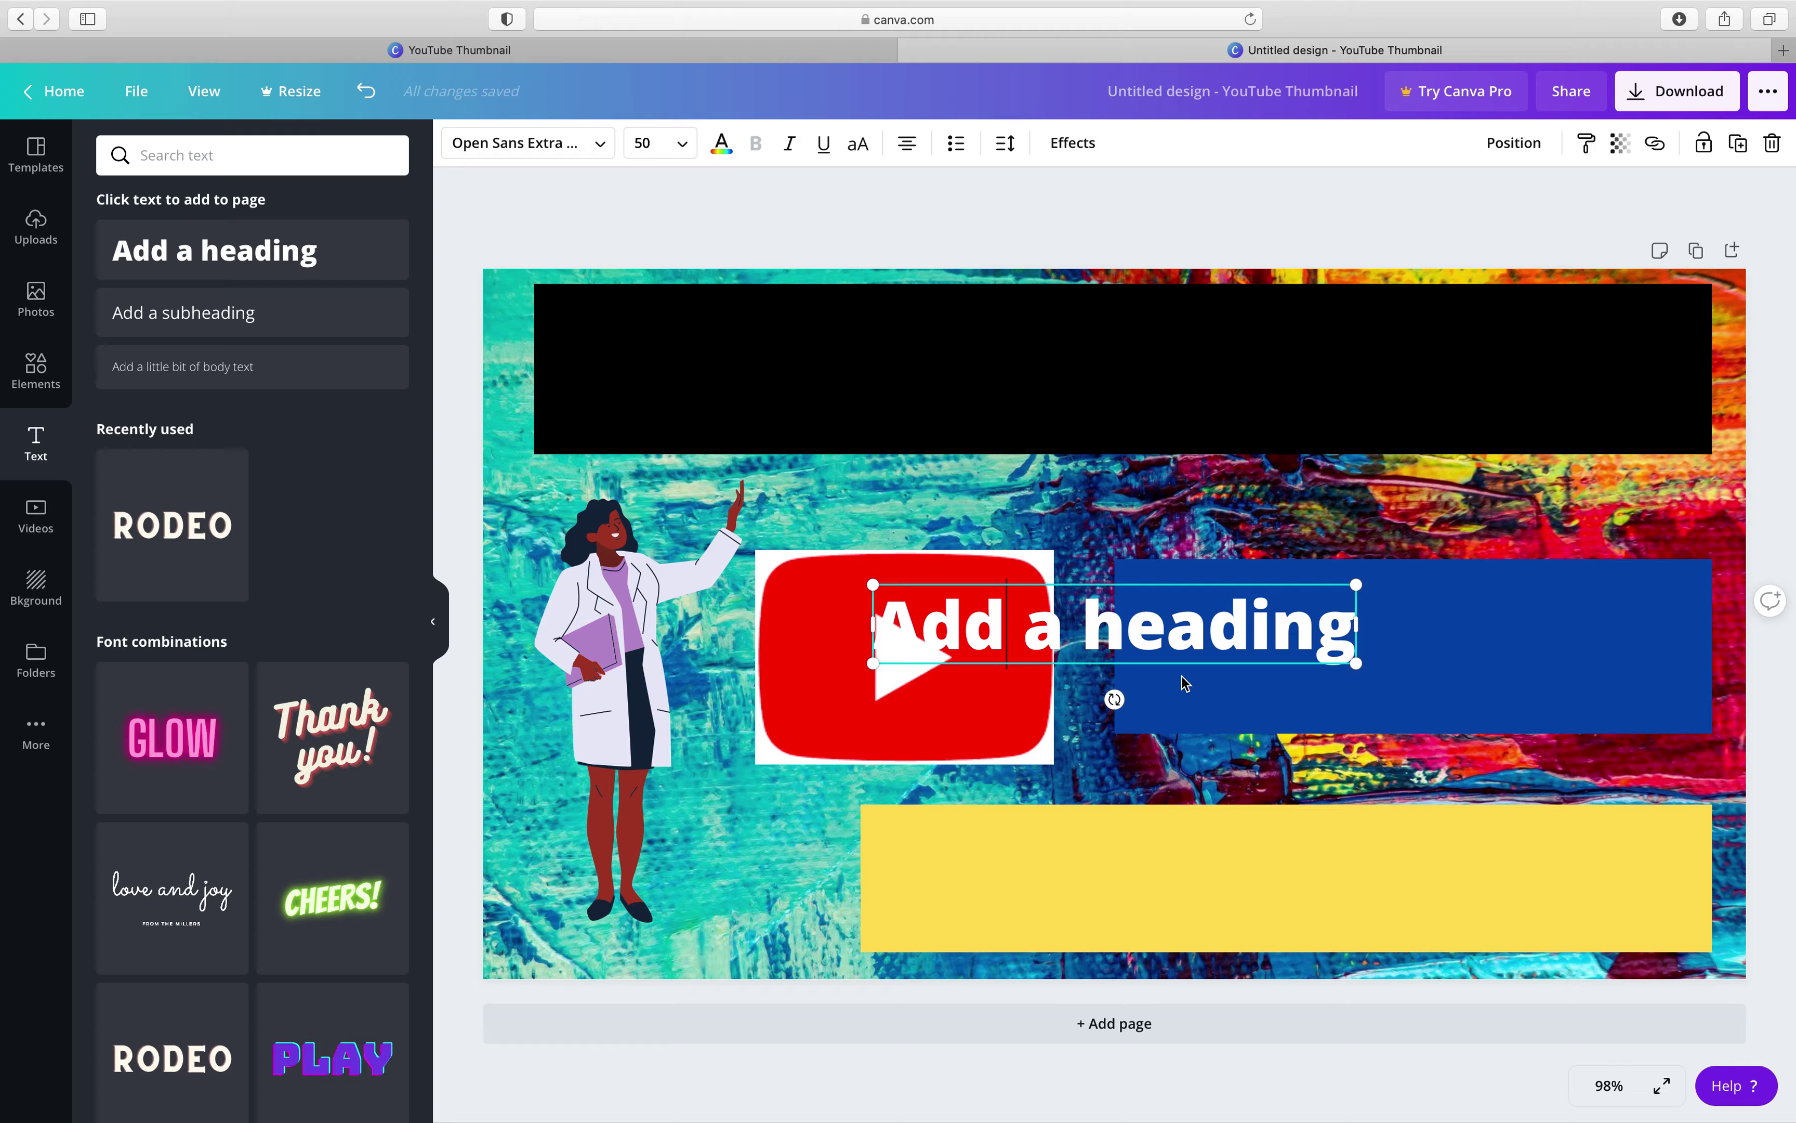
{"action": "key", "text": "super+z"}
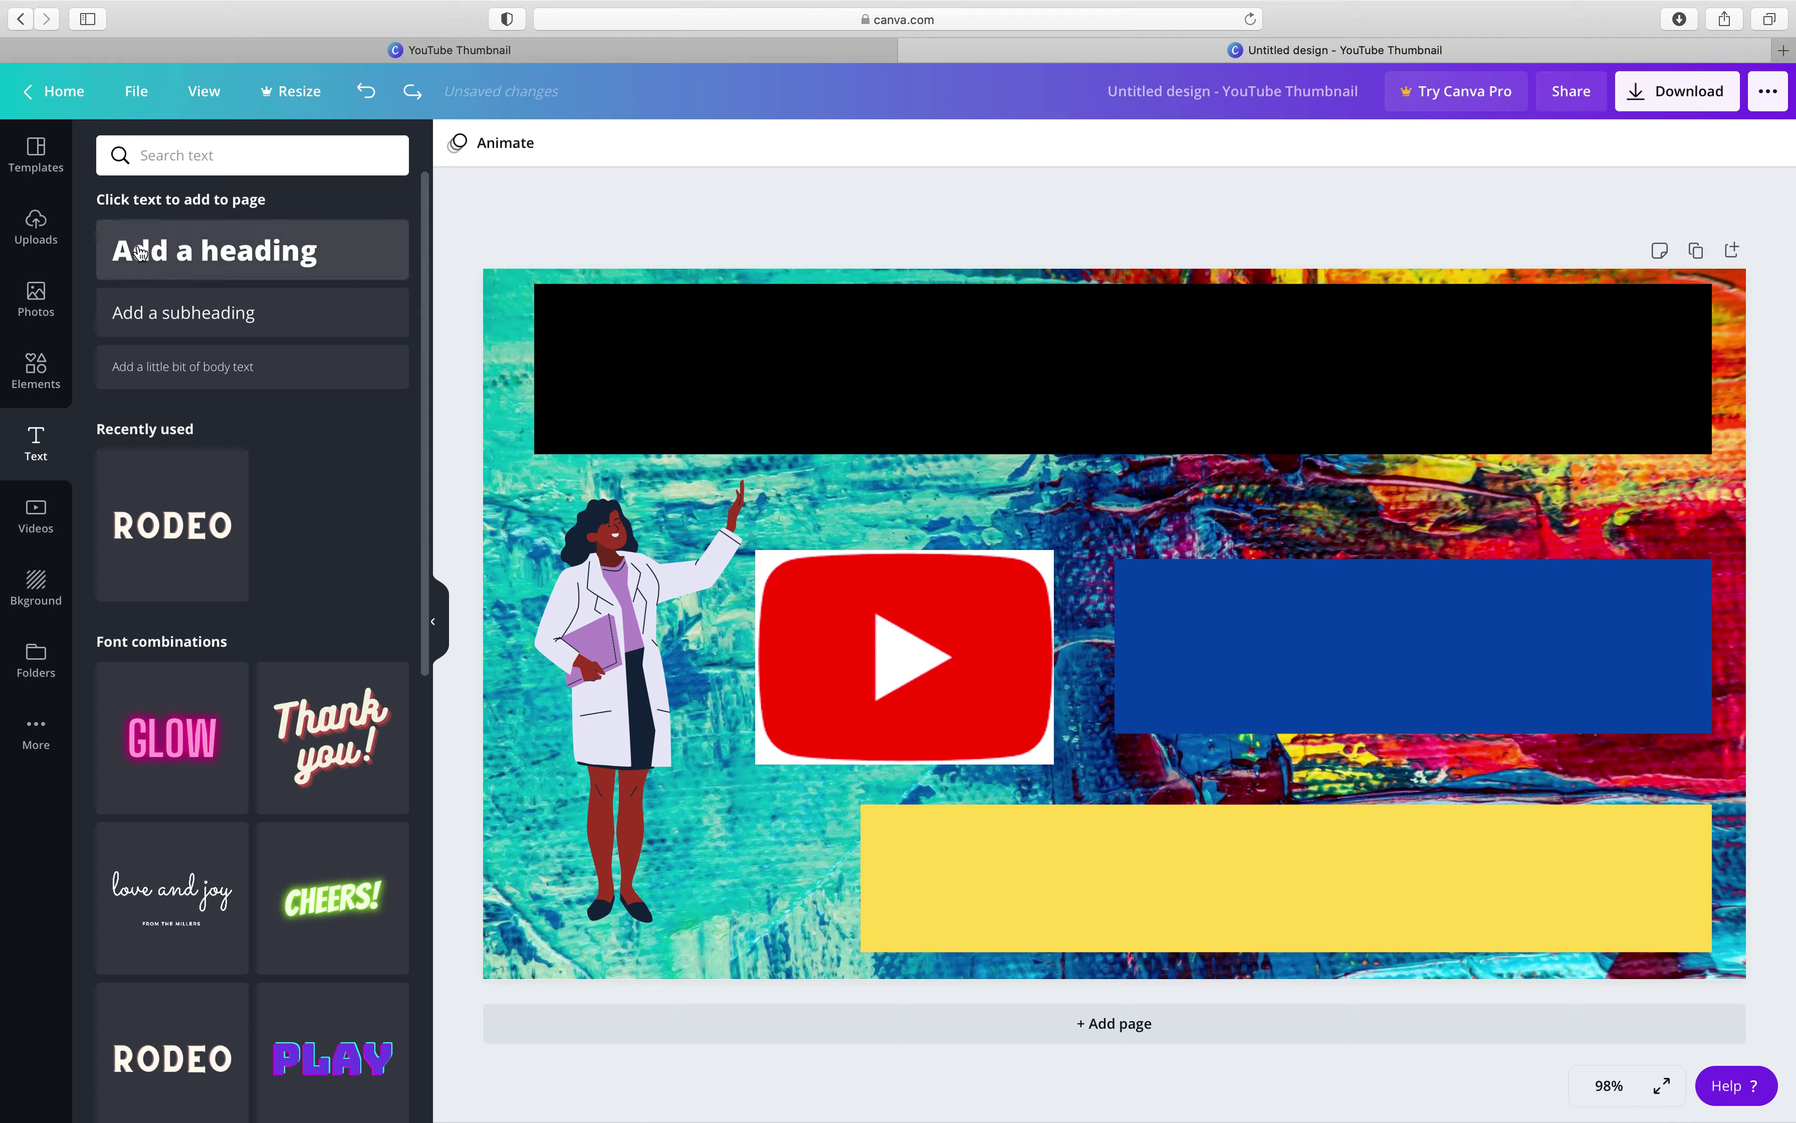
{"action": "left_click", "coordinate": [225, 256]}
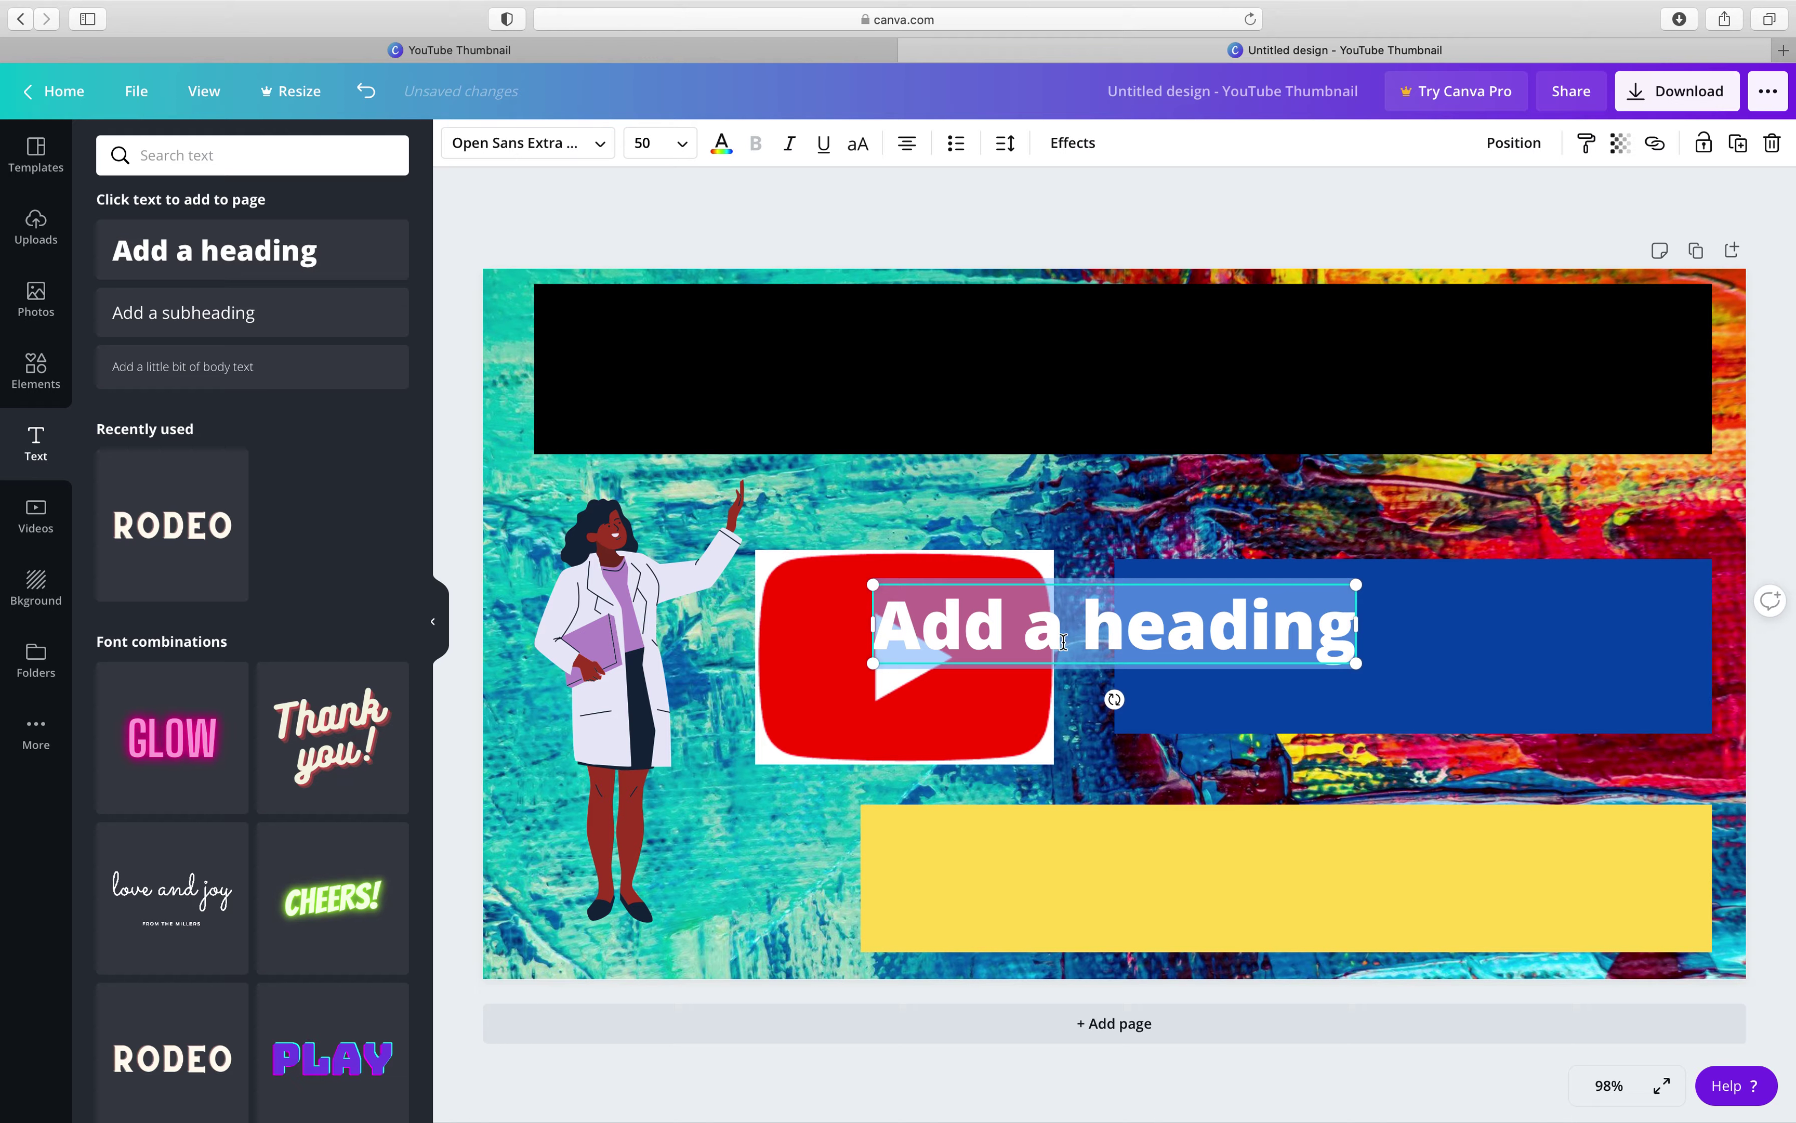
{"action": "left_click", "coordinate": [934, 774]}
{"action": "left_click_drag", "start_coordinate": [1002, 632], "coordinate": [963, 376]}
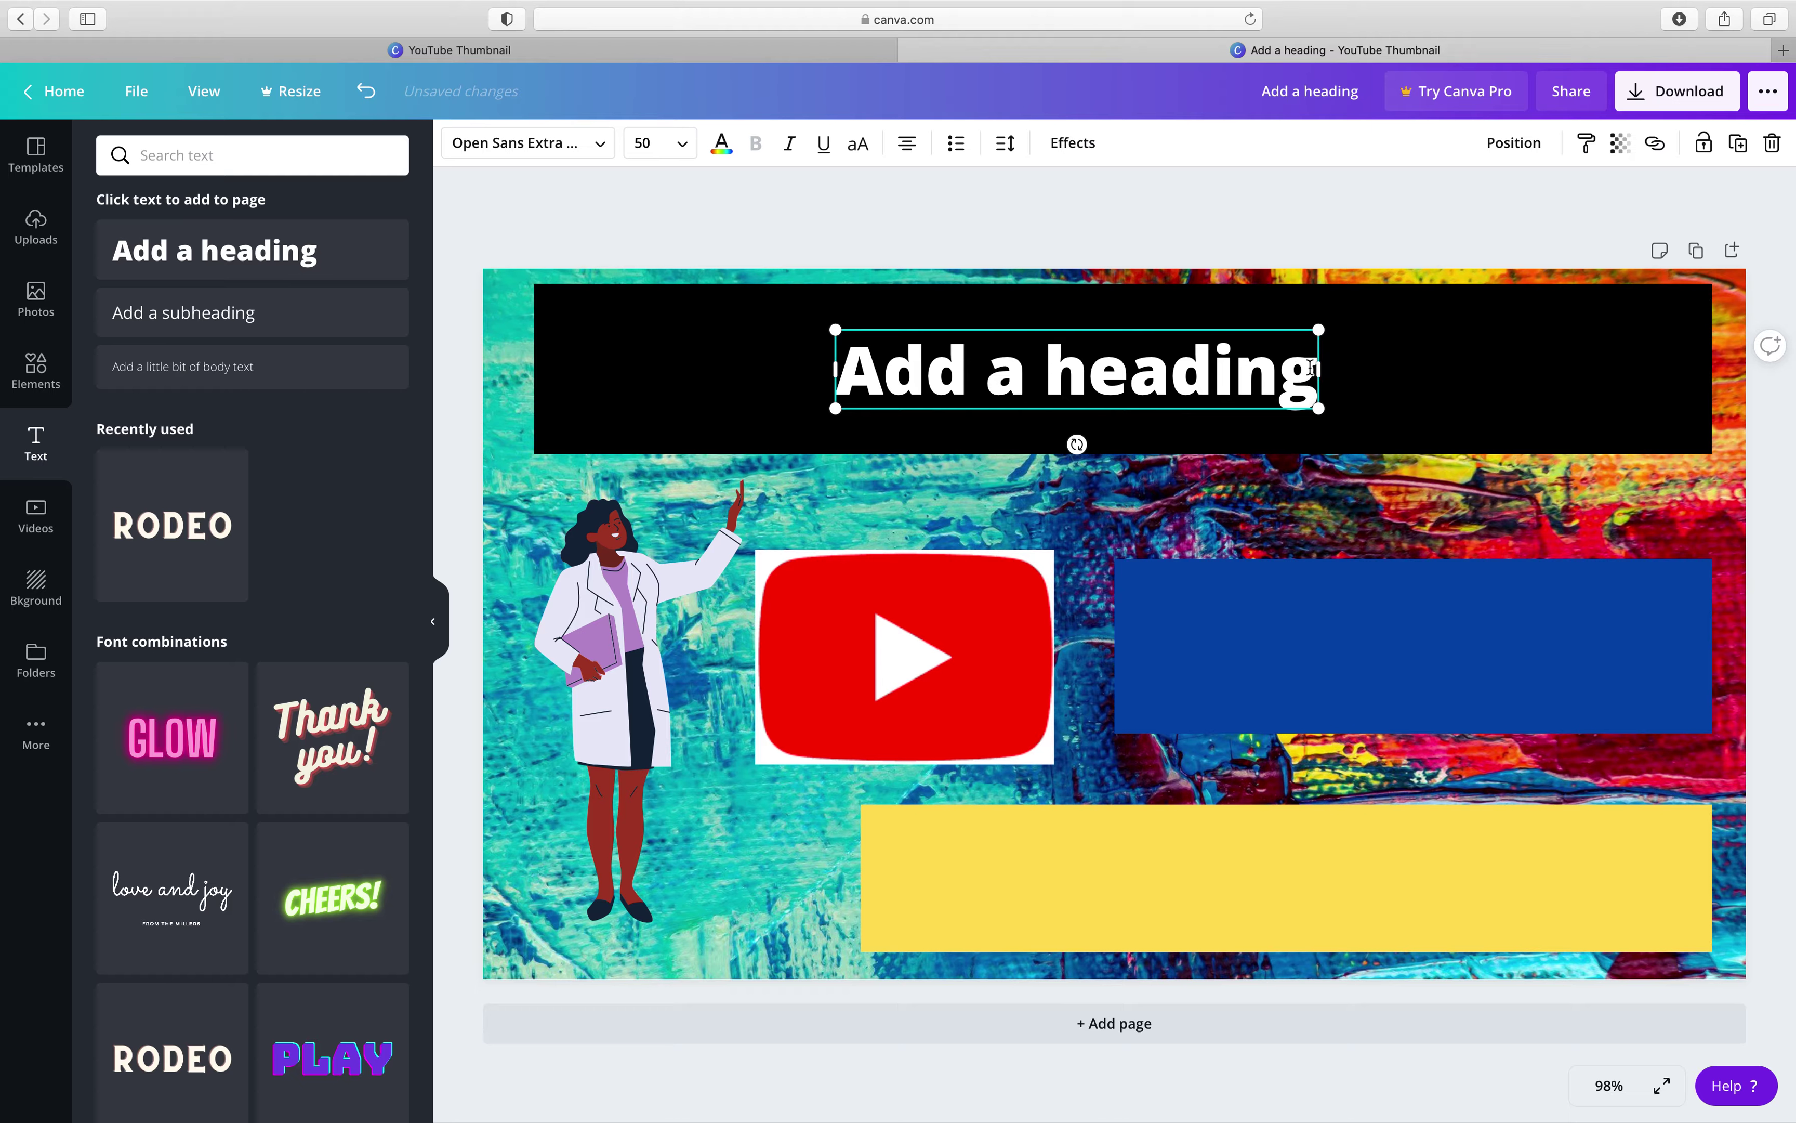
{"action": "key", "text": "BackSpace"}
{"action": "key", "text": "BackSpace"}
{"action": "key", "text": "BackSpace"}
{"action": "key", "text": "BackSpace"}
{"action": "key", "text": "BackSpace"}
{"action": "key", "text": "BackSpace"}
{"action": "key", "text": "BackSpace"}
{"action": "key", "text": "BackSpace"}
{"action": "key", "text": "BackSpace"}
{"action": "key", "text": "BackSpace"}
{"action": "key", "text": "BackSpace"}
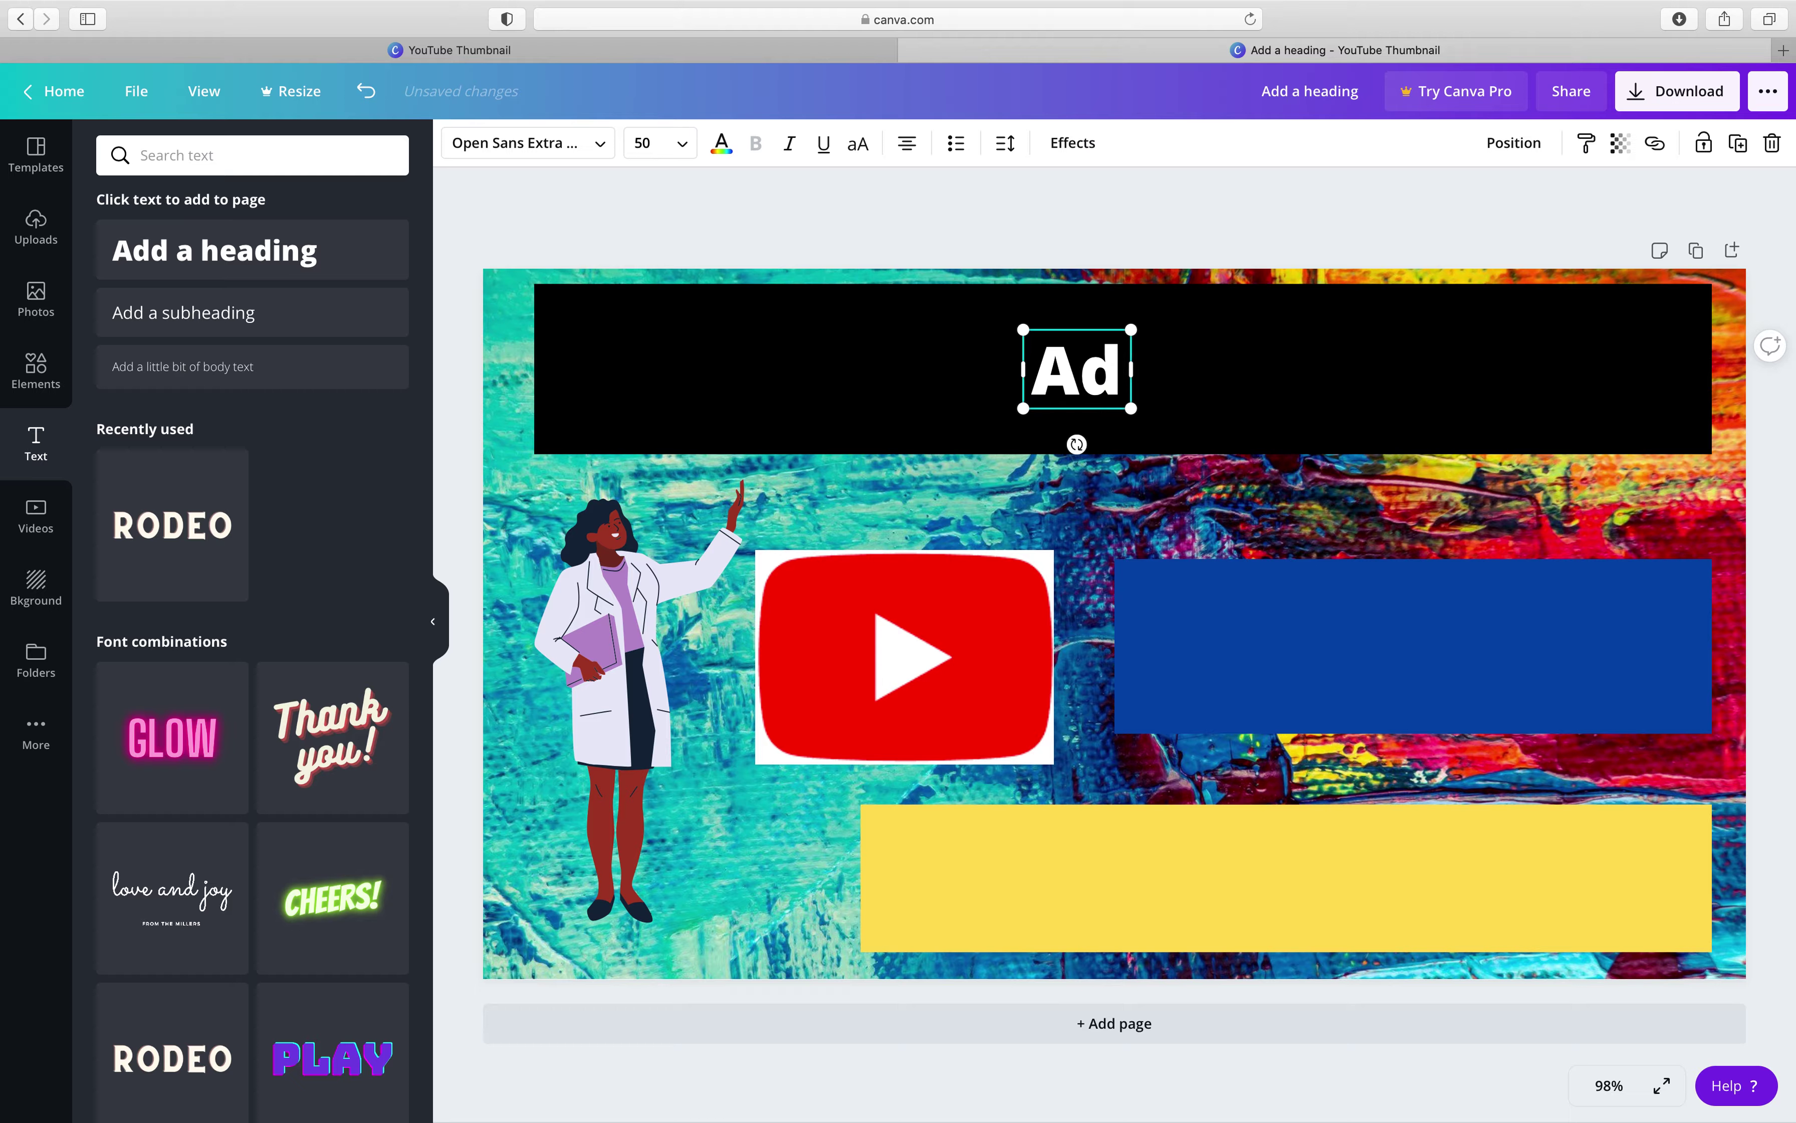
{"action": "key", "text": "BackSpace"}
{"action": "key", "text": "BackSpace"}
{"action": "type", "text": "Ho"}
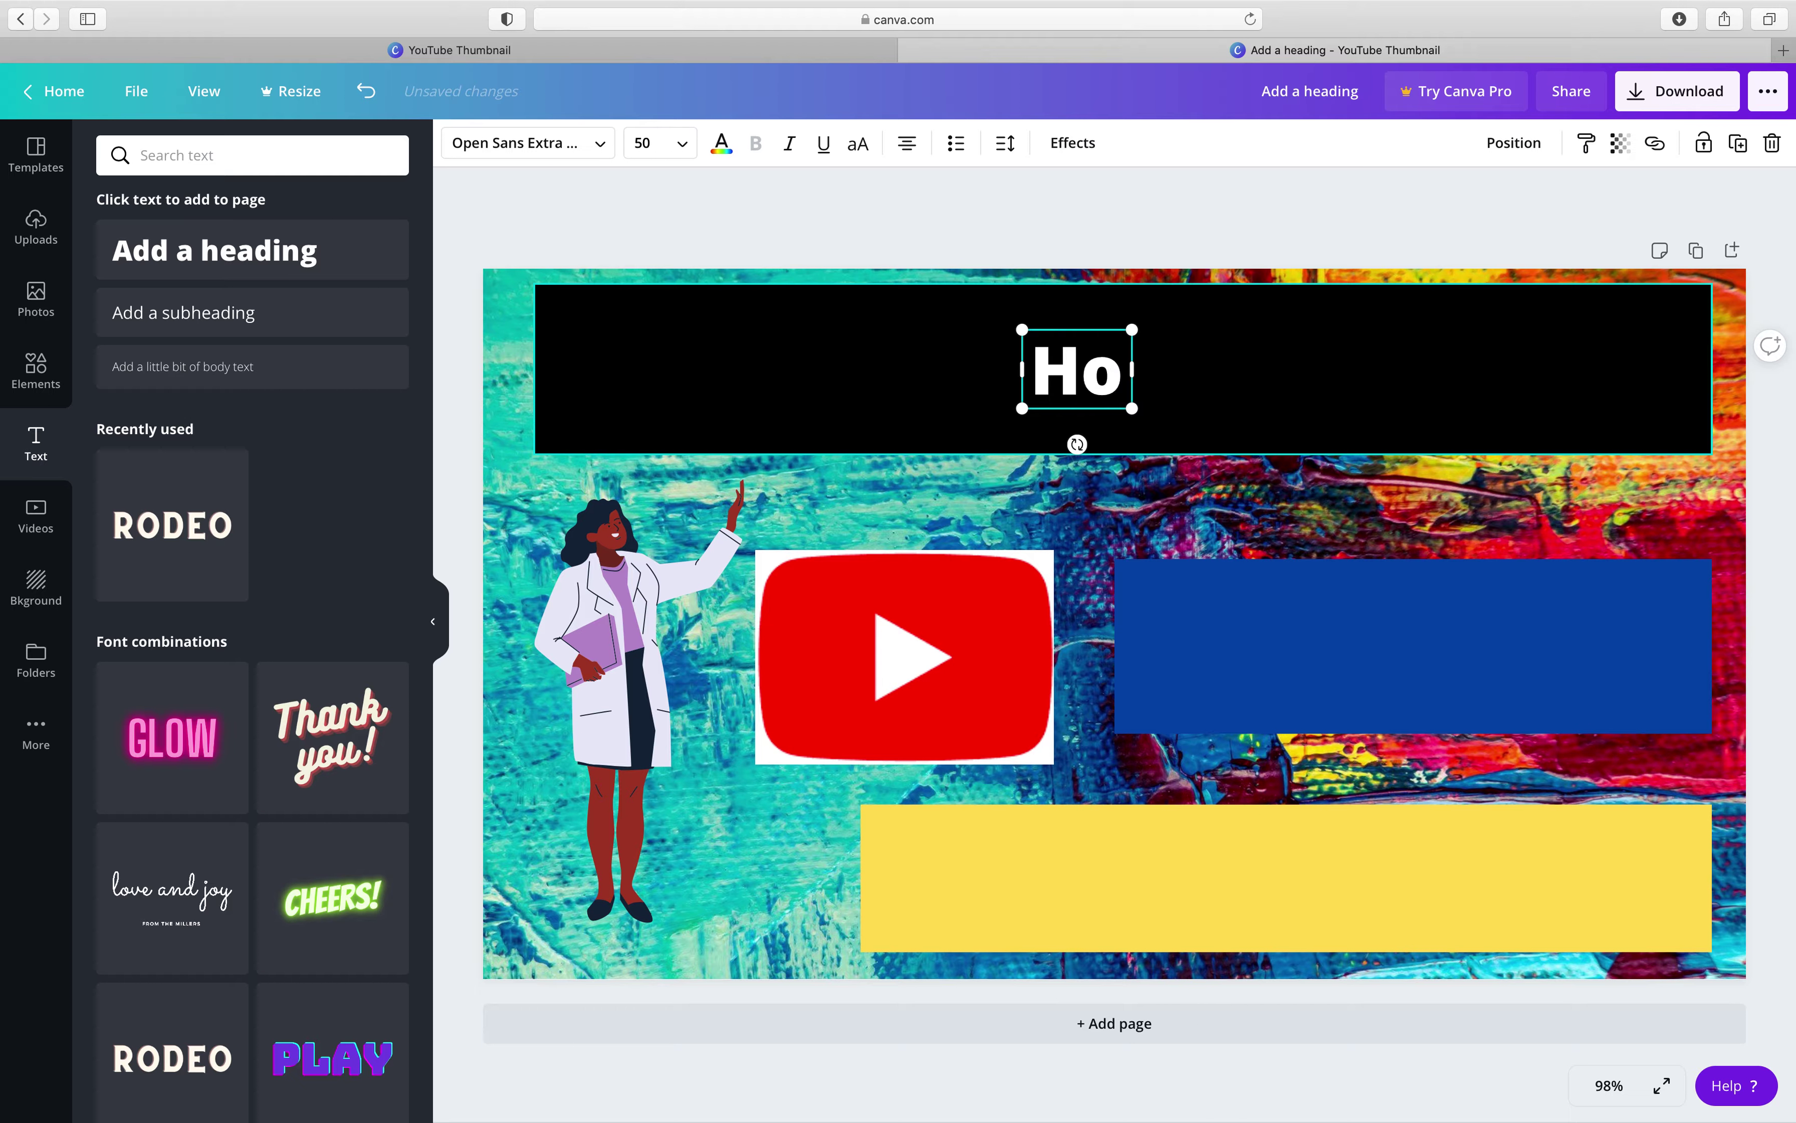
{"action": "type", "text": "w To"}
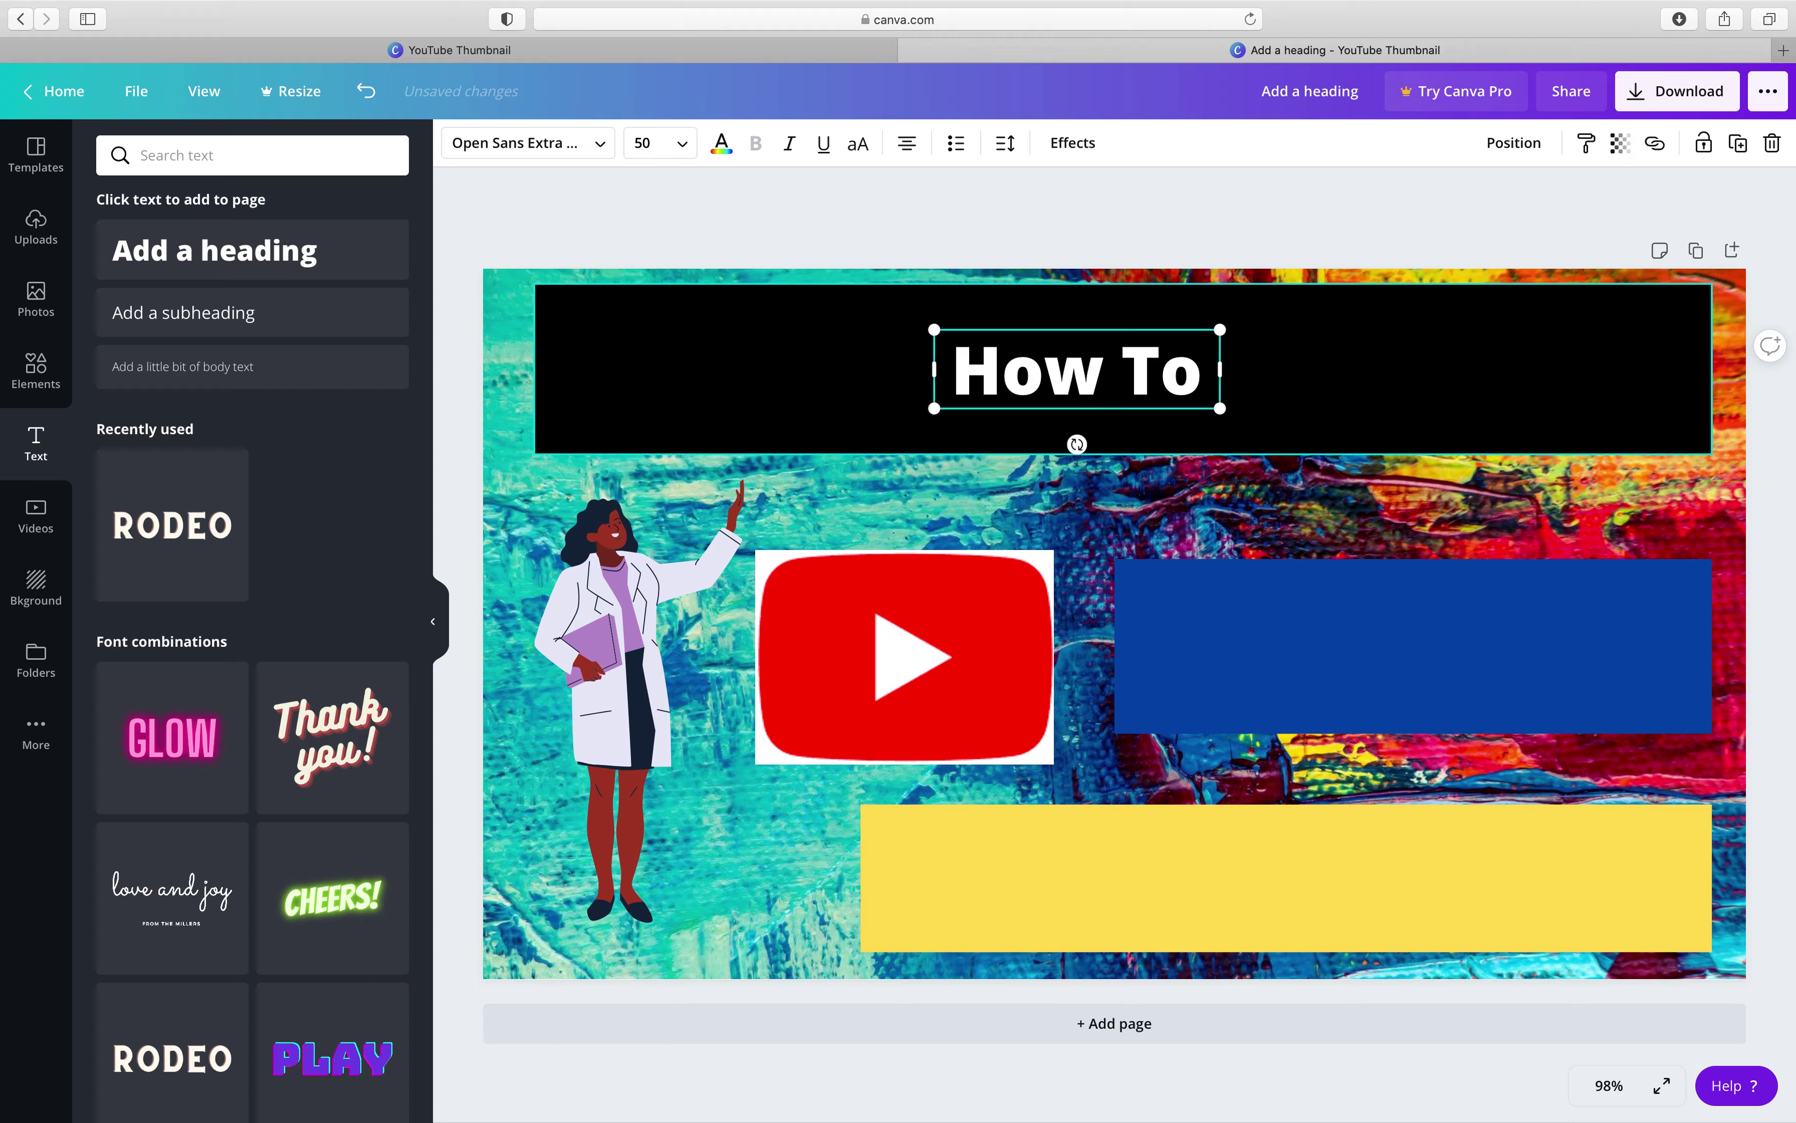
{"action": "type", "text": " Create"}
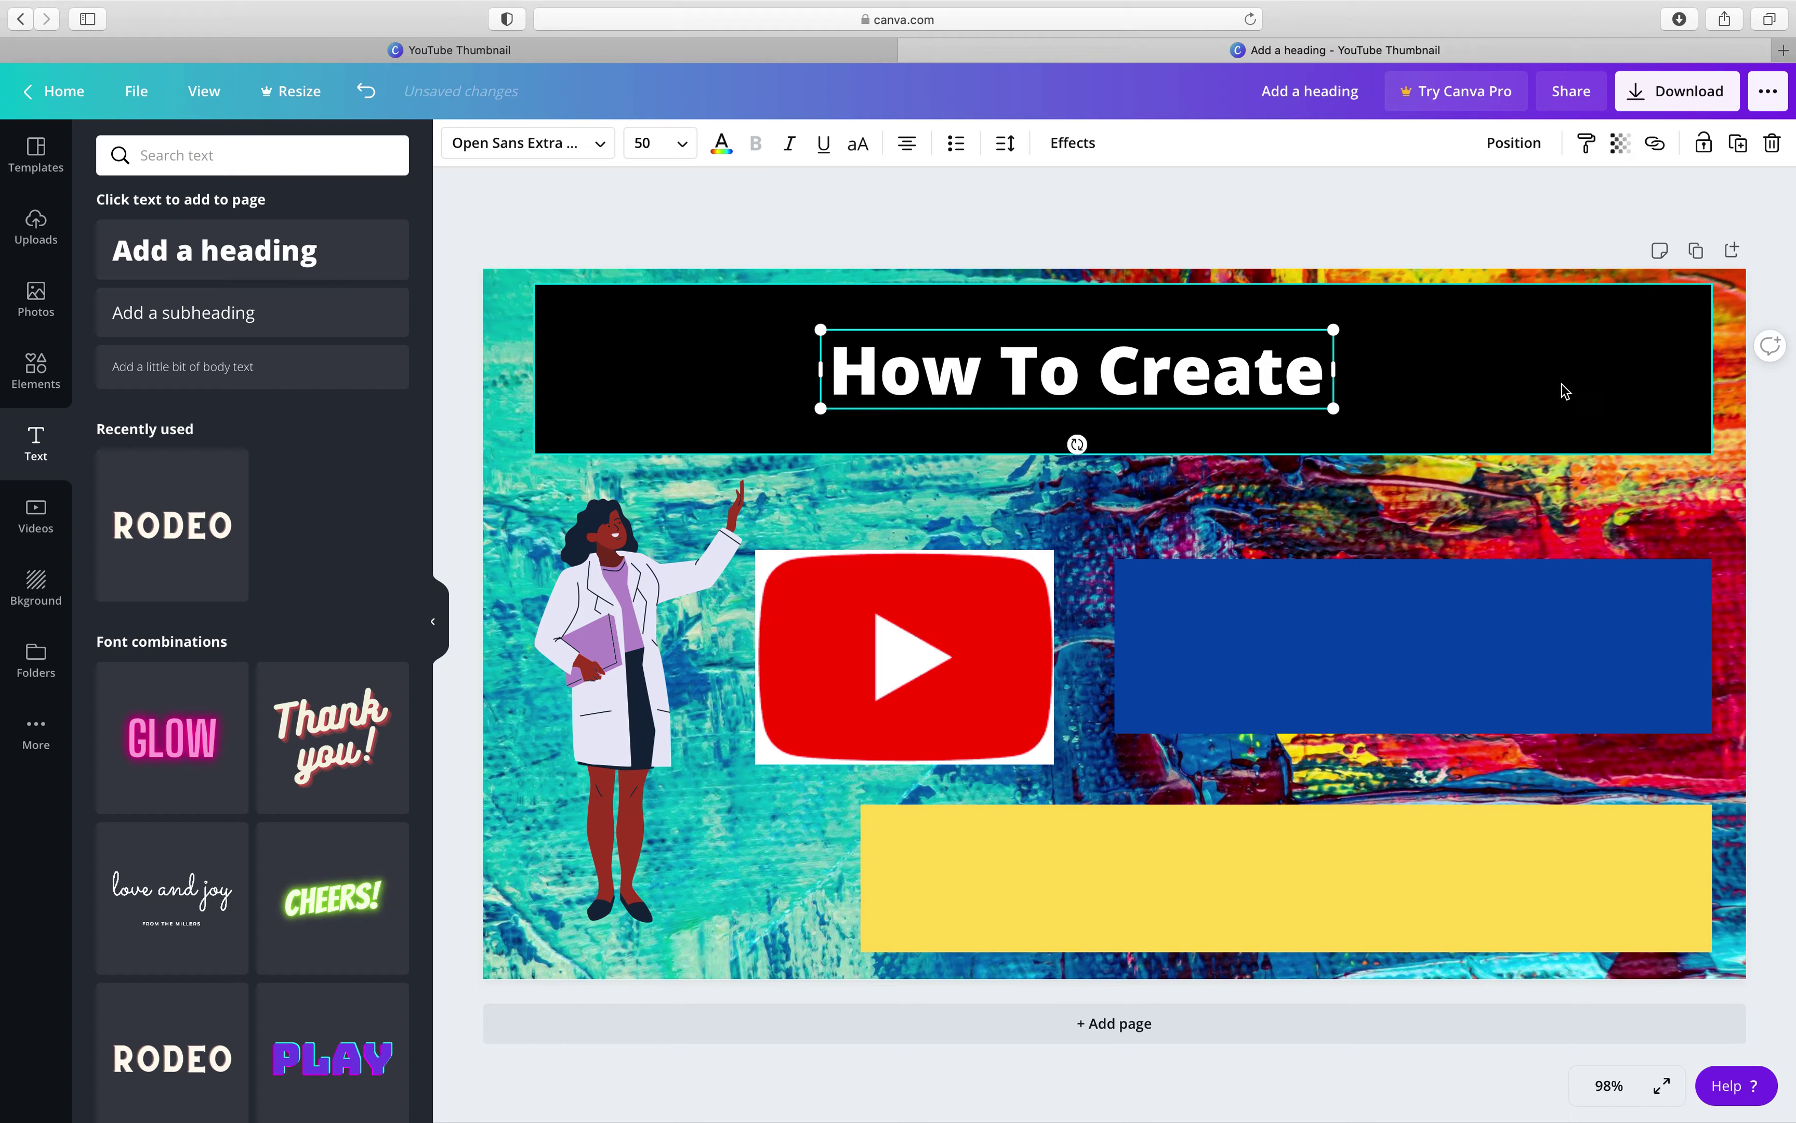
Set the title to size 96, nudge it up, and add a 'Thumbnails' heading
{"action": "left_click", "coordinate": [686, 149]}
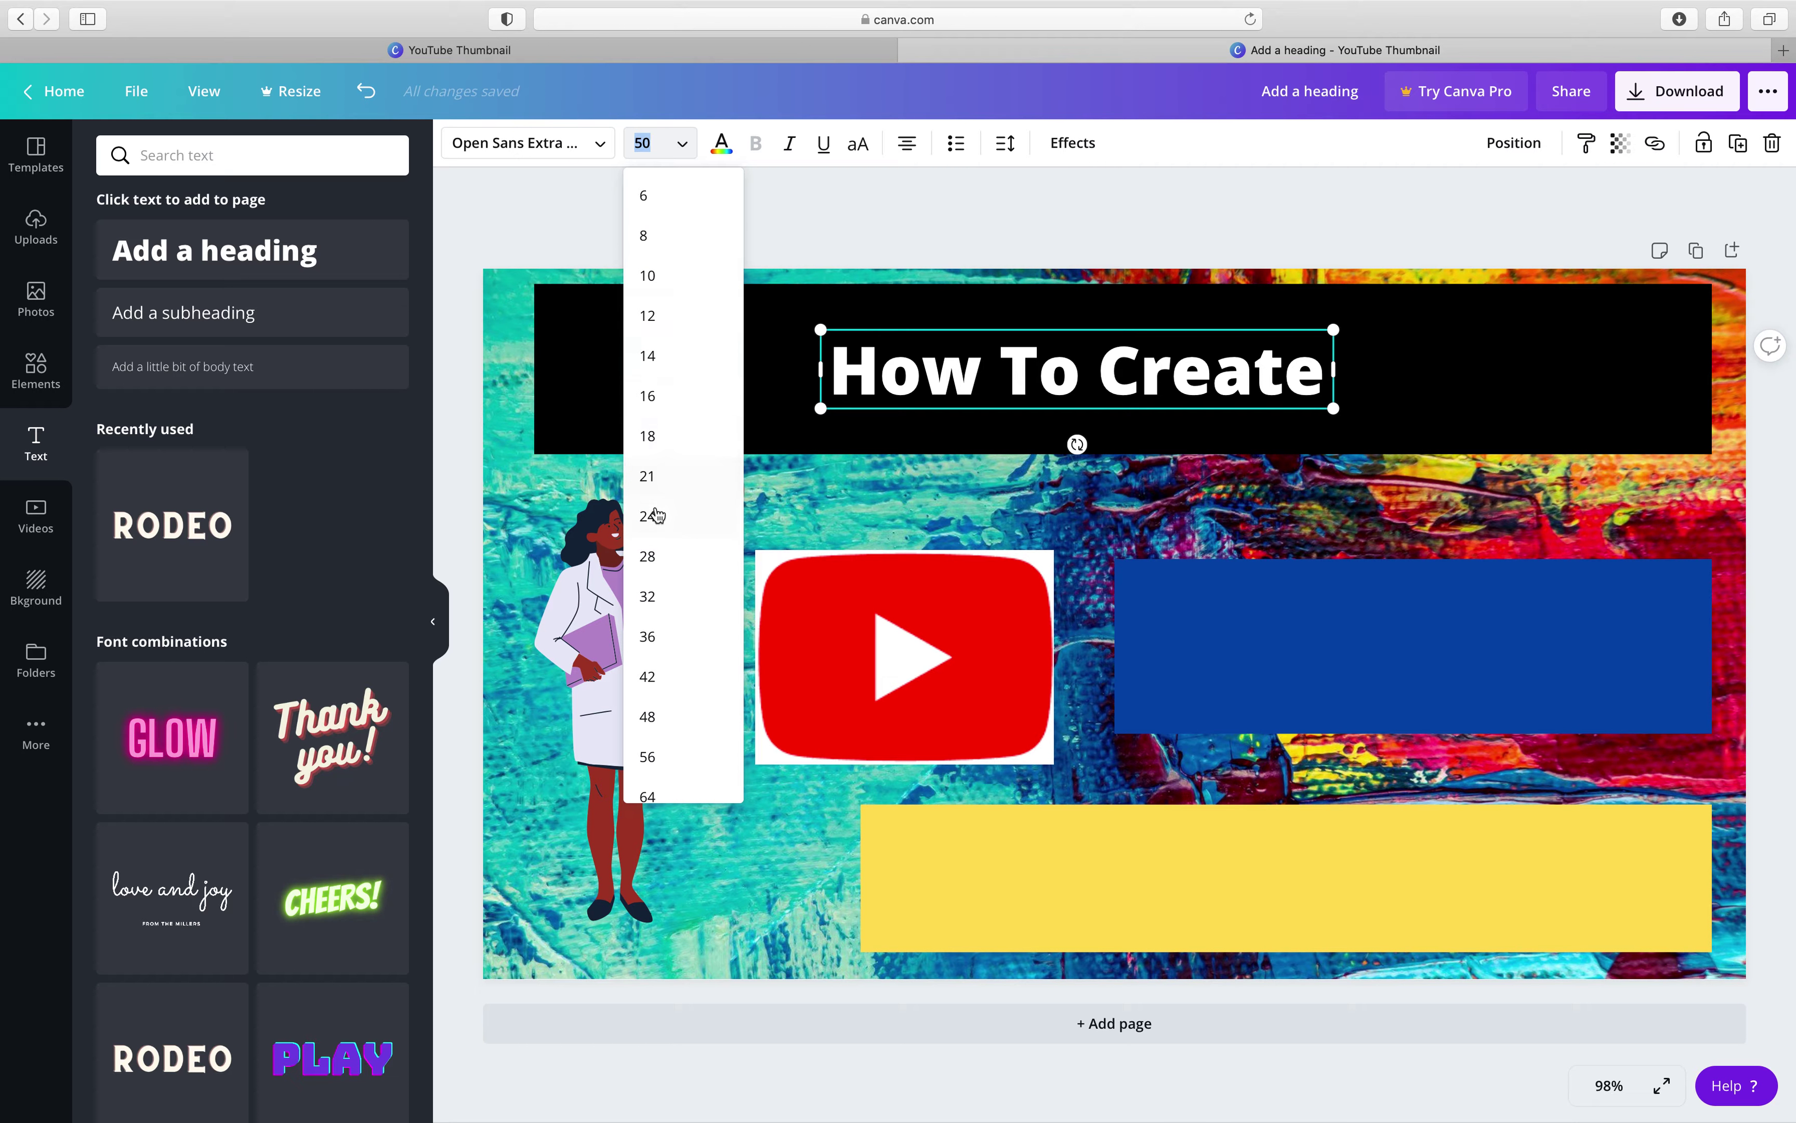
{"action": "scroll", "coordinate": [671, 660], "scroll_direction": "down", "scroll_amount": 5}
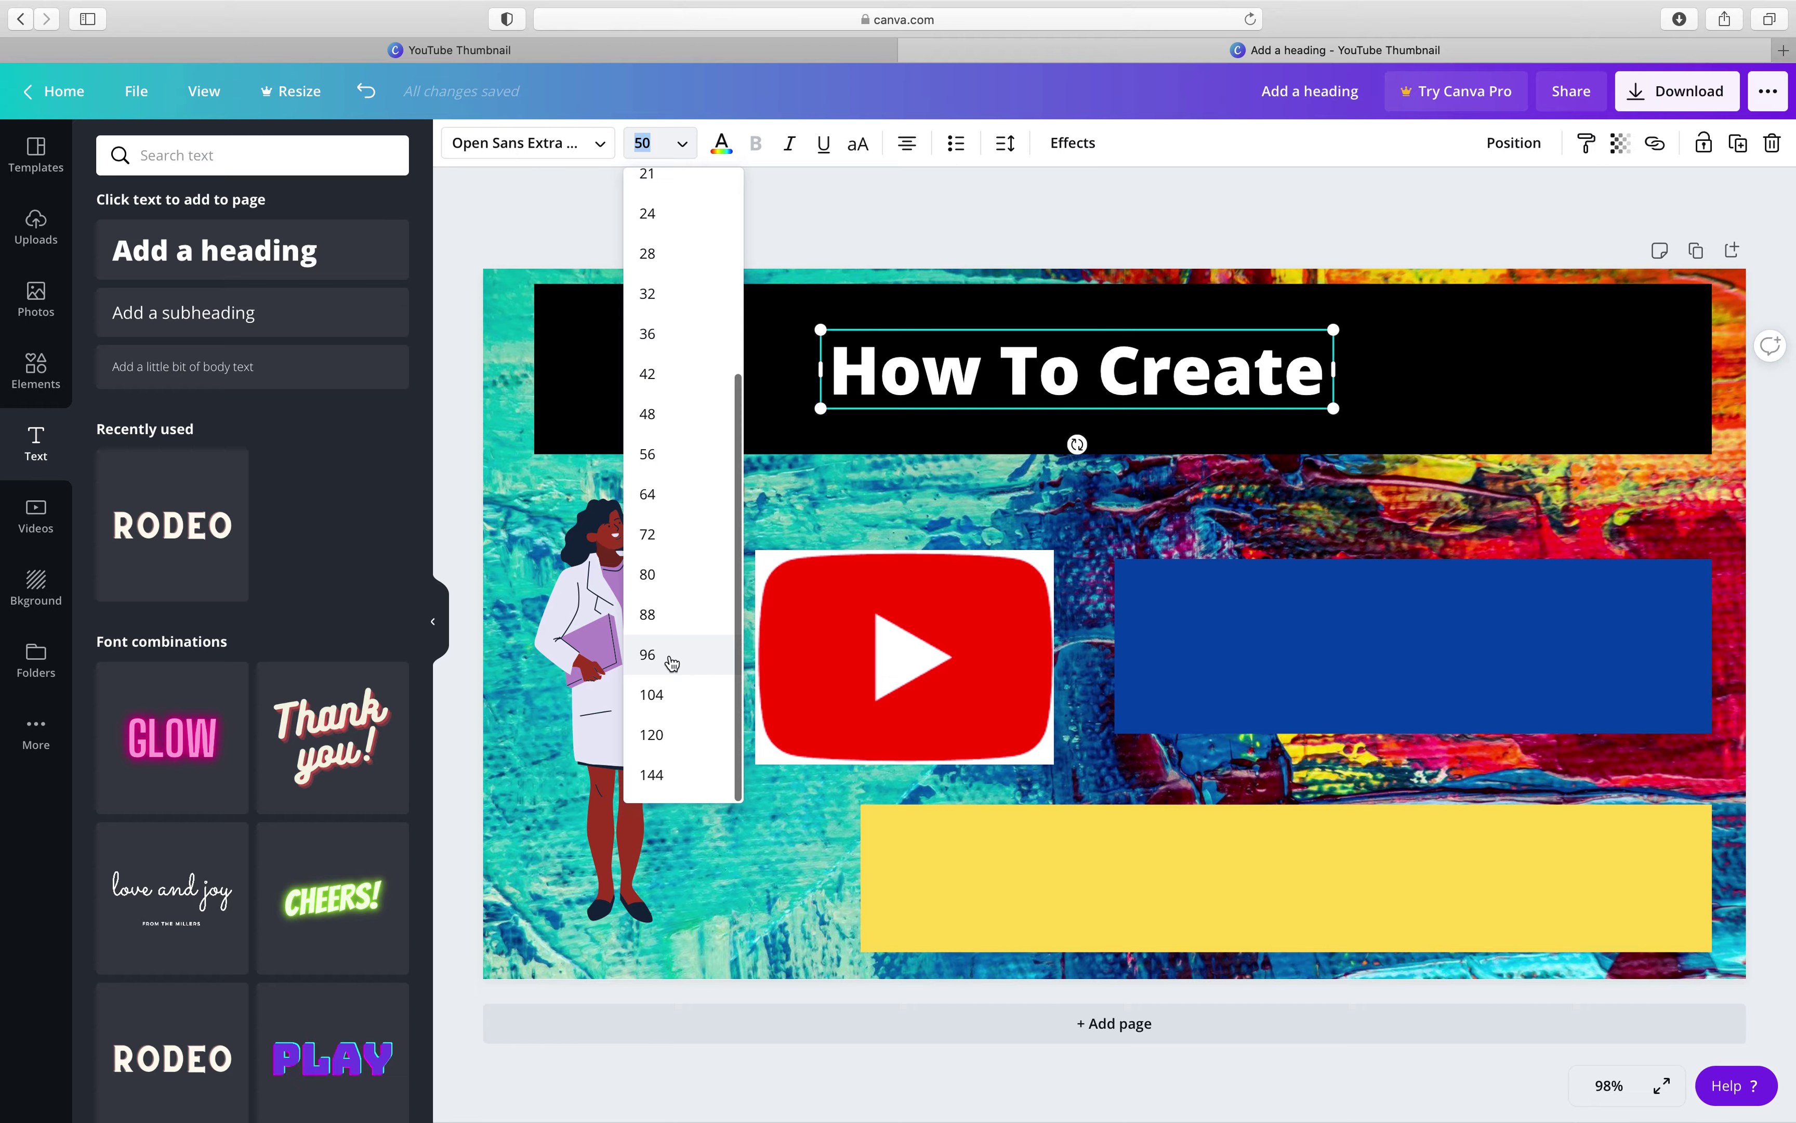
{"action": "left_click", "coordinate": [670, 655]}
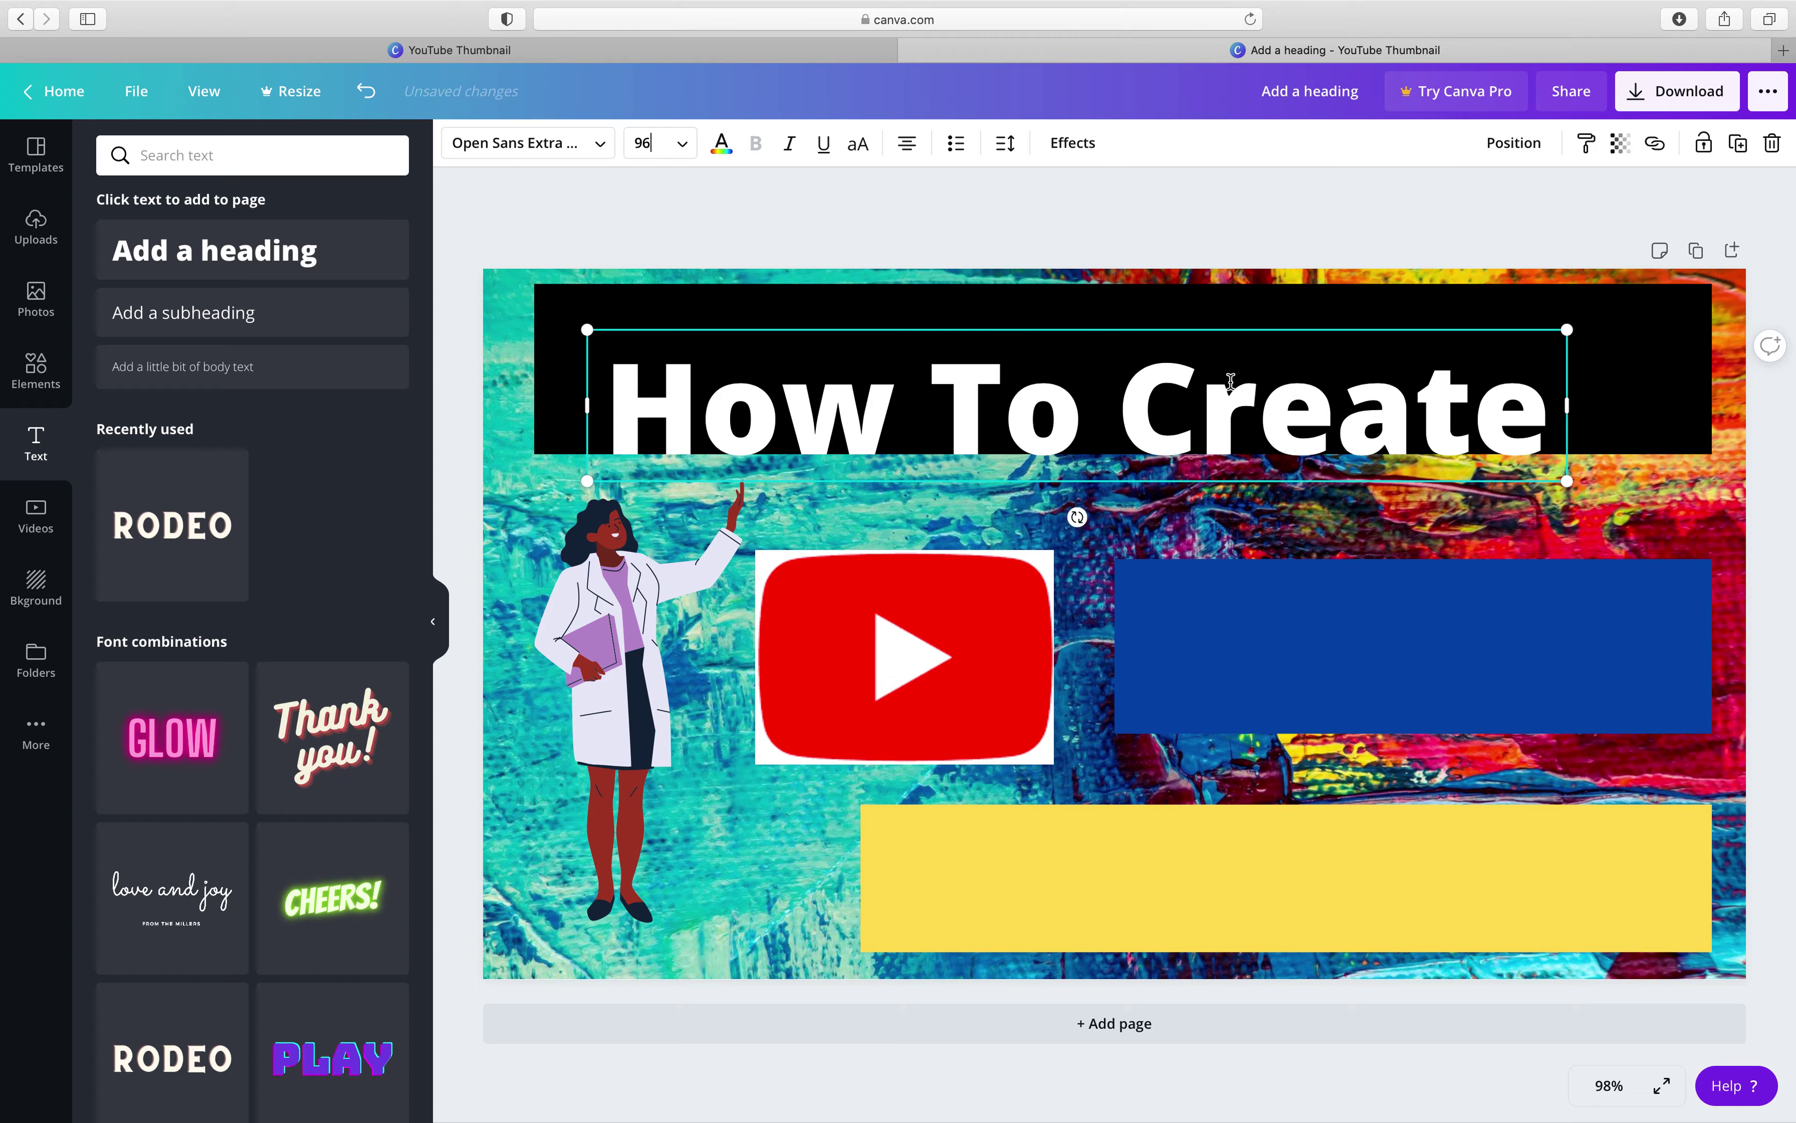
{"action": "double_click", "coordinate": [1292, 356]}
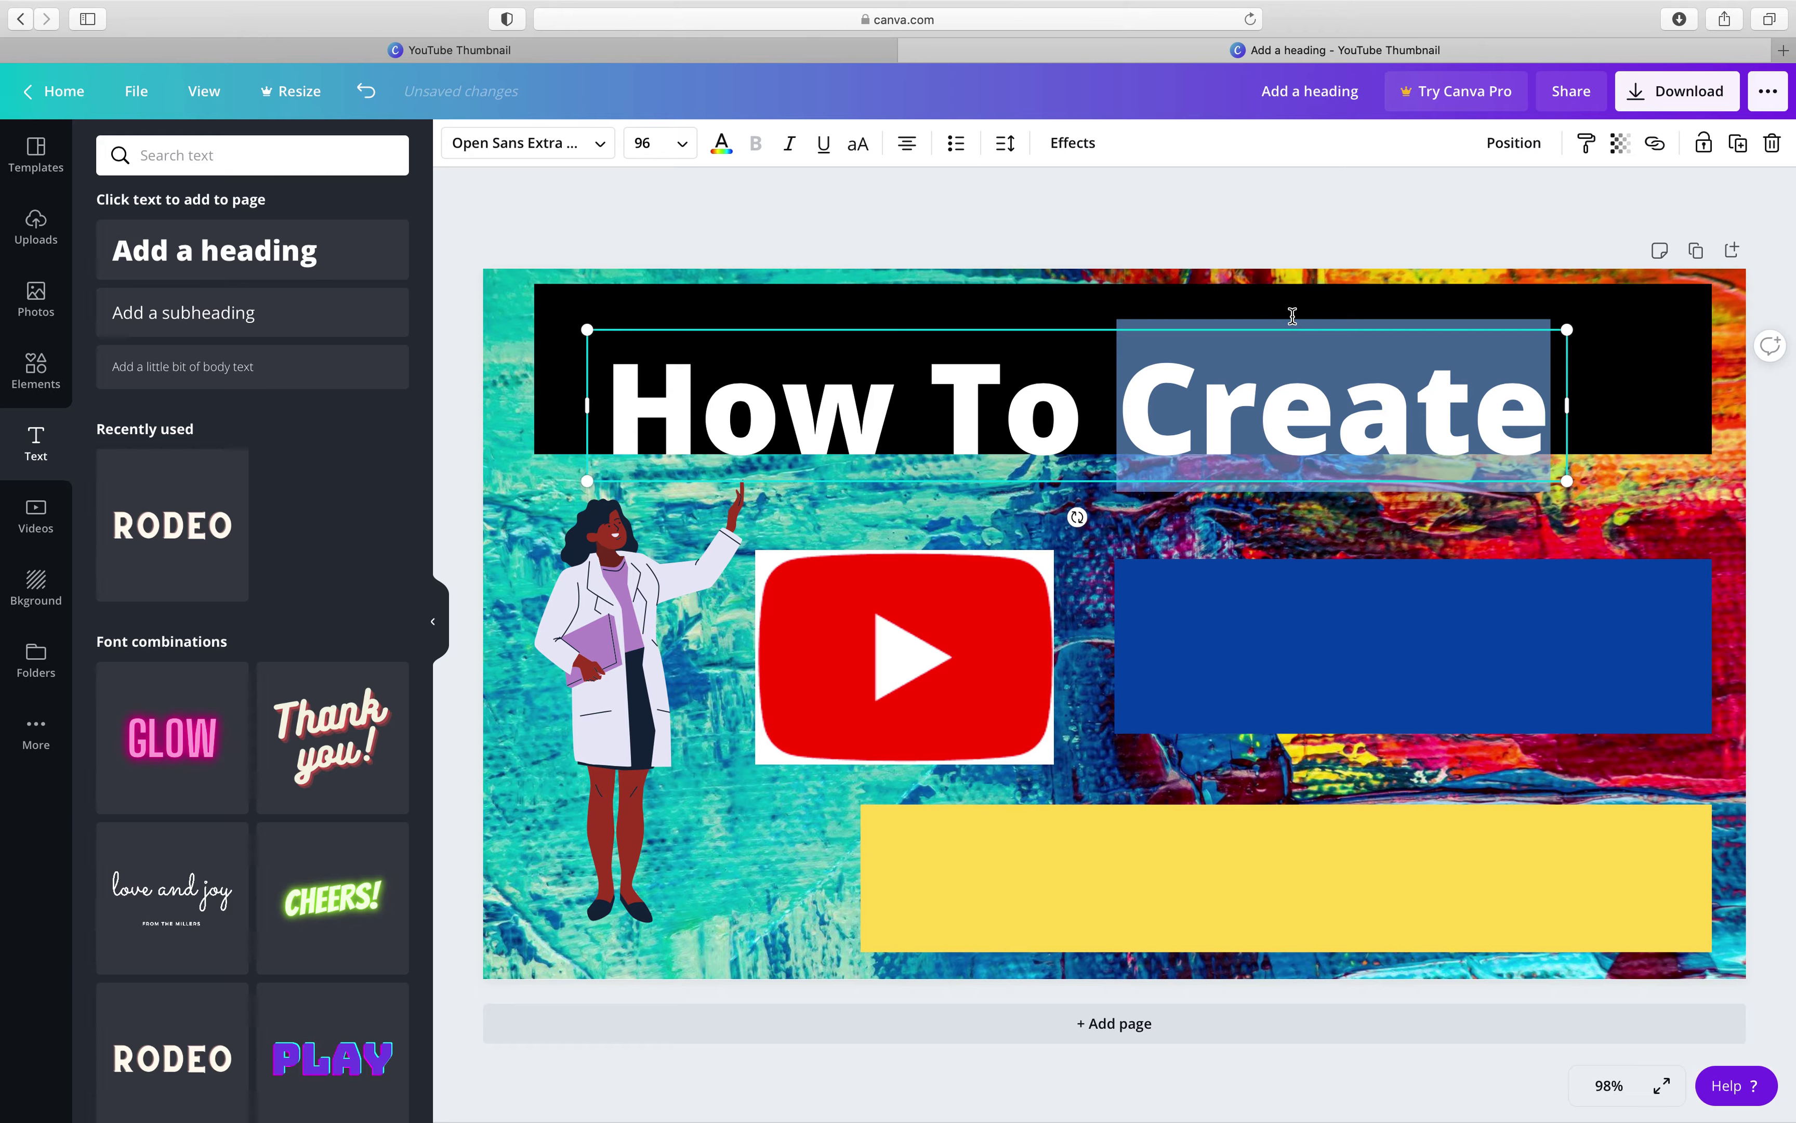
{"action": "left_click", "coordinate": [637, 301]}
{"action": "left_click_drag", "start_coordinate": [642, 360], "coordinate": [673, 325]}
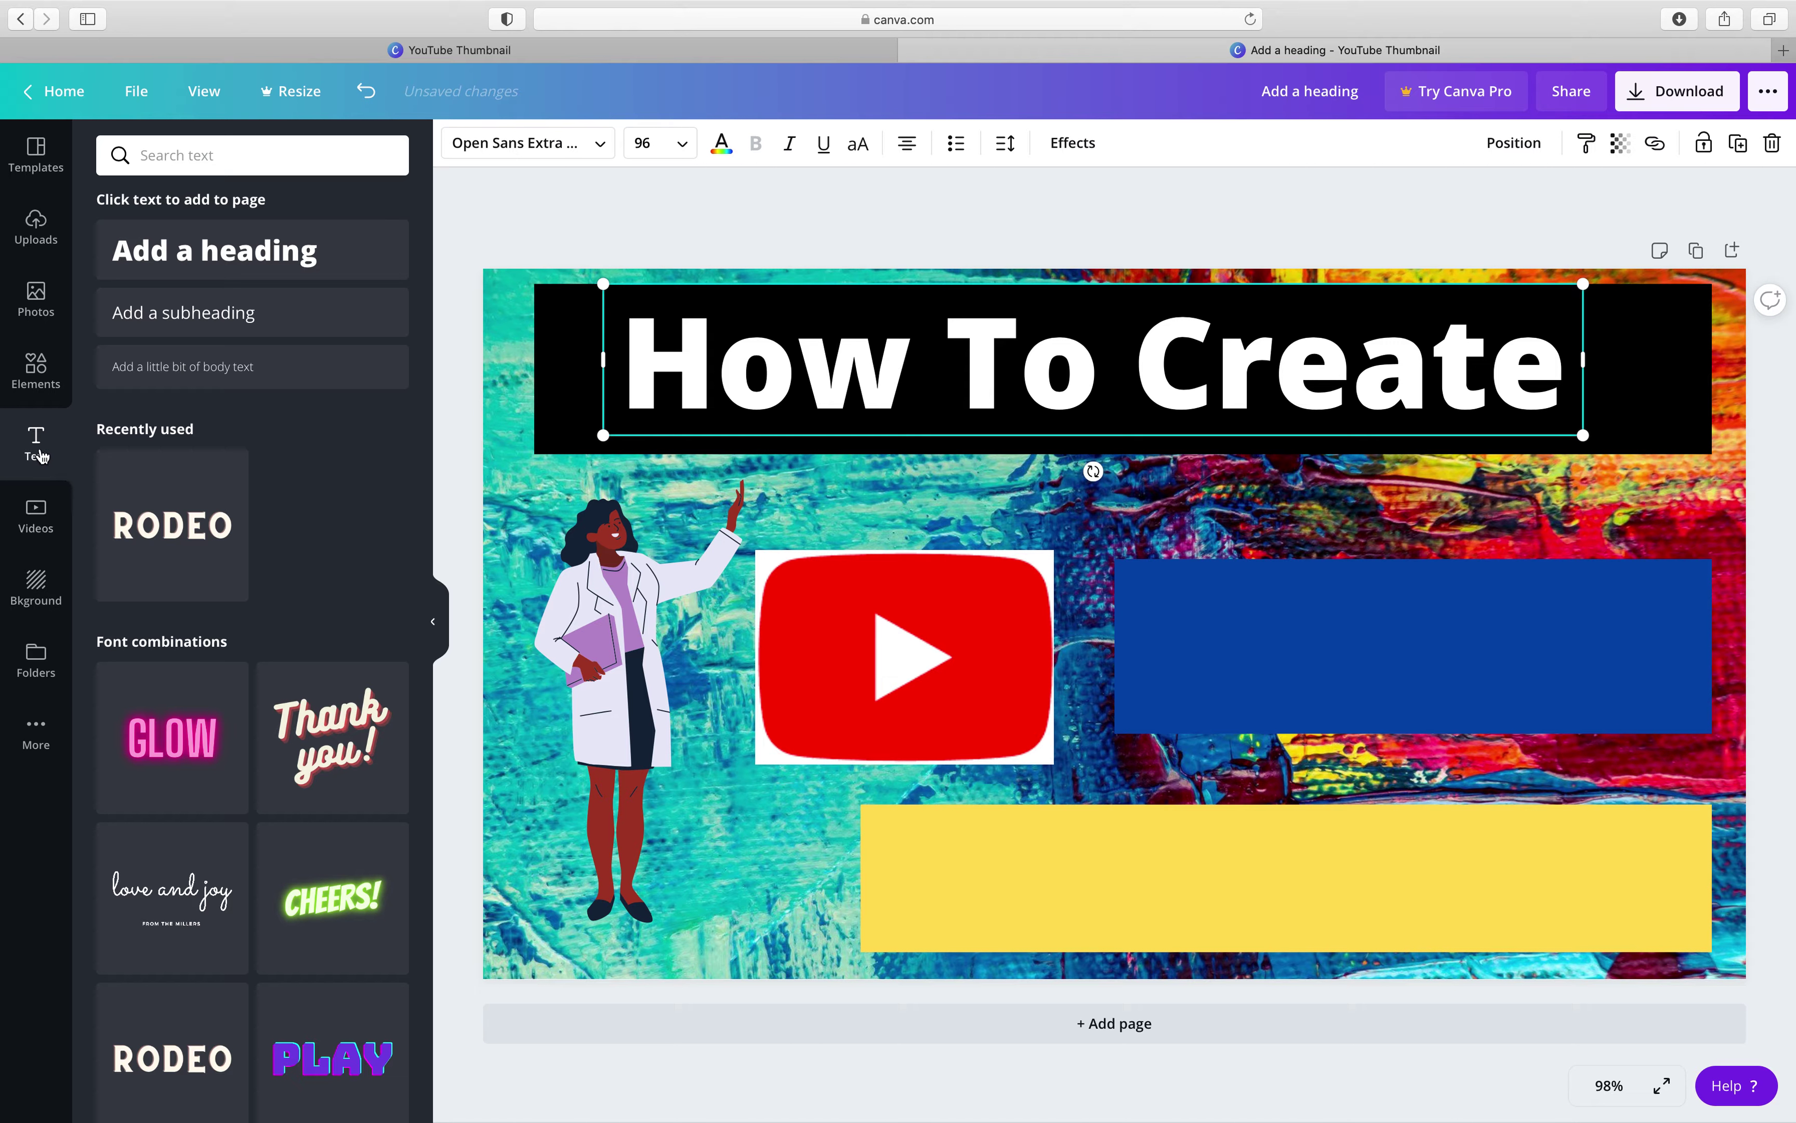
{"action": "left_click", "coordinate": [200, 250]}
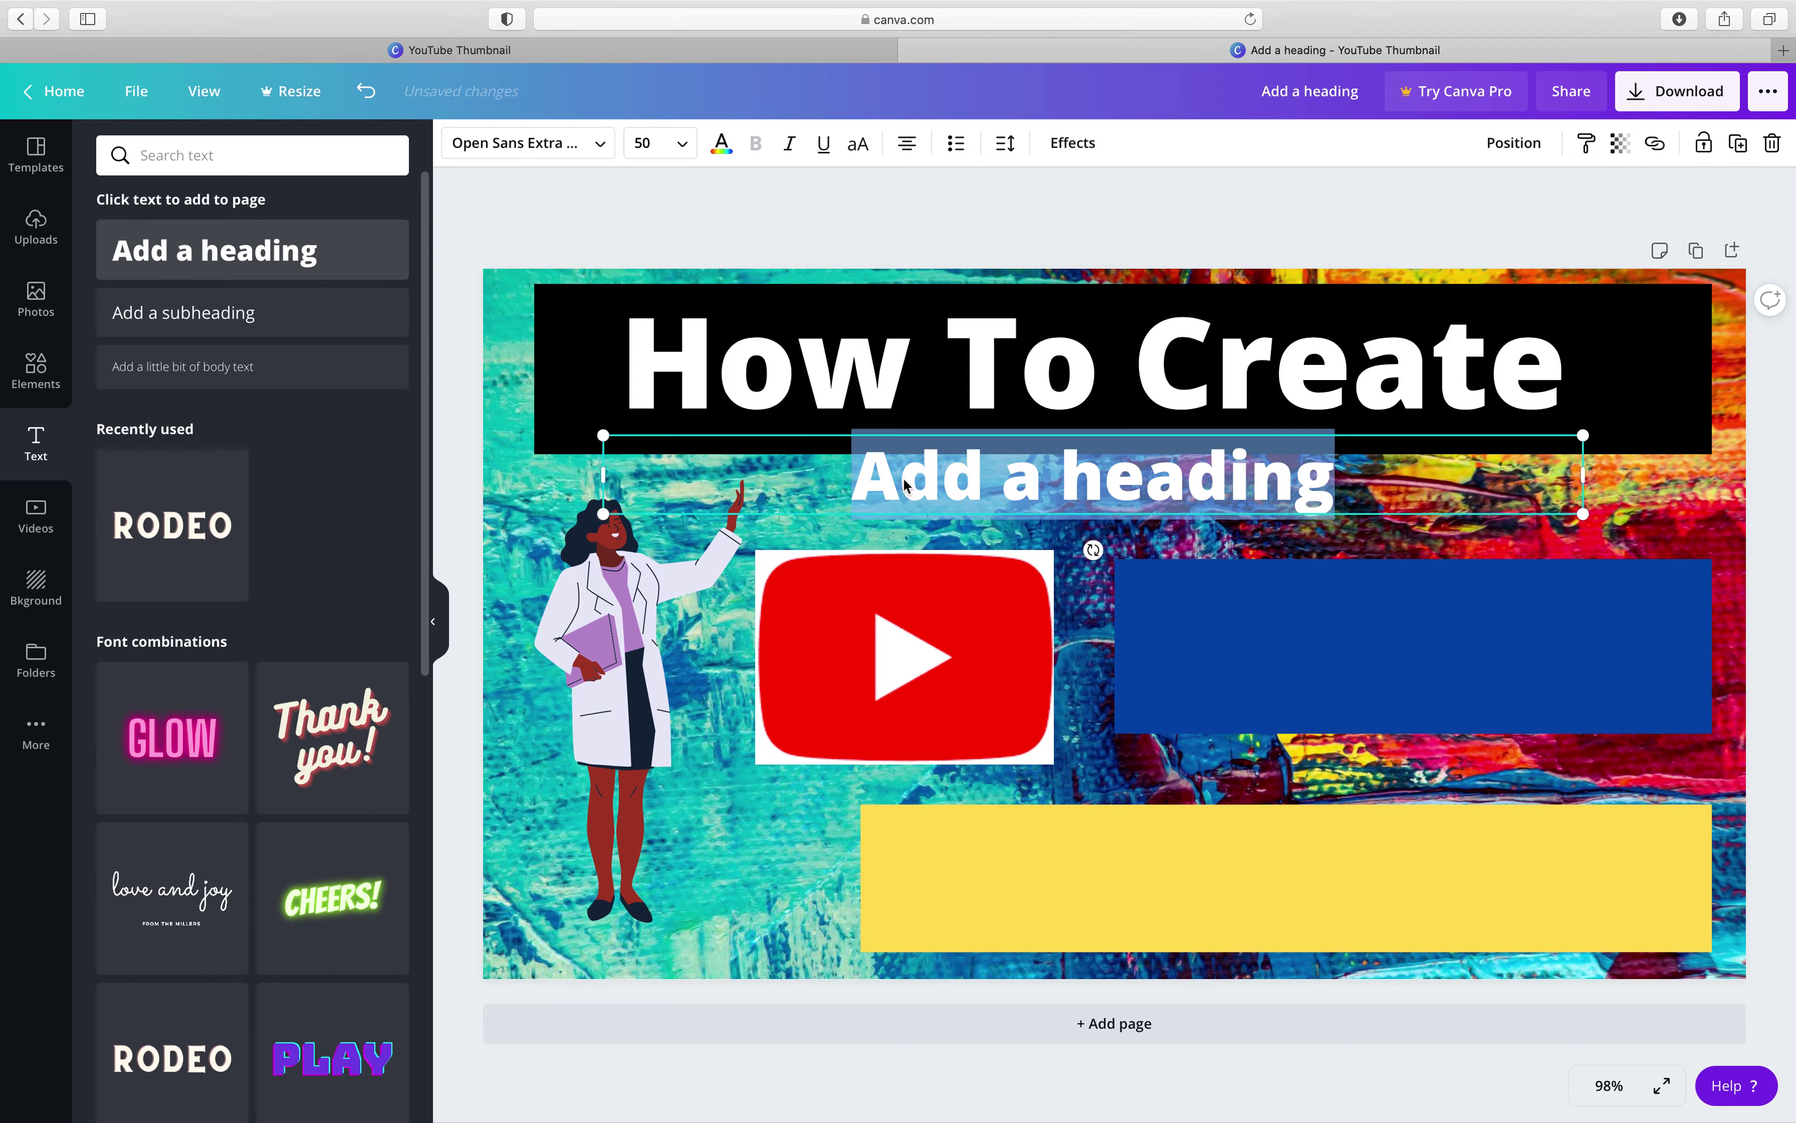
{"action": "type", "text": "Th"}
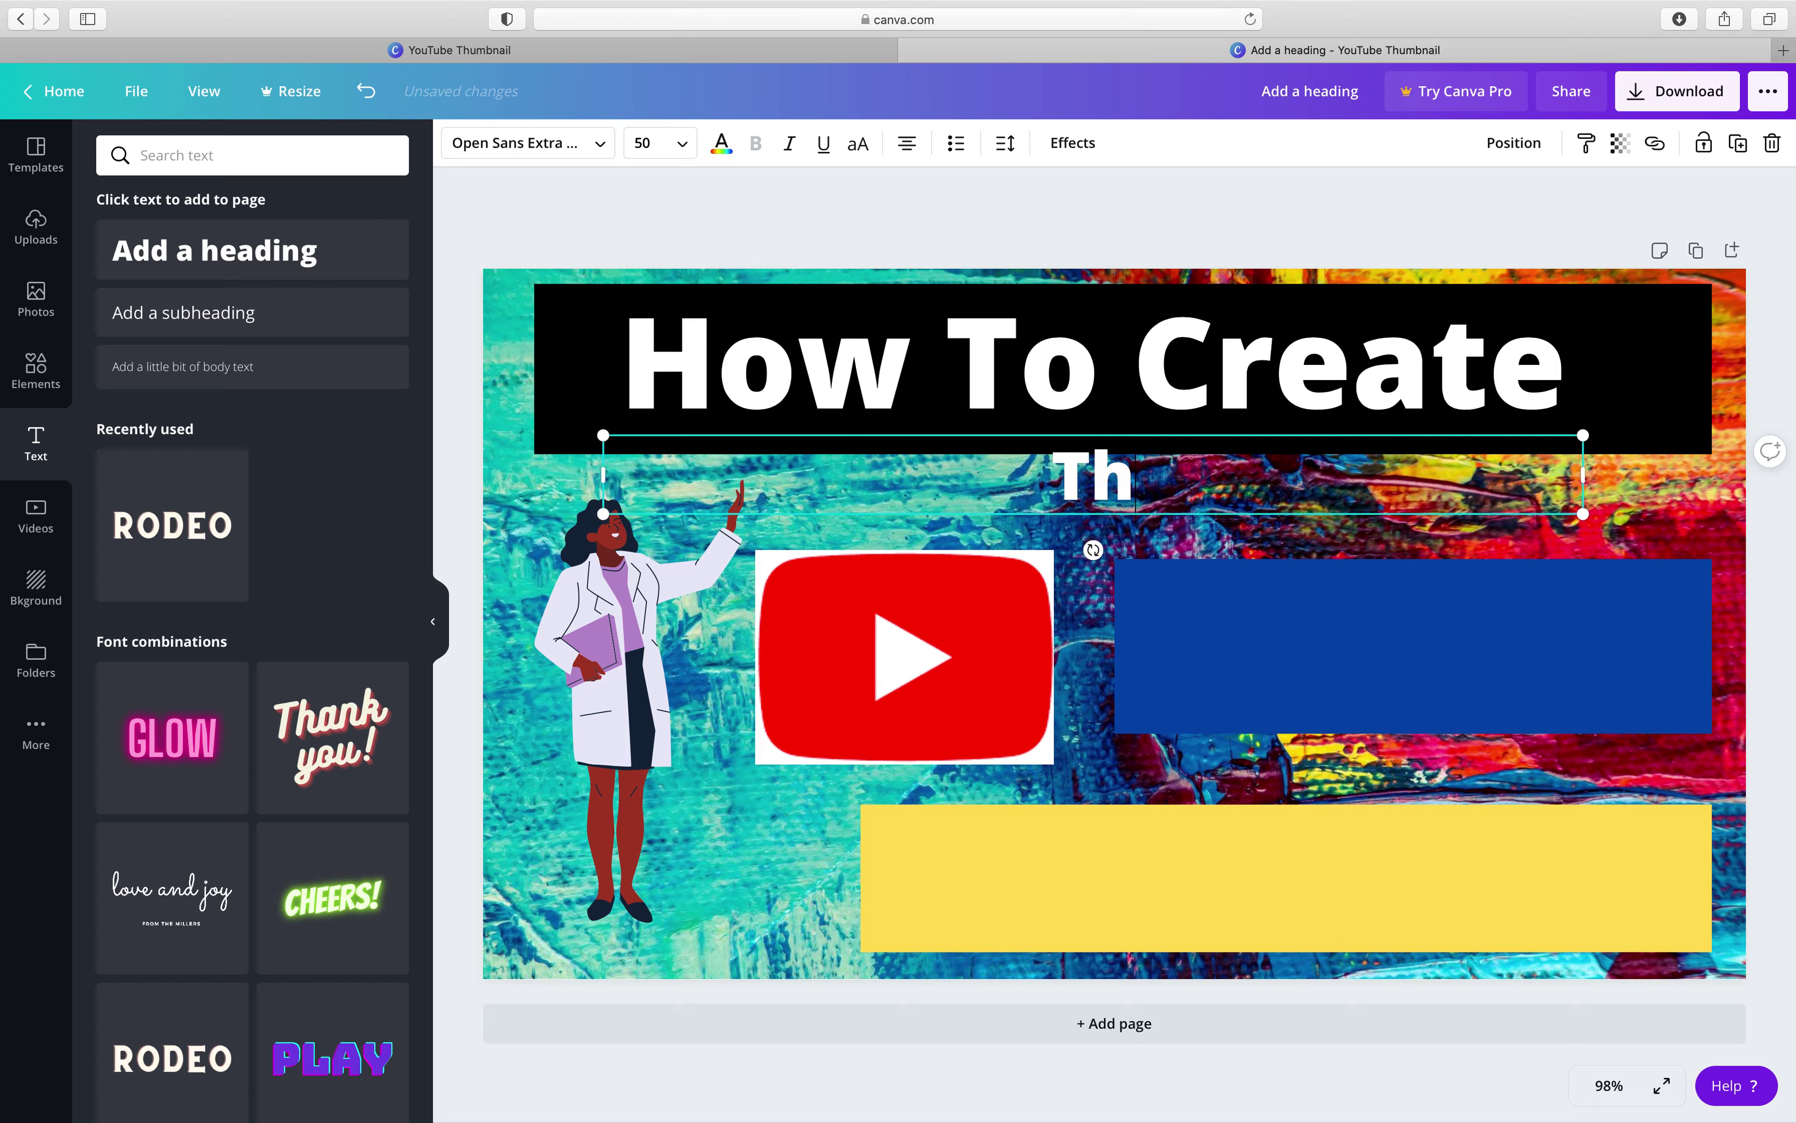
{"action": "type", "text": "umbnails"}
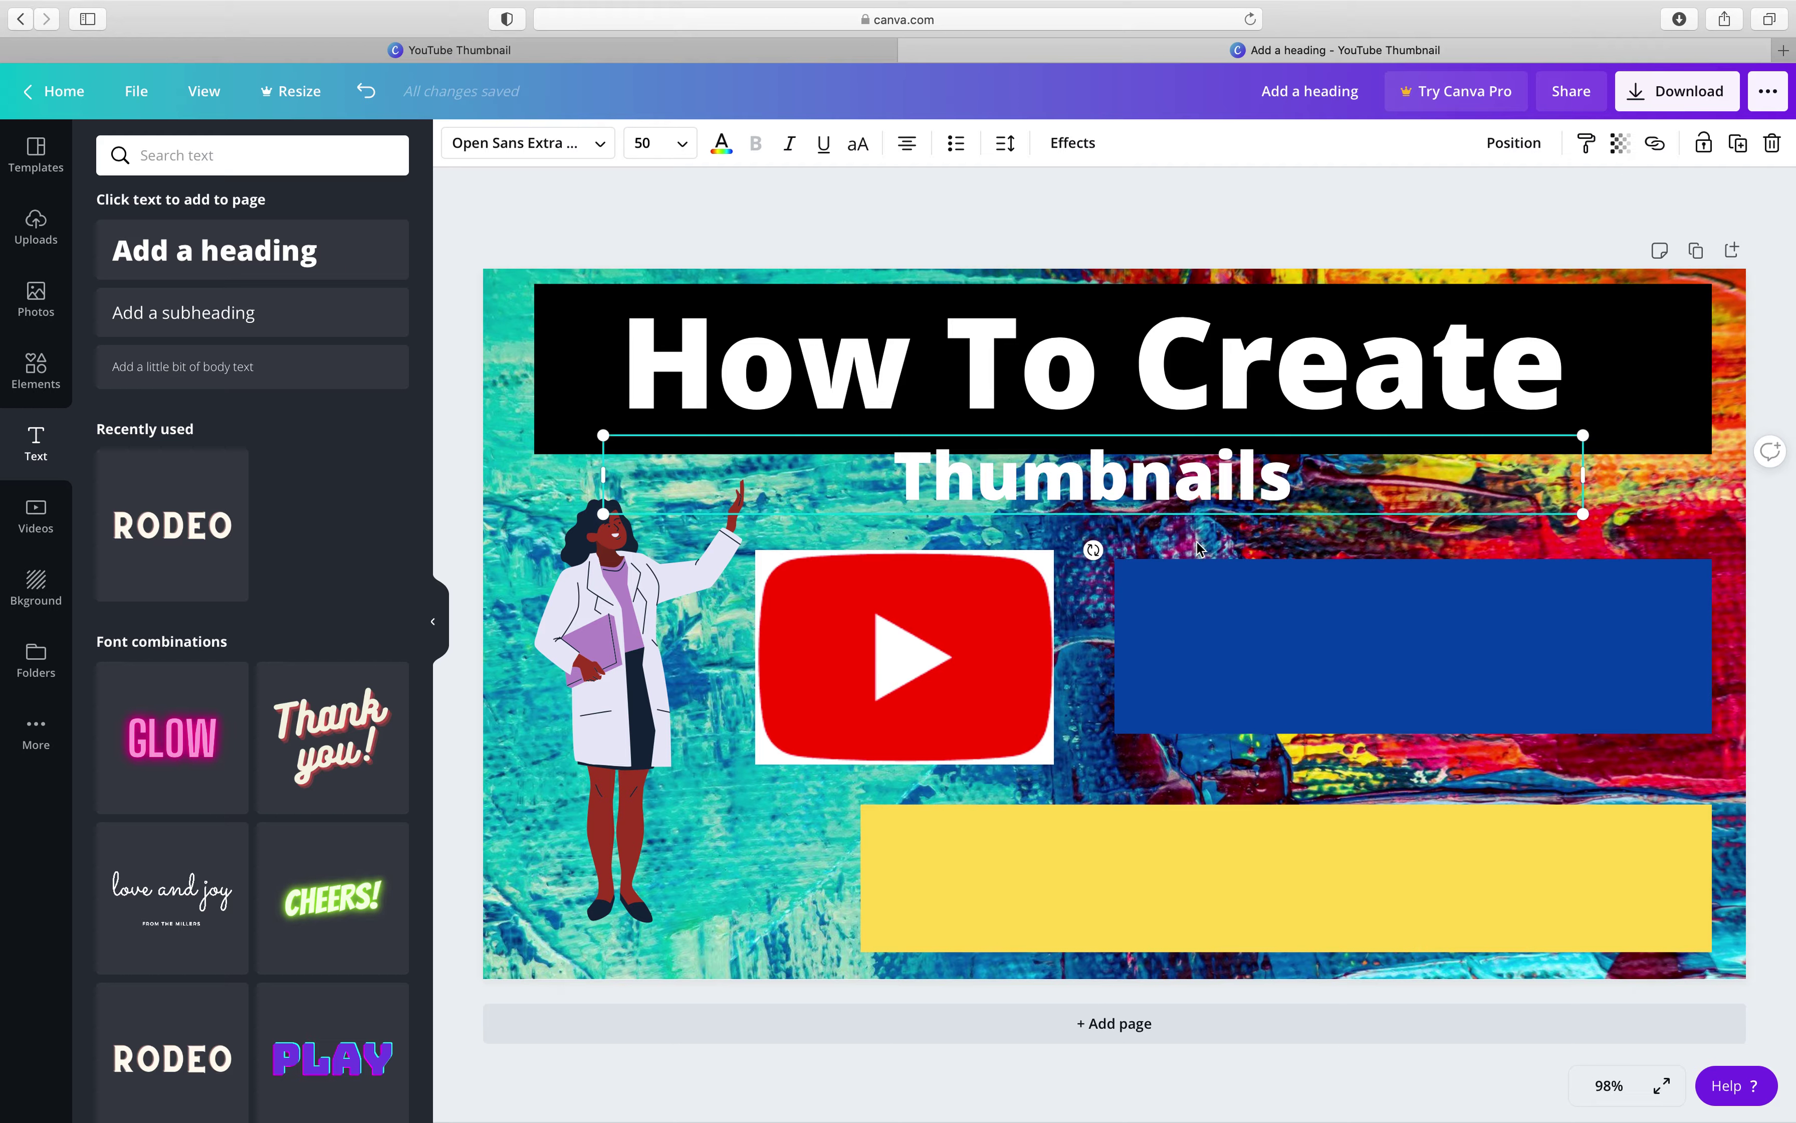
Move the Thumbnails text onto the blue bar and resize its box to fit inside
{"action": "left_click", "coordinate": [1221, 627]}
{"action": "left_click_drag", "start_coordinate": [1127, 490], "coordinate": [1415, 653]}
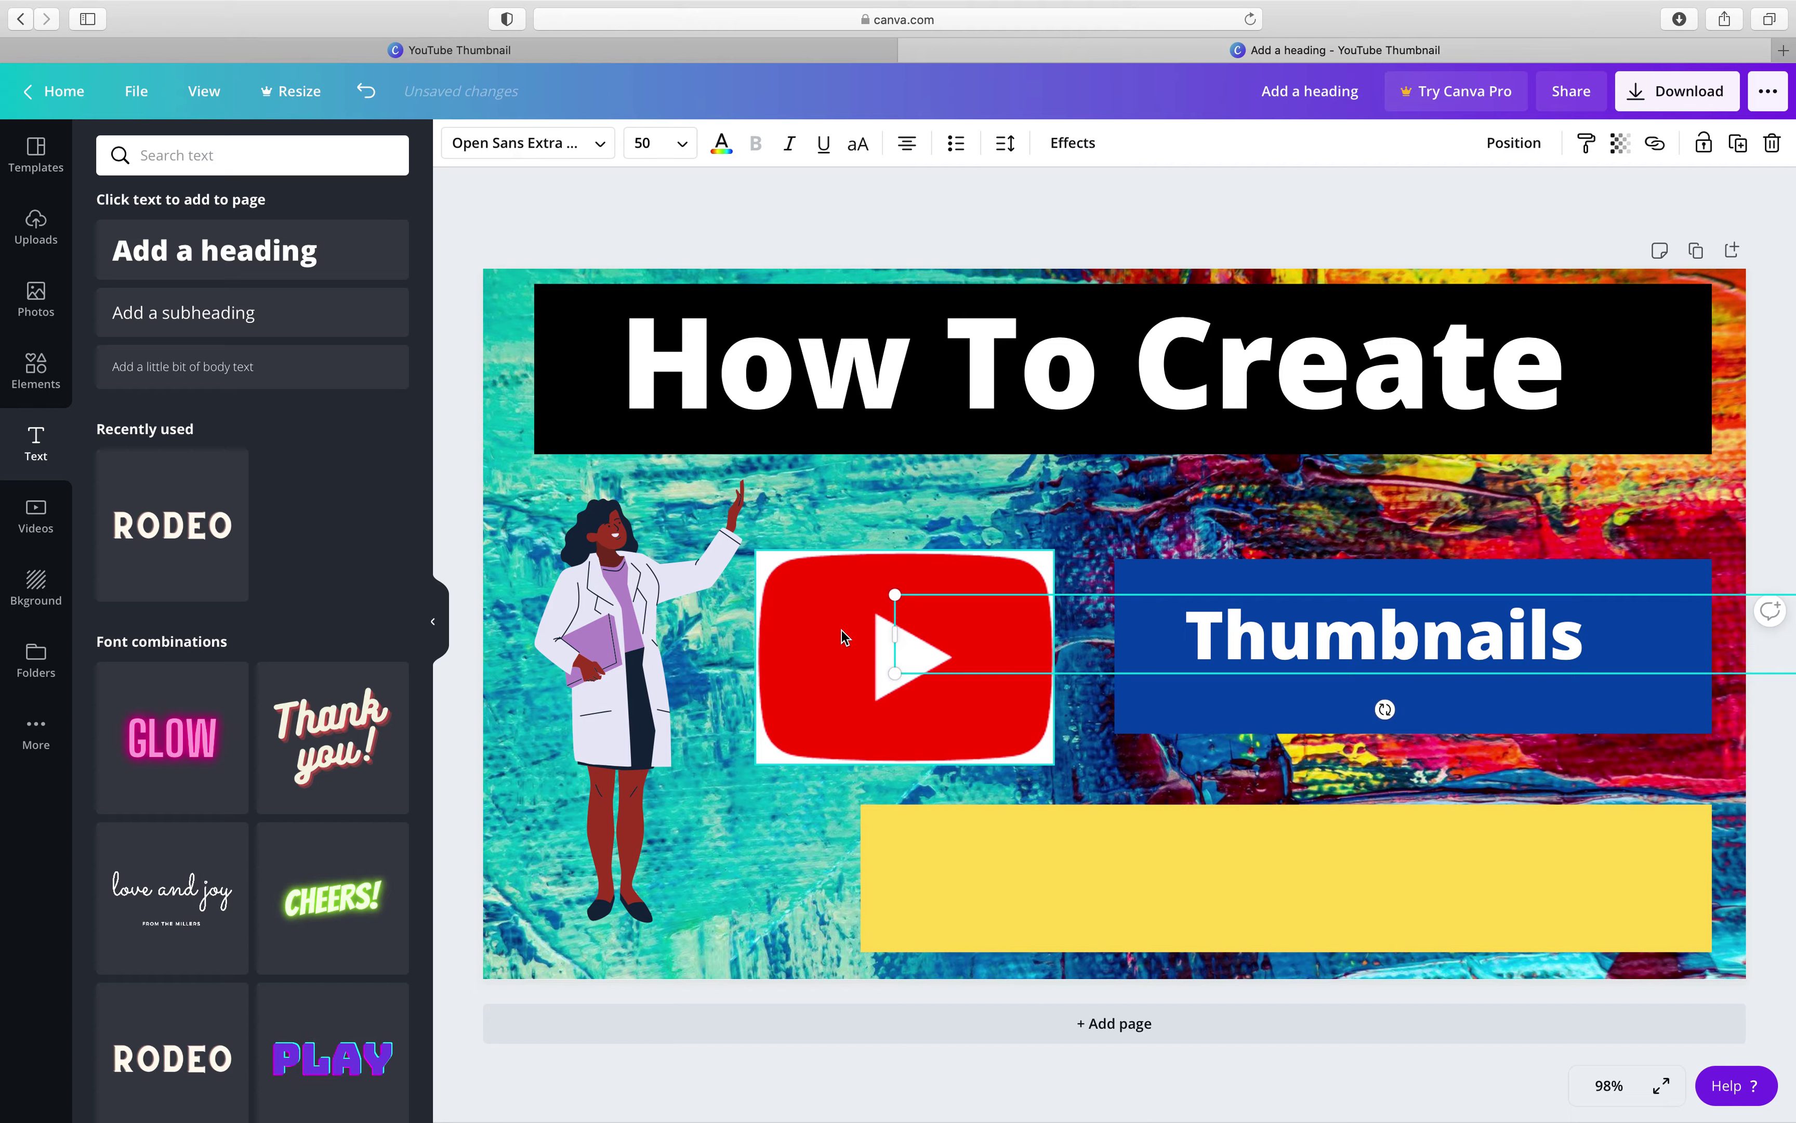
{"action": "left_click_drag", "start_coordinate": [895, 634], "coordinate": [1228, 655]}
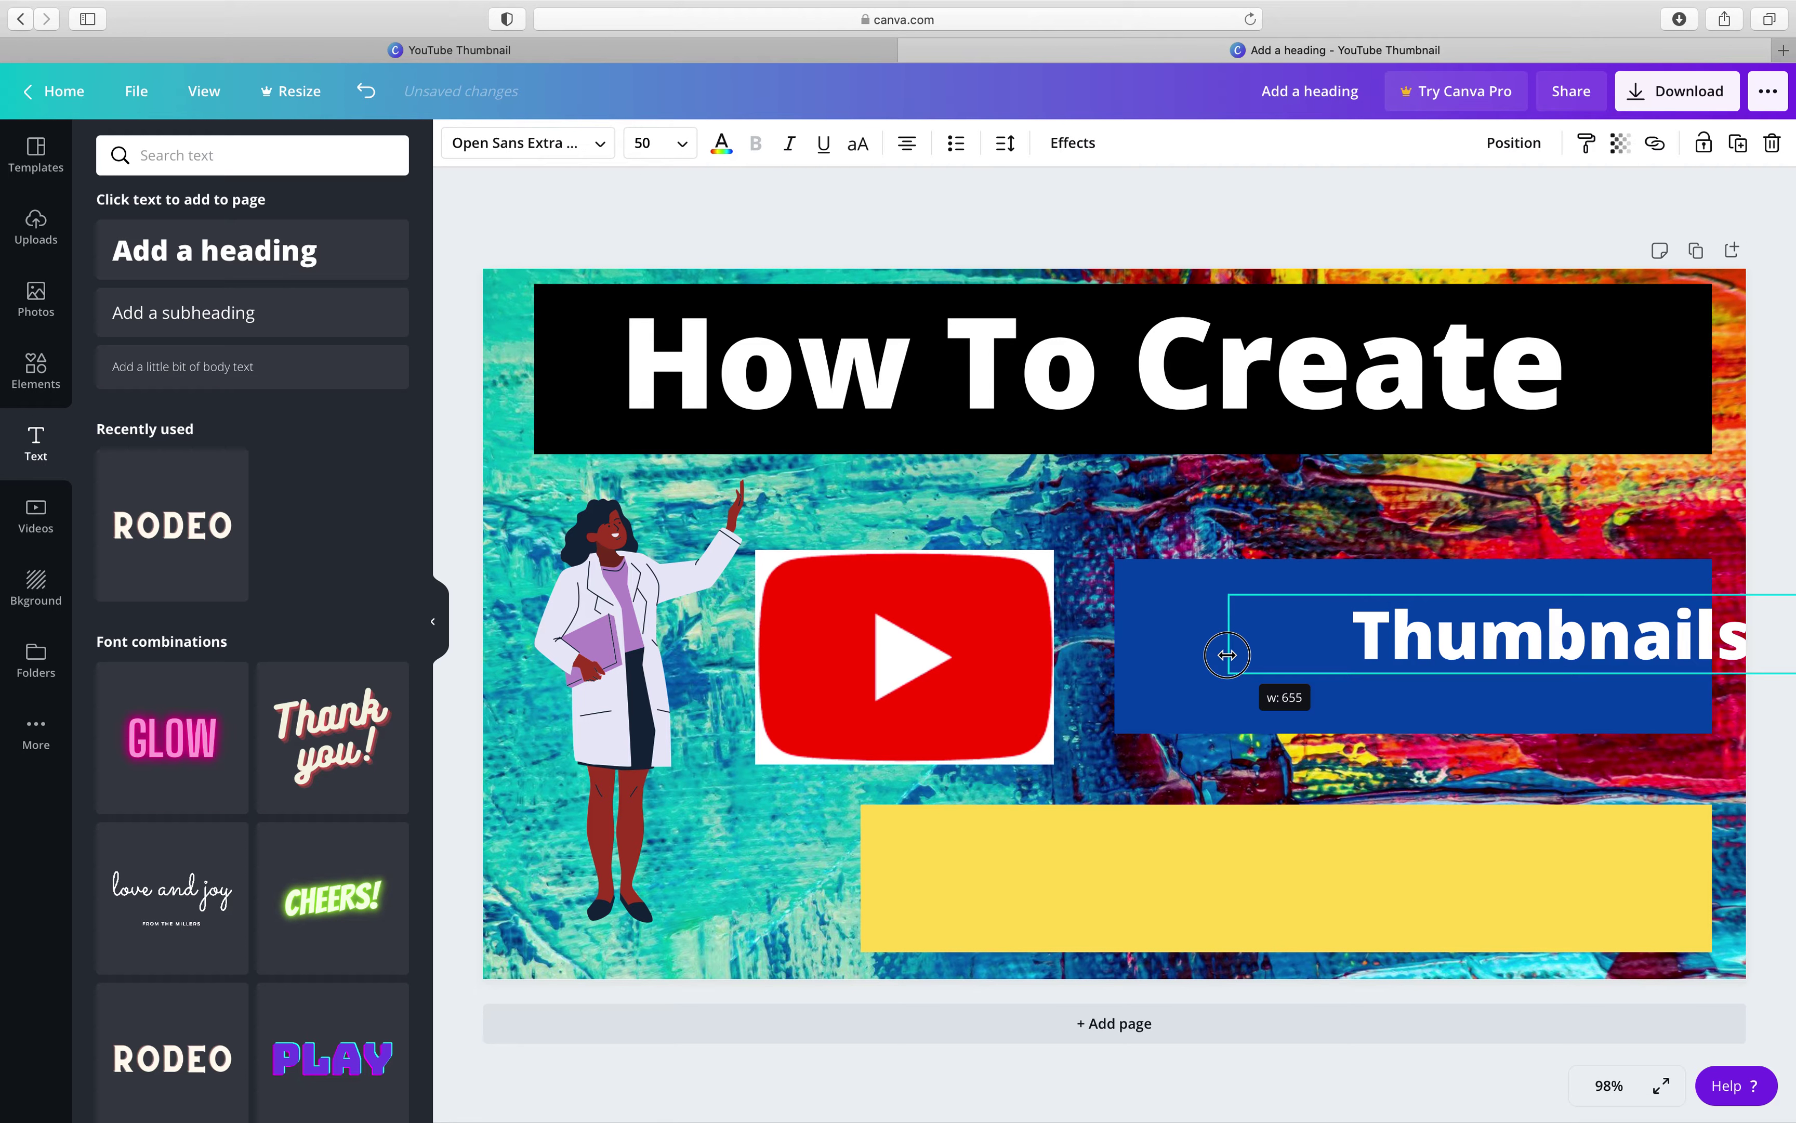
{"action": "left_click_drag", "start_coordinate": [1448, 639], "coordinate": [1081, 640]}
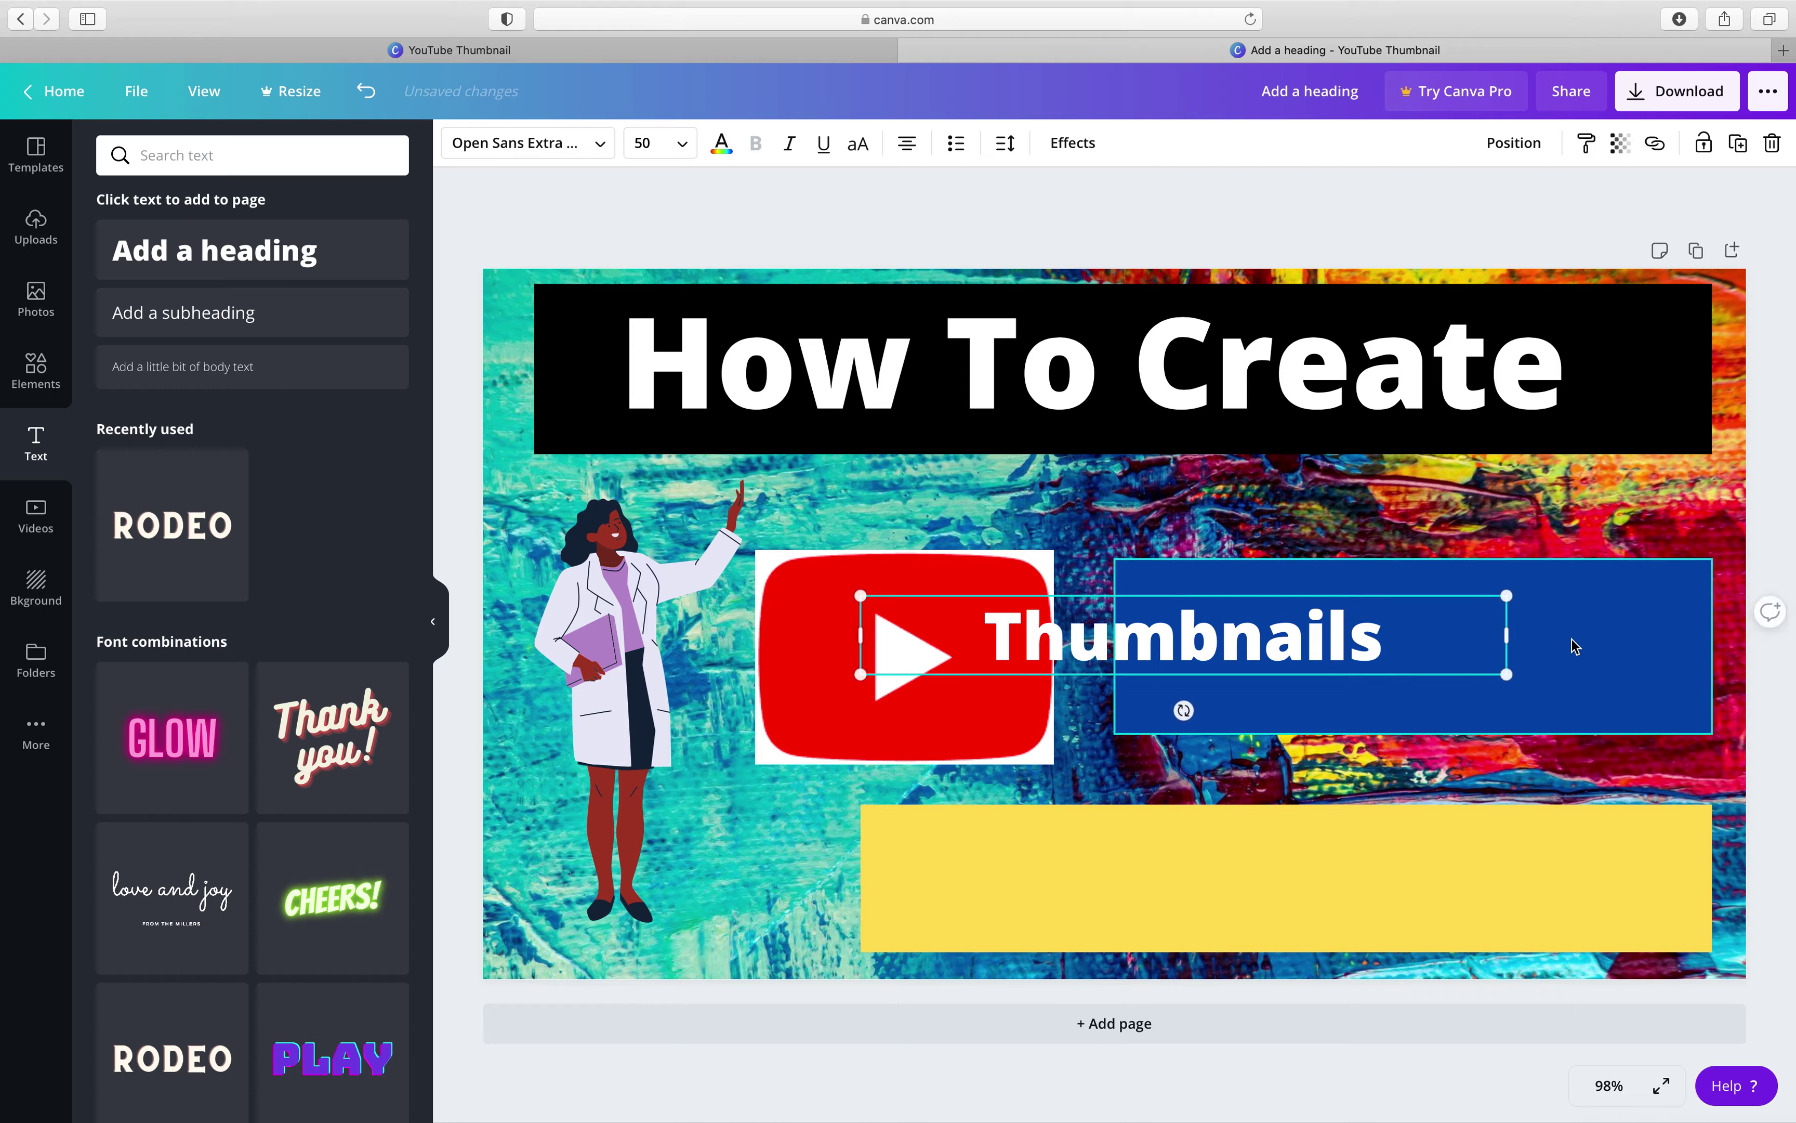
{"action": "left_click_drag", "start_coordinate": [1456, 637], "coordinate": [1496, 661]}
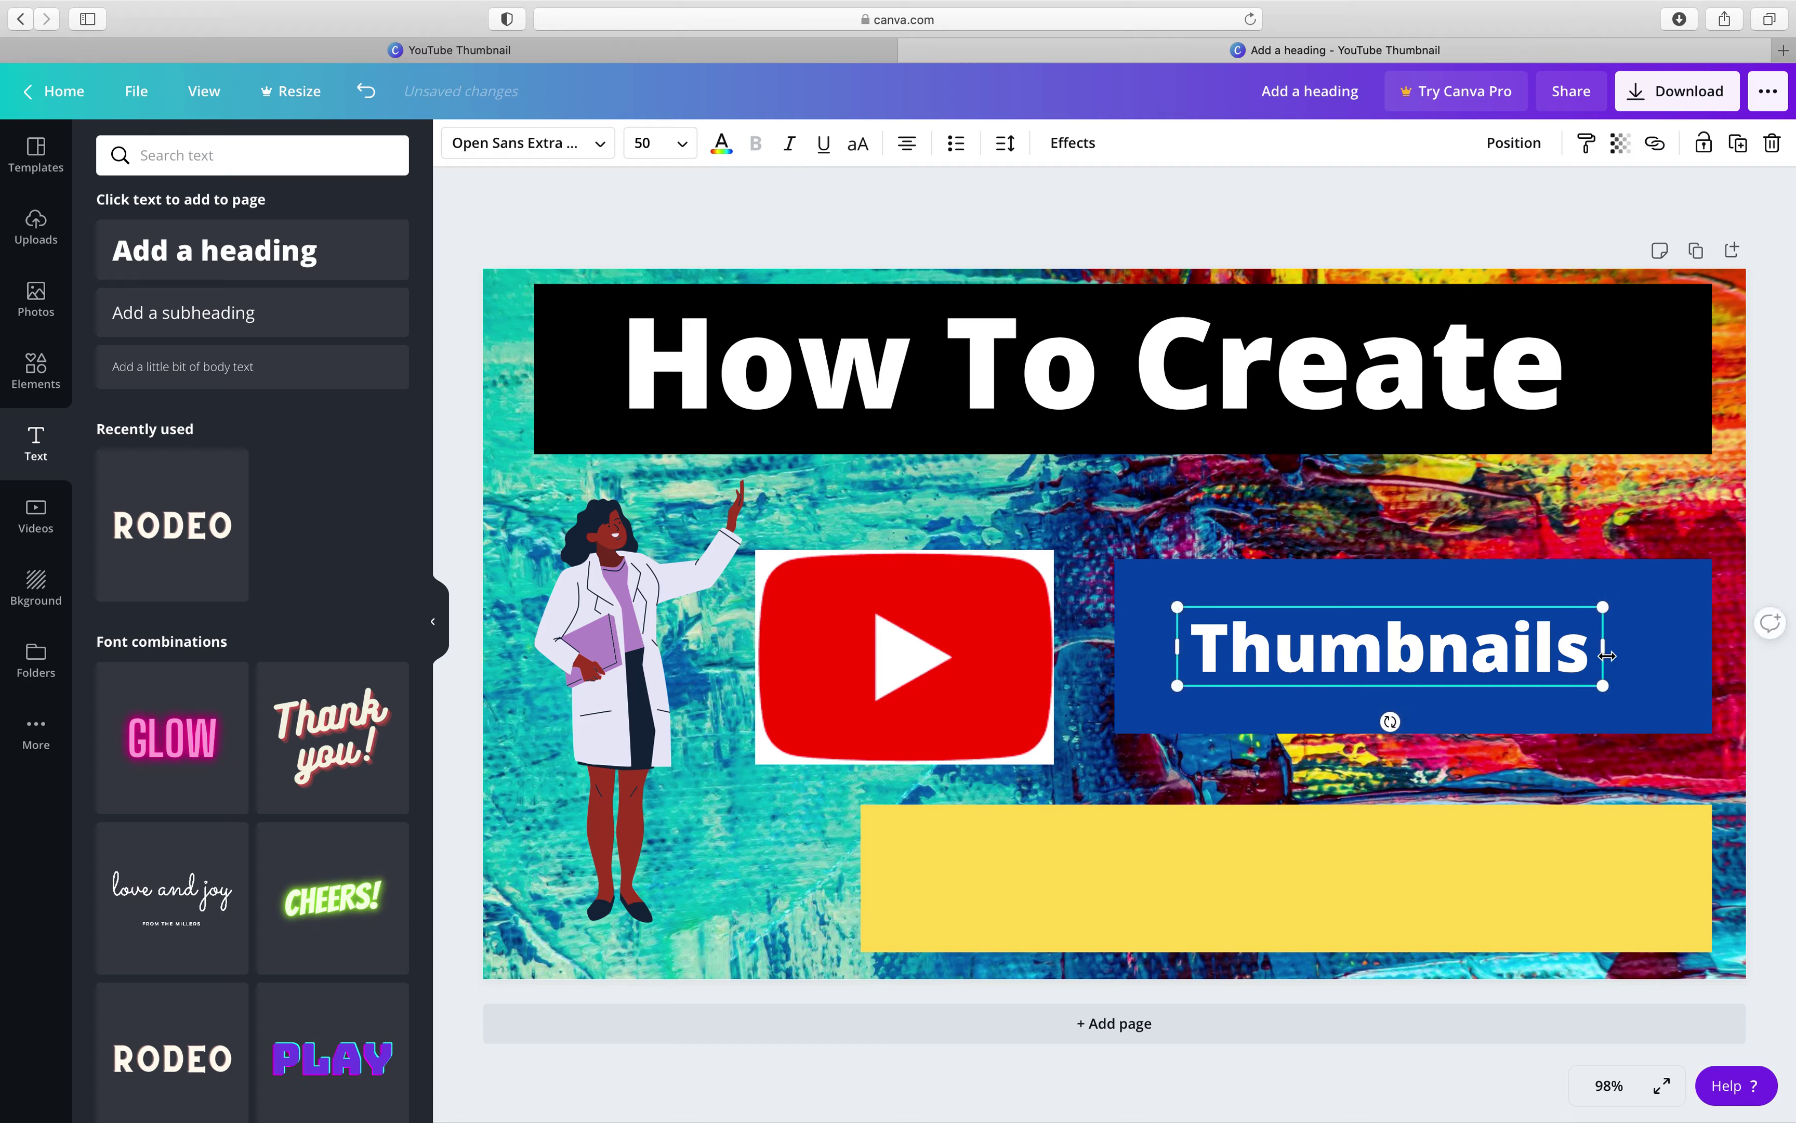
{"action": "left_click_drag", "start_coordinate": [1604, 648], "coordinate": [1680, 653]}
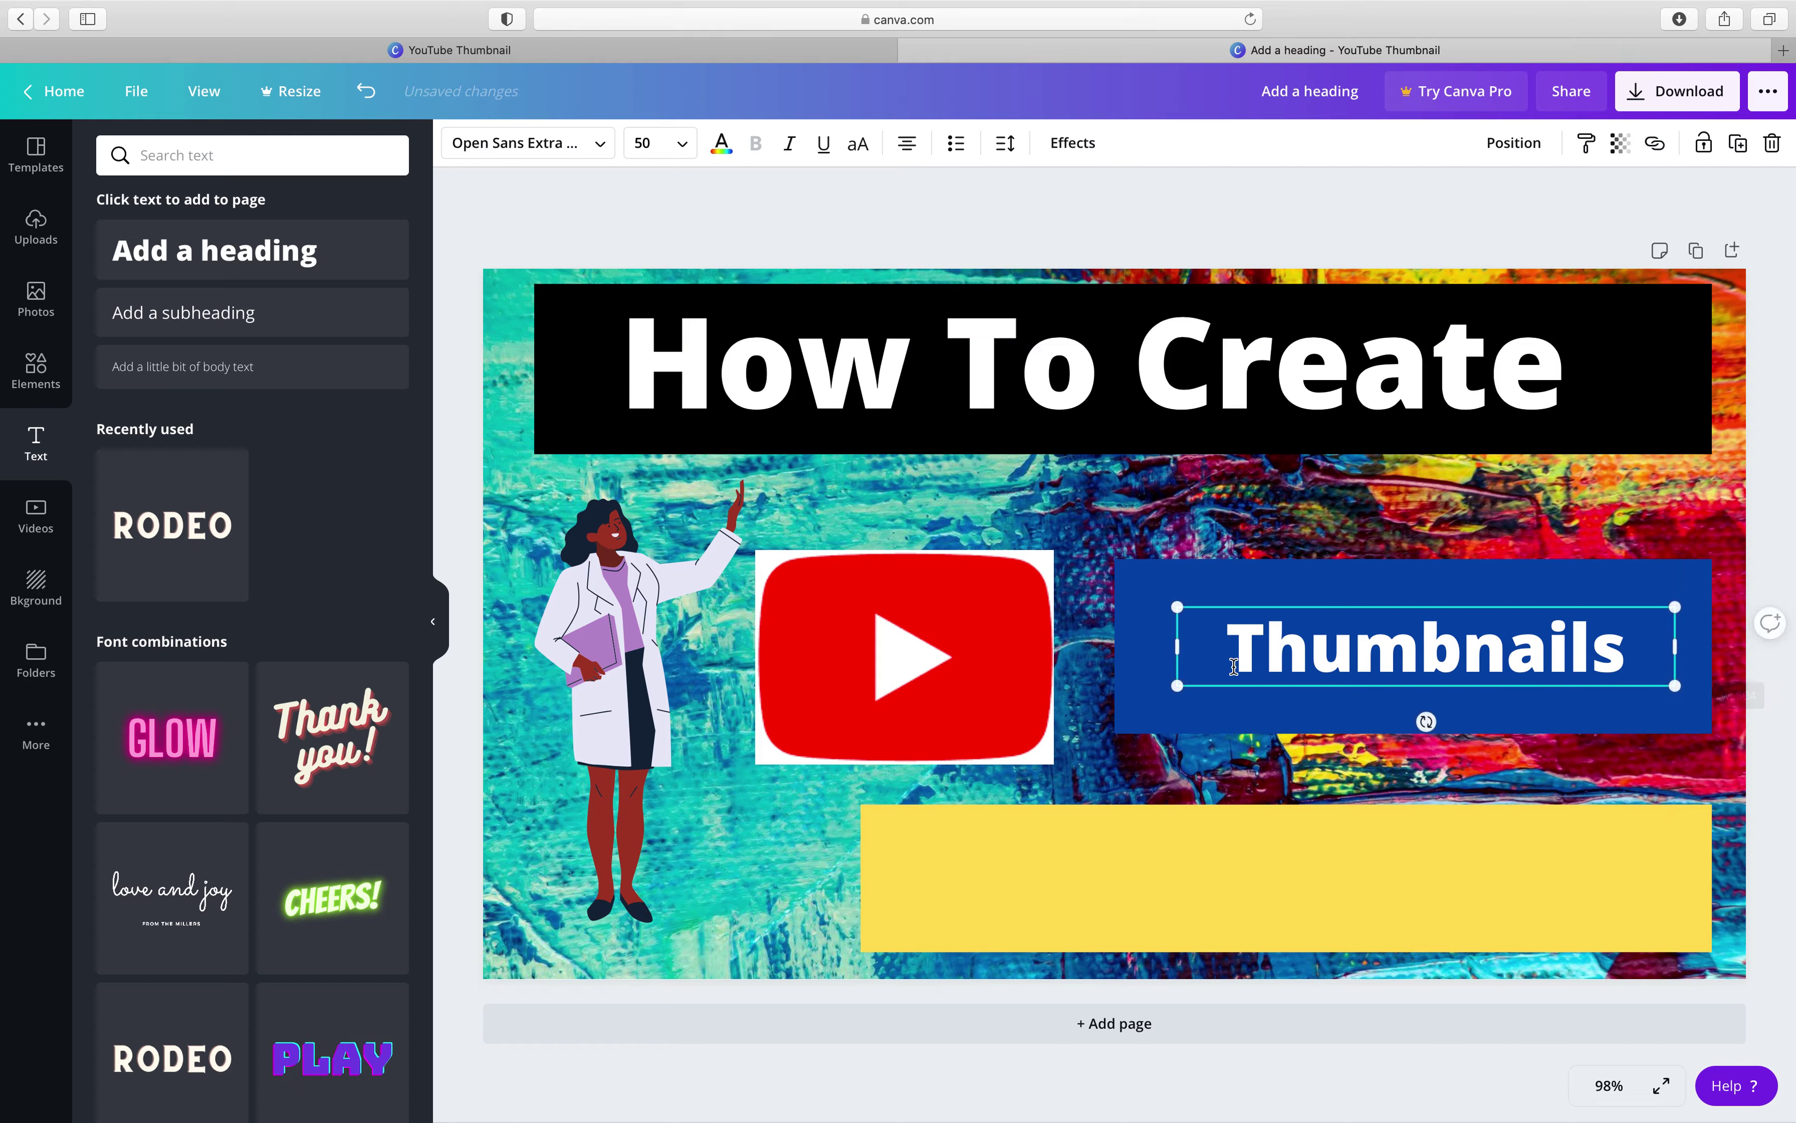
{"action": "left_click_drag", "start_coordinate": [1151, 579], "coordinate": [1111, 572]}
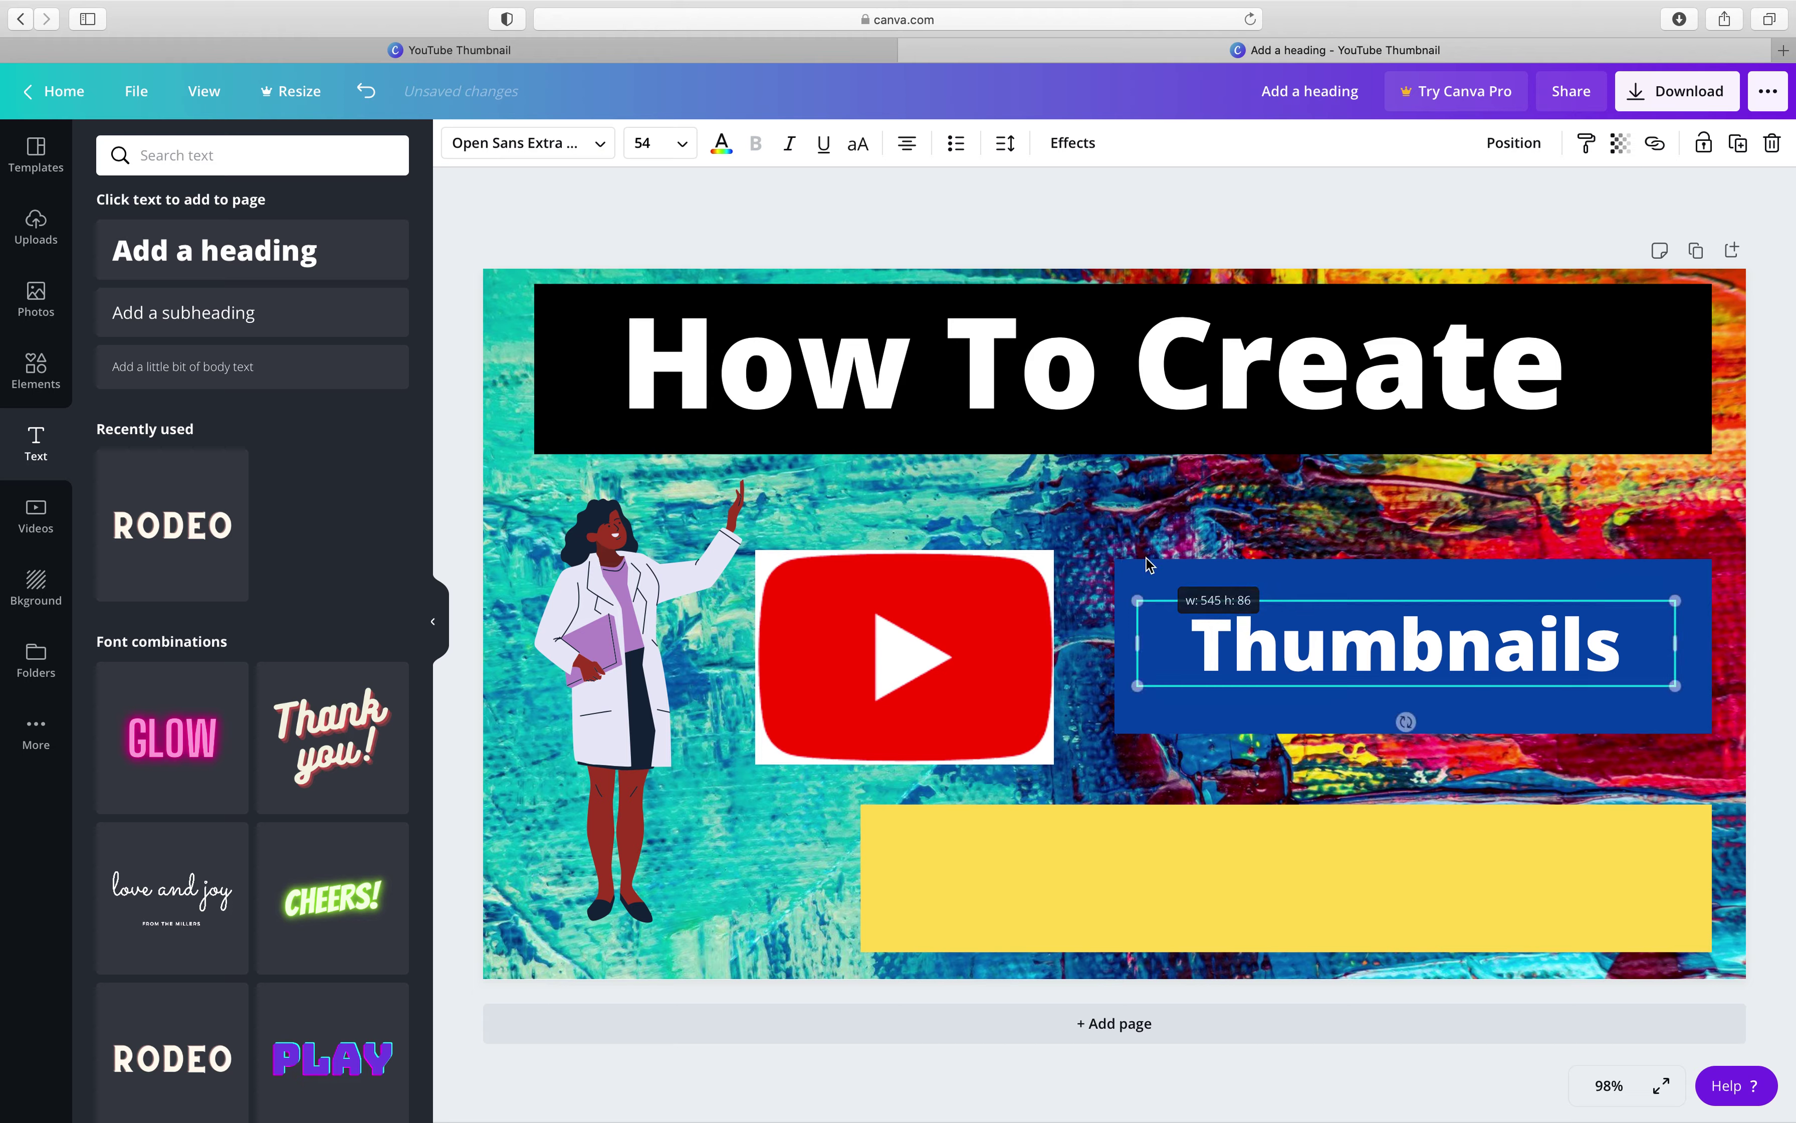
Set the Thumbnails text size to 72
{"action": "left_click", "coordinate": [680, 146]}
{"action": "scroll", "coordinate": [671, 567], "scroll_direction": "down", "scroll_amount": 2}
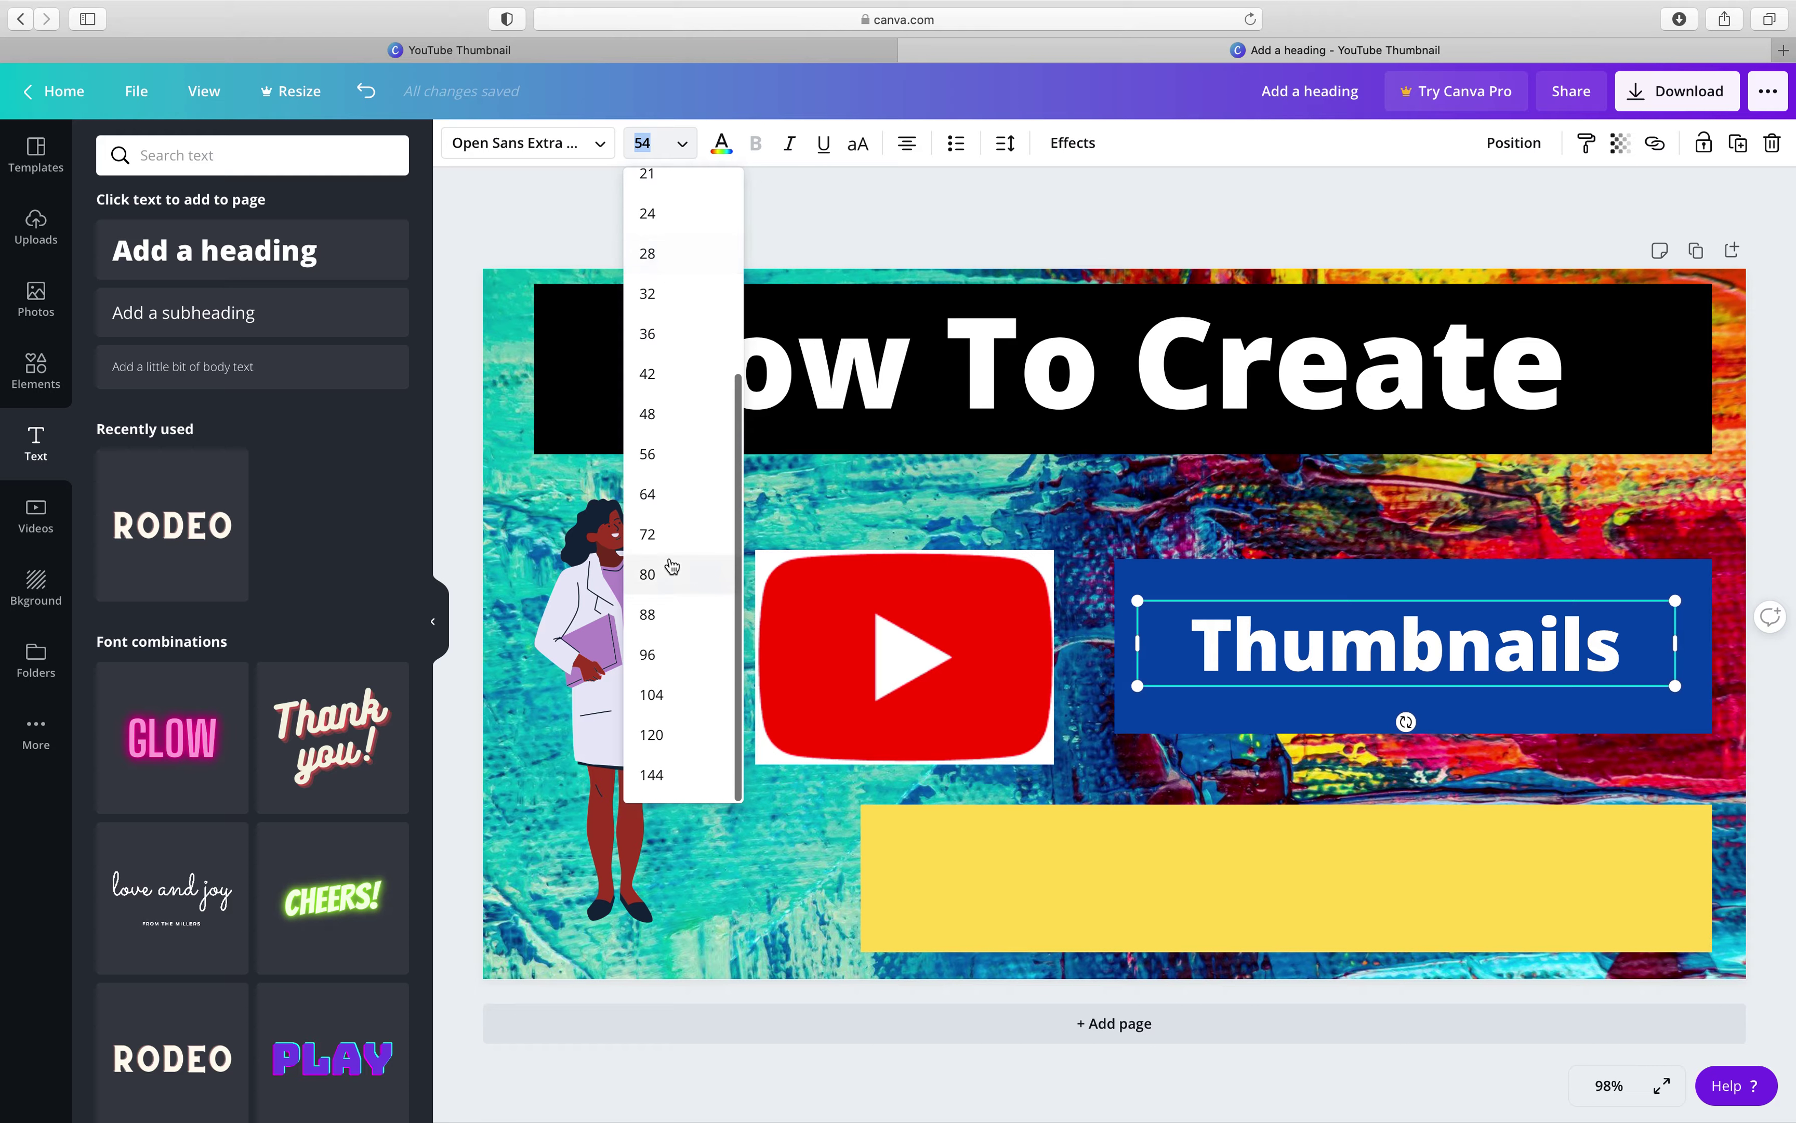
{"action": "left_click", "coordinate": [661, 495]}
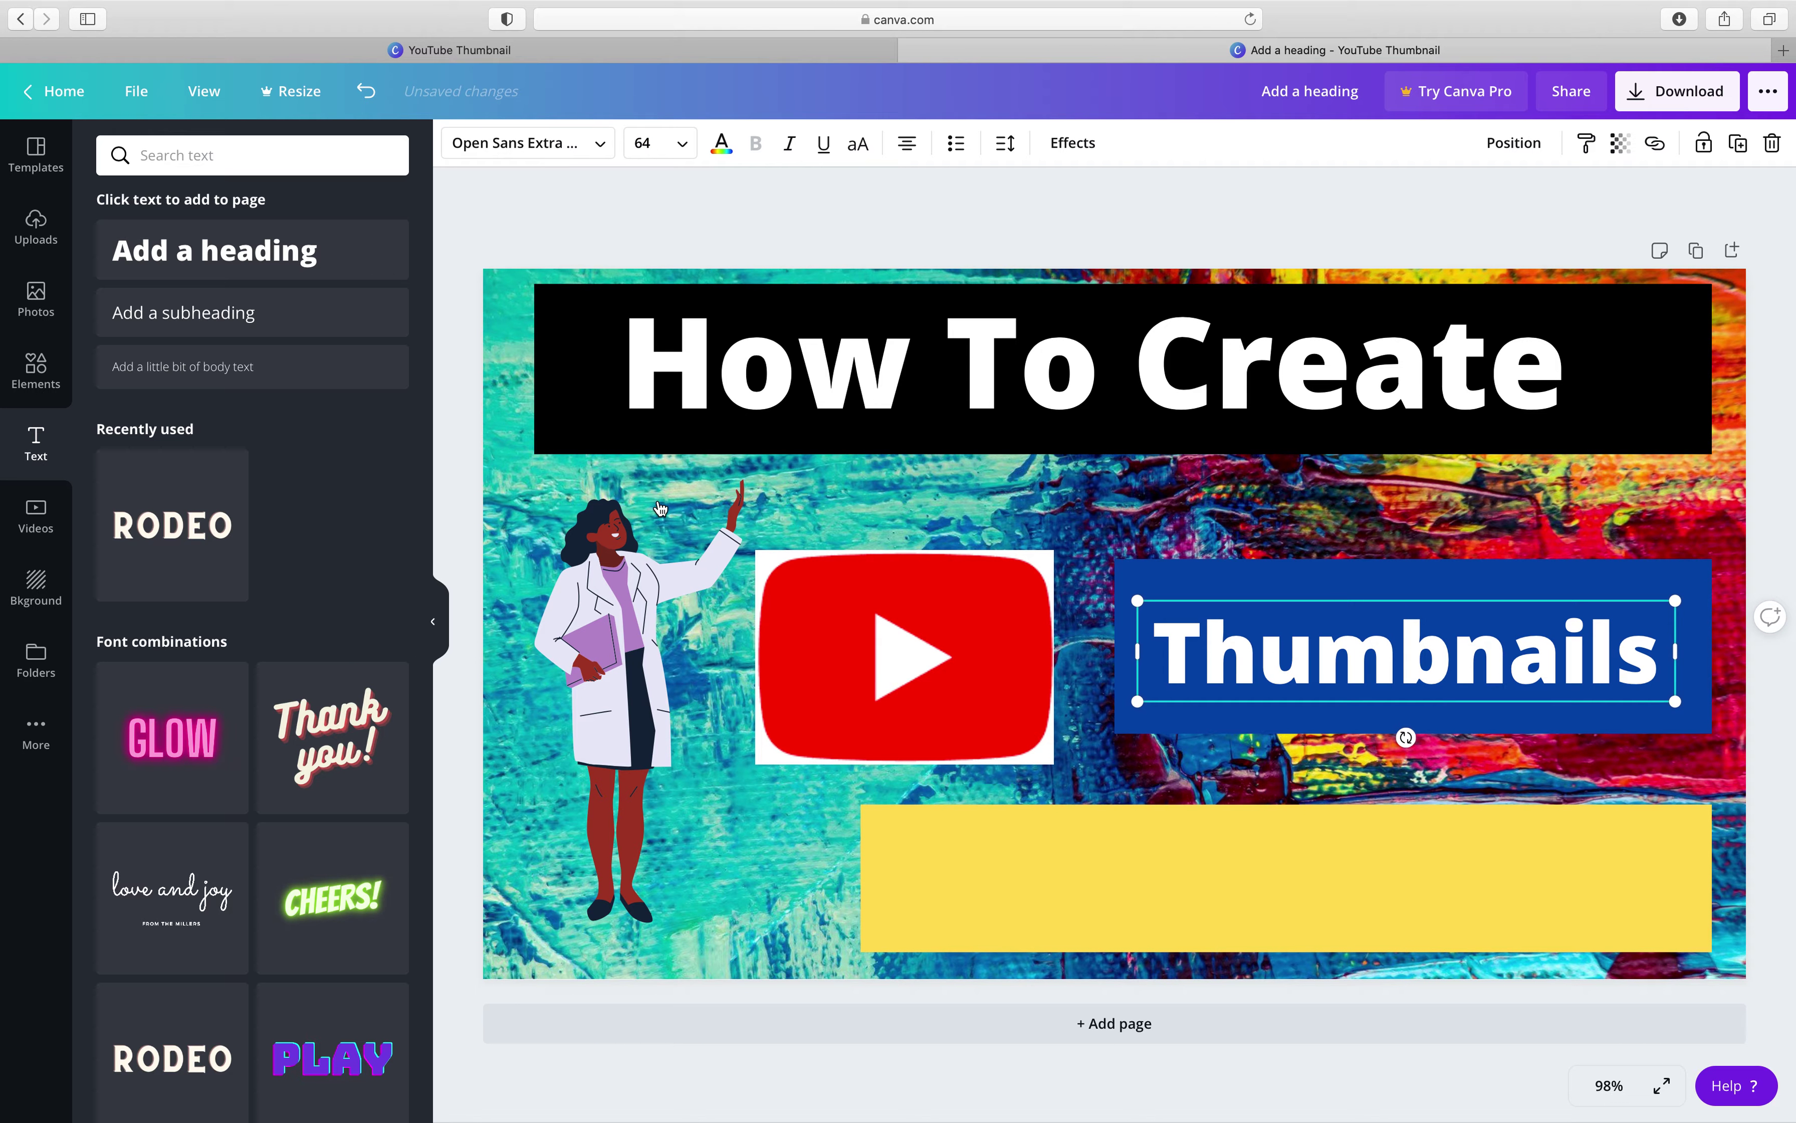
{"action": "left_click", "coordinate": [681, 142]}
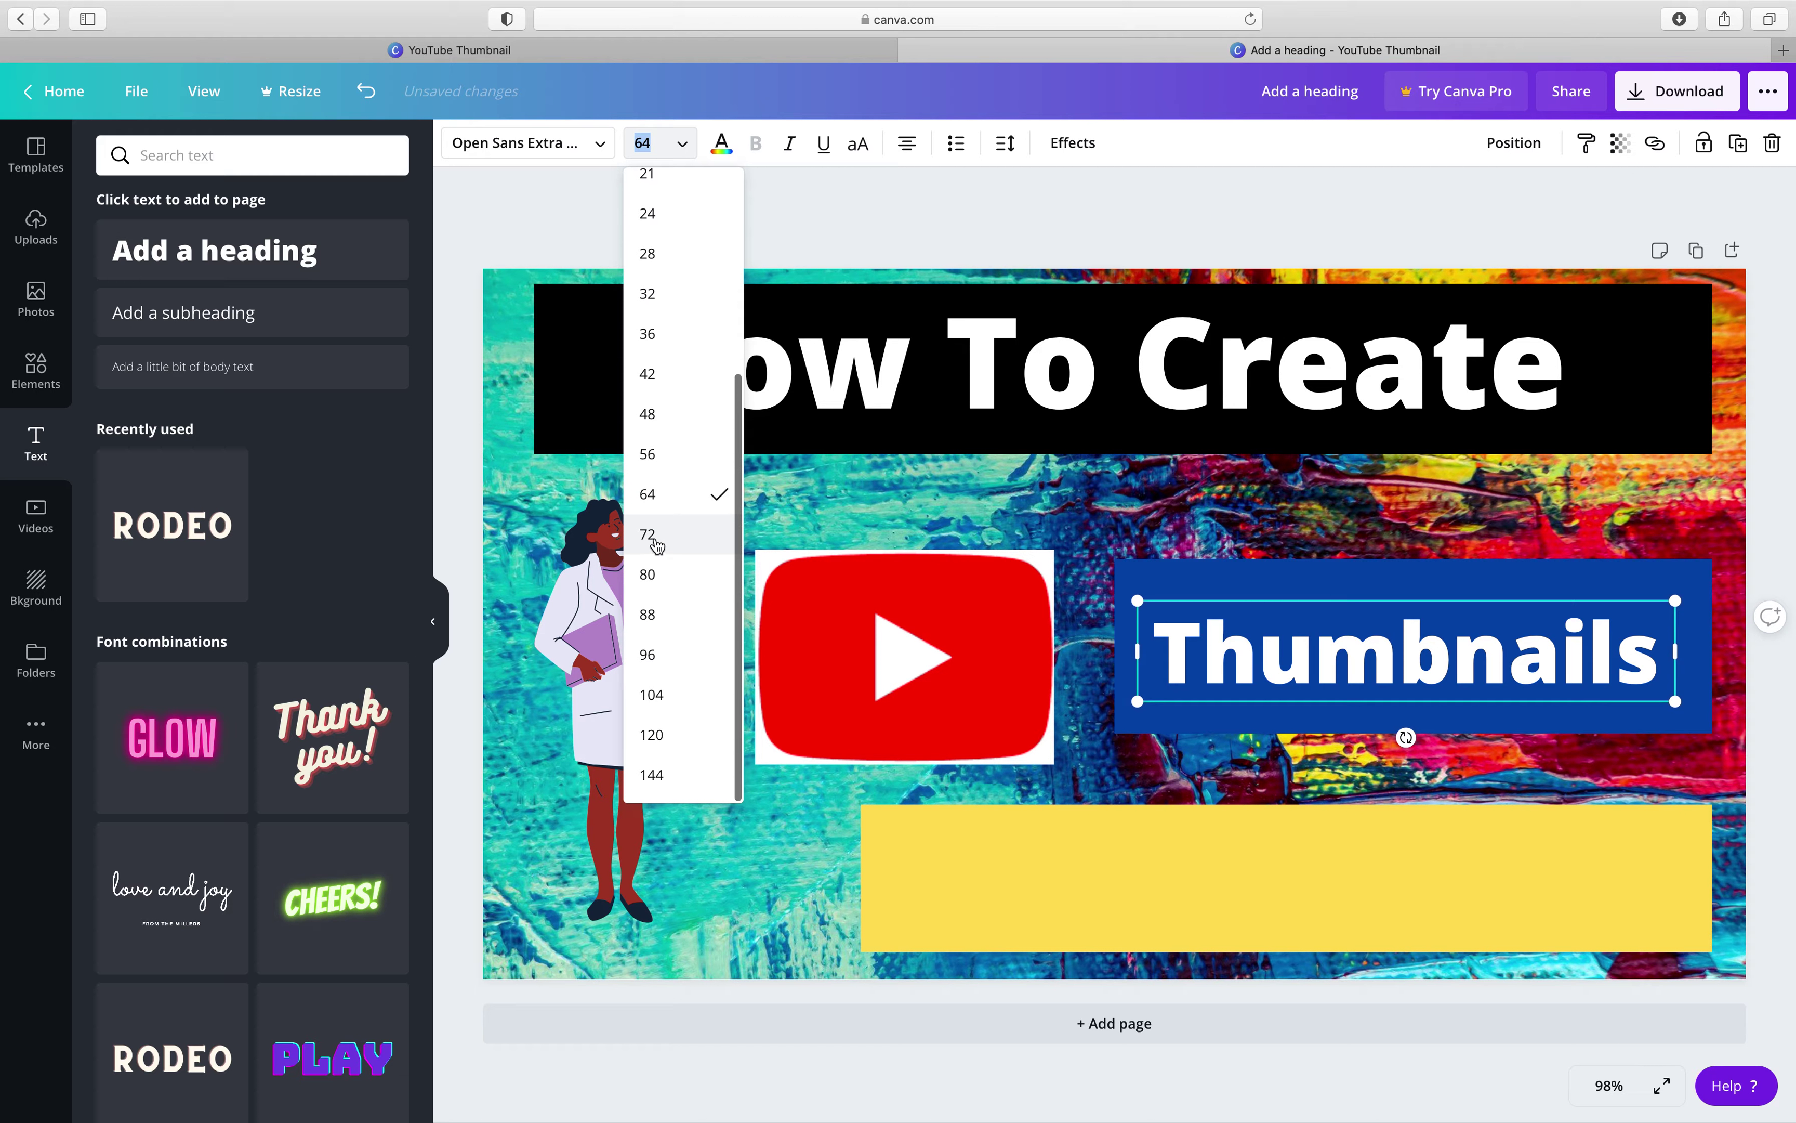
{"action": "left_click", "coordinate": [658, 536]}
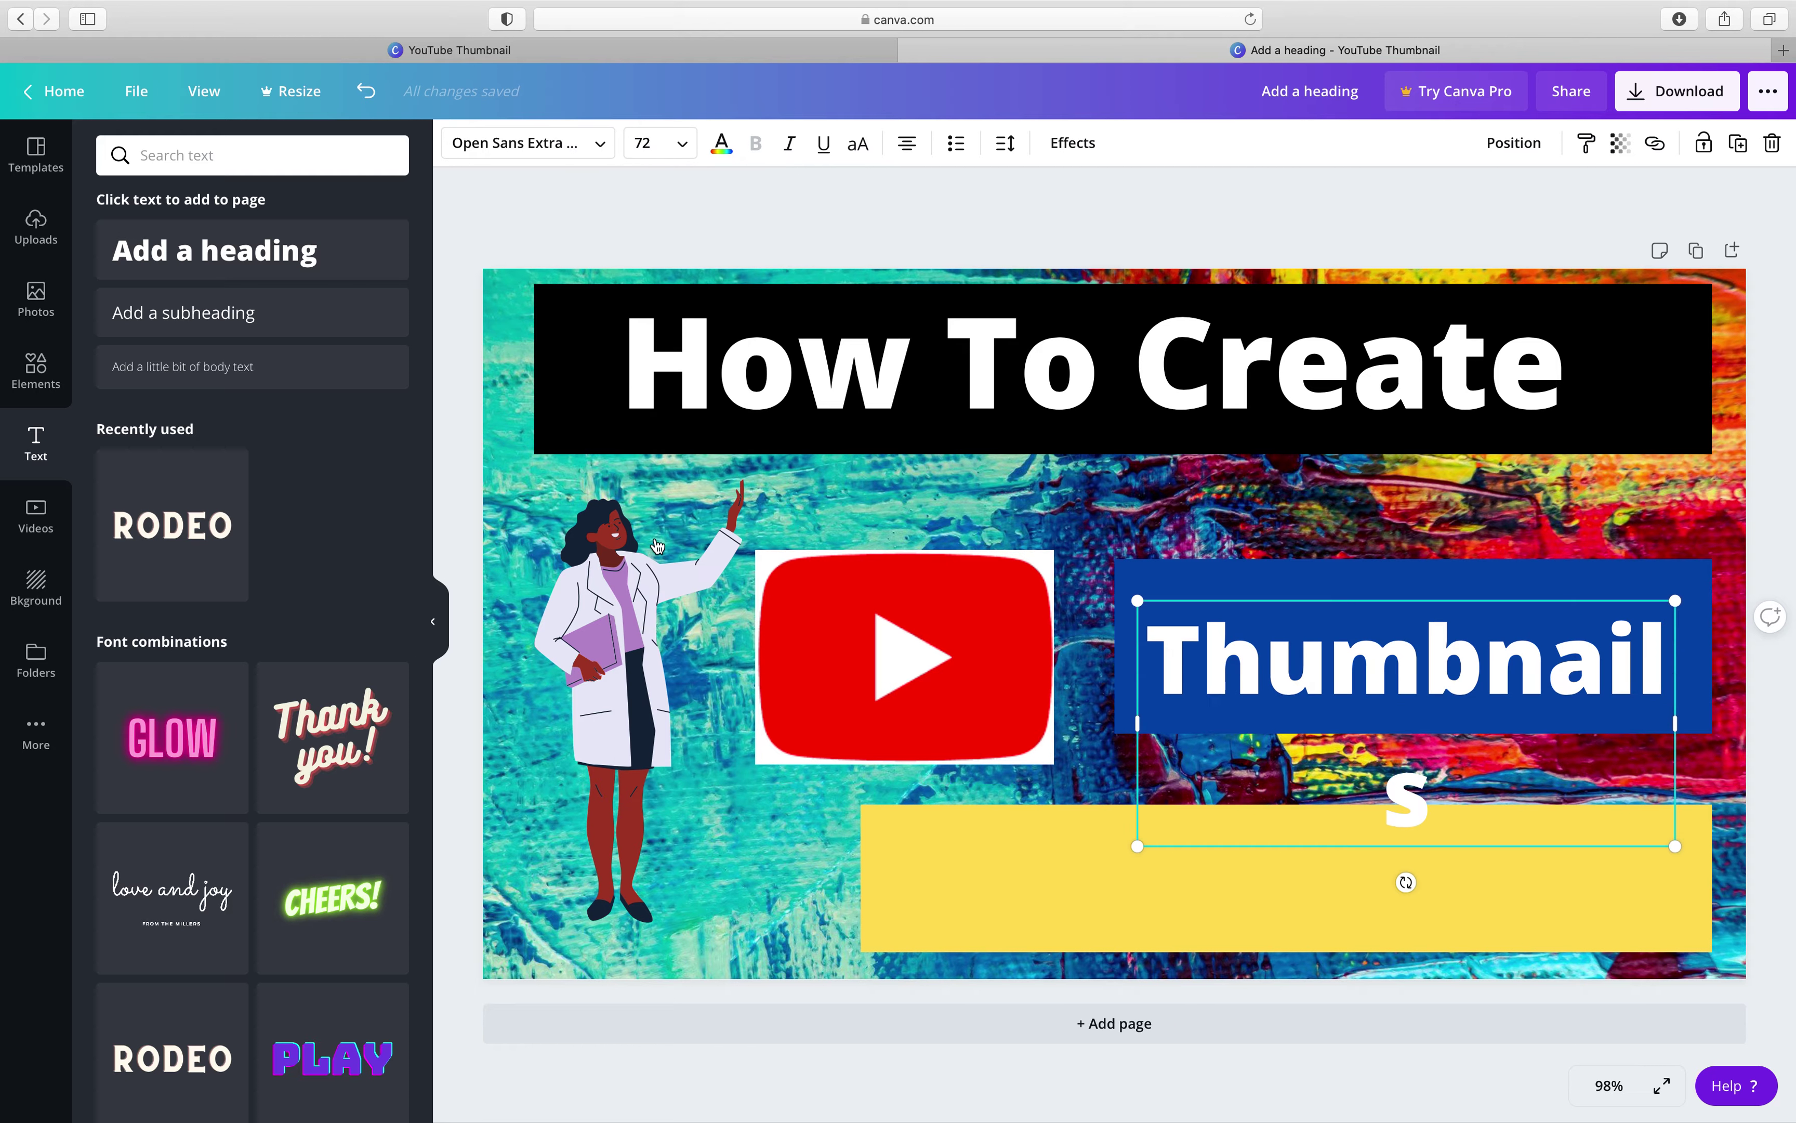
Widen the Thumbnails box so the word fits one line, then place it on the blue bar
{"action": "left_click", "coordinate": [1085, 780]}
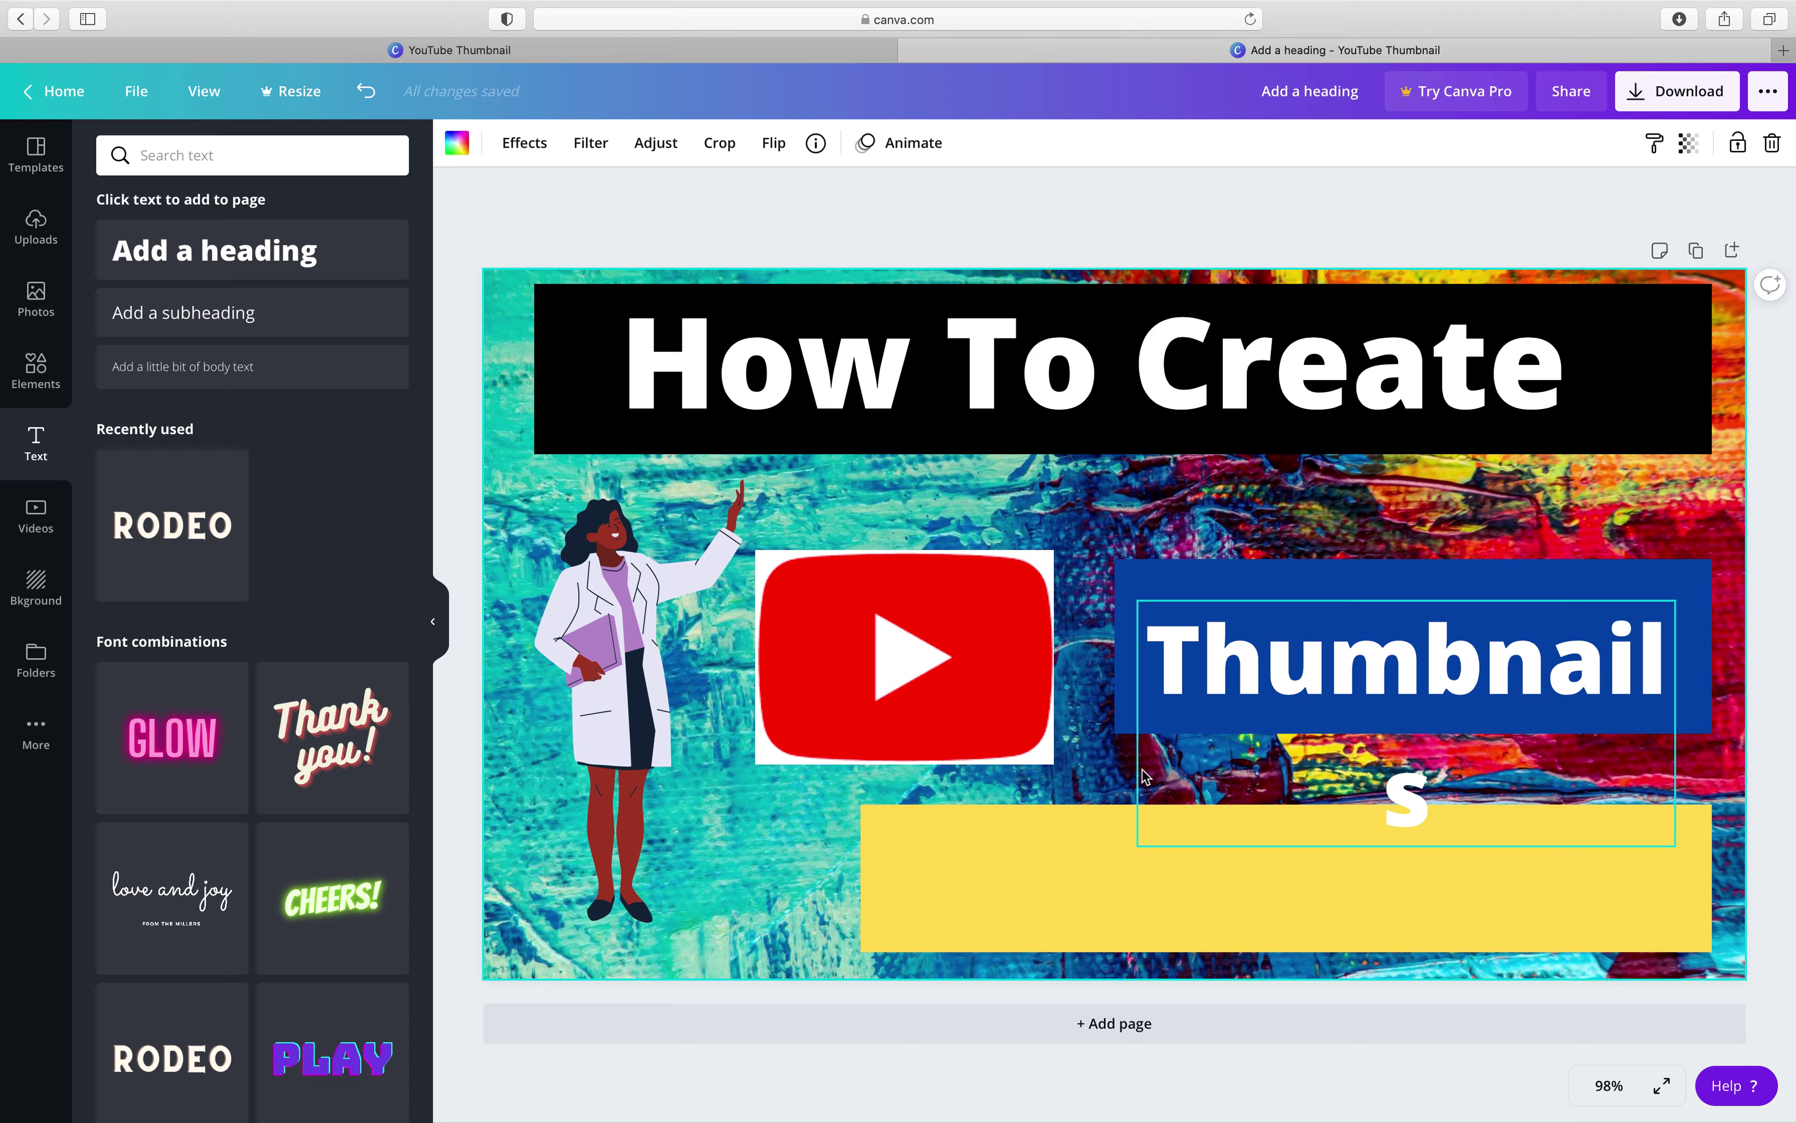
{"action": "left_click", "coordinate": [1162, 738]}
{"action": "left_click_drag", "start_coordinate": [1133, 724], "coordinate": [1082, 725]}
{"action": "left_click", "coordinate": [1276, 764]}
{"action": "left_click_drag", "start_coordinate": [1347, 681], "coordinate": [1390, 670]}
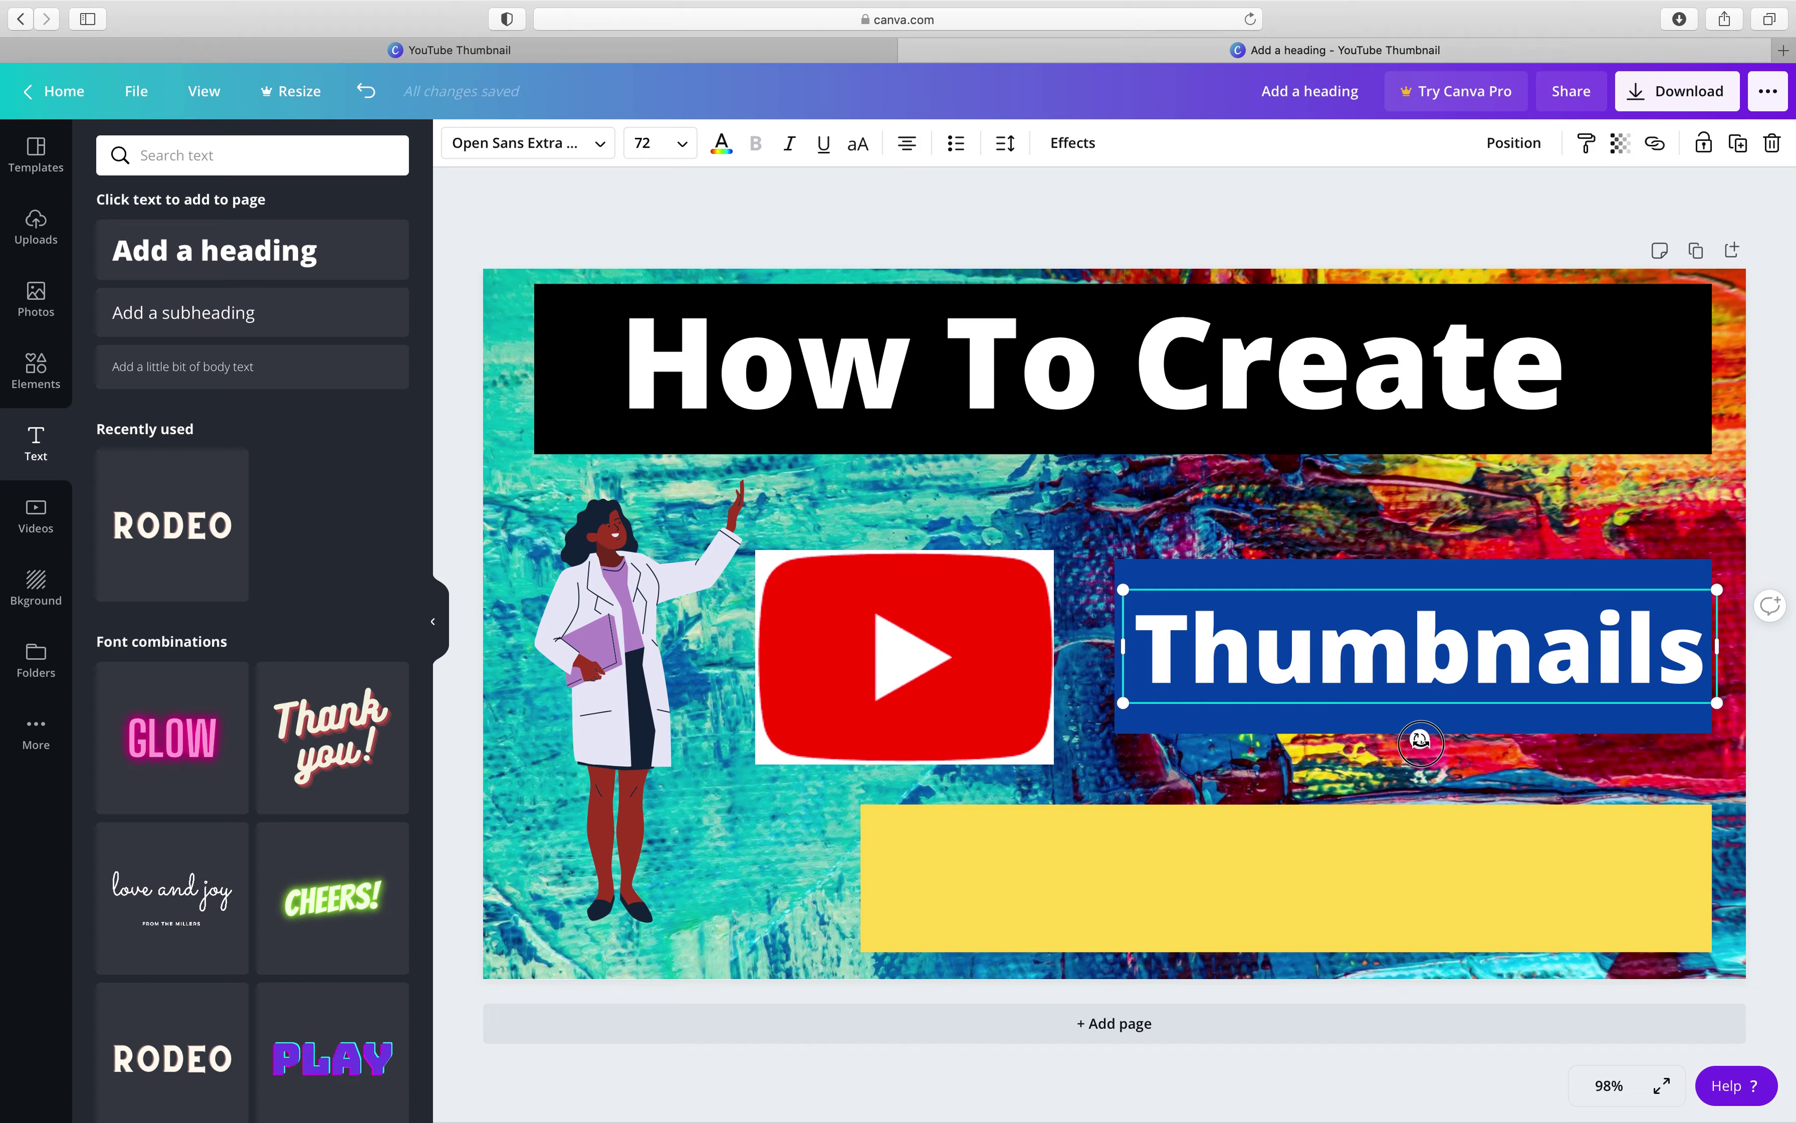
Rotate the Thumbnails text to -13° and the blue bar behind it to -10°
{"action": "left_click_drag", "start_coordinate": [1419, 739], "coordinate": [1443, 738]}
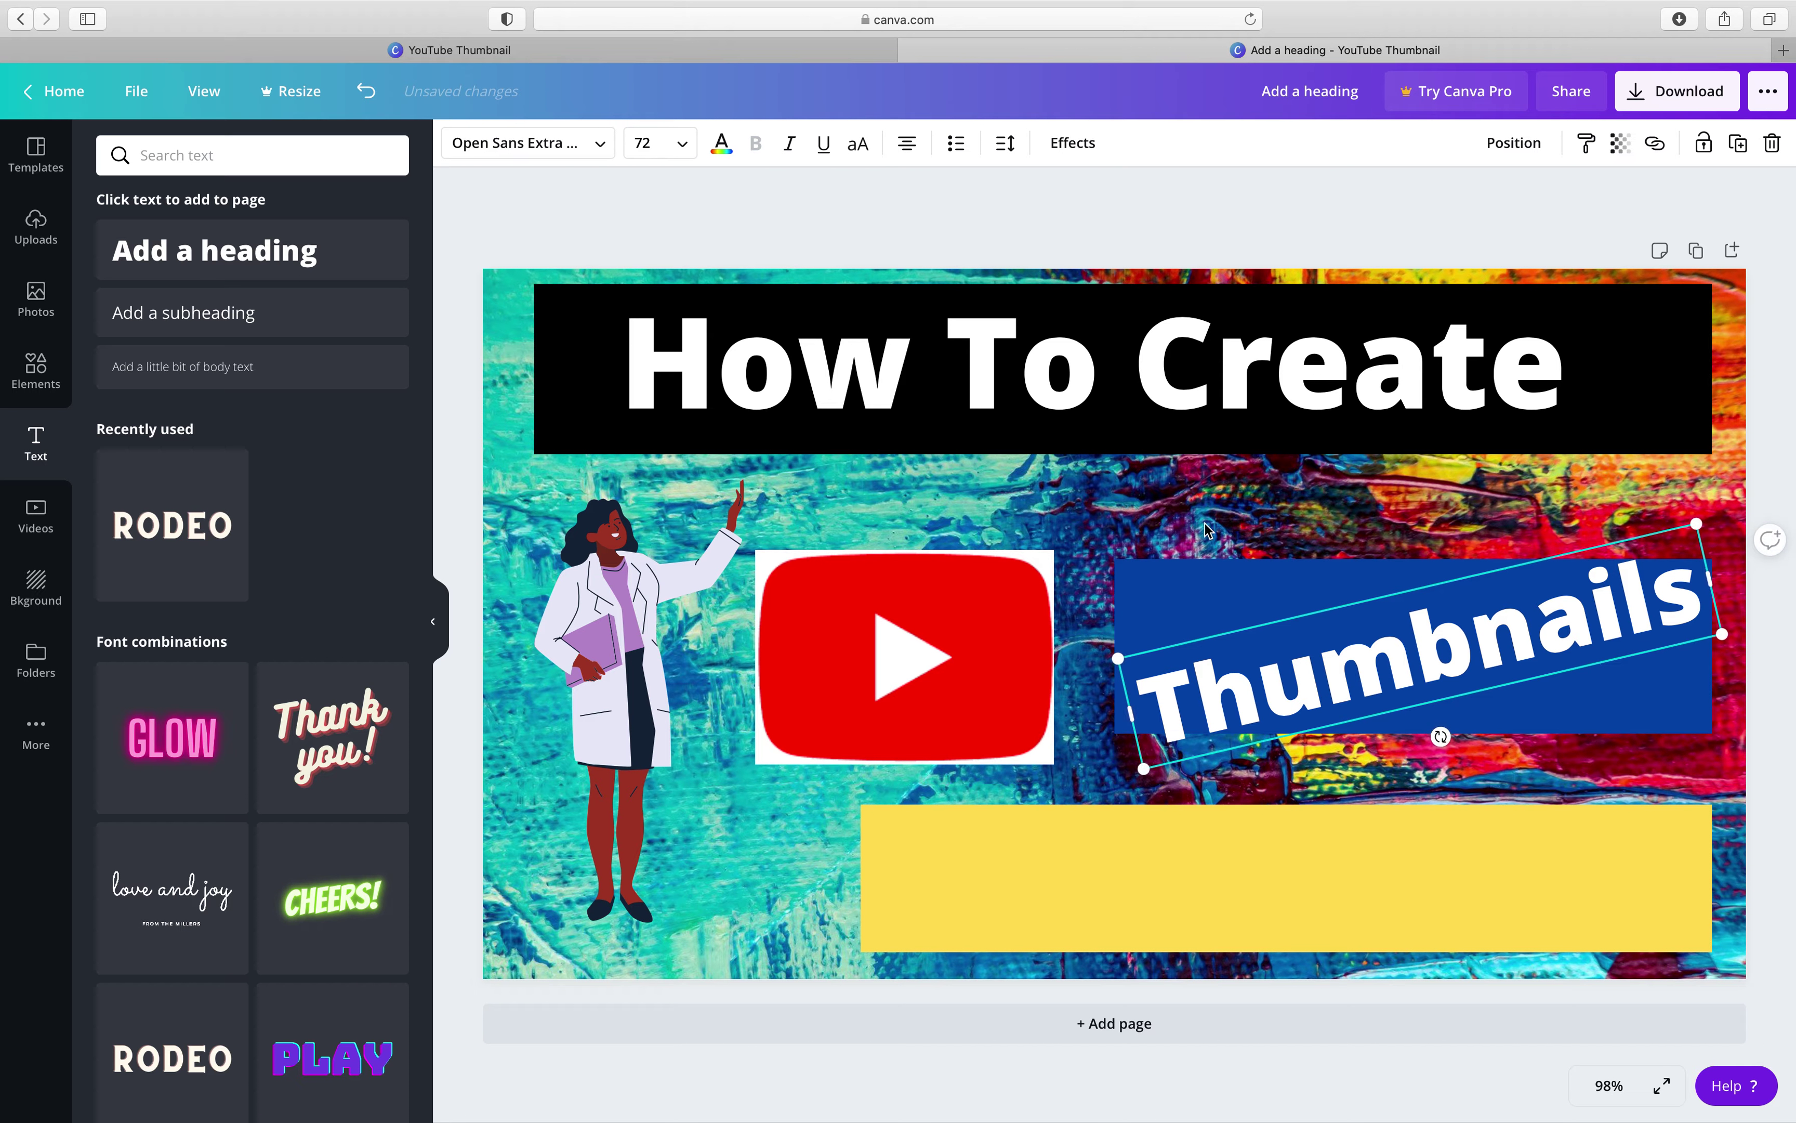
{"action": "left_click", "coordinate": [1419, 728]}
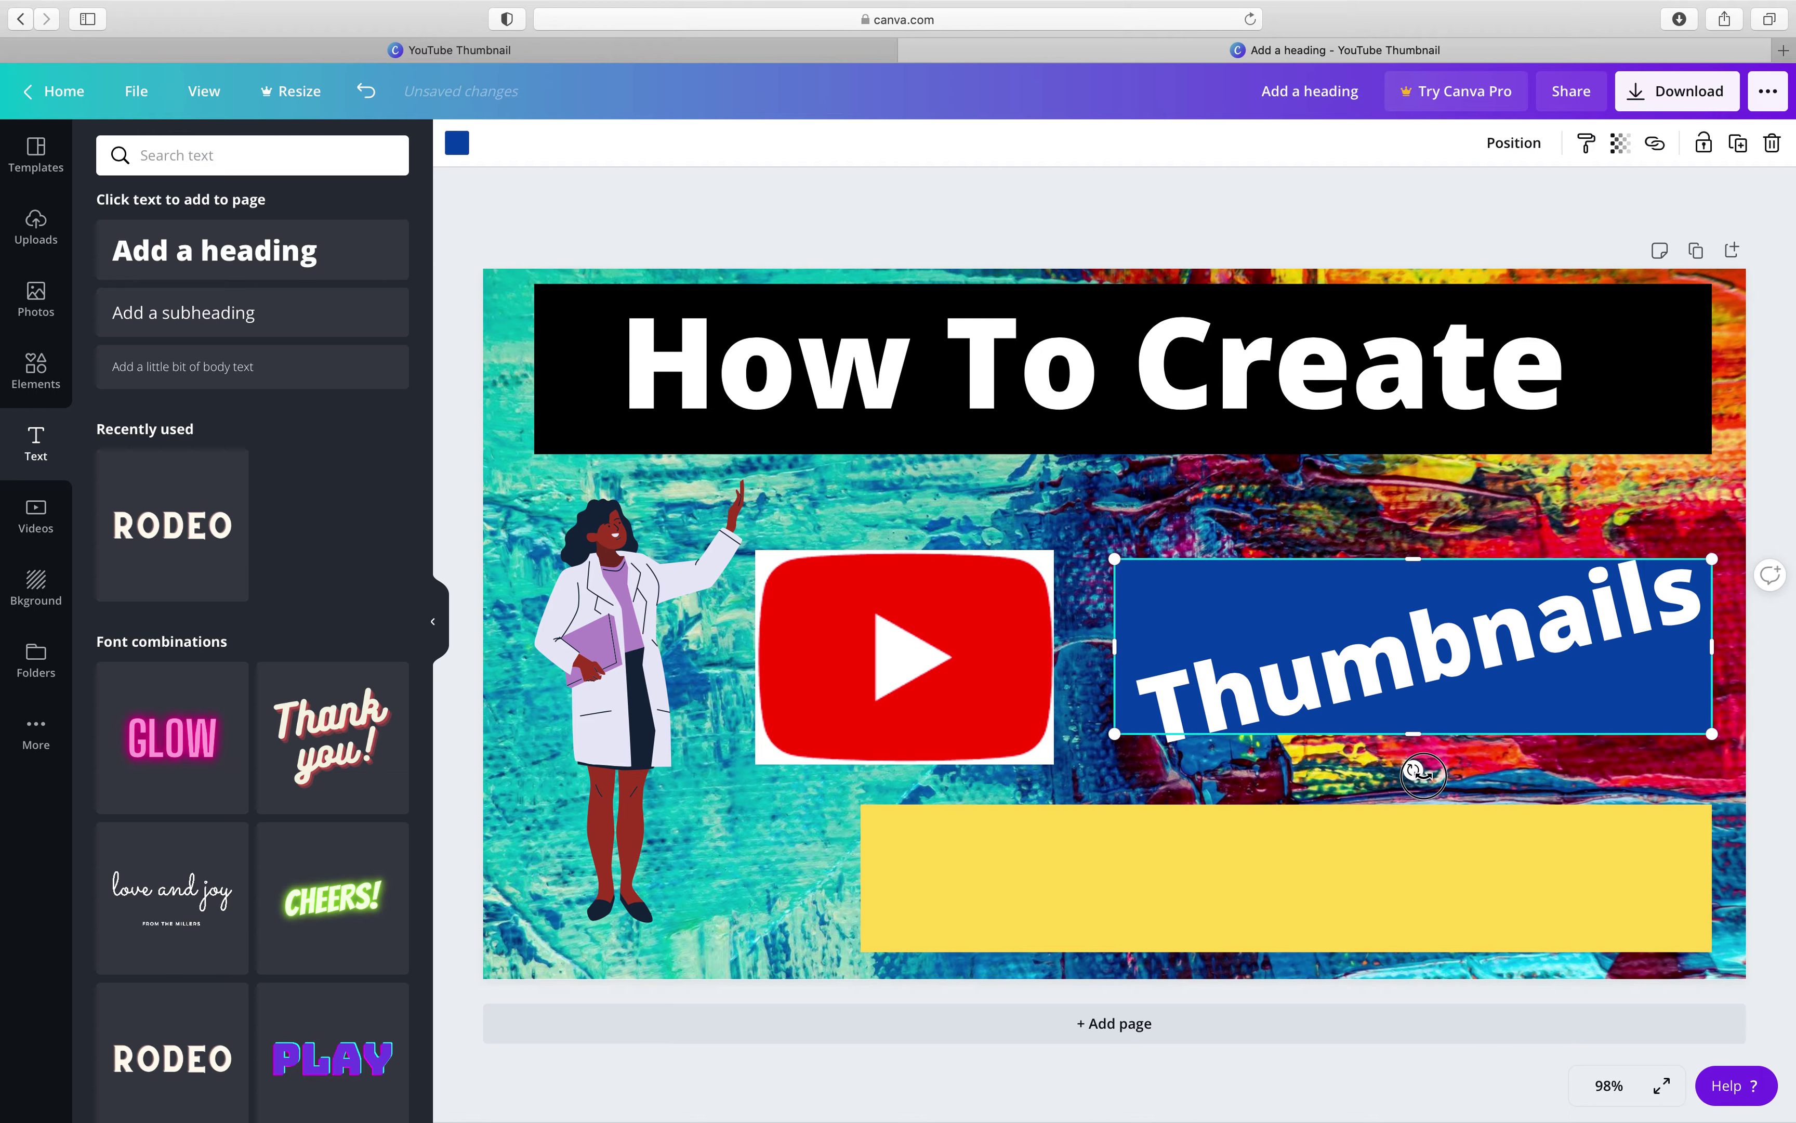
{"action": "left_click_drag", "start_coordinate": [1415, 770], "coordinate": [1440, 777]}
{"action": "left_click", "coordinate": [1226, 828]}
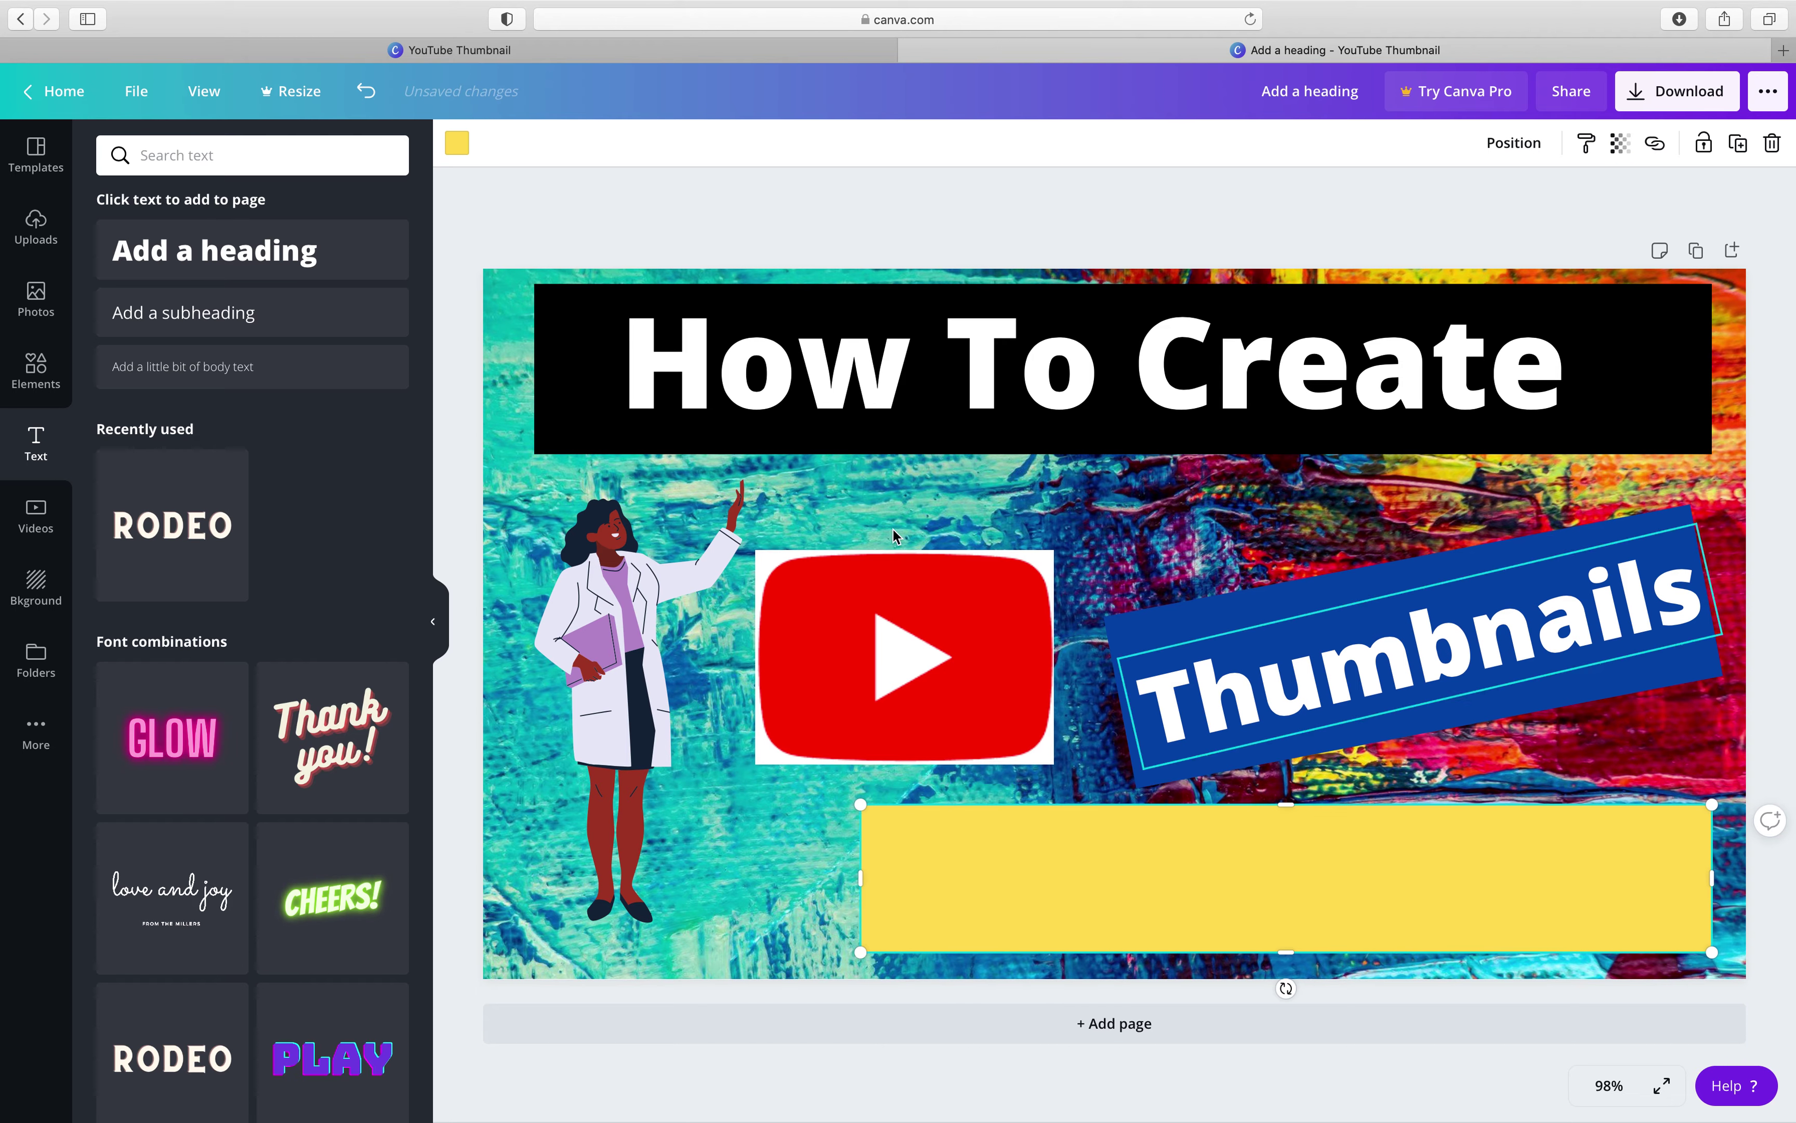
Add a new heading, move it onto the yellow bar, and make its text black
{"action": "left_click", "coordinate": [236, 249]}
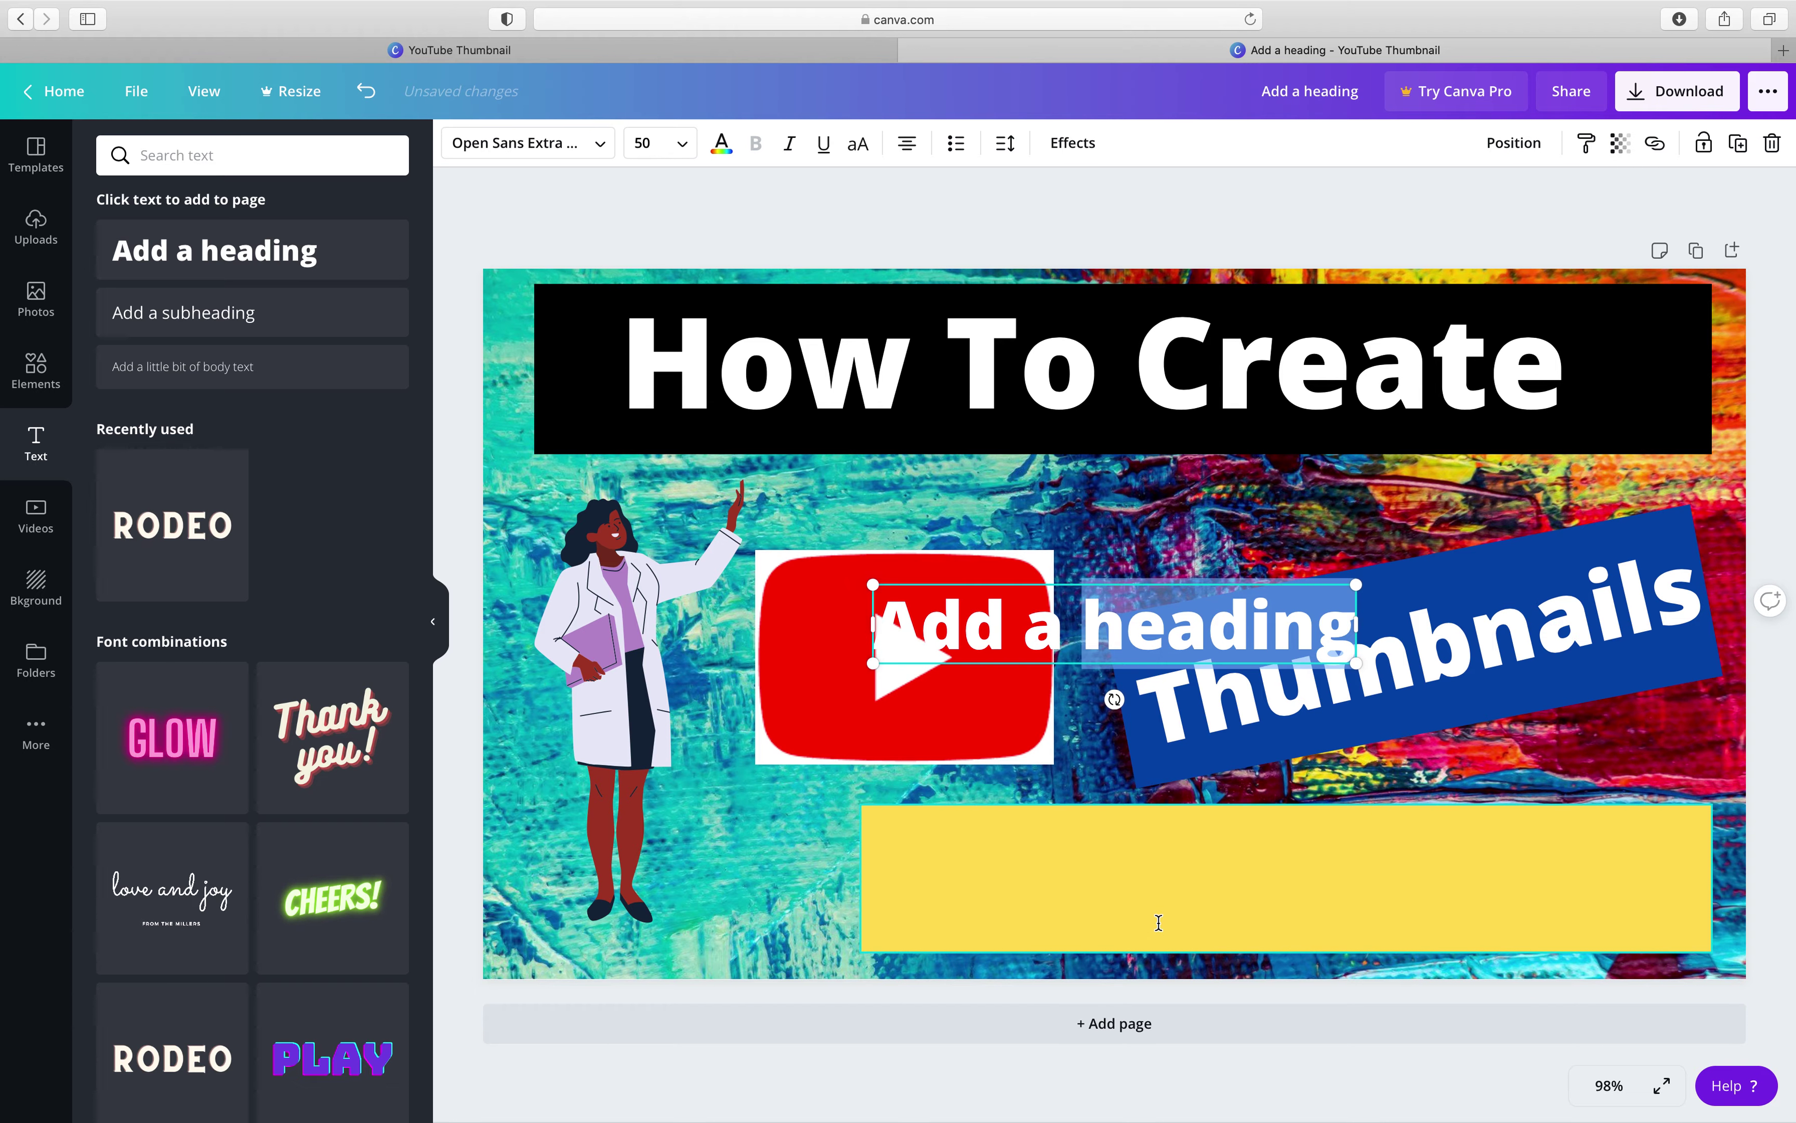
{"action": "left_click", "coordinate": [978, 685]}
{"action": "left_click", "coordinate": [963, 635]}
{"action": "left_click_drag", "start_coordinate": [963, 635], "coordinate": [1078, 873]}
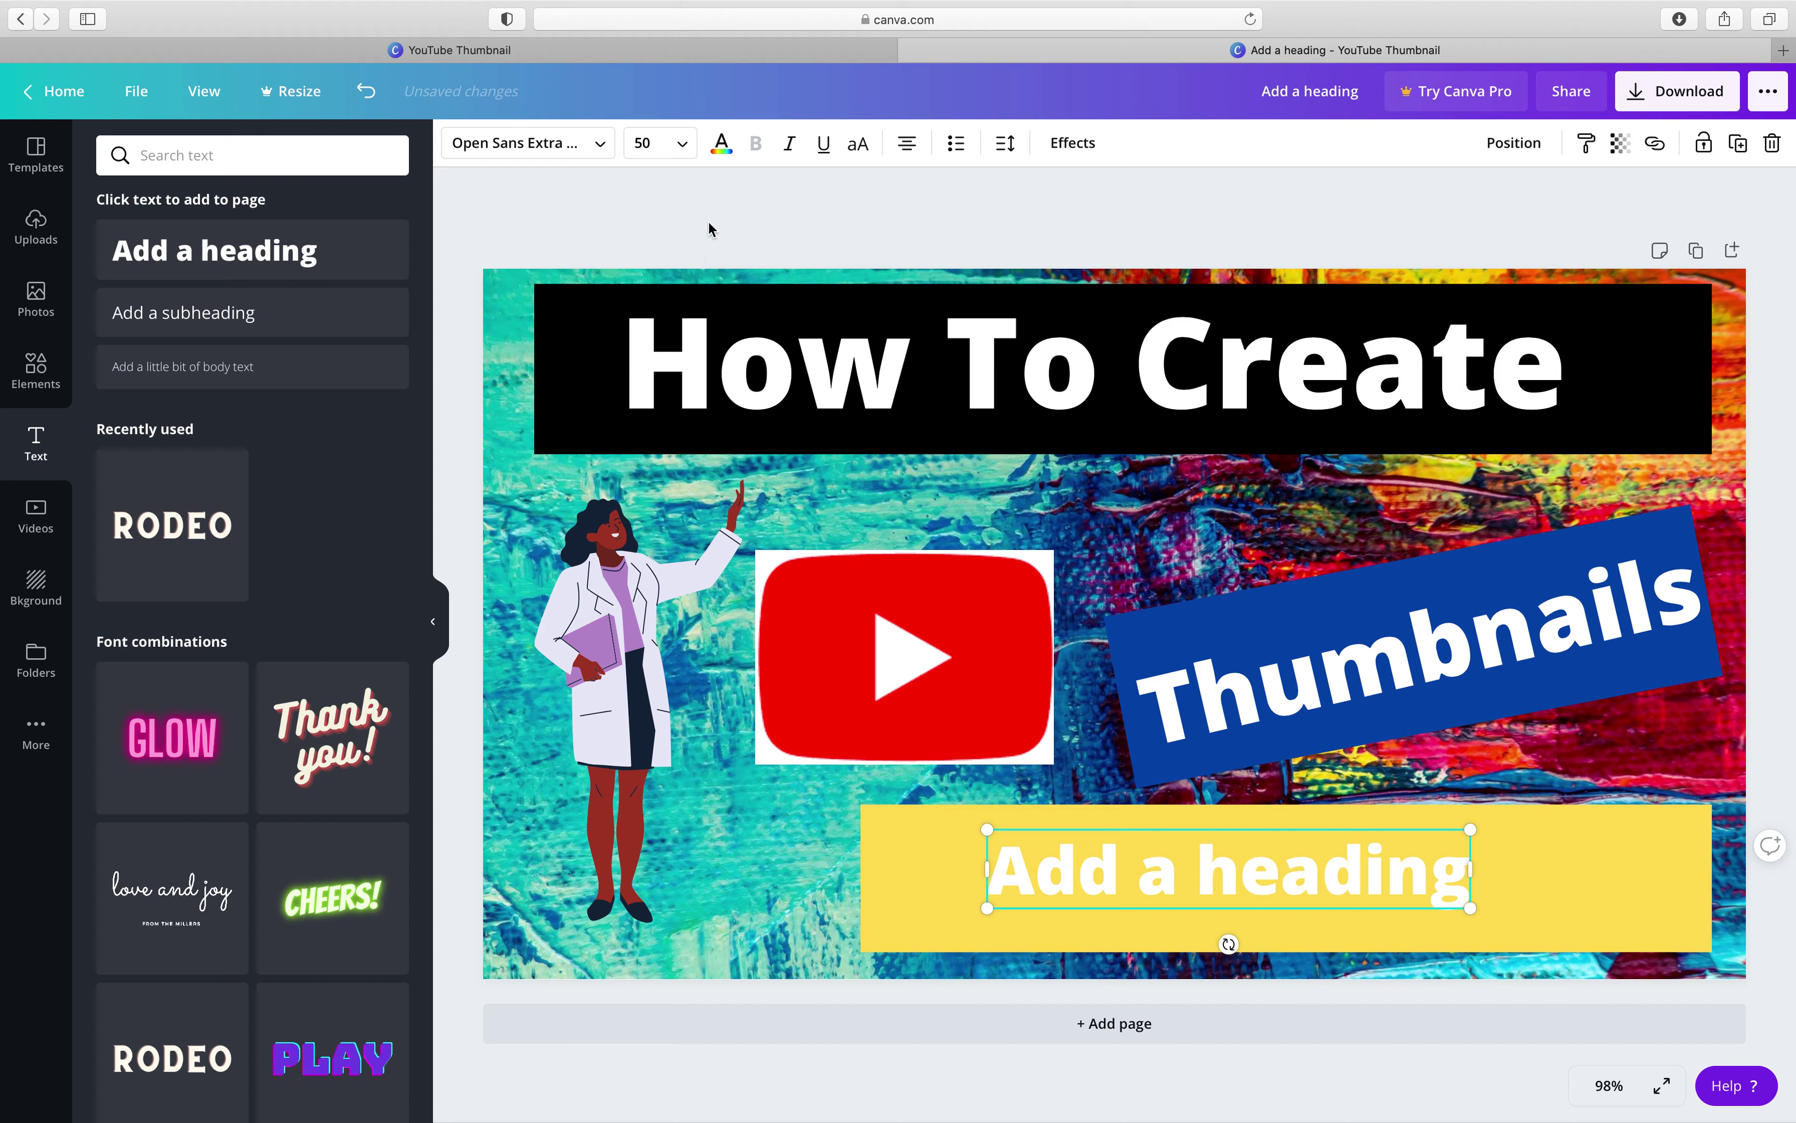
{"action": "left_click", "coordinate": [723, 145]}
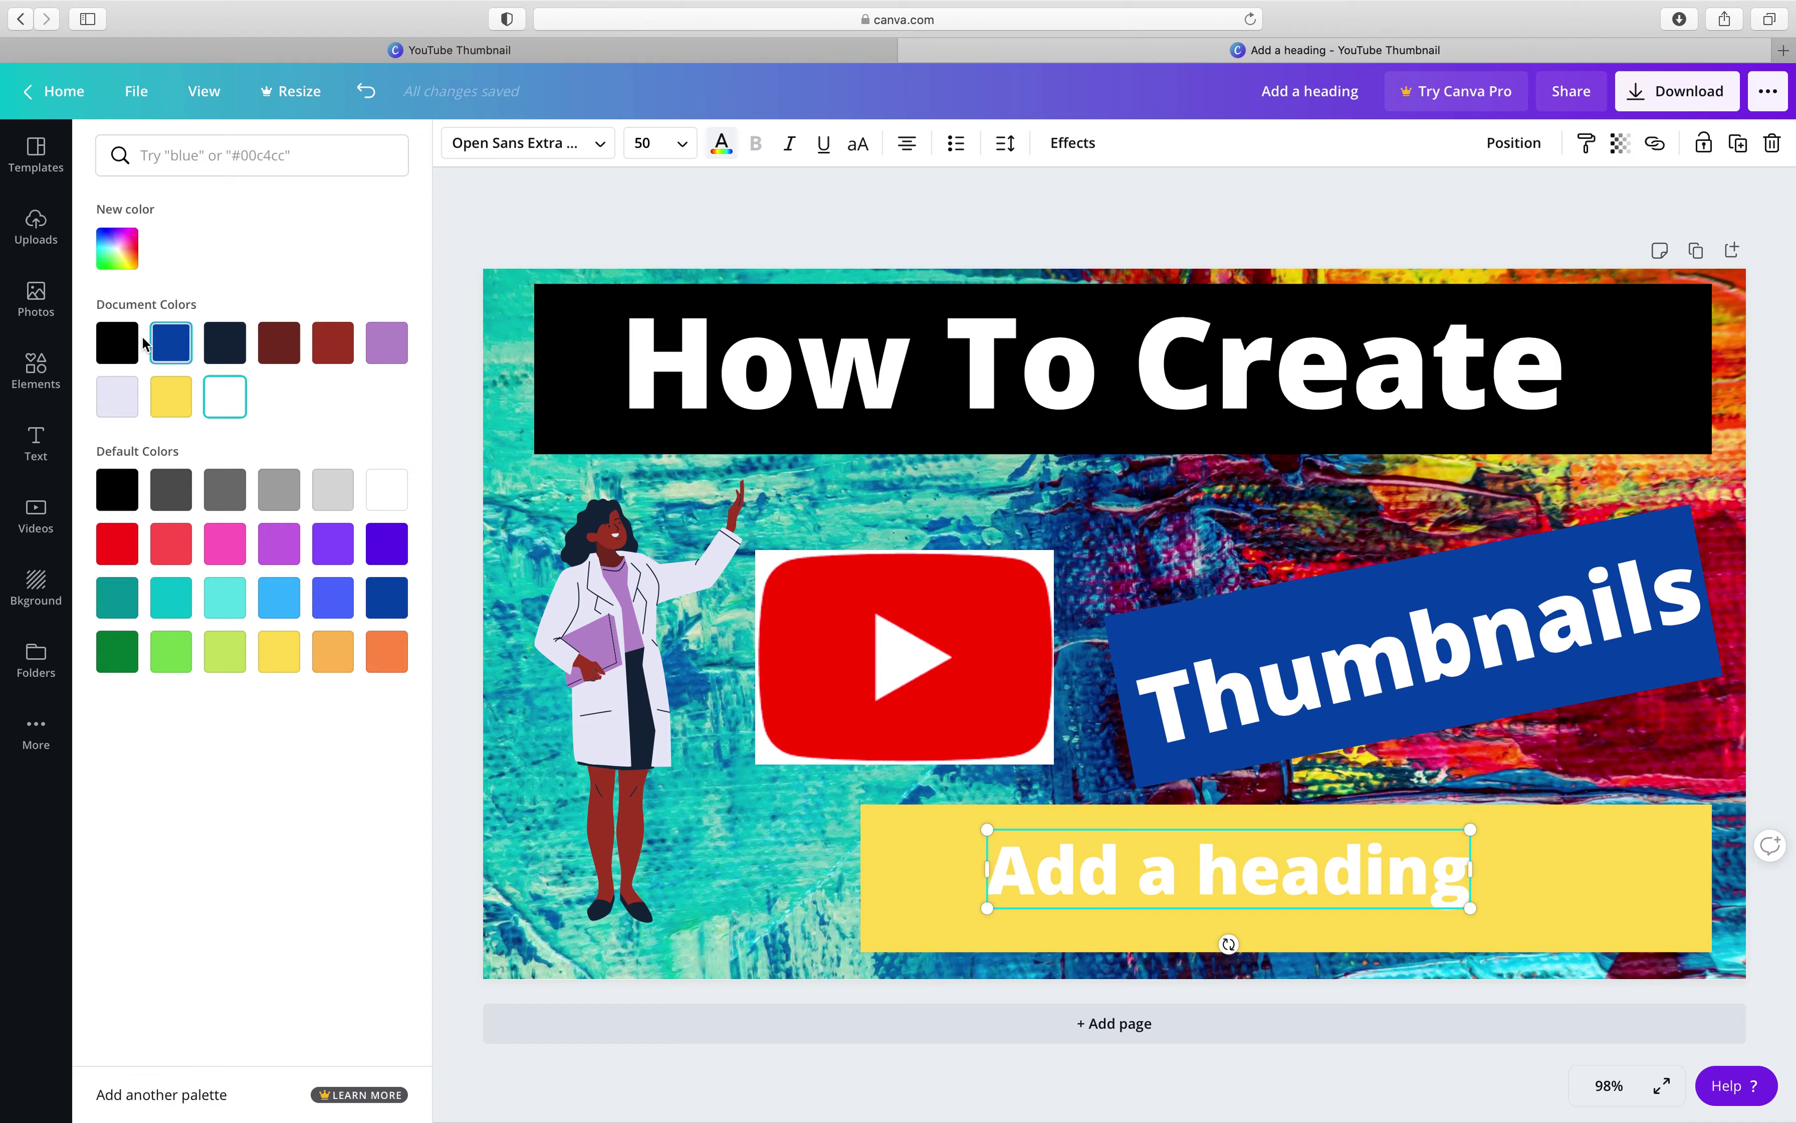
{"action": "left_click", "coordinate": [118, 342]}
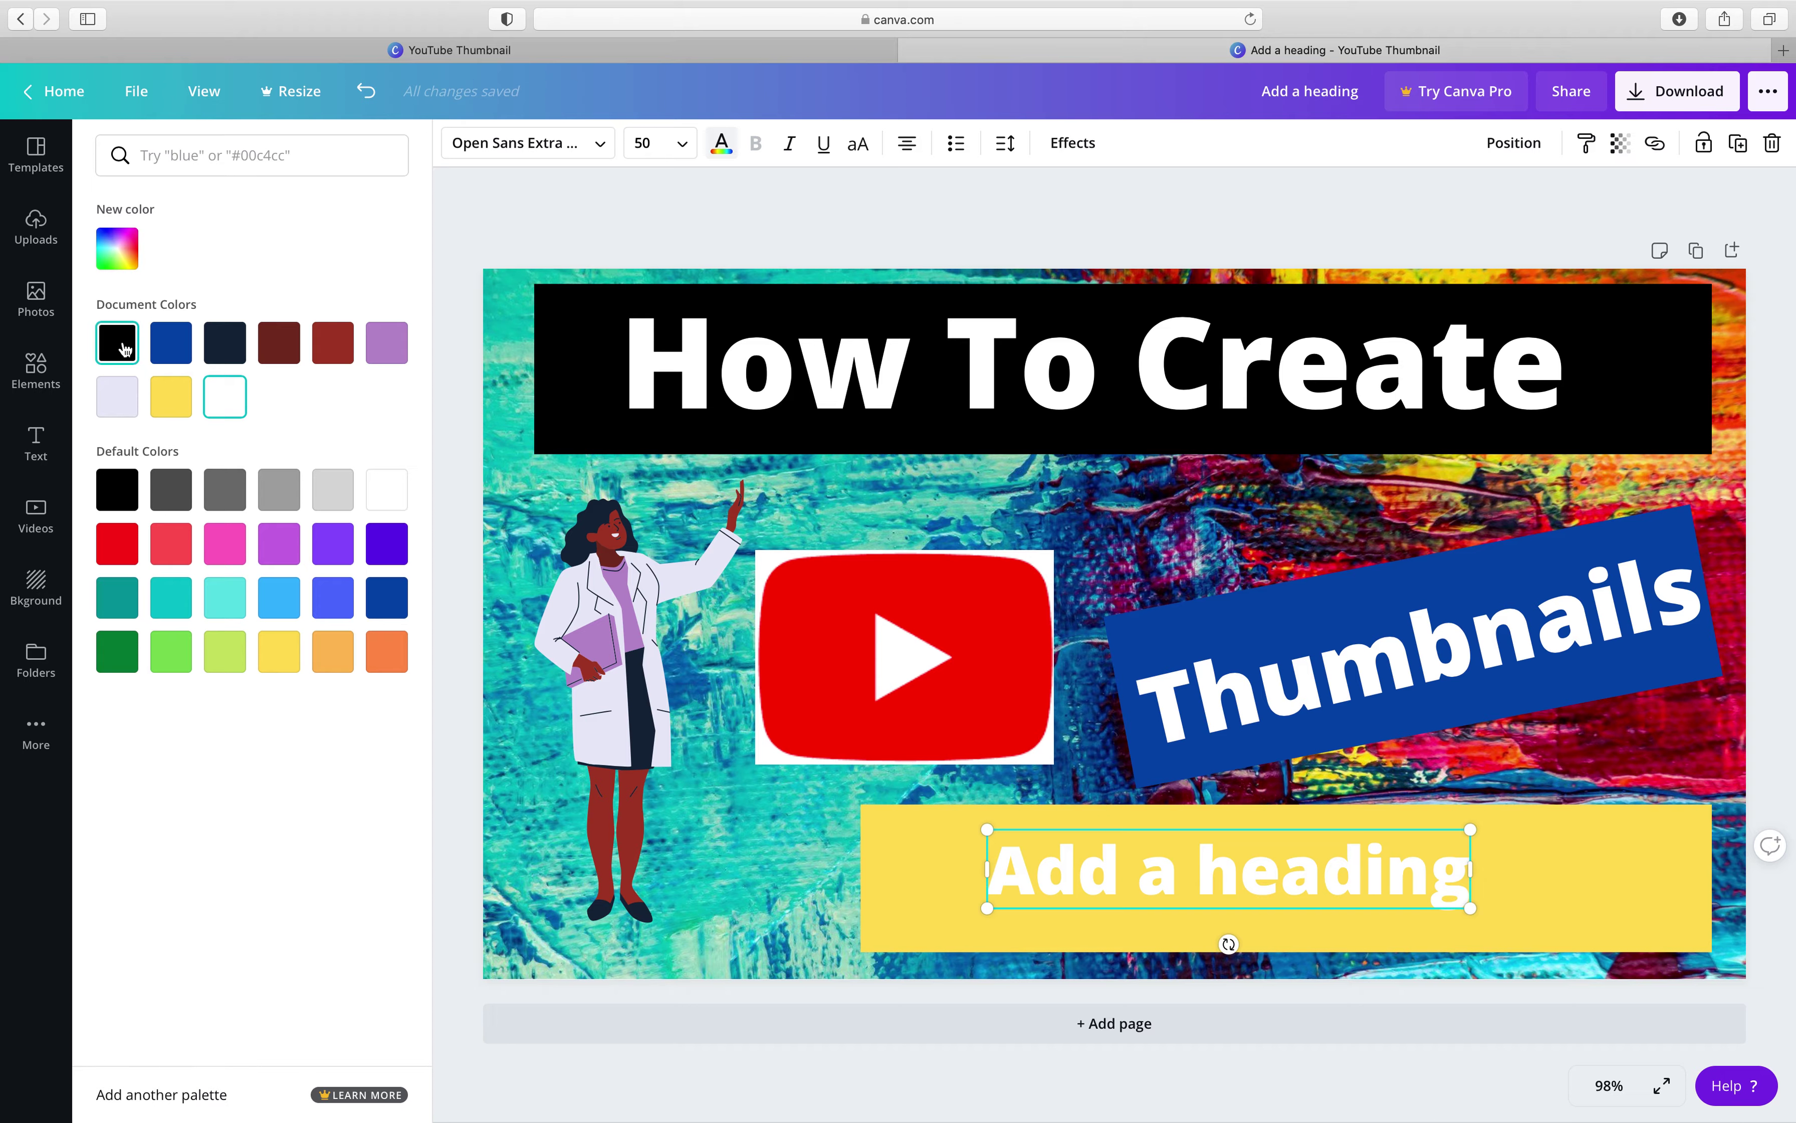
Replace the placeholder heading wording with 'Totaly Free'
{"action": "left_click", "coordinate": [1317, 873]}
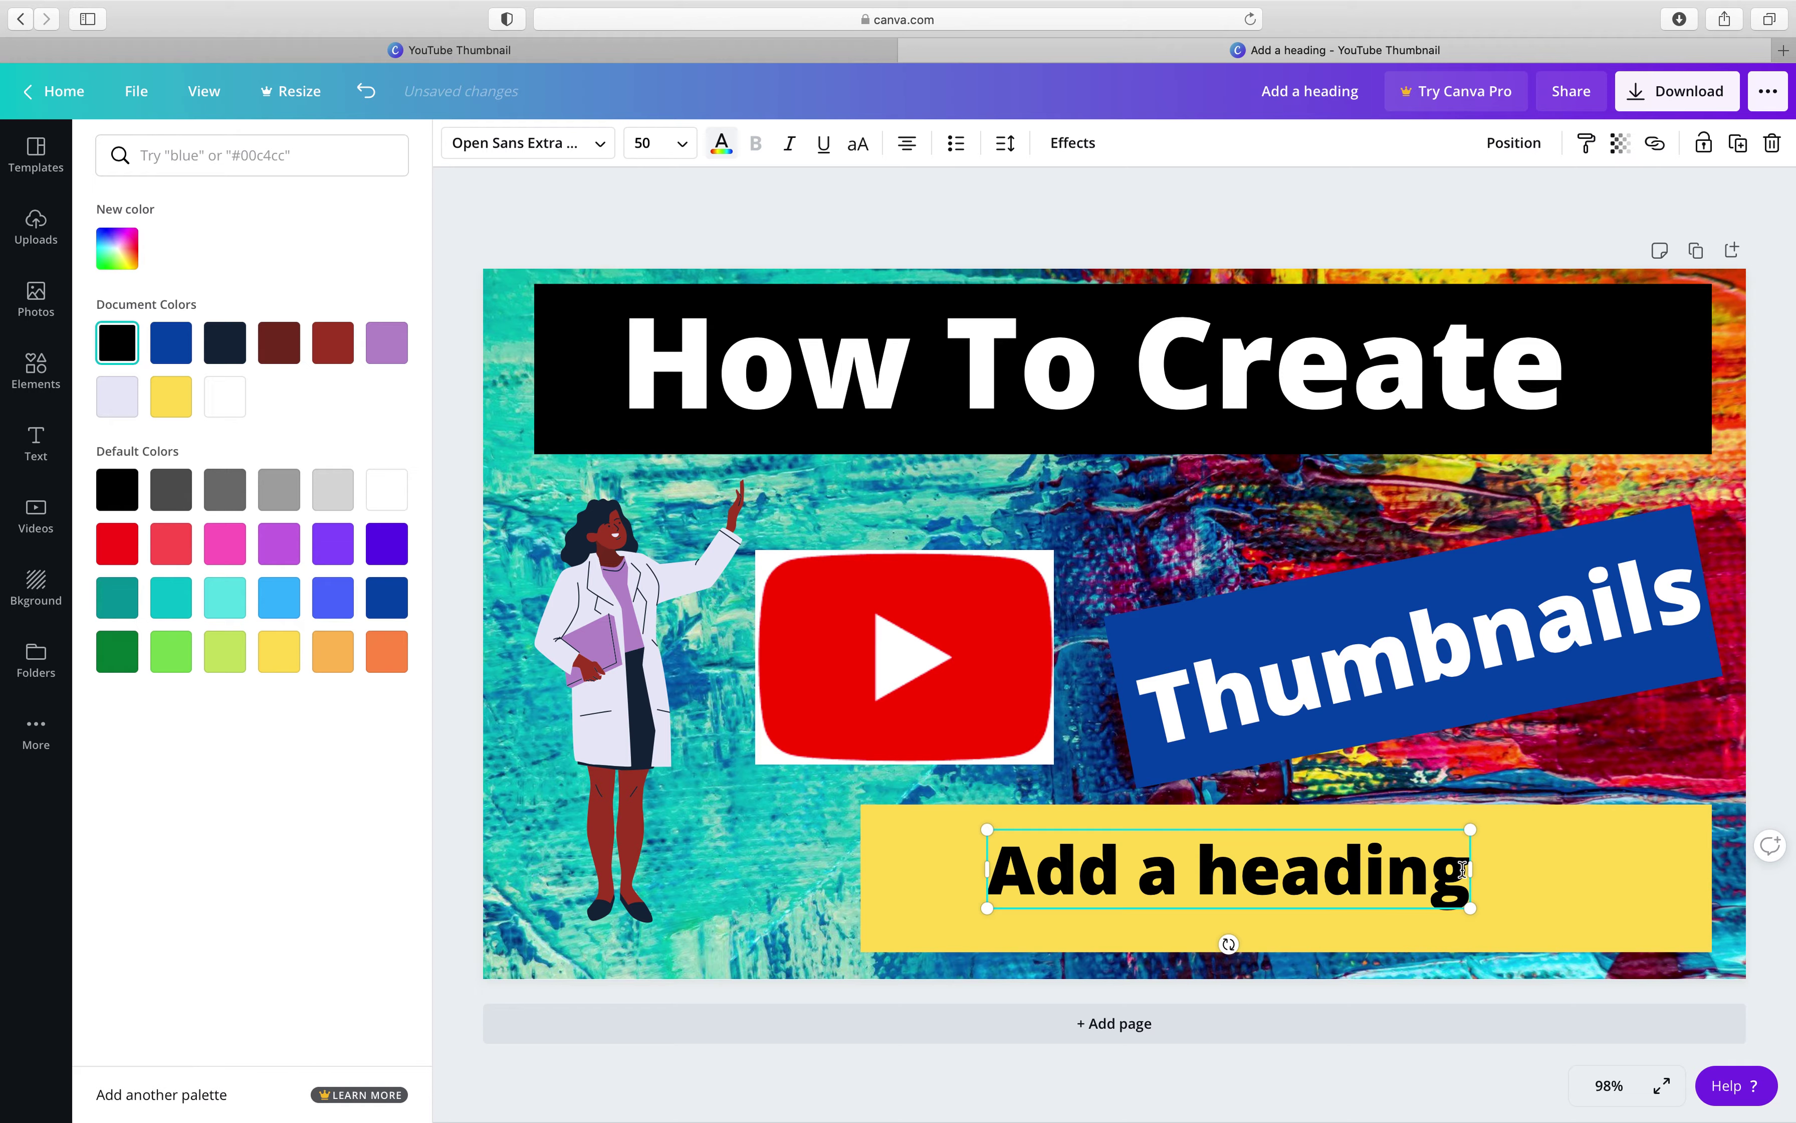
{"action": "key", "text": "BackSpace"}
{"action": "key", "text": "BackSpace"}
{"action": "key", "text": "BackSpace"}
{"action": "key", "text": "BackSpace"}
{"action": "key", "text": "BackSpace"}
{"action": "key", "text": "BackSpace"}
{"action": "key", "text": "BackSpace"}
{"action": "key", "text": "BackSpace"}
{"action": "key", "text": "BackSpace"}
{"action": "key", "text": "BackSpace"}
{"action": "key", "text": "BackSpace"}
{"action": "key", "text": "BackSpace"}
{"action": "key", "text": "BackSpace"}
{"action": "type", "text": "T"}
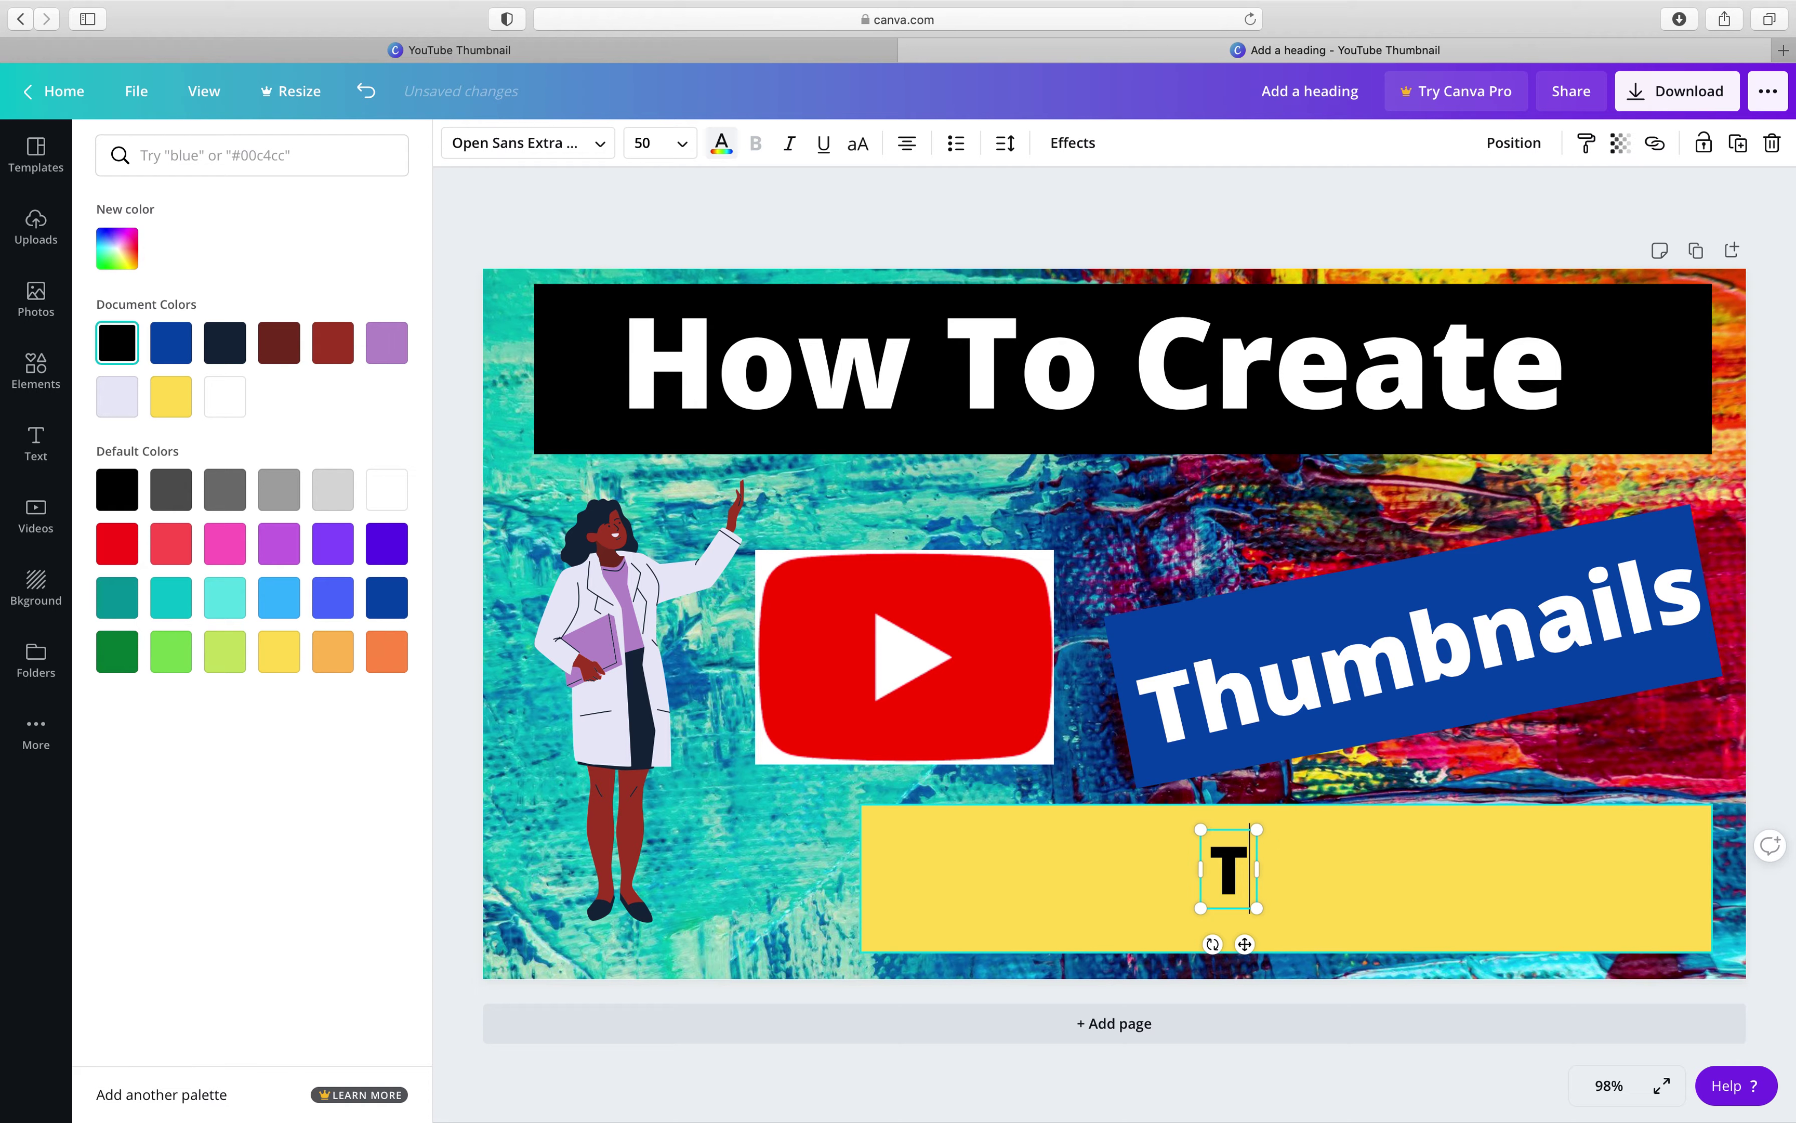
{"action": "type", "text": "otaly Free"}
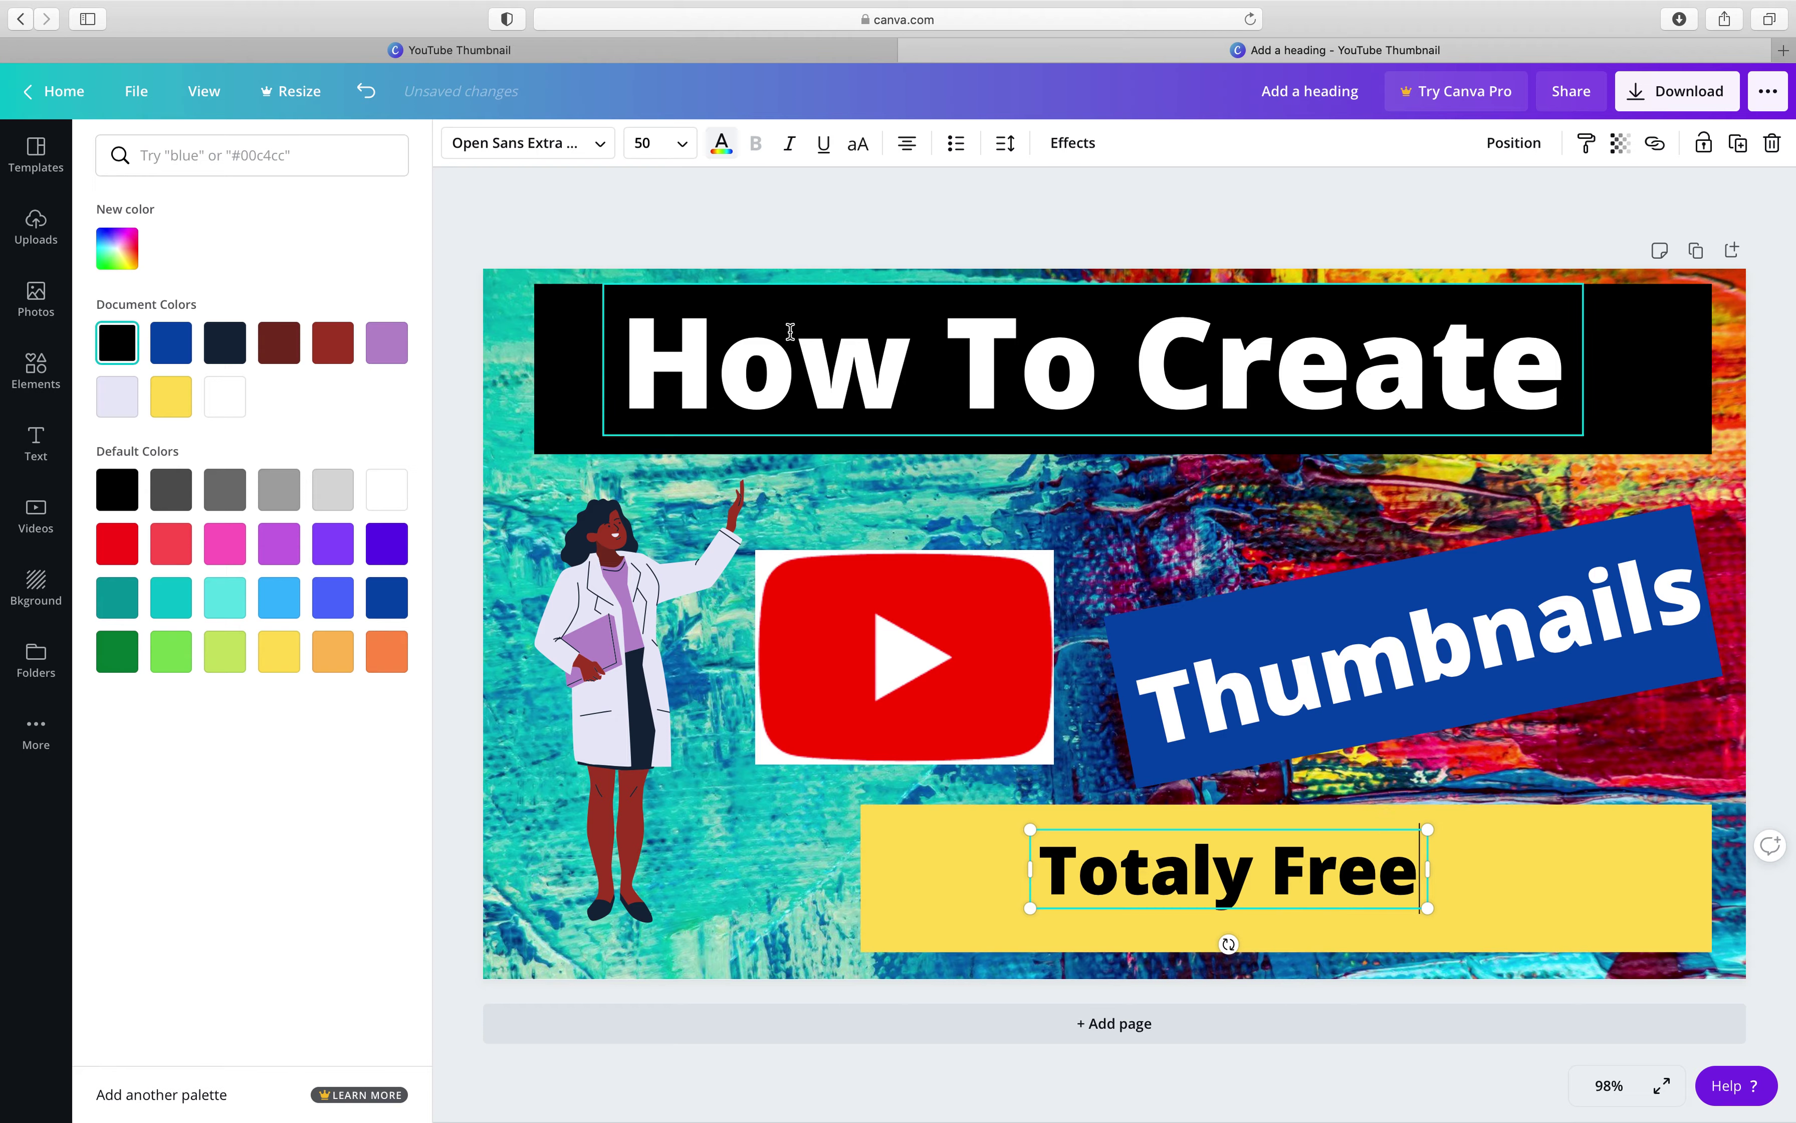
Set the 'Totaly Free' caption to size 80 and centre it on the yellow bar
{"action": "left_click", "coordinate": [683, 145]}
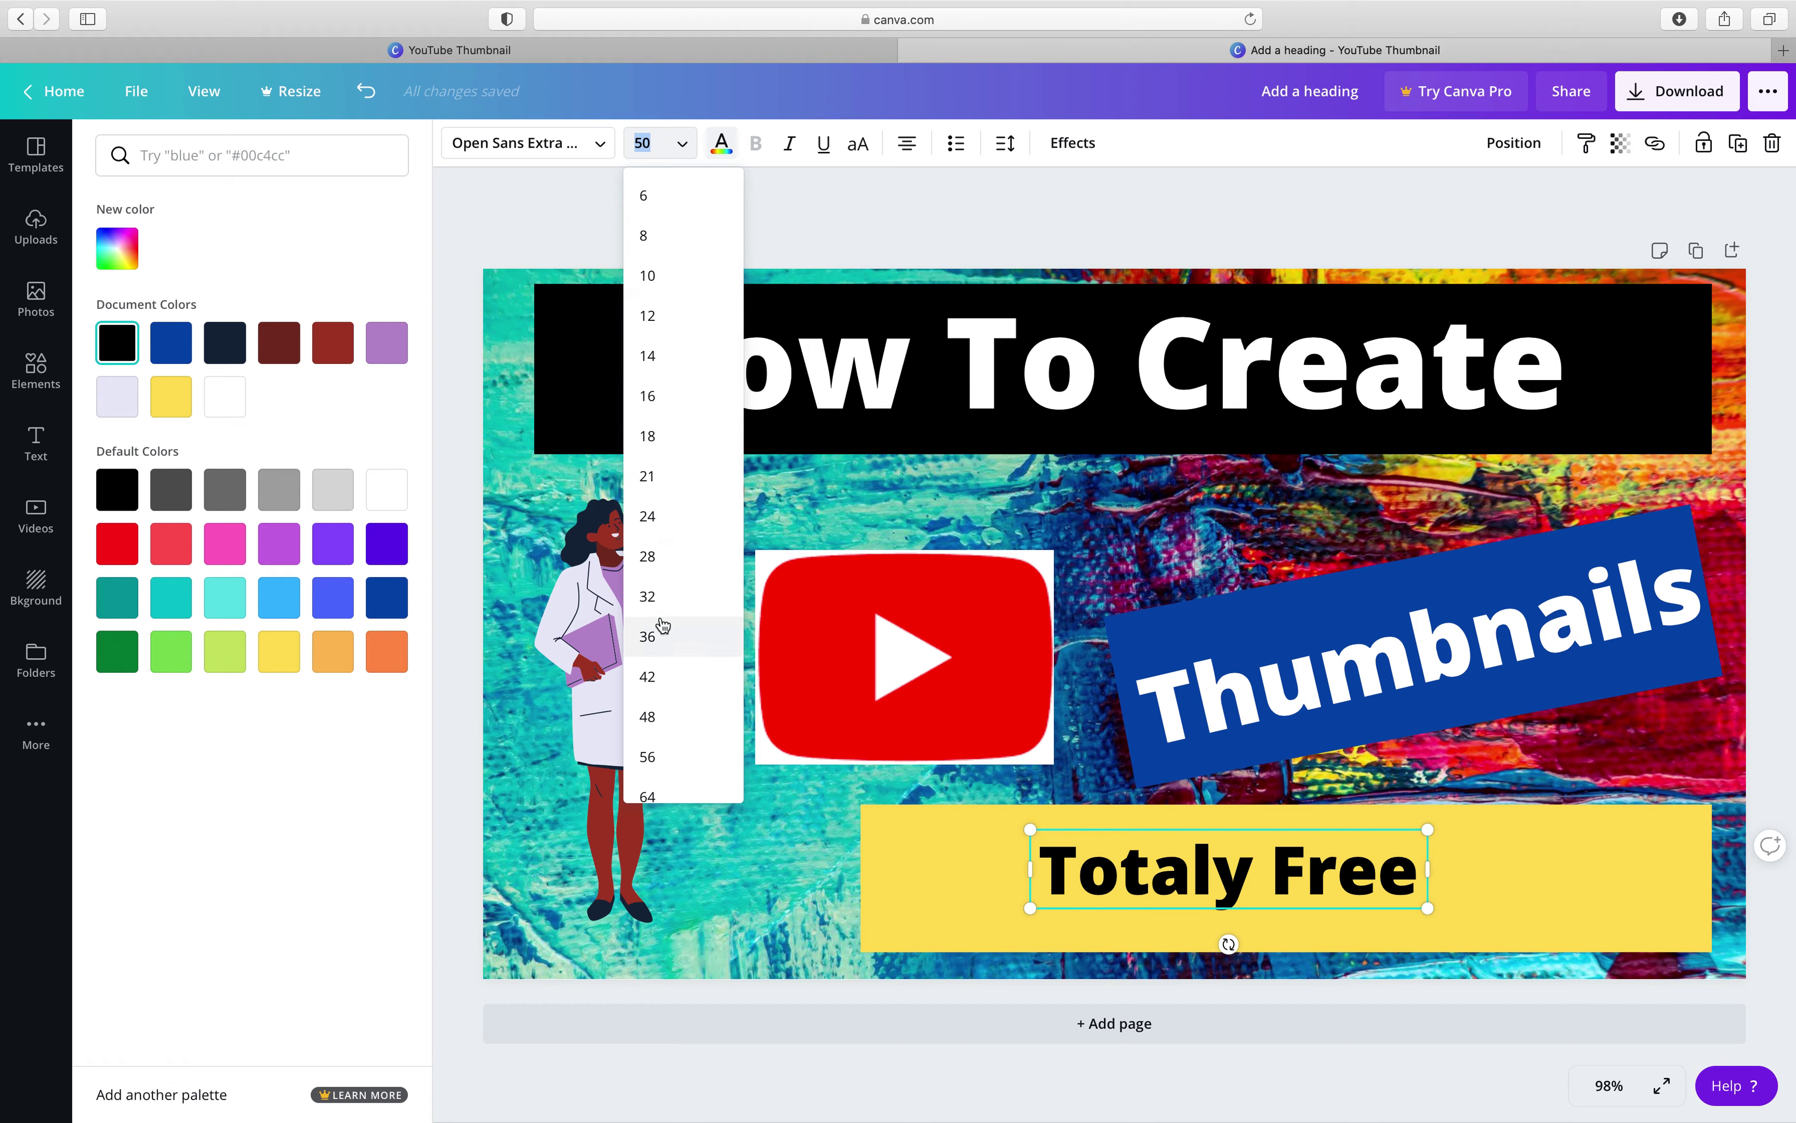
{"action": "scroll", "coordinate": [659, 623], "scroll_direction": "down", "scroll_amount": 3}
{"action": "left_click", "coordinate": [653, 683]}
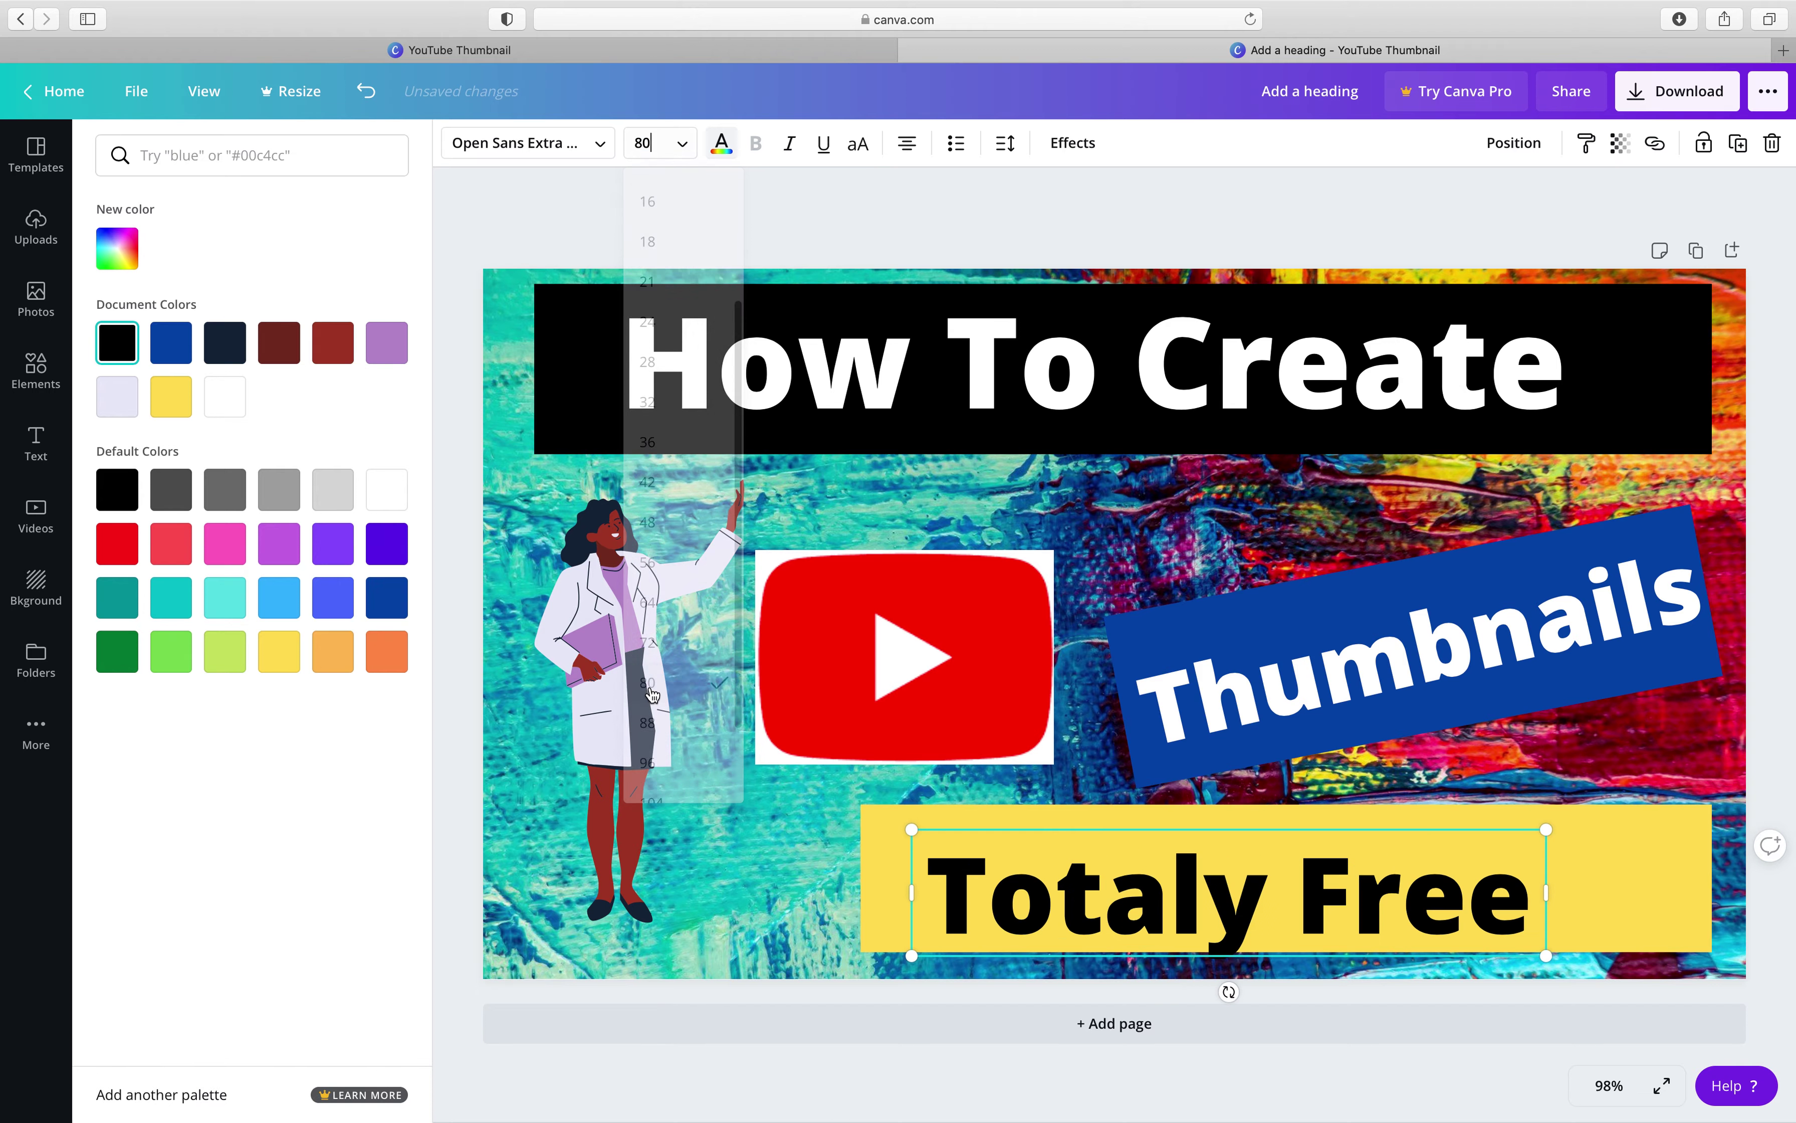
{"action": "left_click", "coordinate": [1604, 850]}
{"action": "left_click_drag", "start_coordinate": [1311, 914], "coordinate": [1375, 892]}
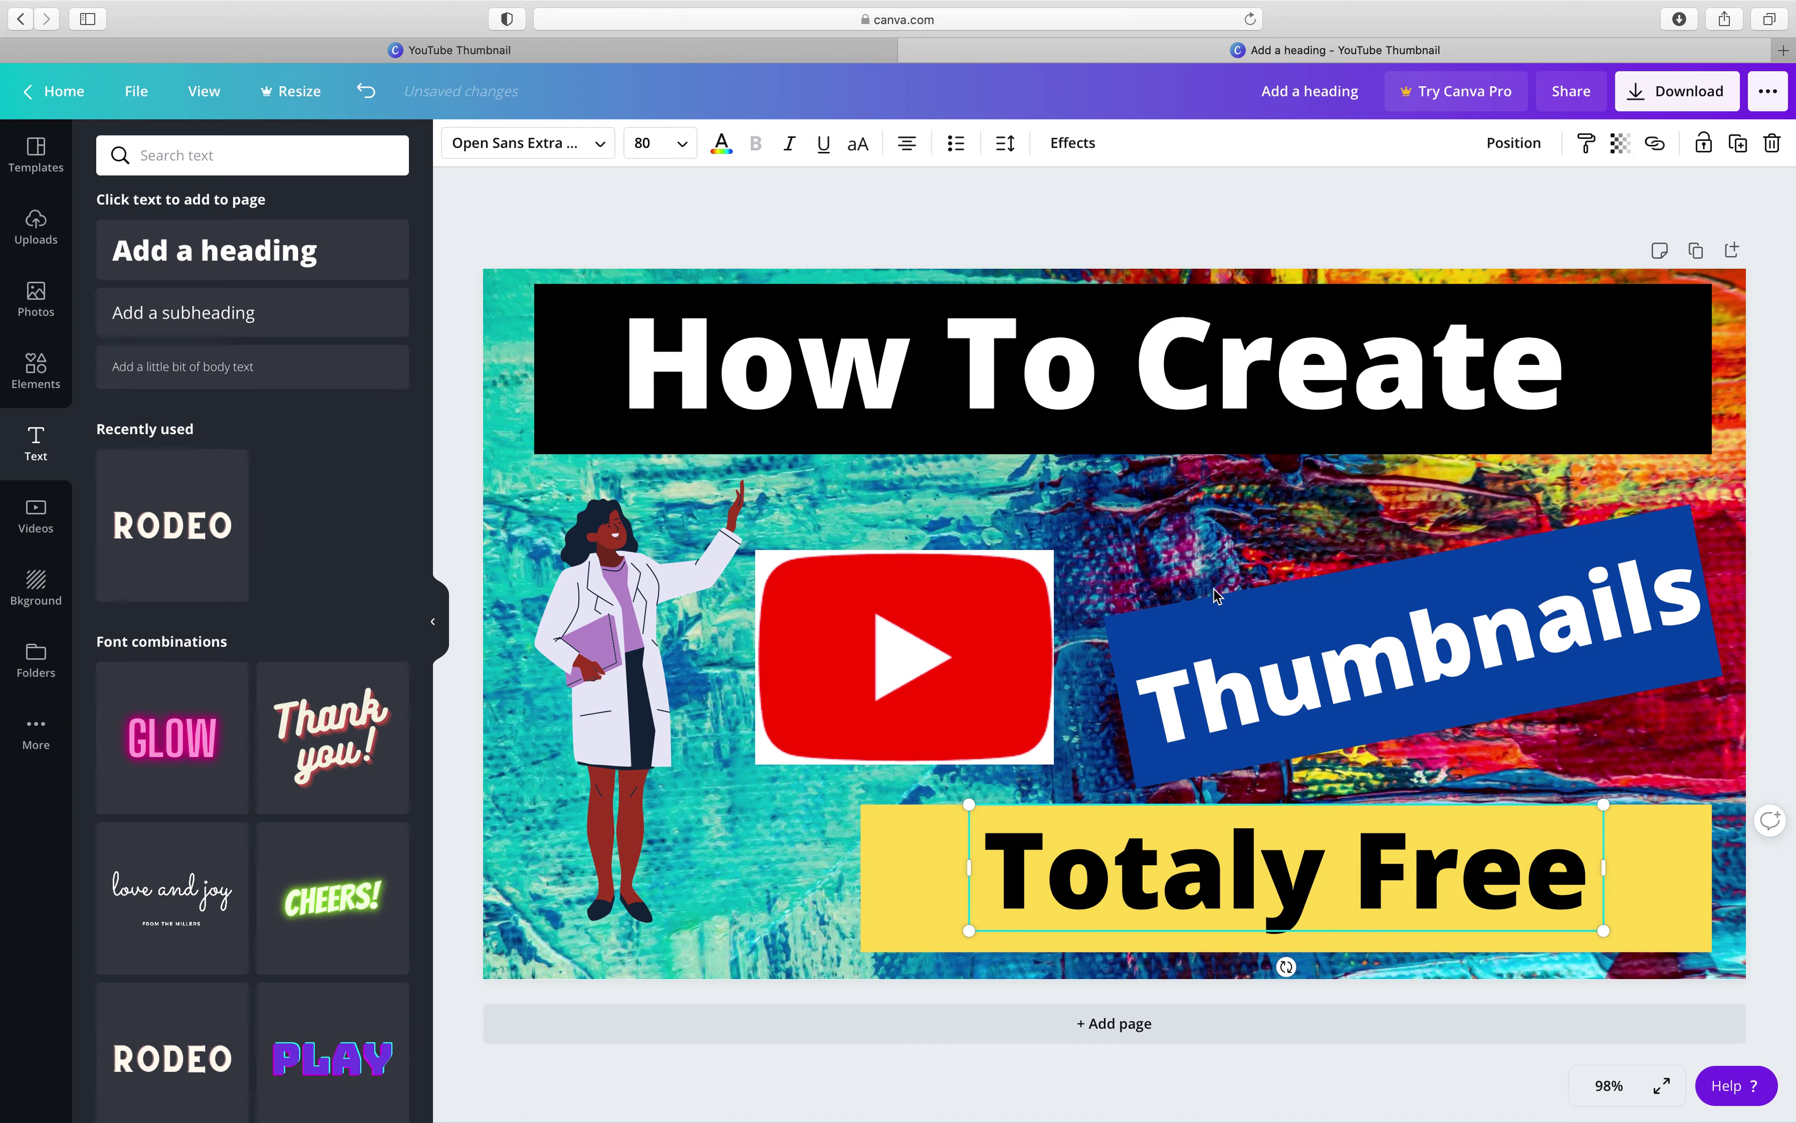
{"action": "left_click", "coordinate": [1202, 529]}
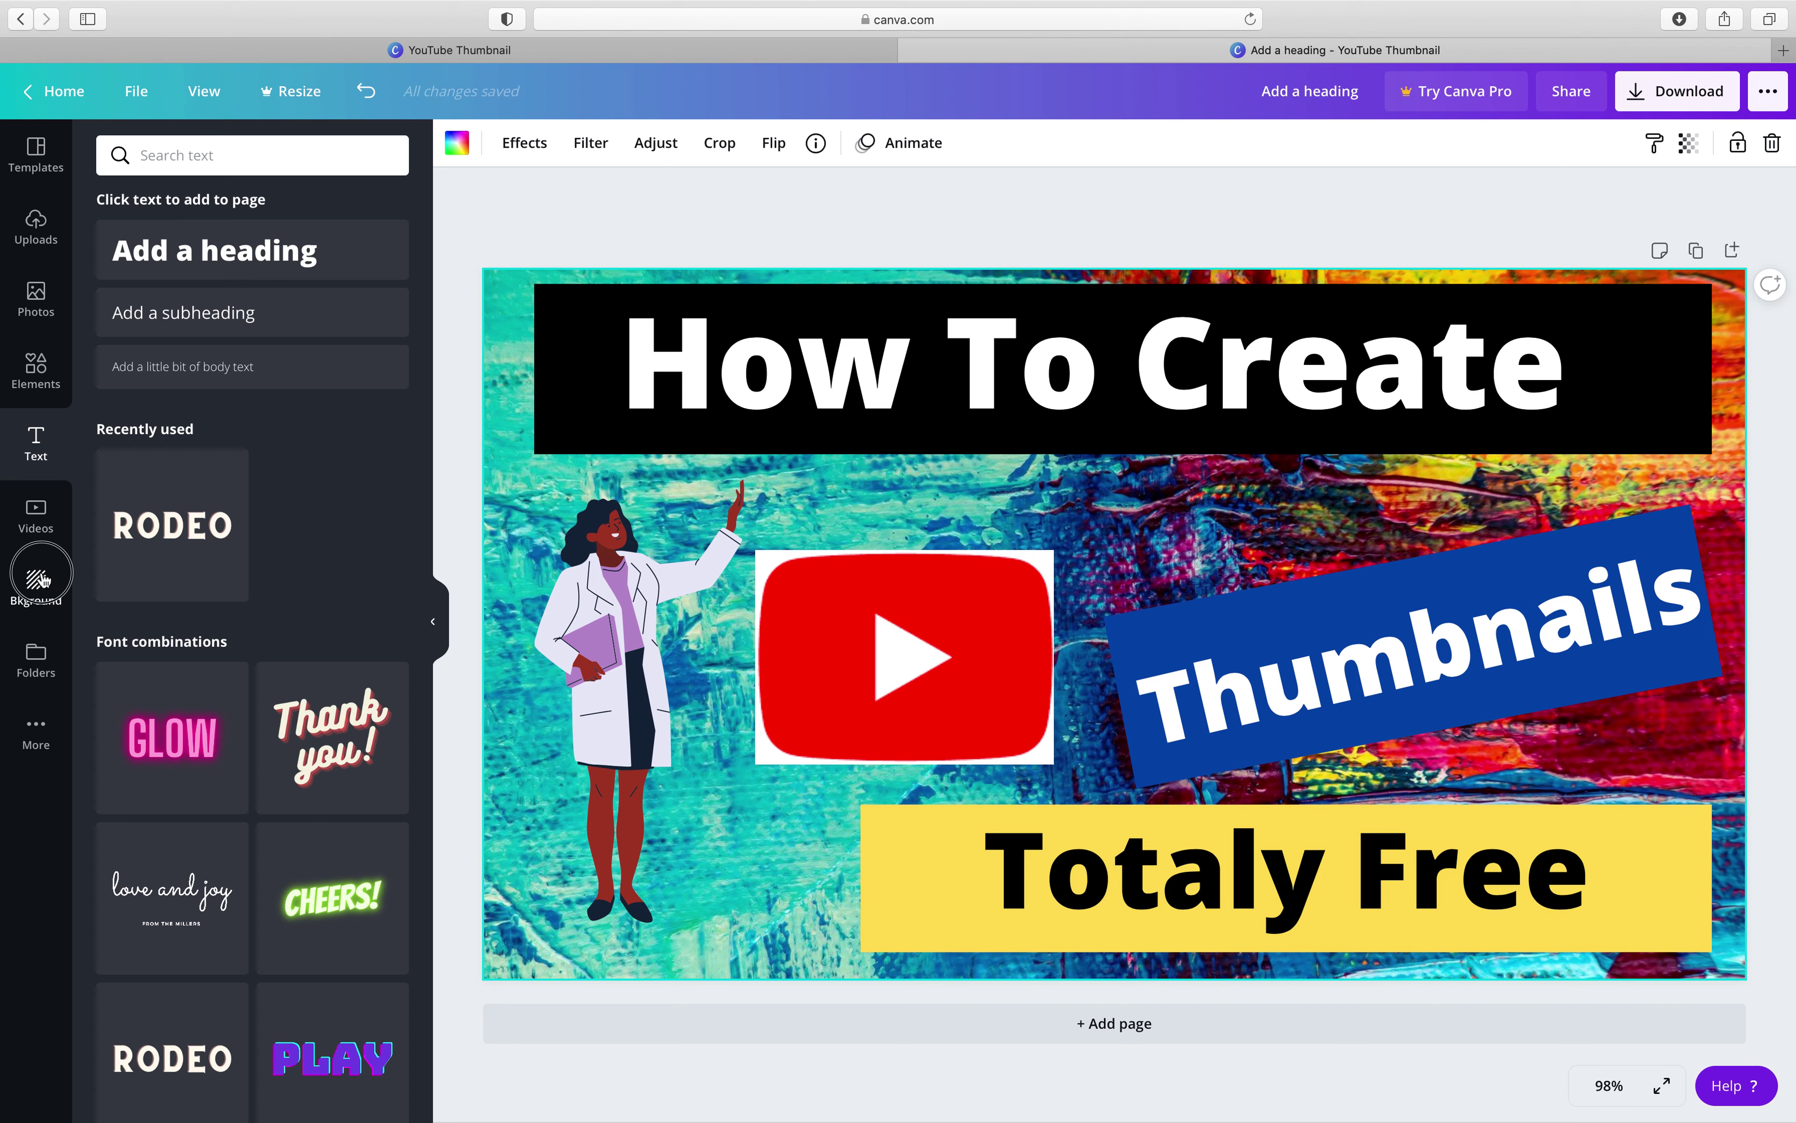
Try a blue bokeh background, undo it, and nudge 'How To Create' slightly down
{"action": "left_click", "coordinate": [43, 581]}
{"action": "scroll", "coordinate": [309, 589], "scroll_direction": "down", "scroll_amount": 8}
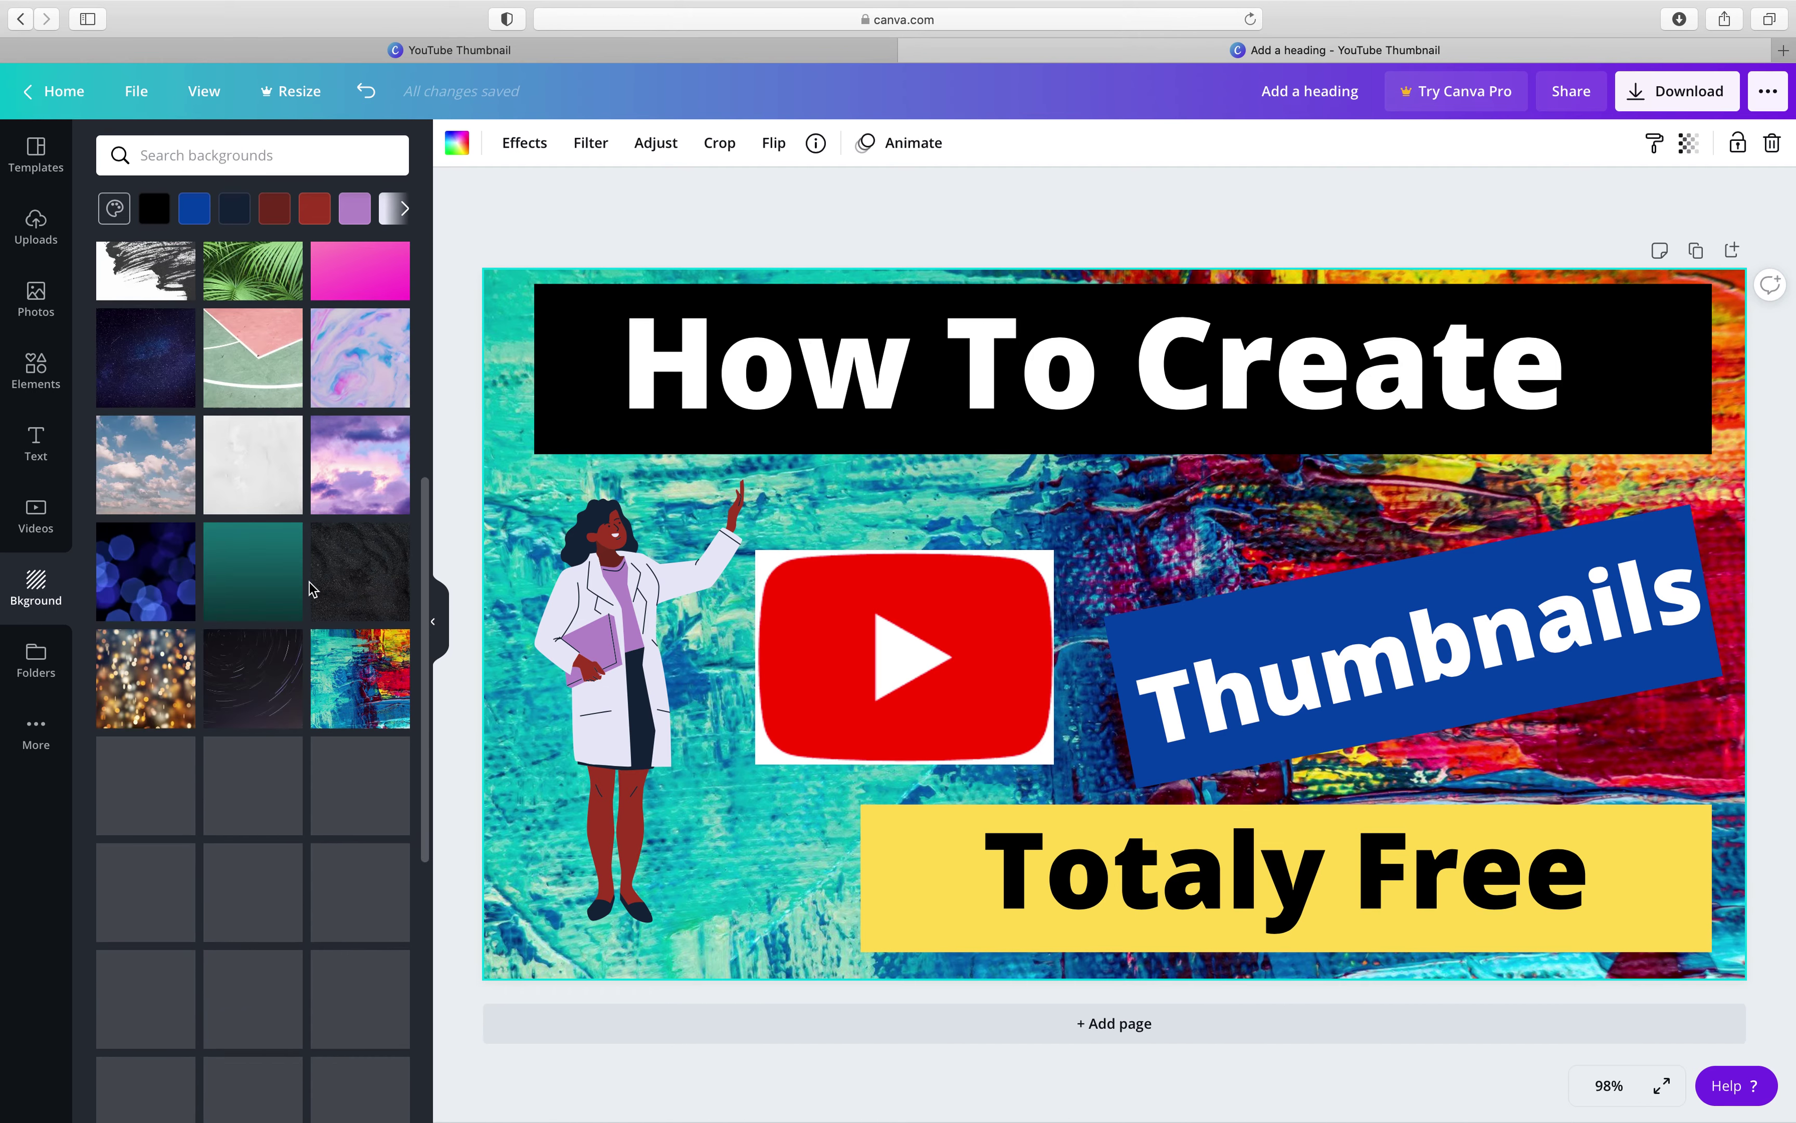
{"action": "scroll", "coordinate": [308, 590], "scroll_direction": "up", "scroll_amount": 2}
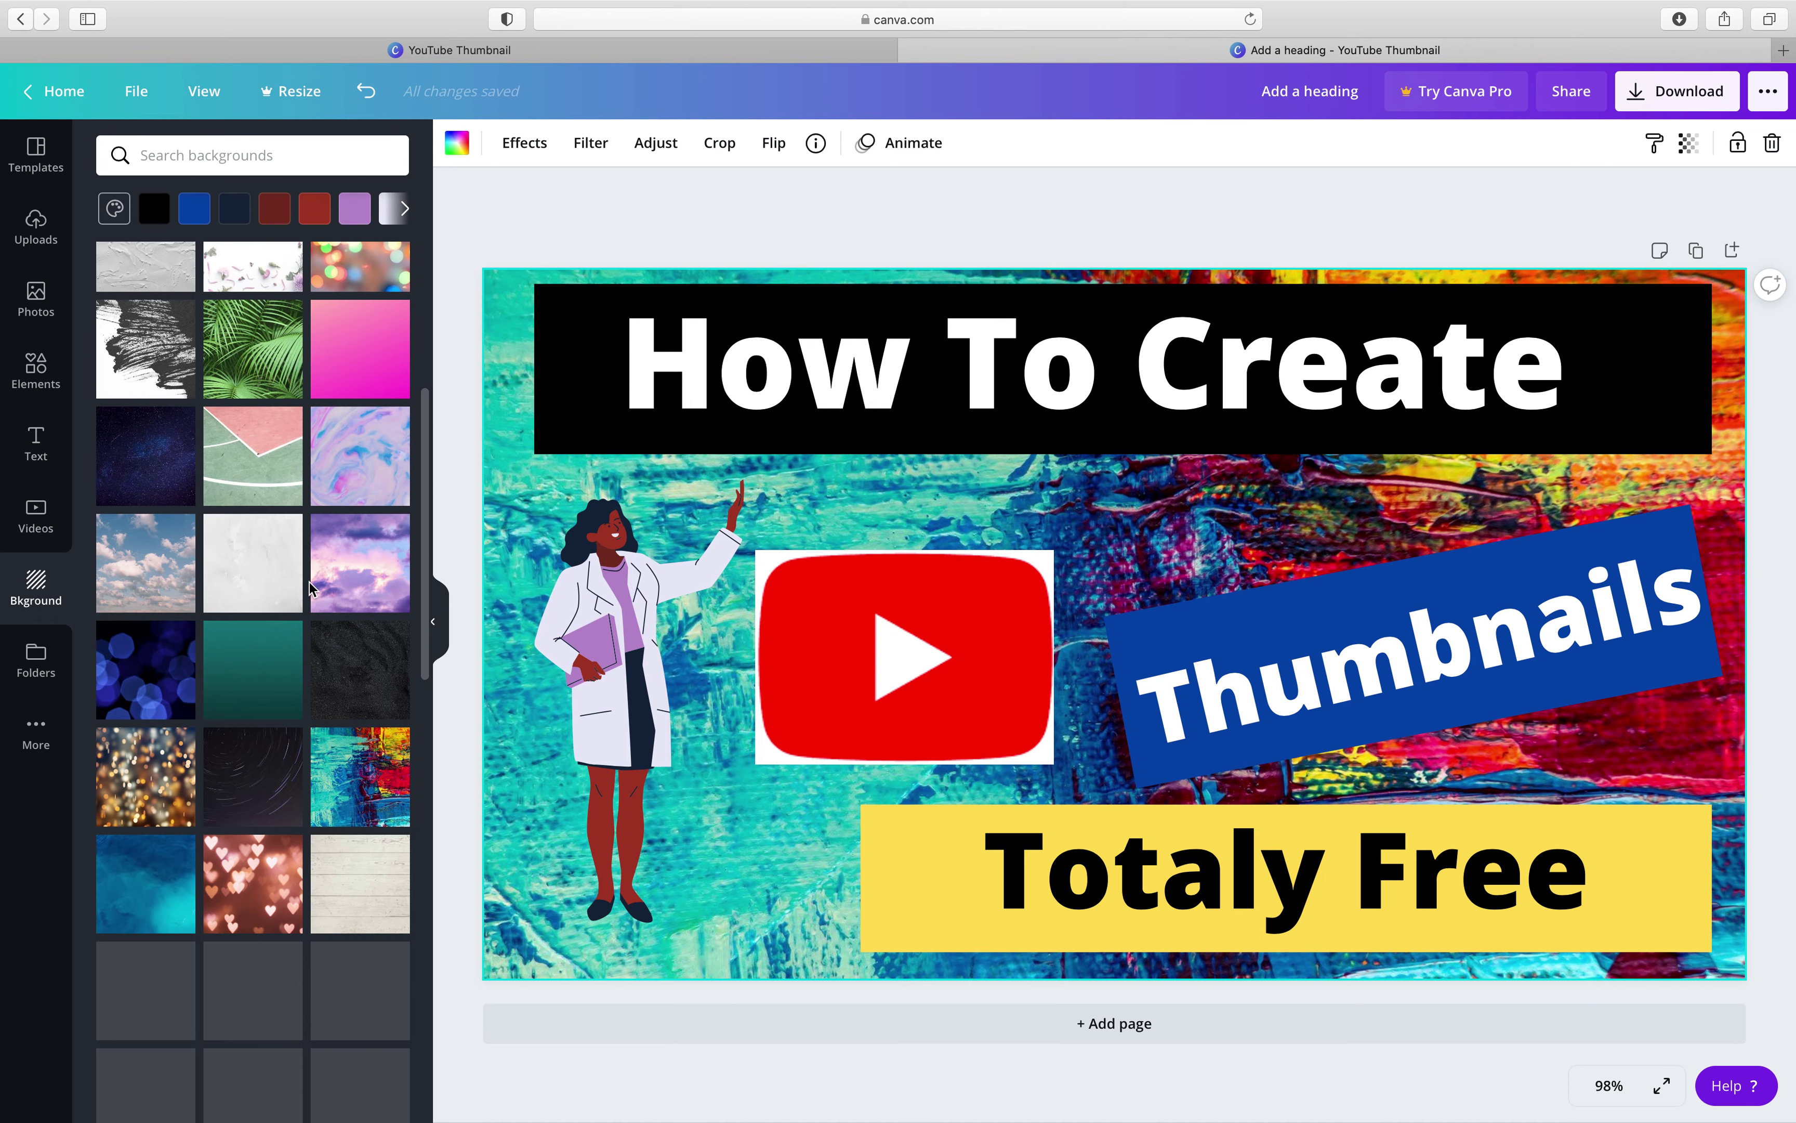
{"action": "left_click", "coordinate": [142, 657]}
{"action": "mouse_move", "coordinate": [142, 657]}
{"action": "left_mouse_down"}
{"action": "mouse_move", "coordinate": [830, 576]}
{"action": "mouse_move", "coordinate": [795, 440]}
{"action": "left_mouse_up"}
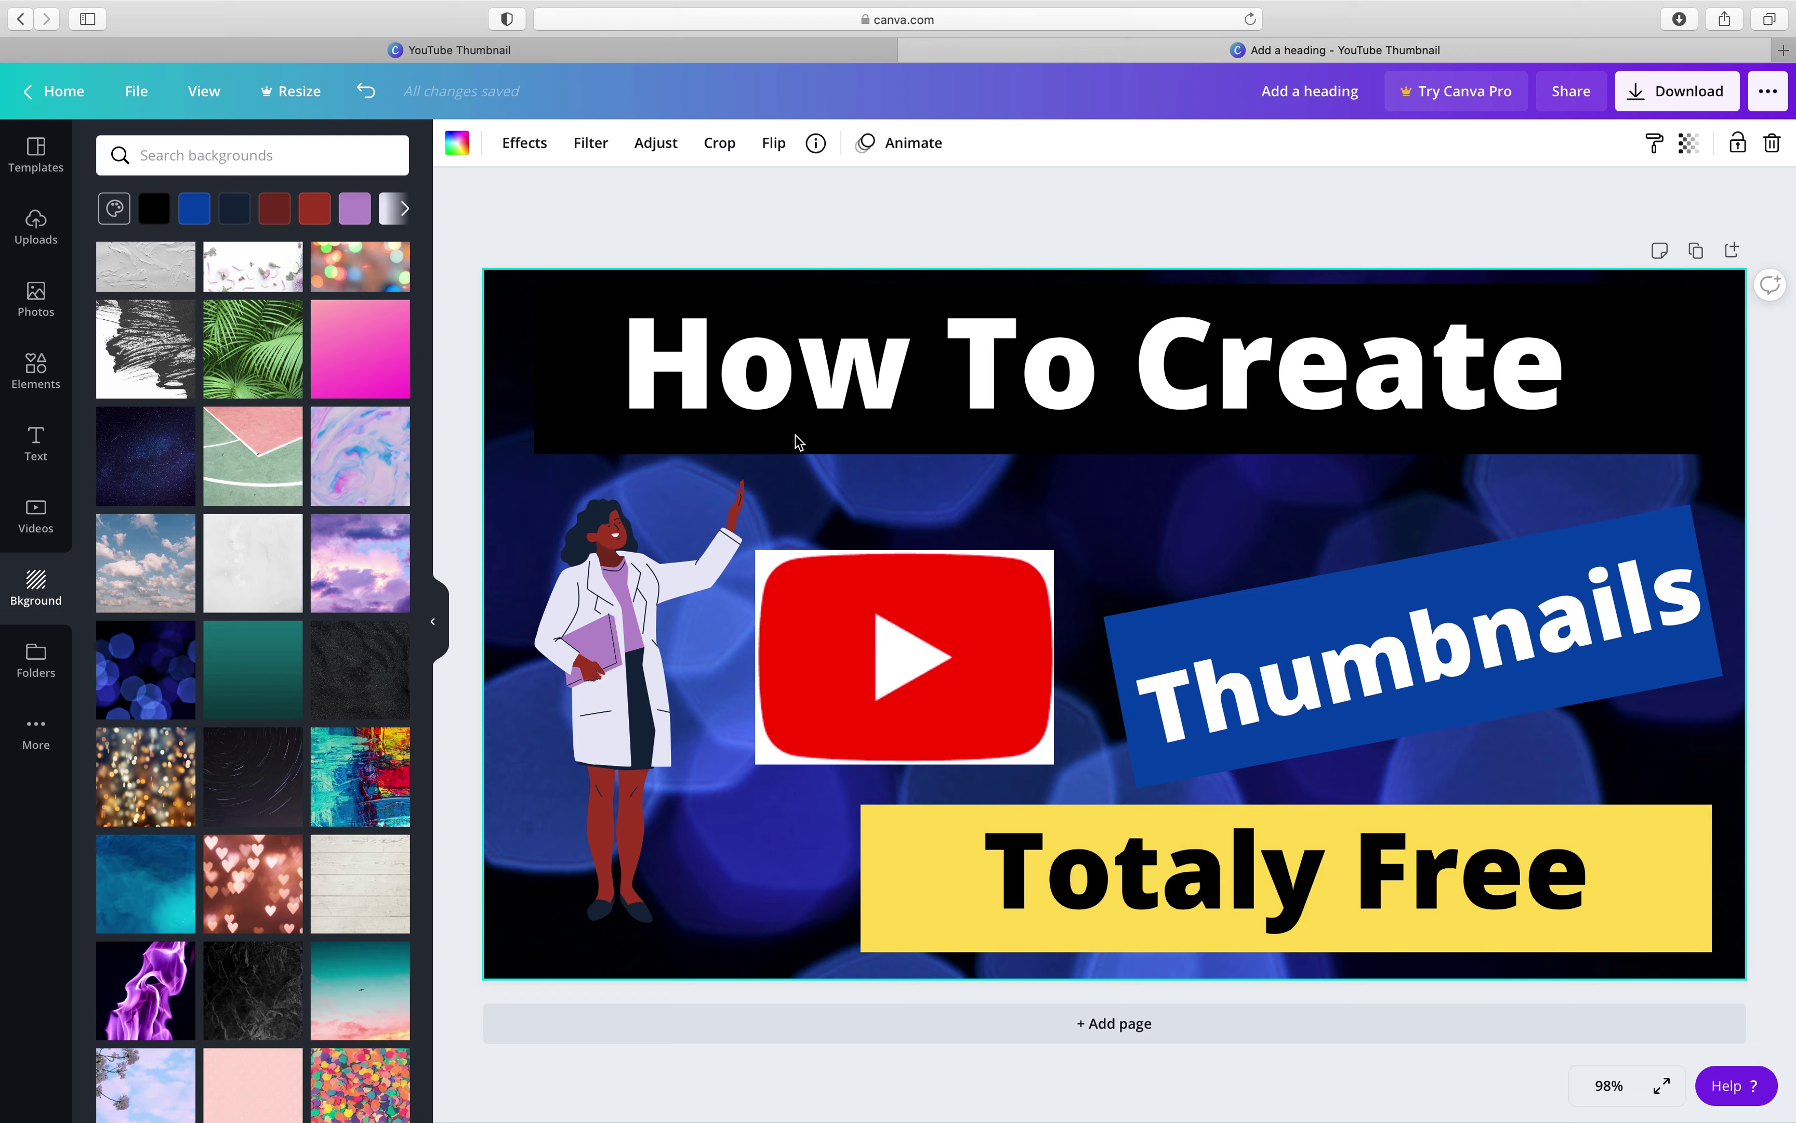
{"action": "key", "text": "super+z"}
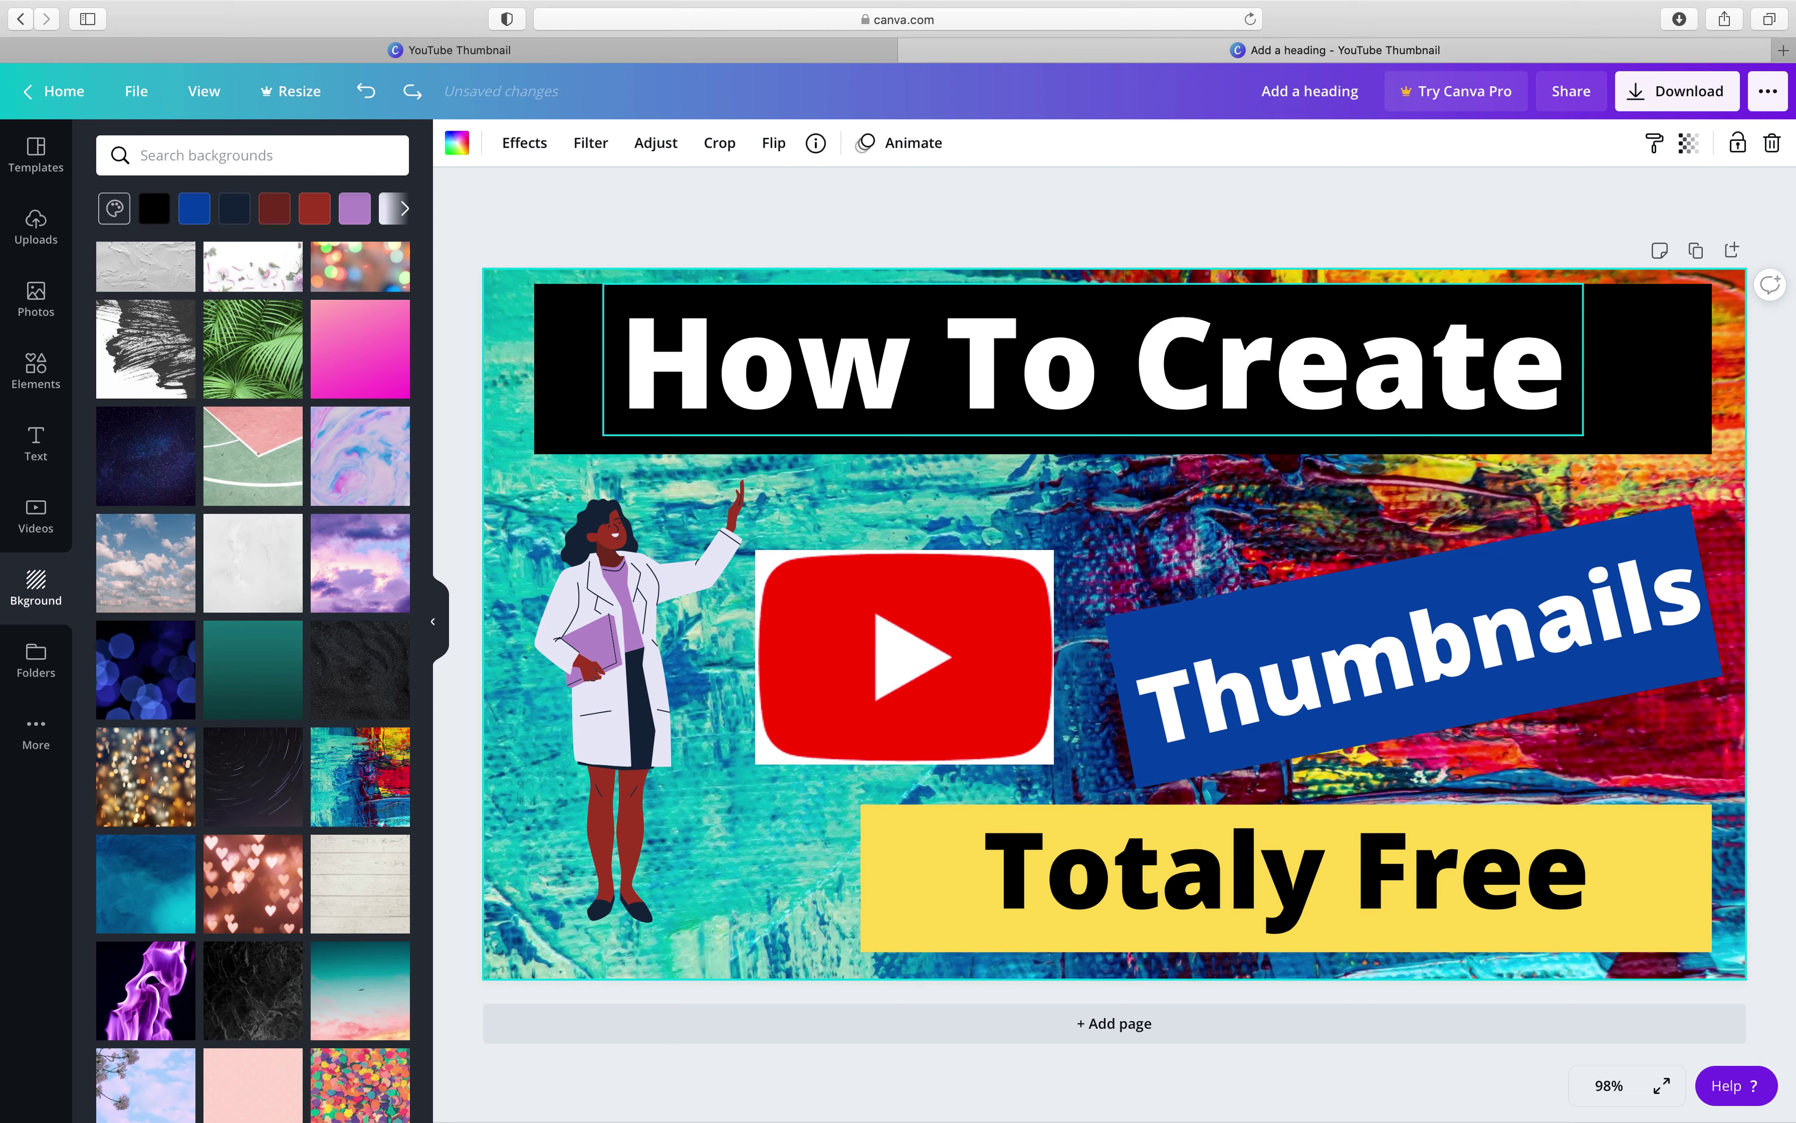
{"action": "left_click_drag", "start_coordinate": [1110, 432], "coordinate": [1111, 442]}
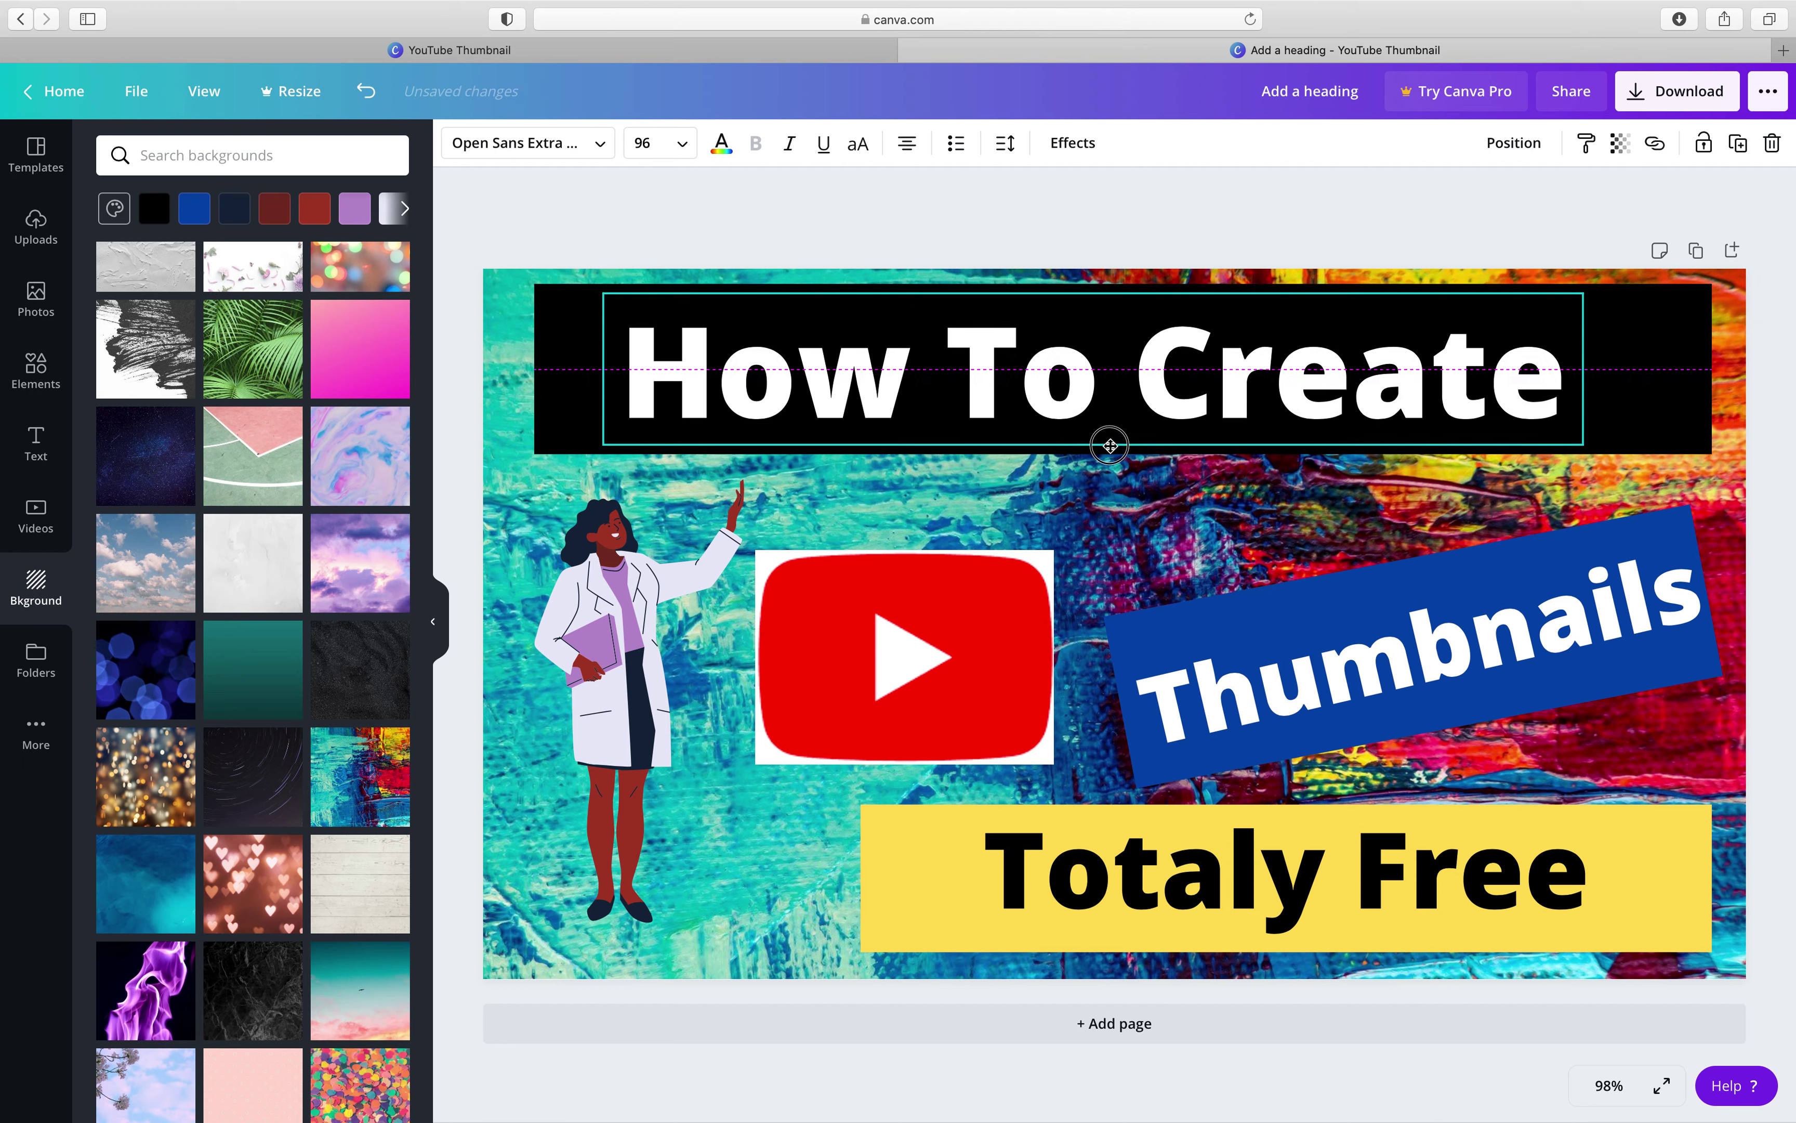
{"action": "left_click", "coordinate": [1174, 525]}
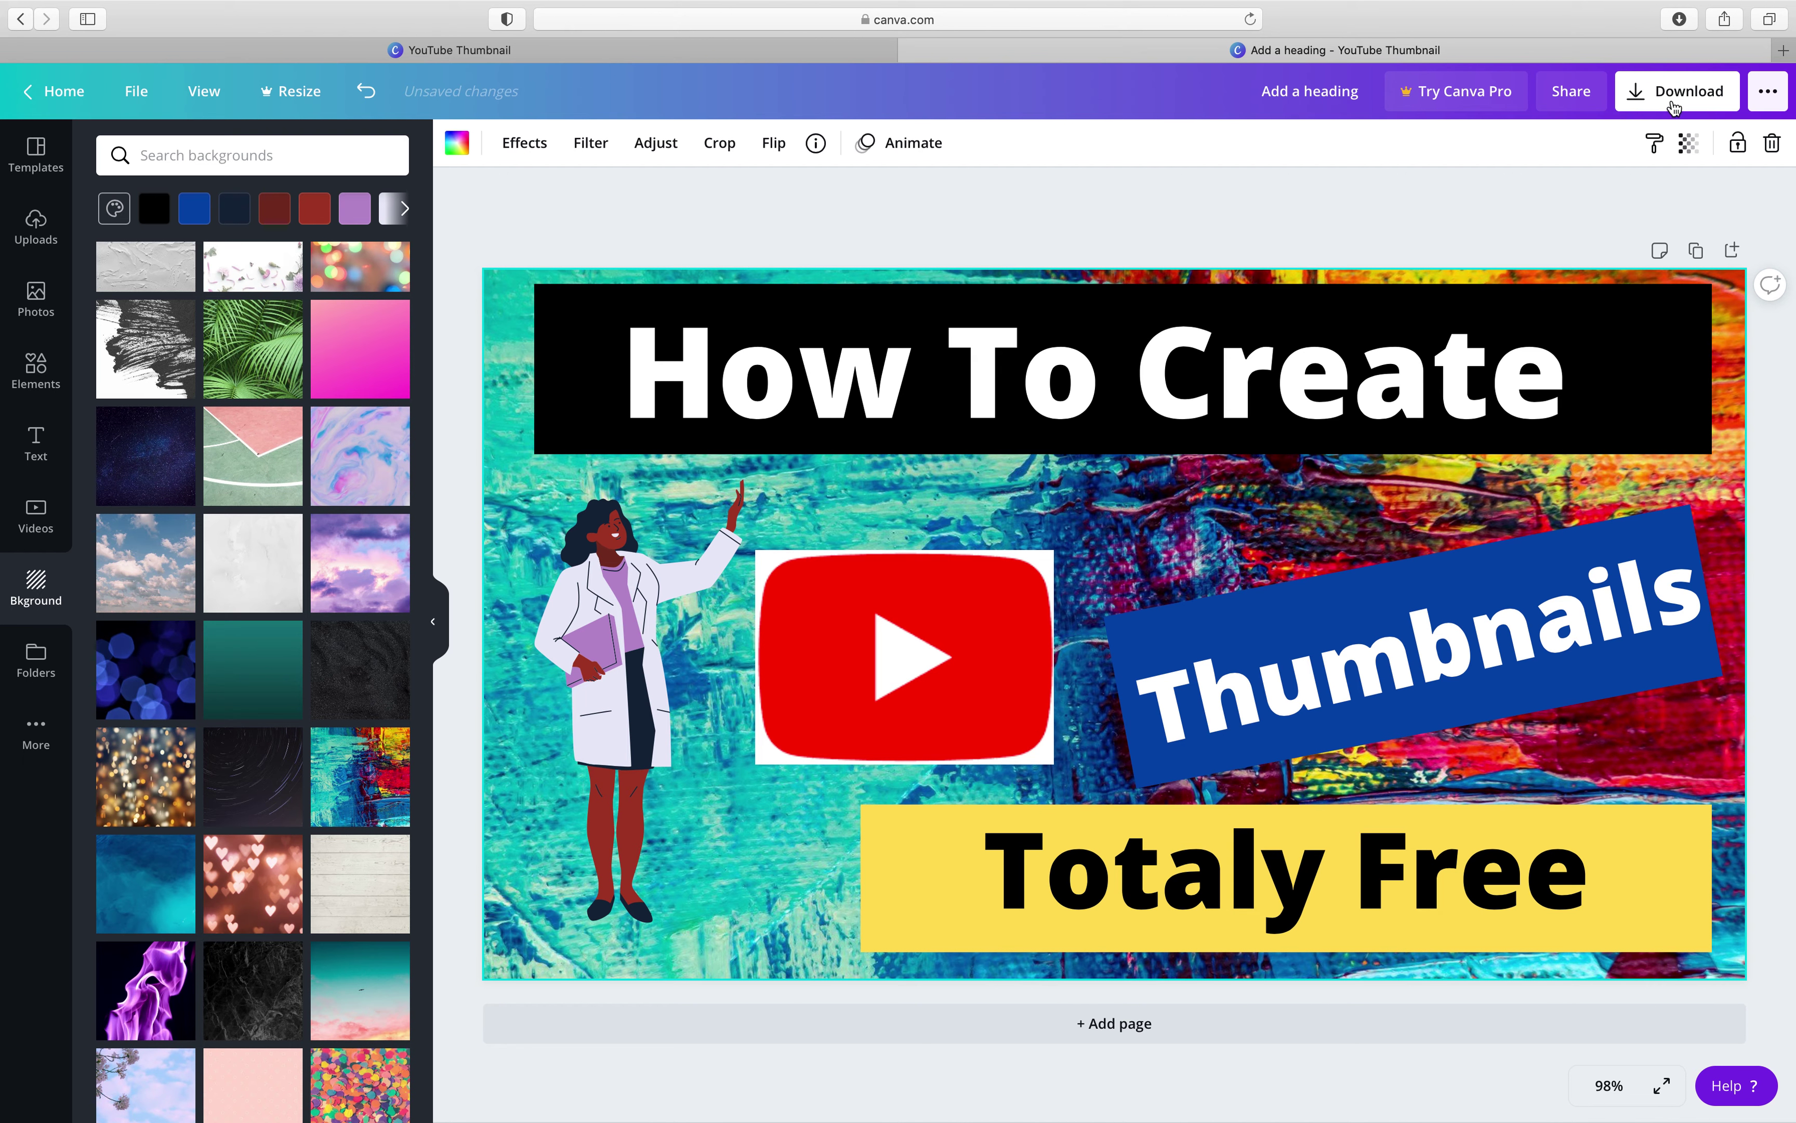
Download the design as a PNG file
{"action": "left_click", "coordinate": [1682, 92]}
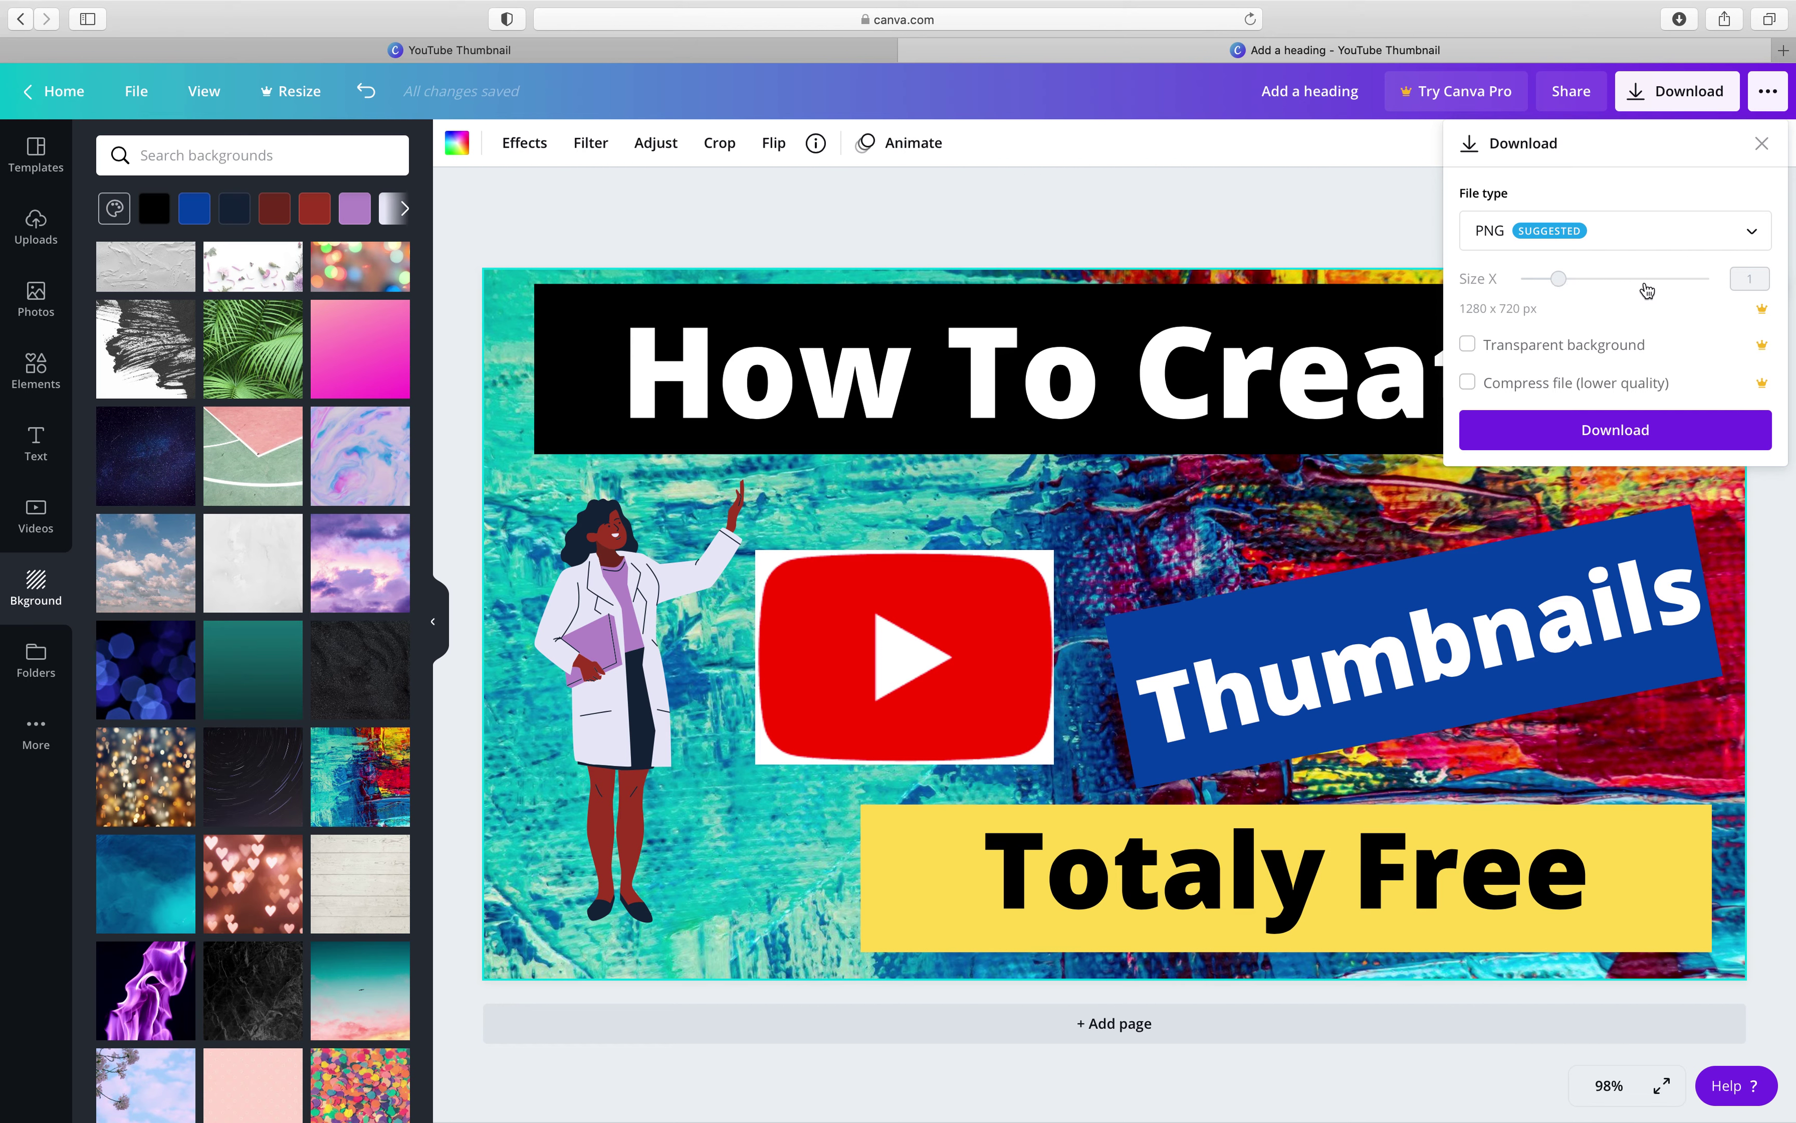
{"action": "left_click", "coordinate": [1748, 232]}
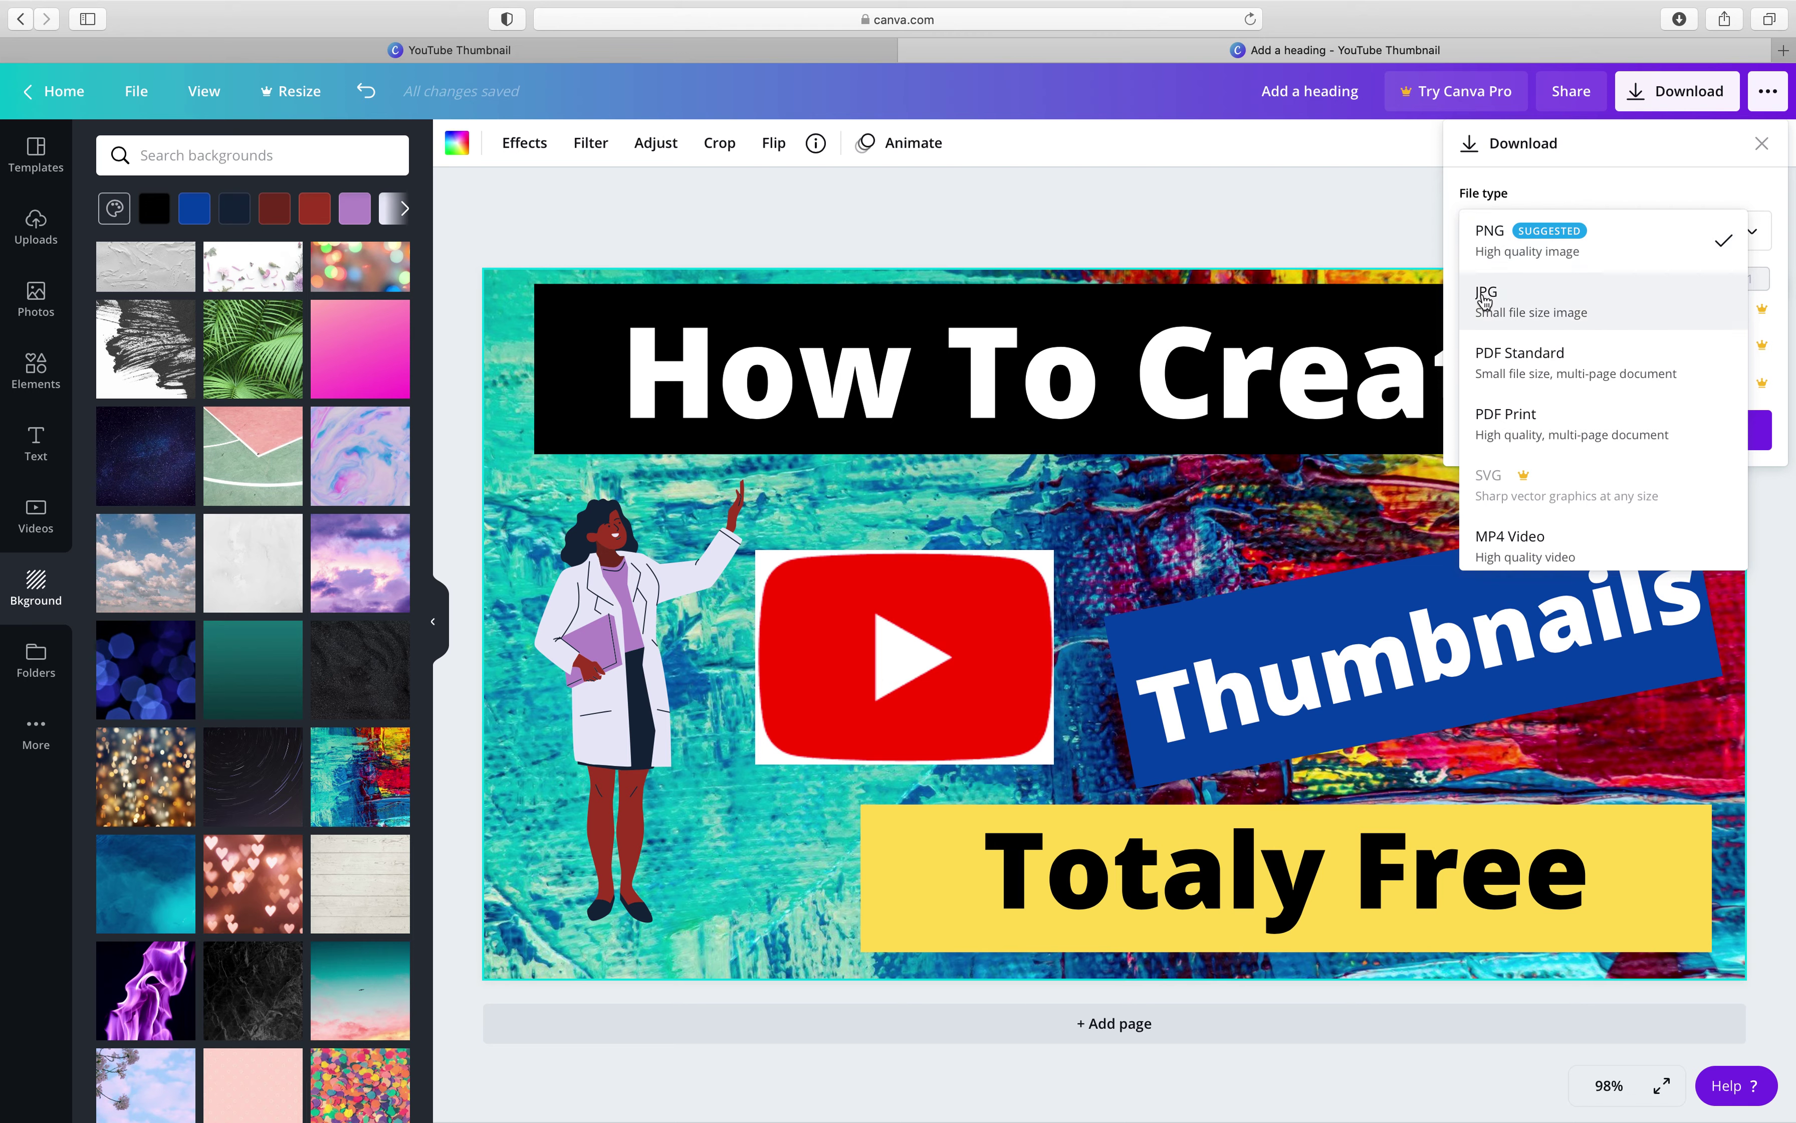
{"action": "left_click", "coordinate": [1418, 519]}
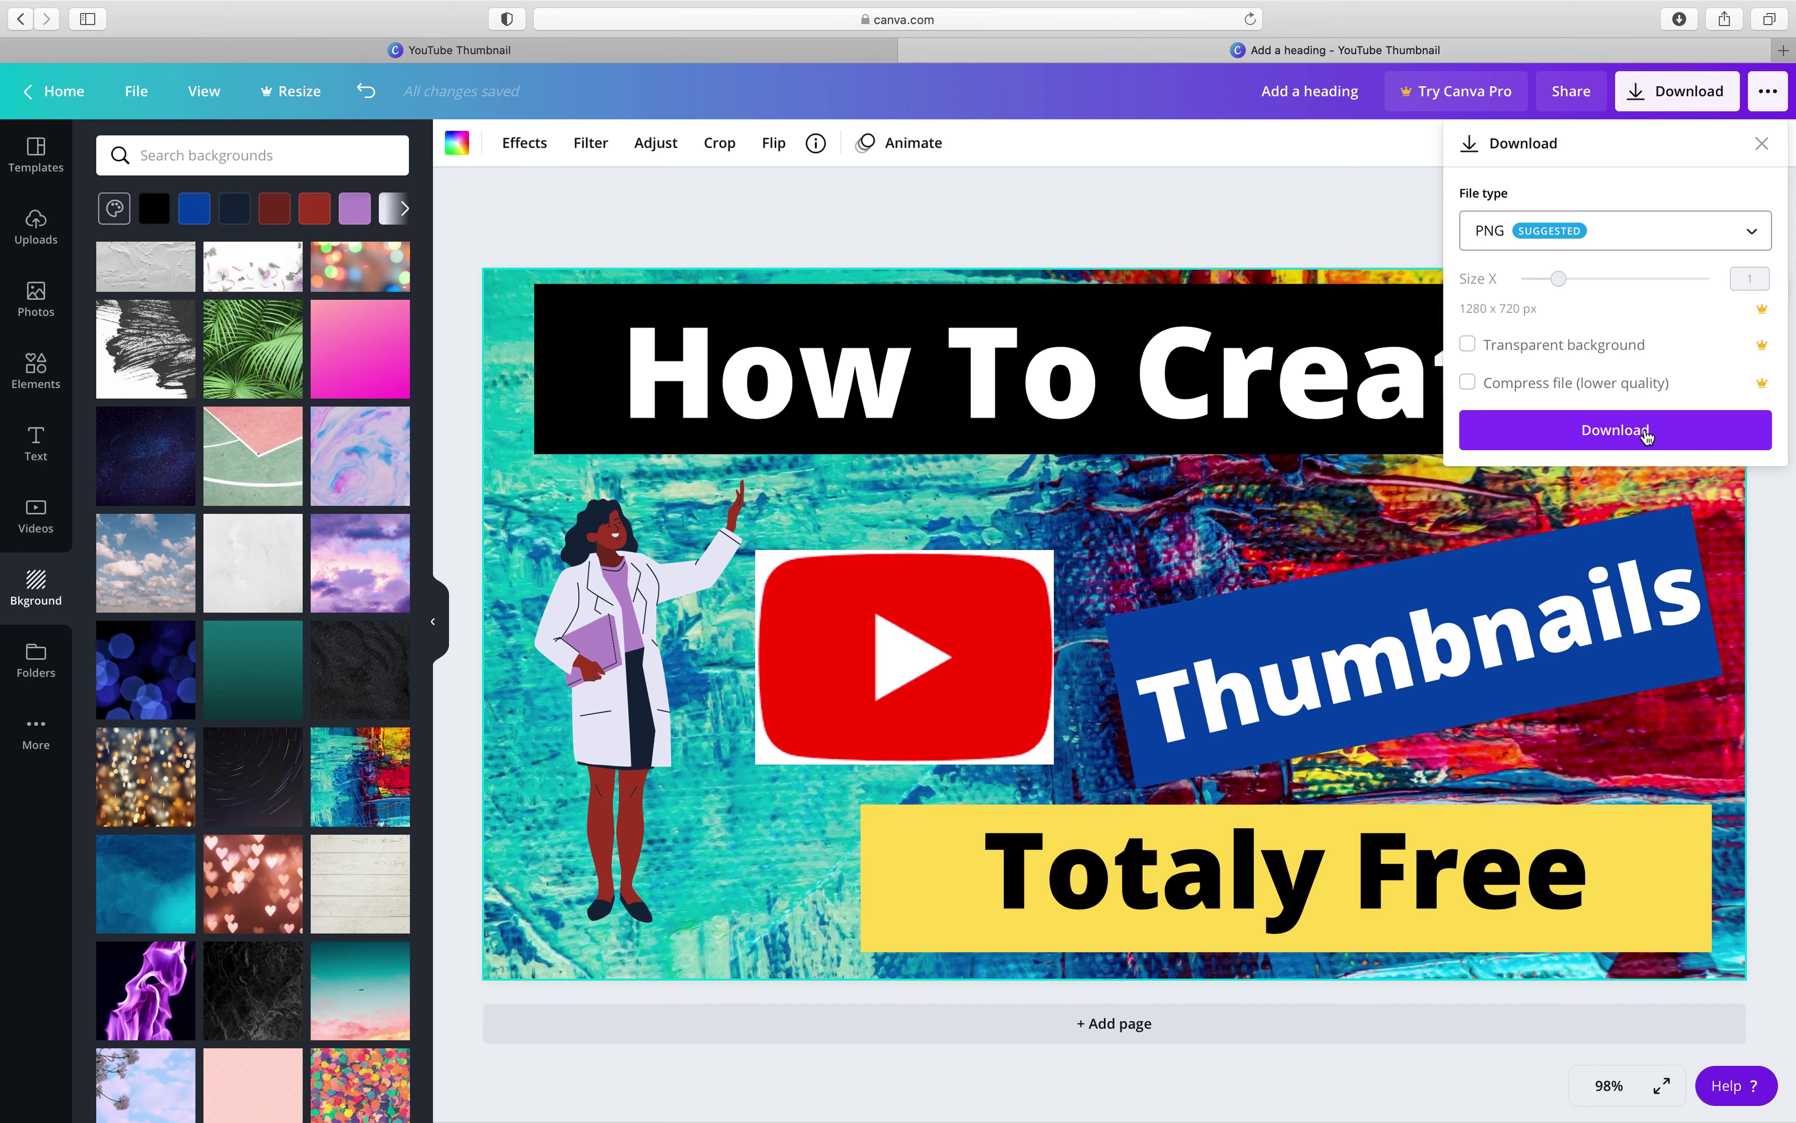
{"action": "left_click", "coordinate": [1646, 435]}
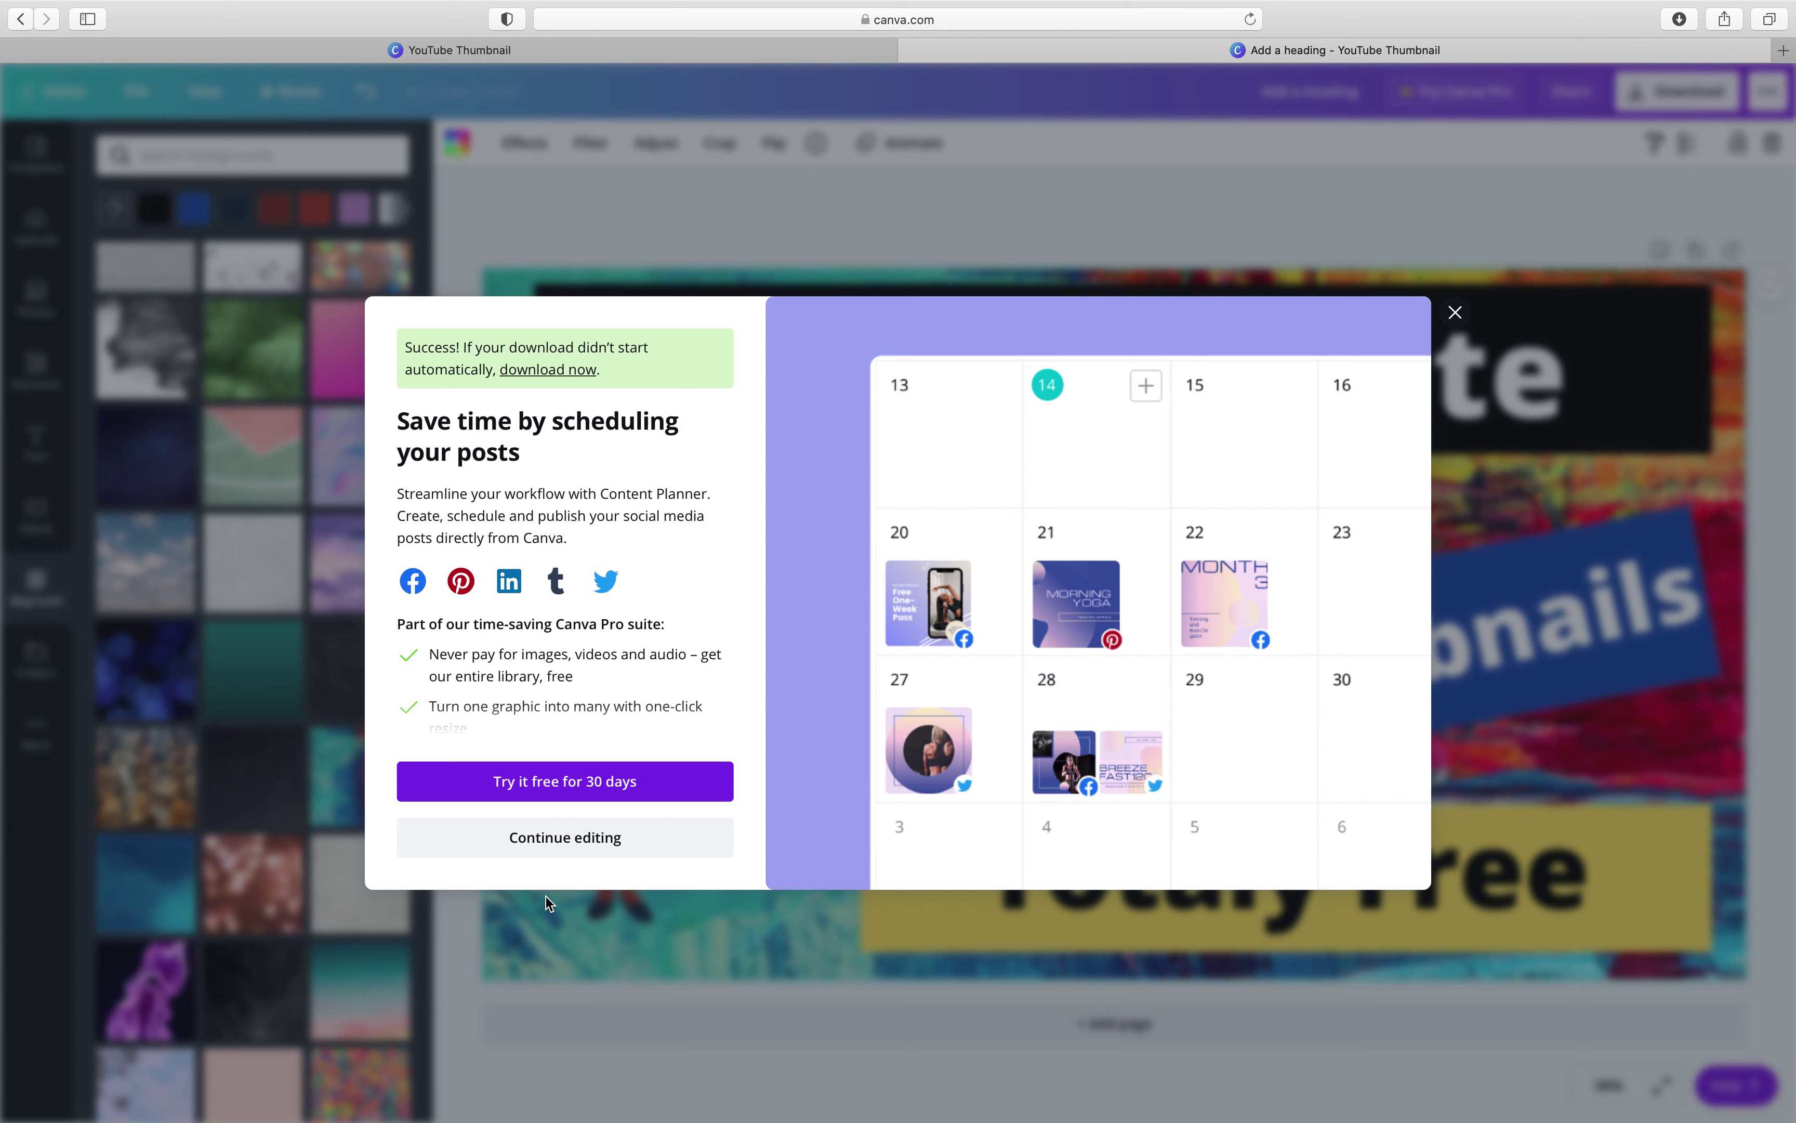
Dismiss the post-download dialog and leave full screen to view the saved image
{"action": "left_click", "coordinate": [1456, 315]}
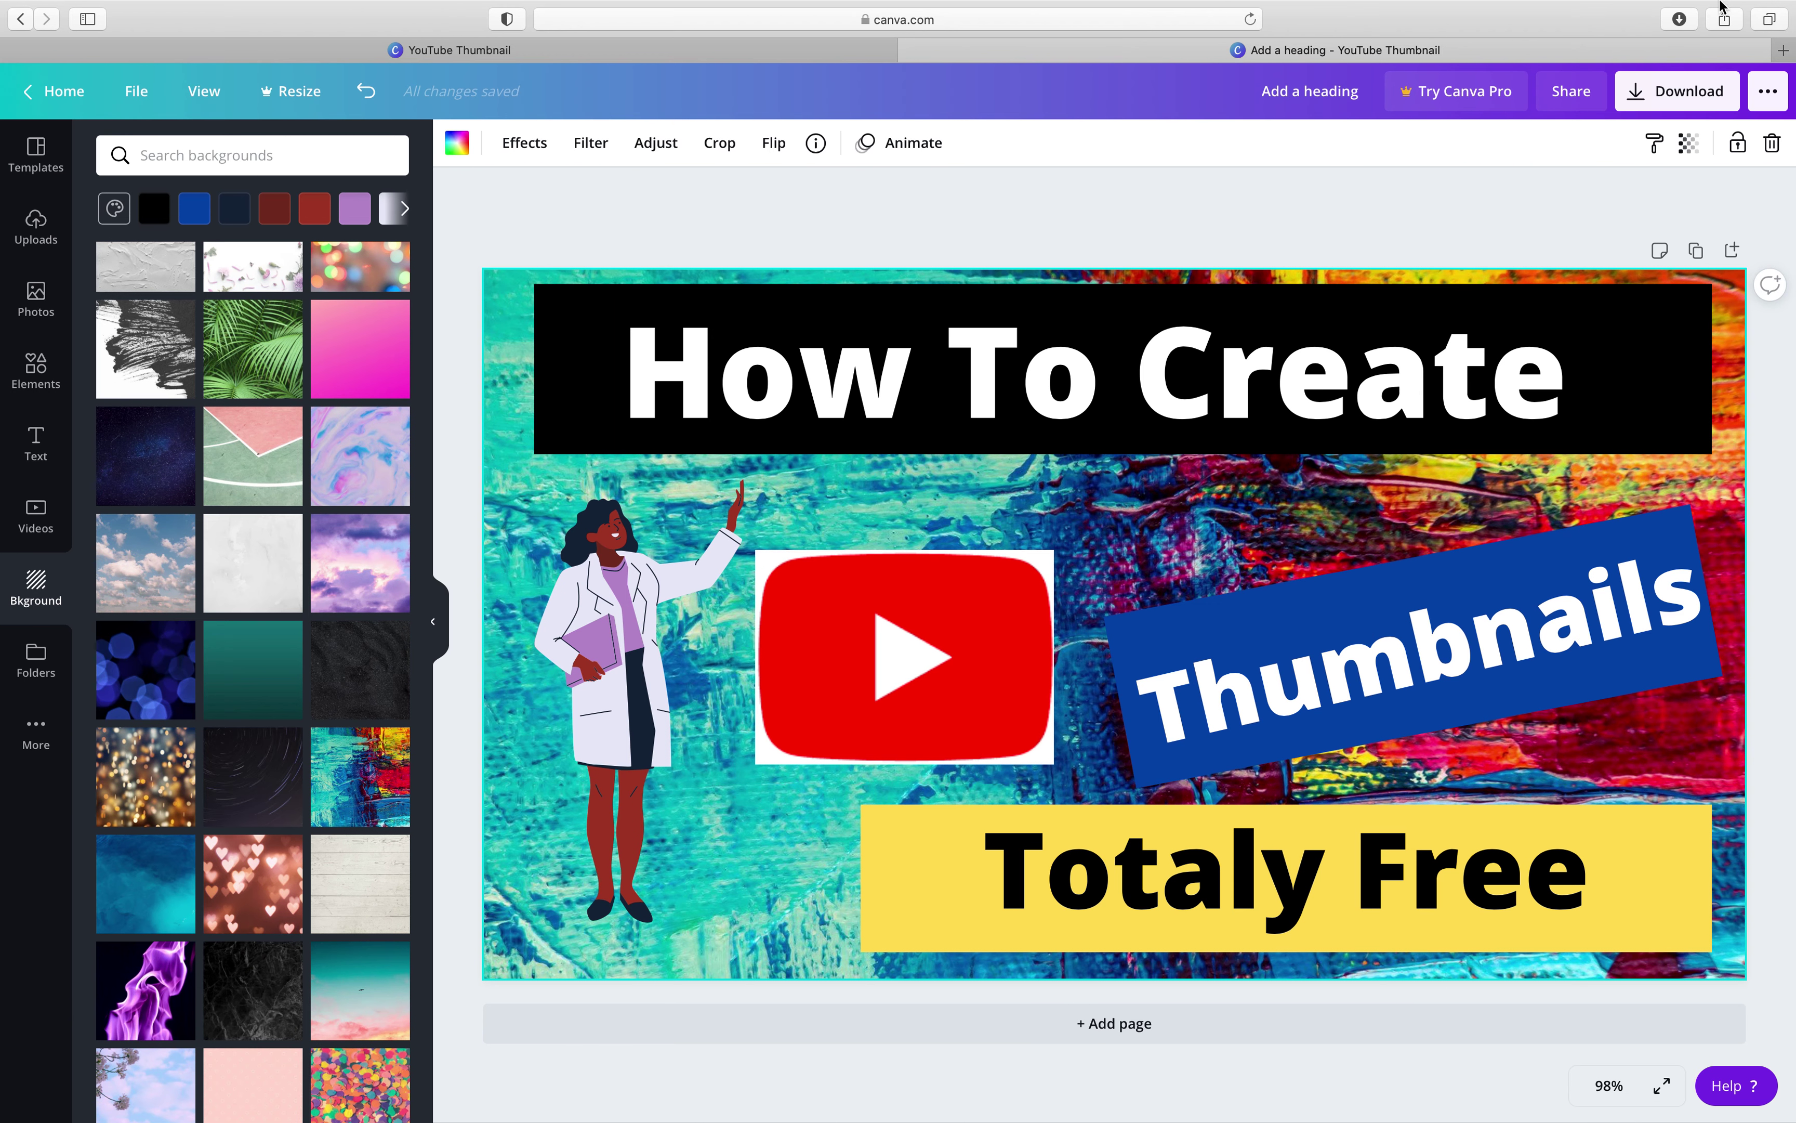
{"action": "mouse_move", "coordinate": [1720, 6]}
{"action": "left_click", "coordinate": [58, 43]}
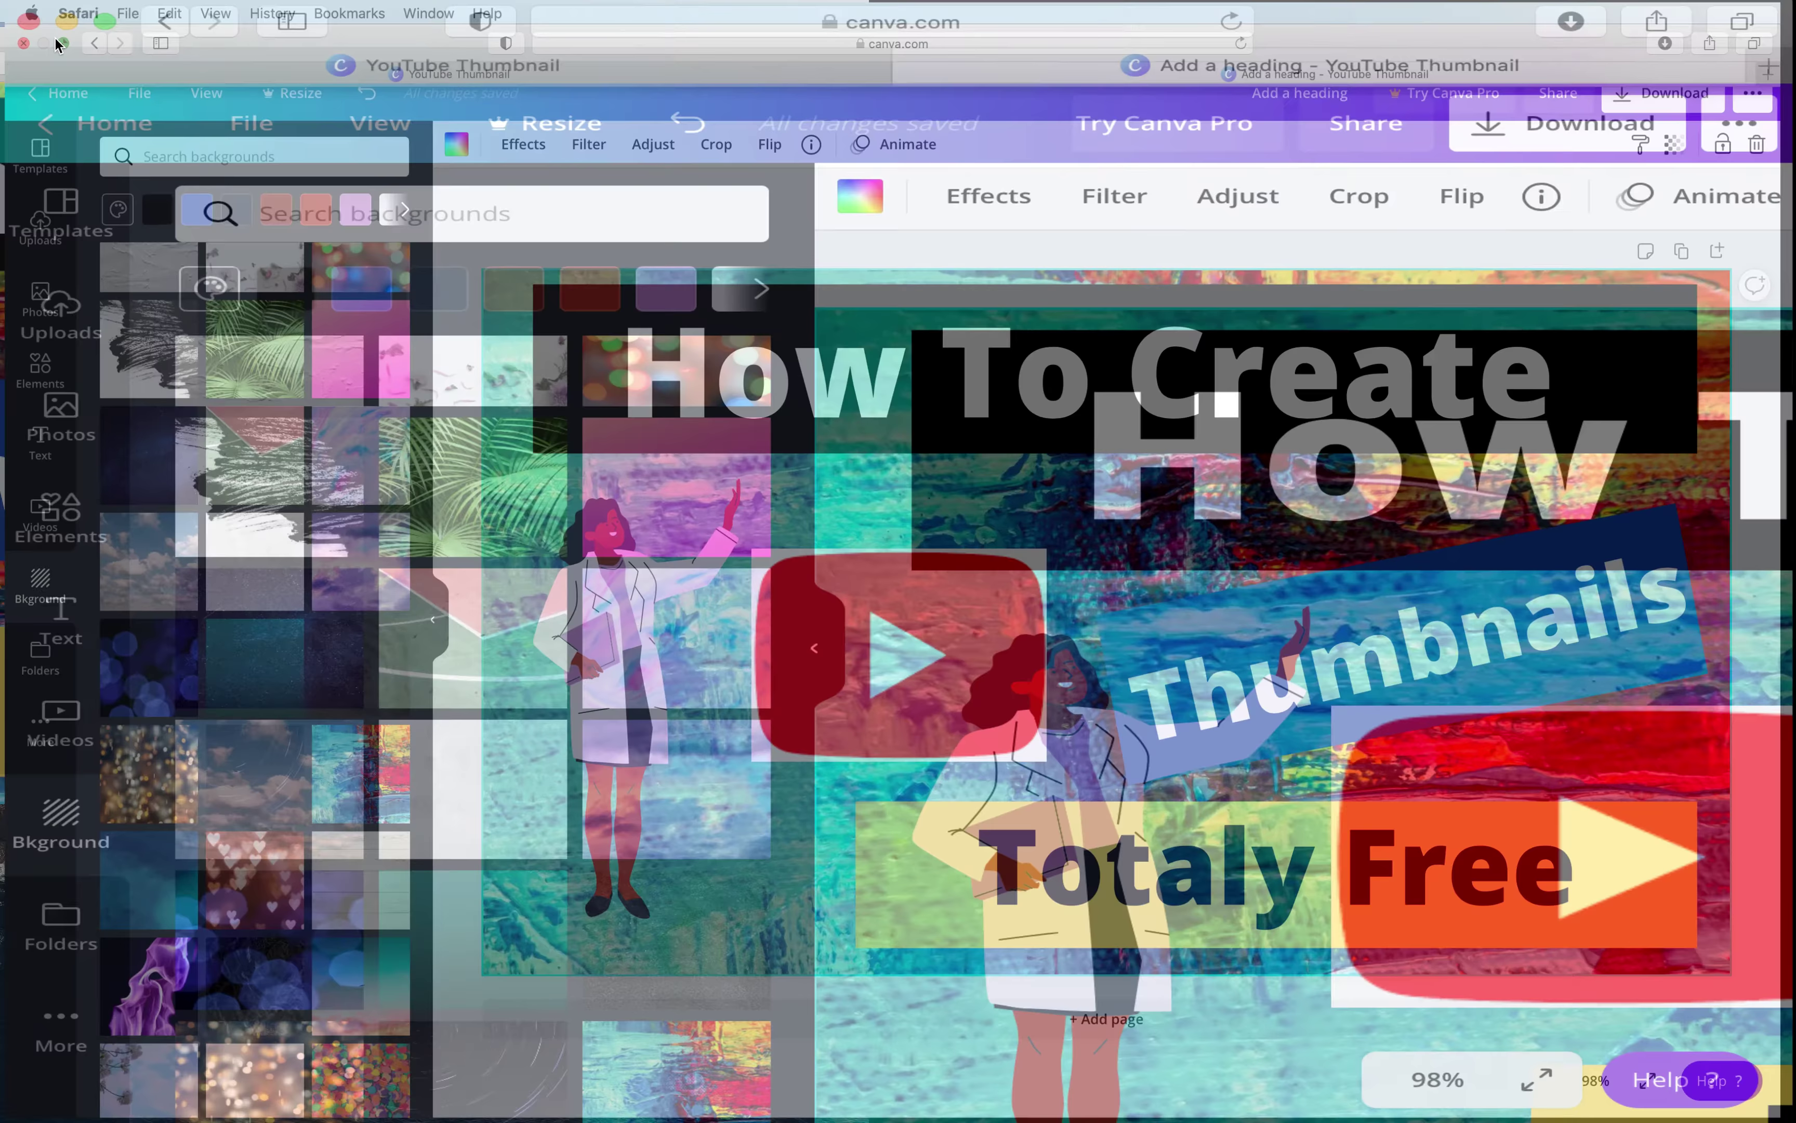